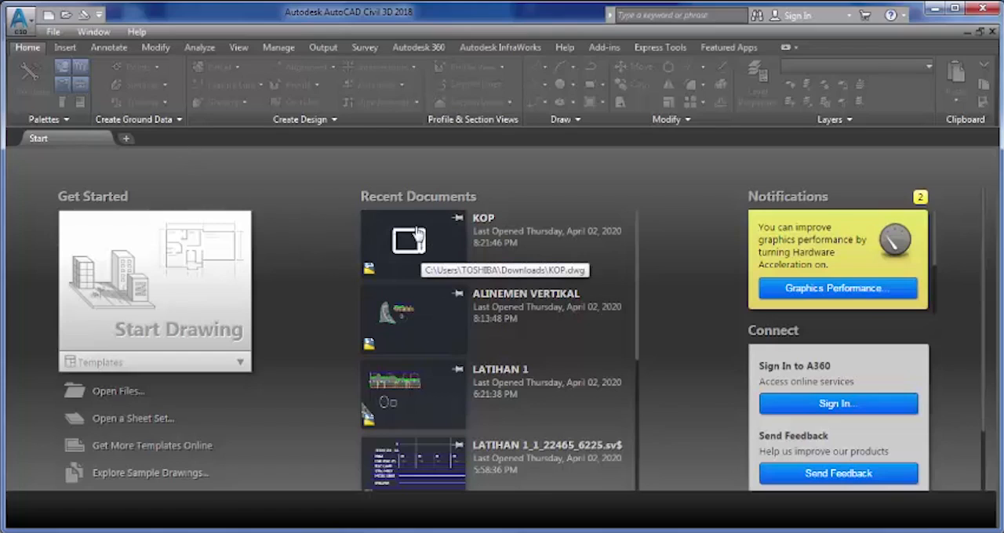
- Open the recent KOP drawing and examine its sheet border and title block
click(416, 240)
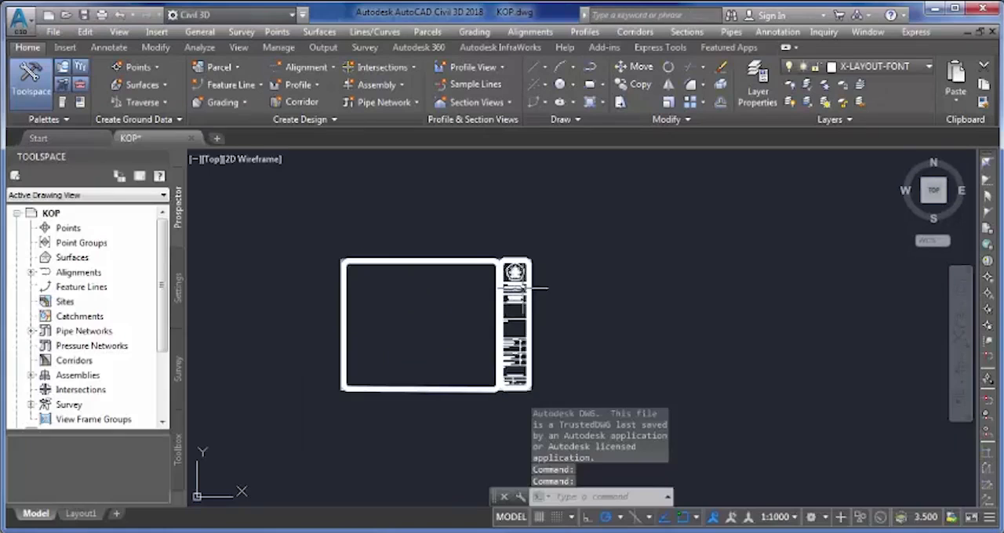
scroll(473, 253, up, 3)
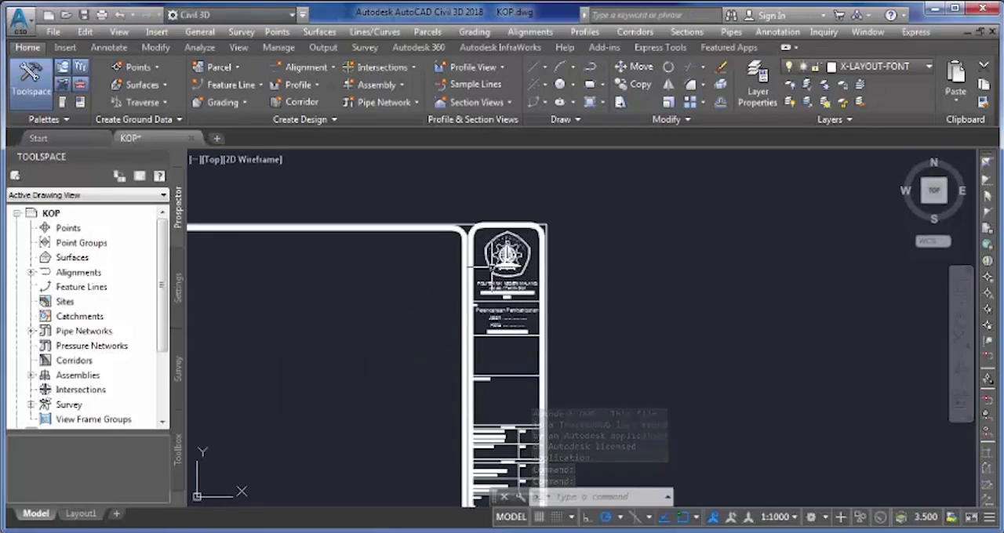
scroll(484, 272, down, 4)
middle_drag(473, 322, 481, 291)
scroll(501, 326, up, 2)
scroll(503, 325, up, 4)
scroll(498, 312, down, 2)
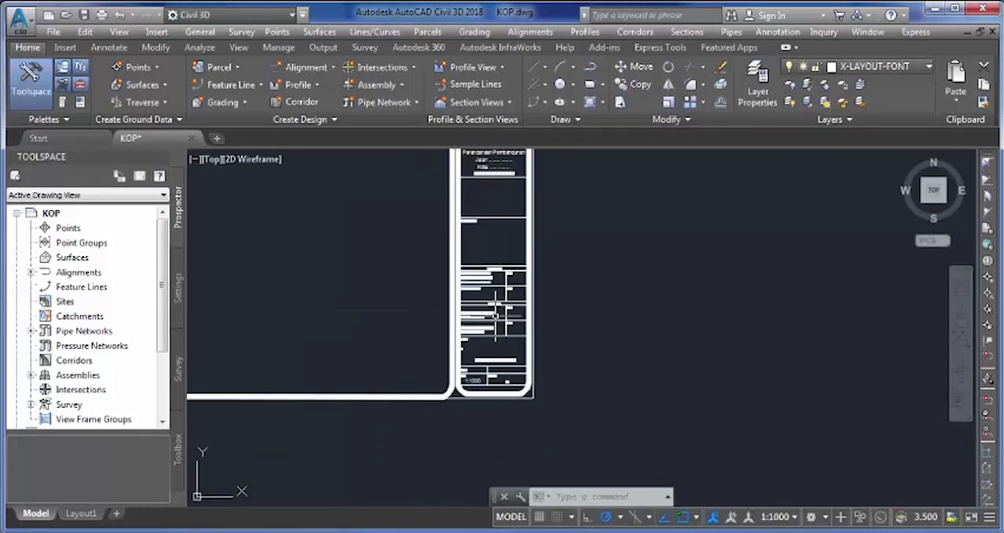
scroll(474, 271, up, 2)
scroll(494, 263, down, 3)
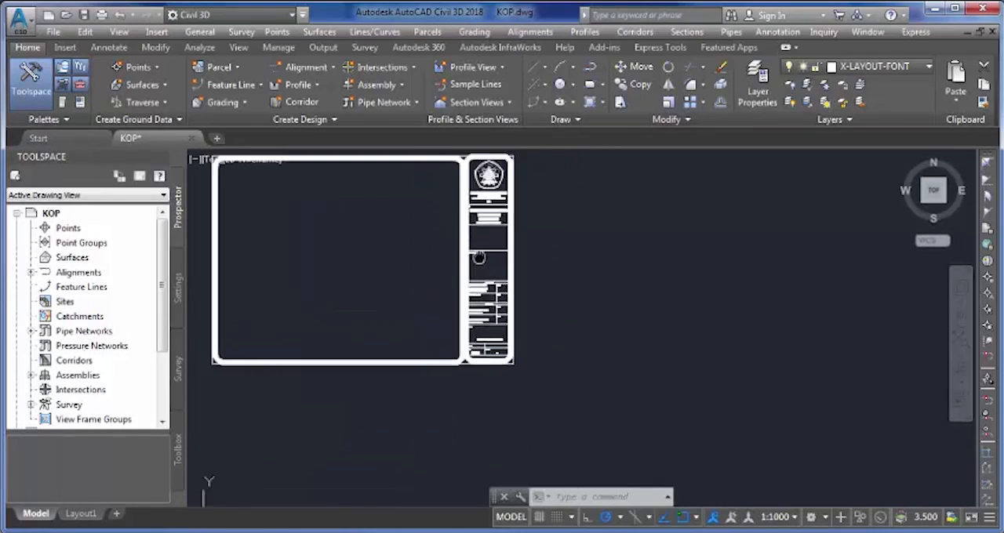
scroll(498, 259, up, 2)
scroll(380, 302, down, 2)
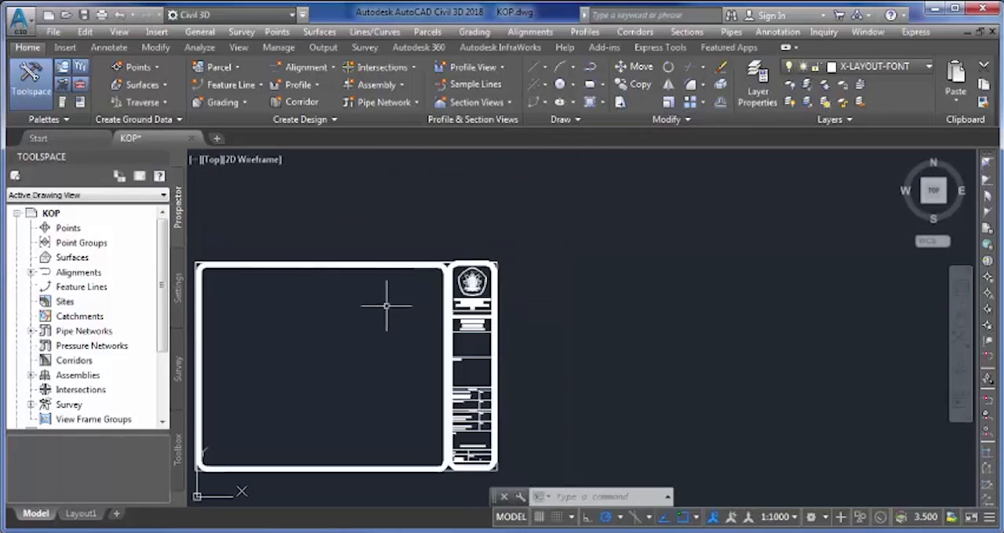
scroll(361, 287, down, 2)
middle_drag(358, 299, 470, 267)
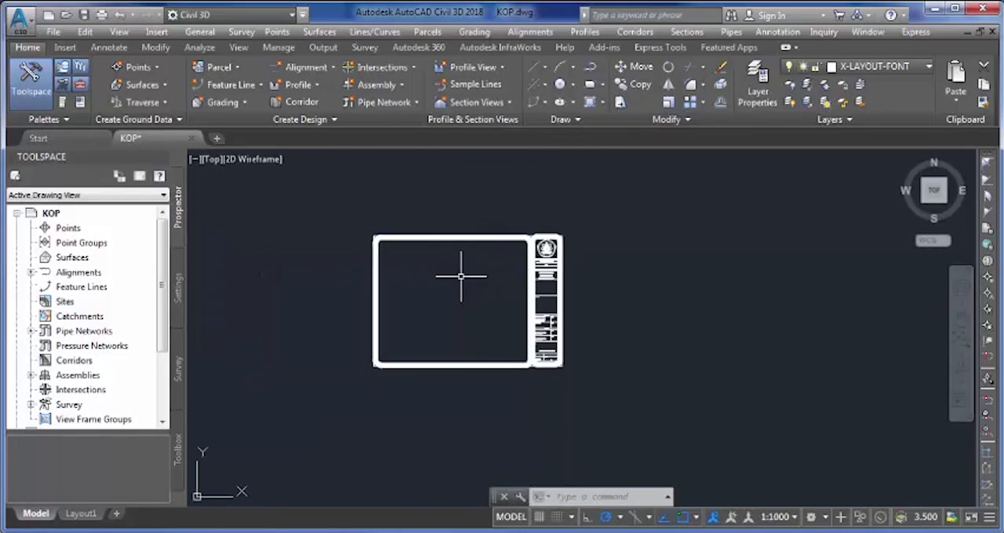
- Create a new drawing from the Civil 3D (Metric) Section template in the Plan Production folder
click(58, 33)
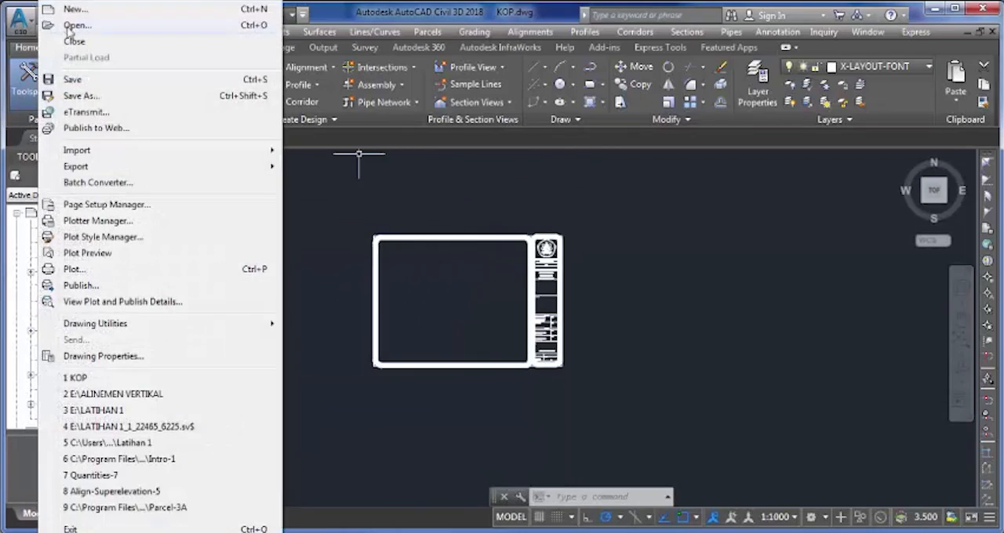
click(89, 13)
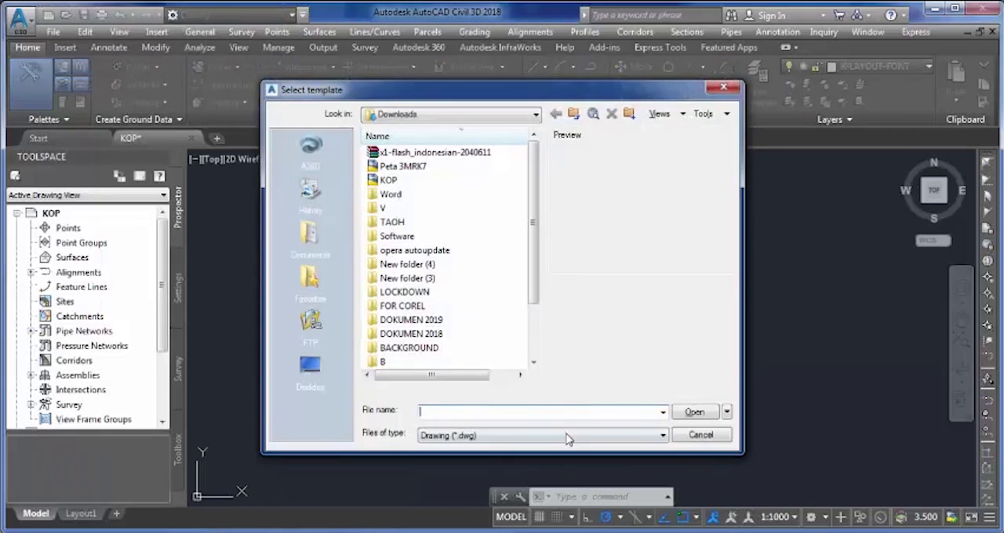
click(567, 436)
click(542, 449)
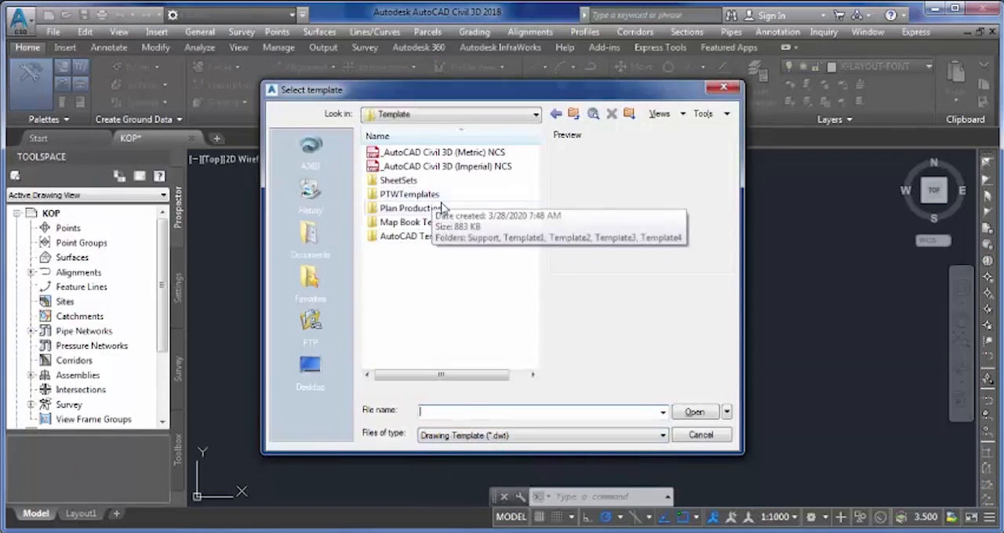
double_click(431, 209)
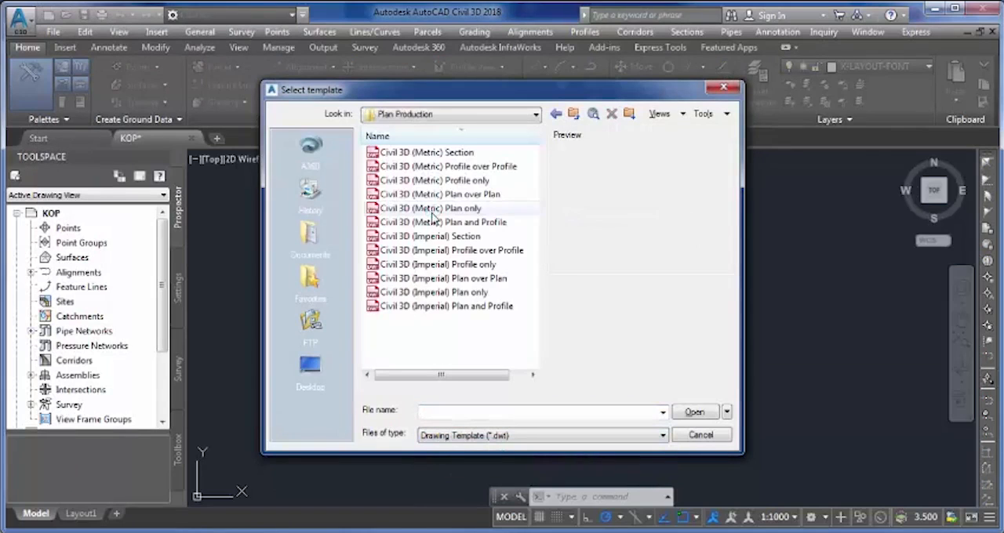
click(447, 155)
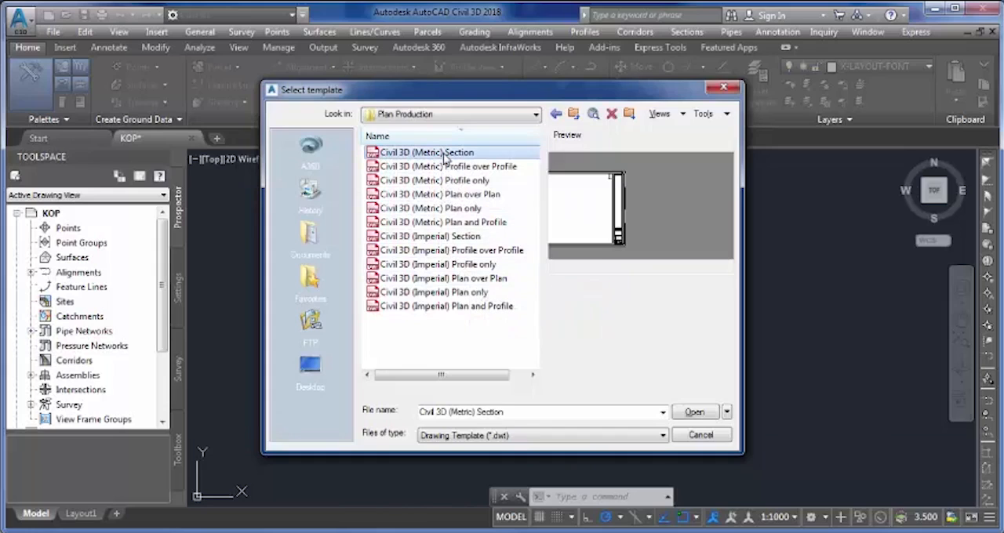
click(698, 415)
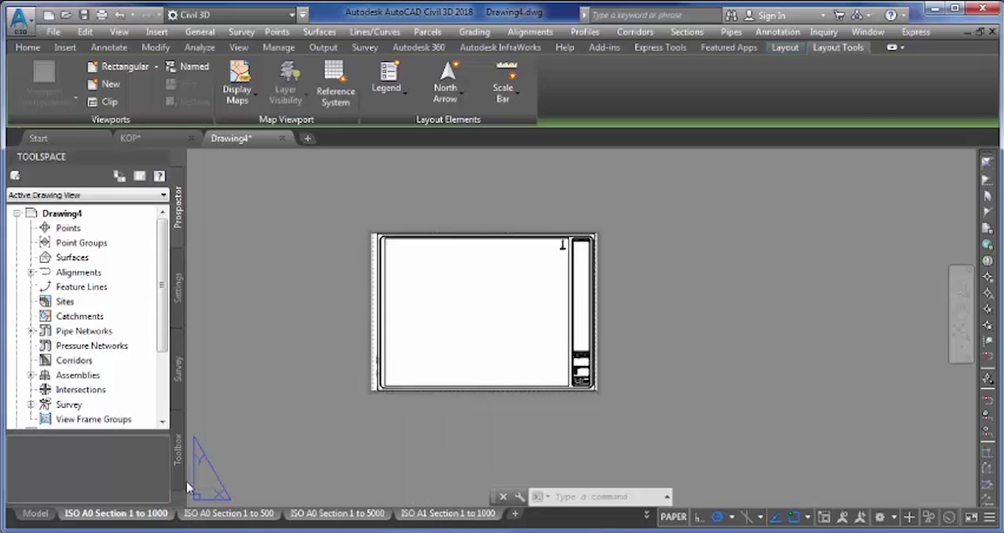
- Delete all the ISO section layouts that came with the template
right_click(151, 521)
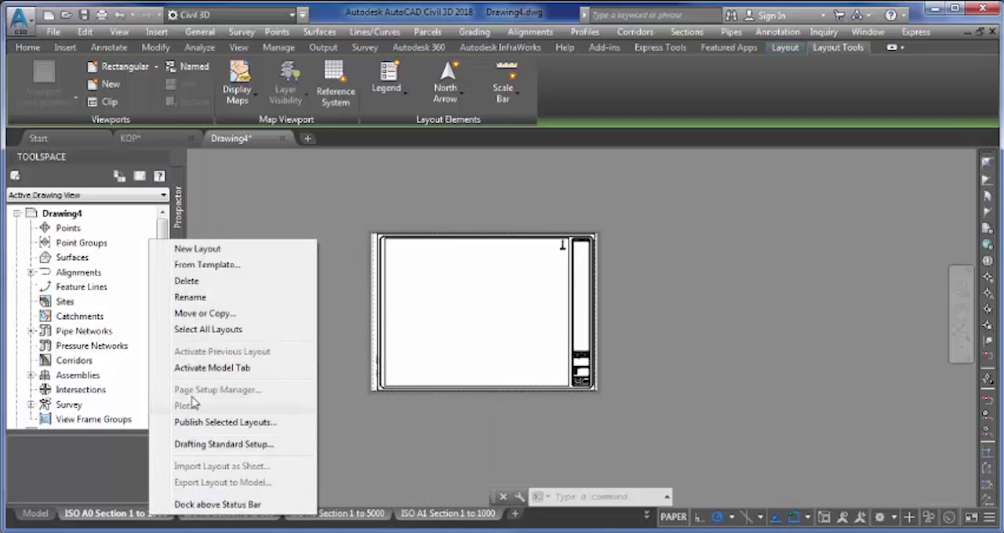
click(209, 330)
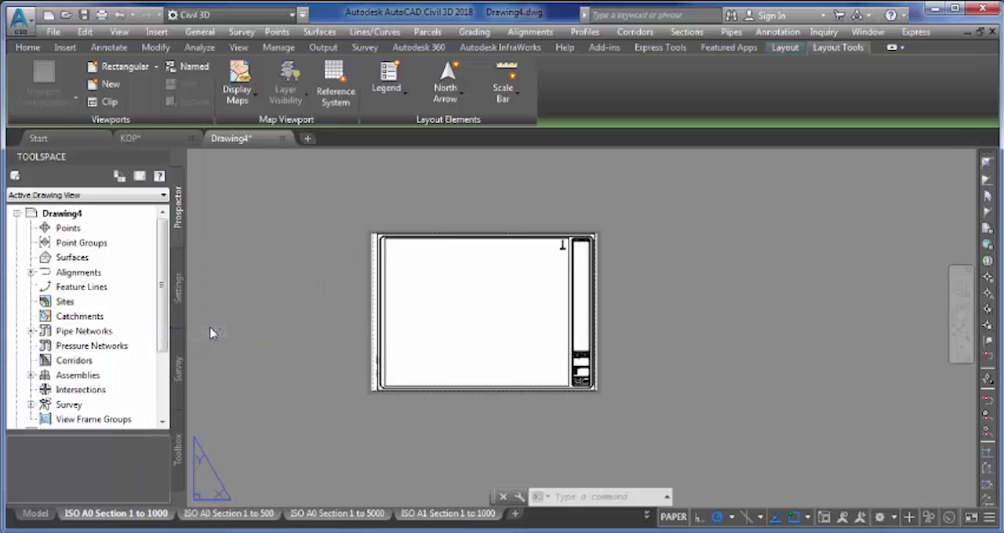
right_click(152, 519)
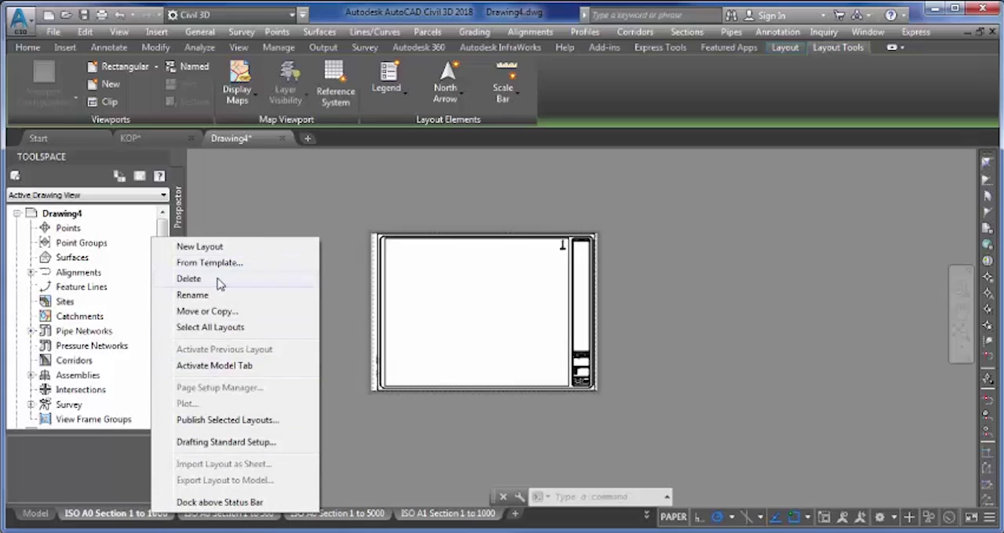
click(189, 279)
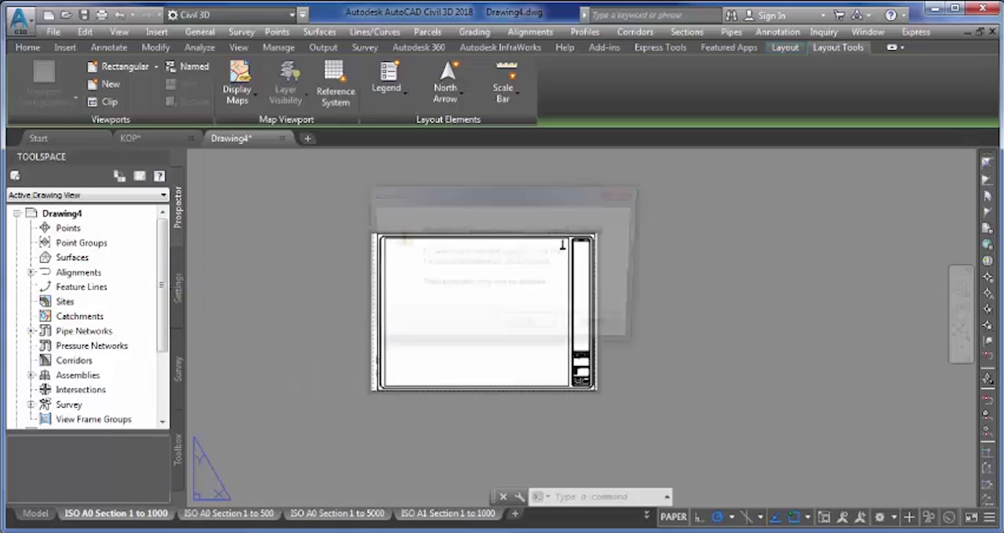
click(531, 328)
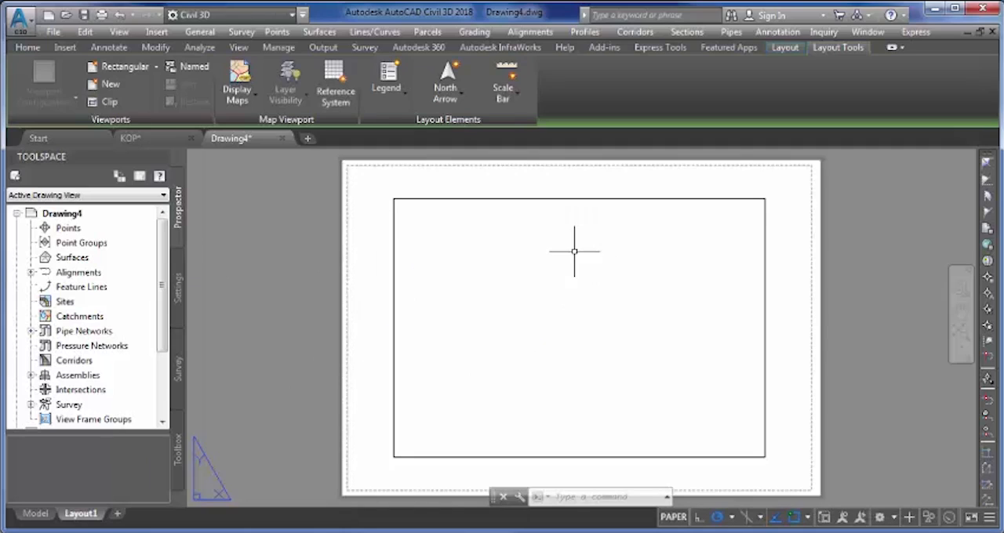
- Delete the default viewport from the Layout1 sheet
click(372, 181)
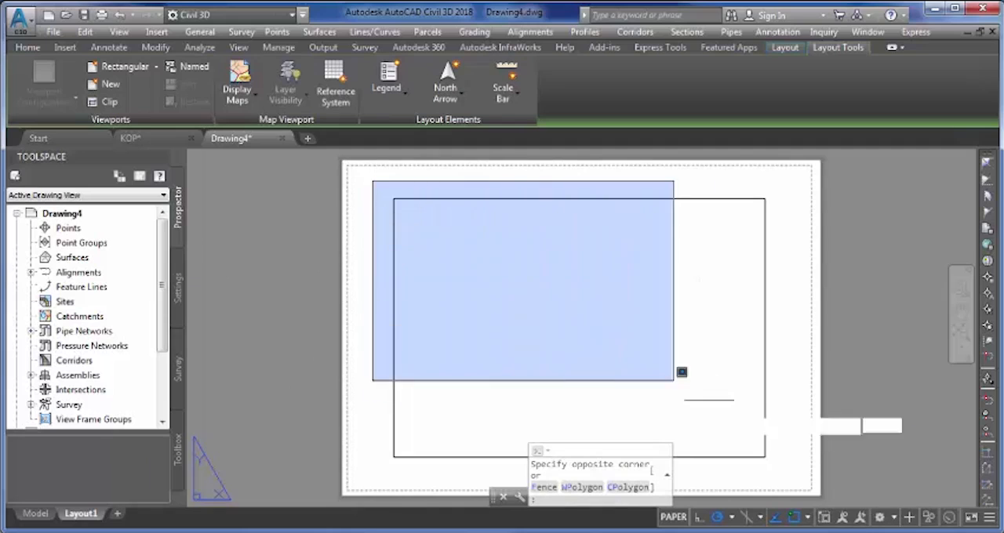
click(792, 474)
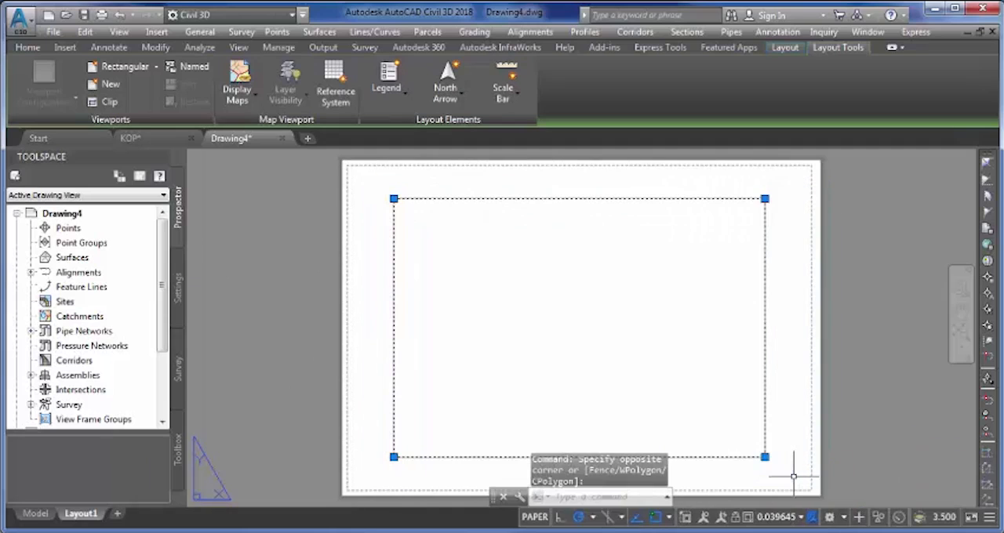
key(Delete)
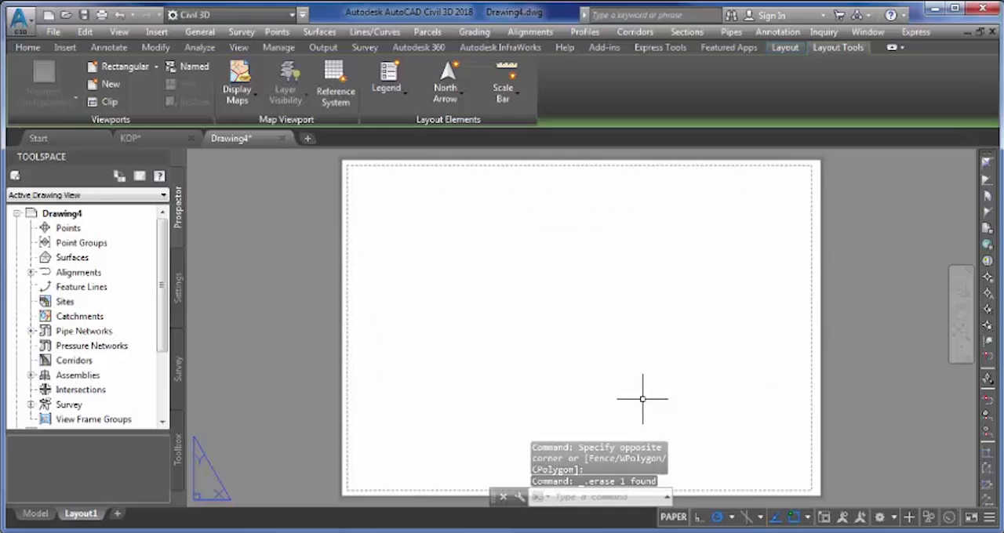
- Rename Layout1 as A3 1_200 SECTION
right_click(88, 520)
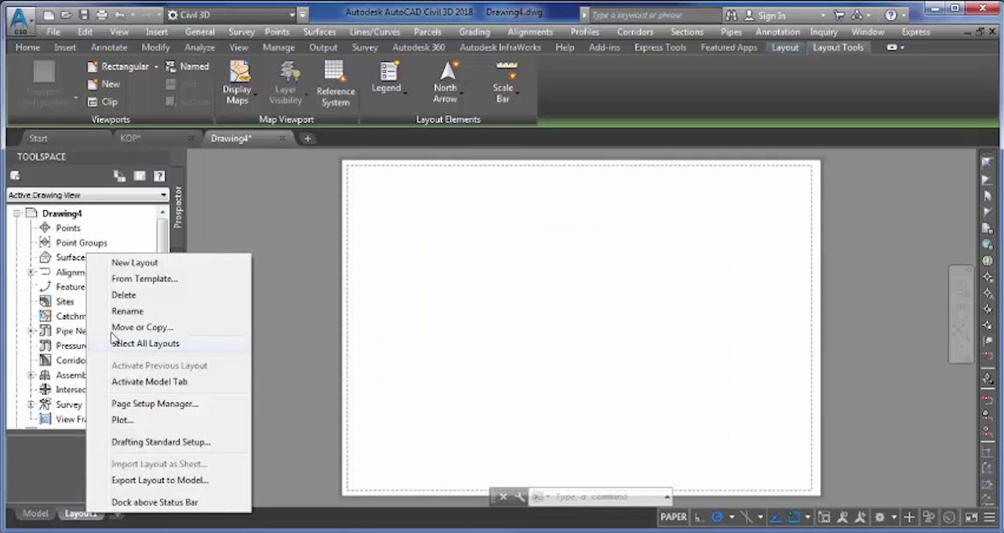
click(127, 311)
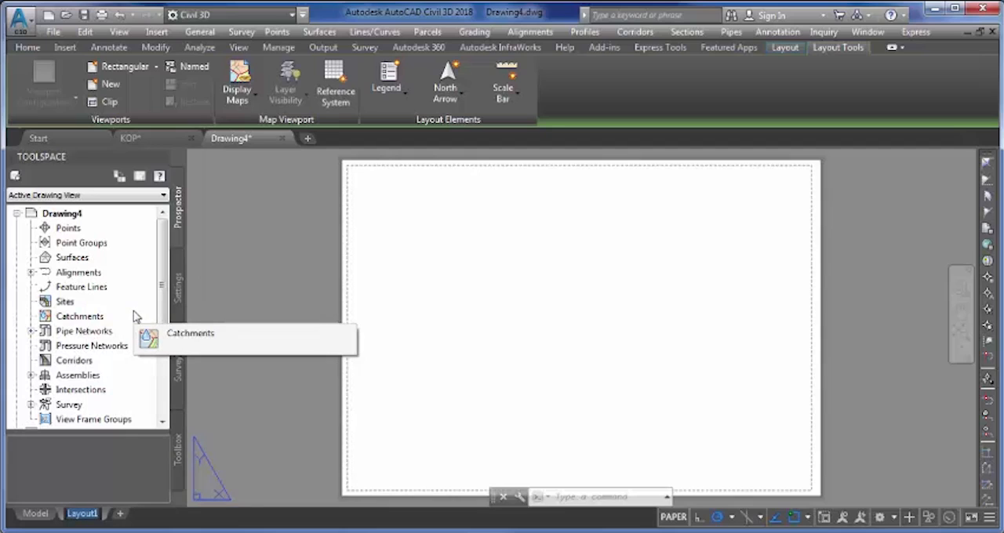
text(A3)
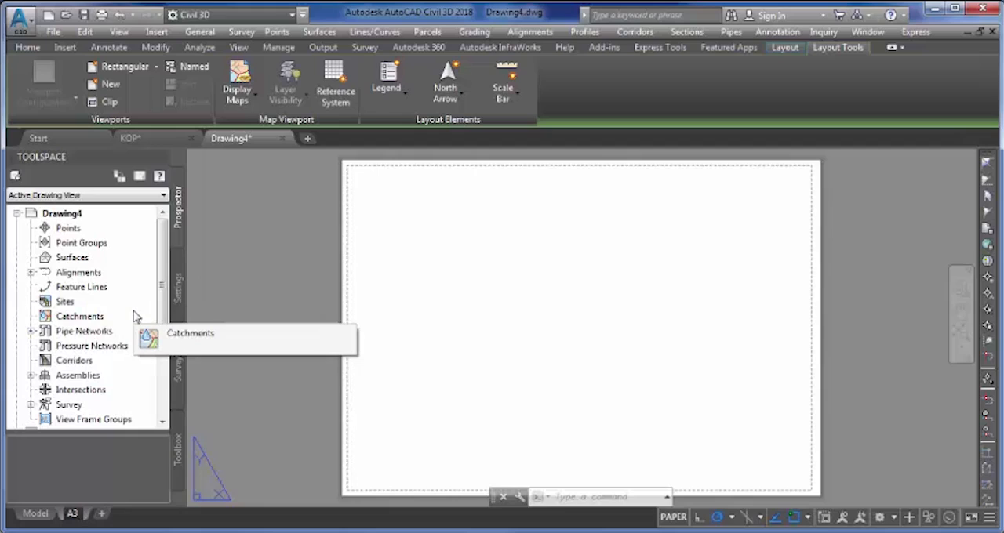
text( 1-)
key(BackSpace)
text(_200)
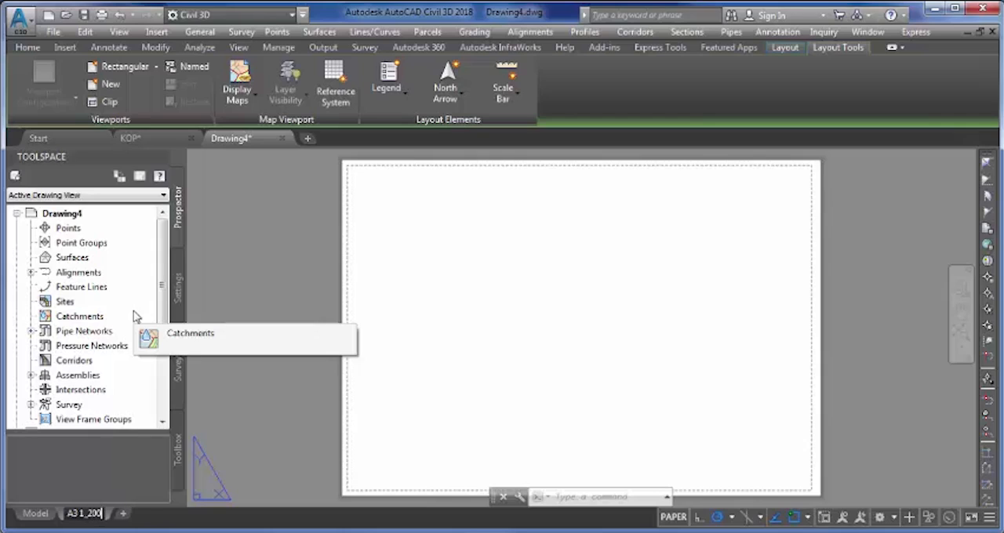
text( SEC)
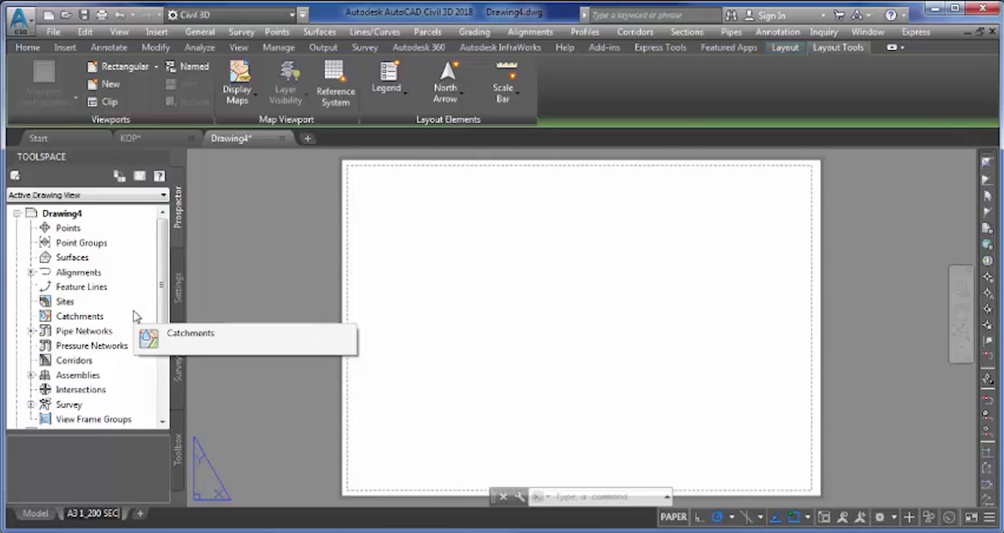
text(TION)
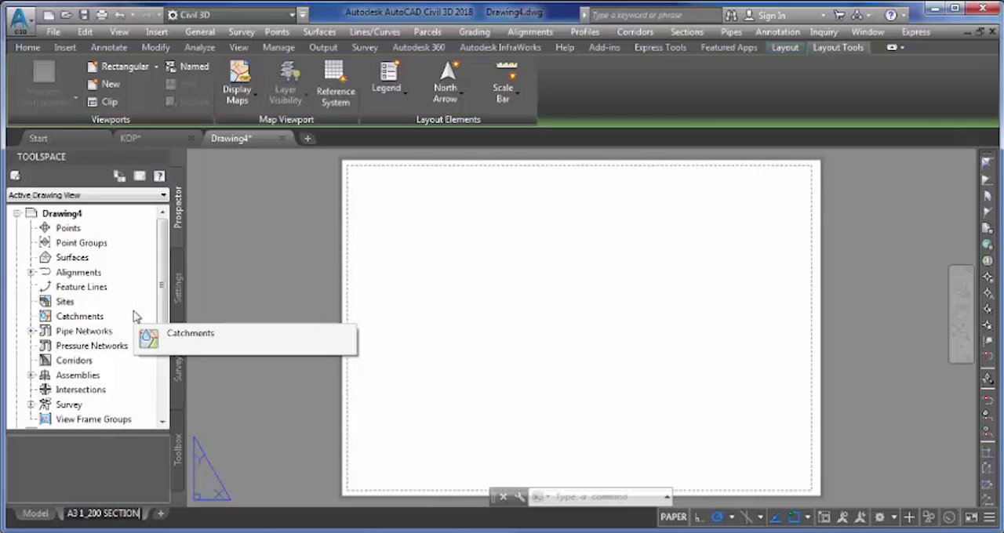
key(Return)
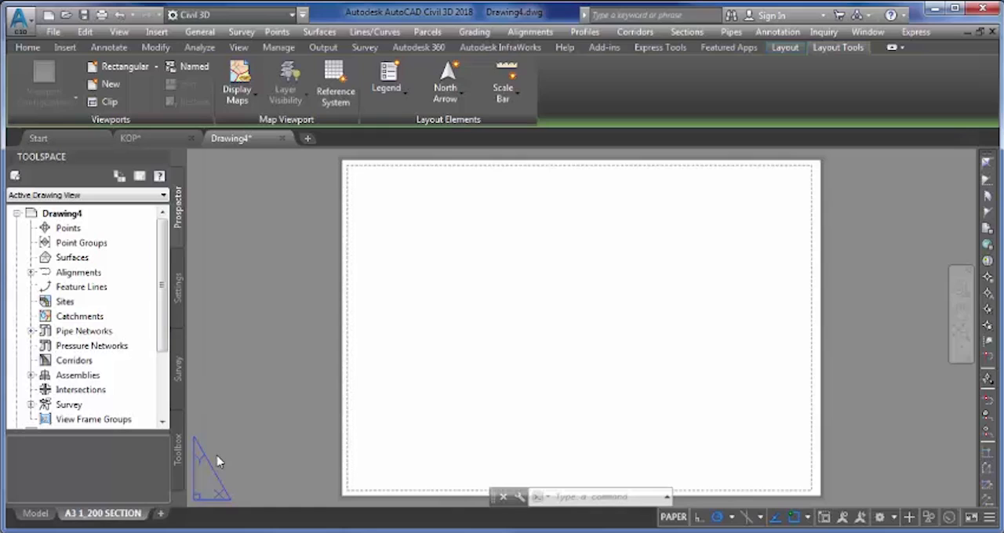
- Modify the page setup of the A3 1_200 SECTION layout to use the DWG To PDF.pc3 plotter
right_click(125, 519)
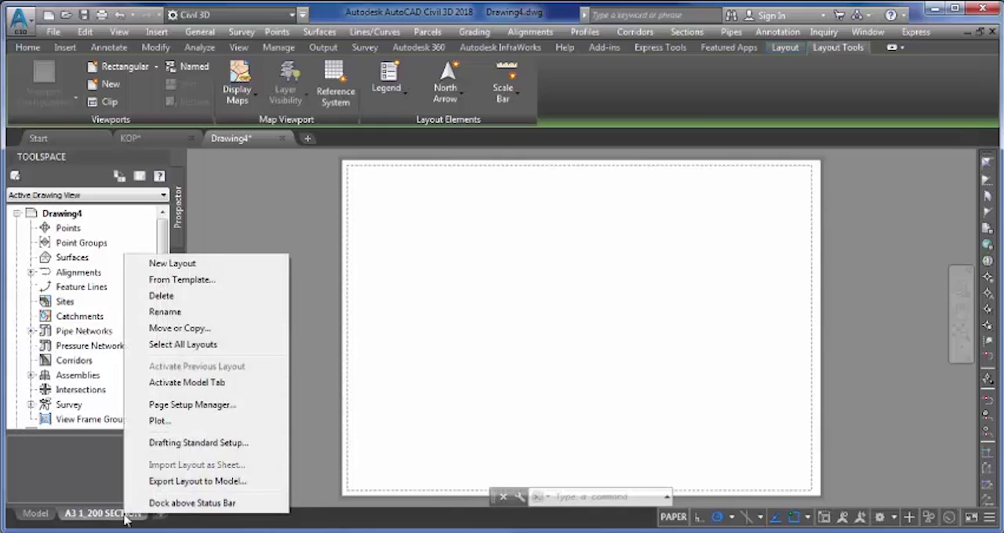
click(203, 408)
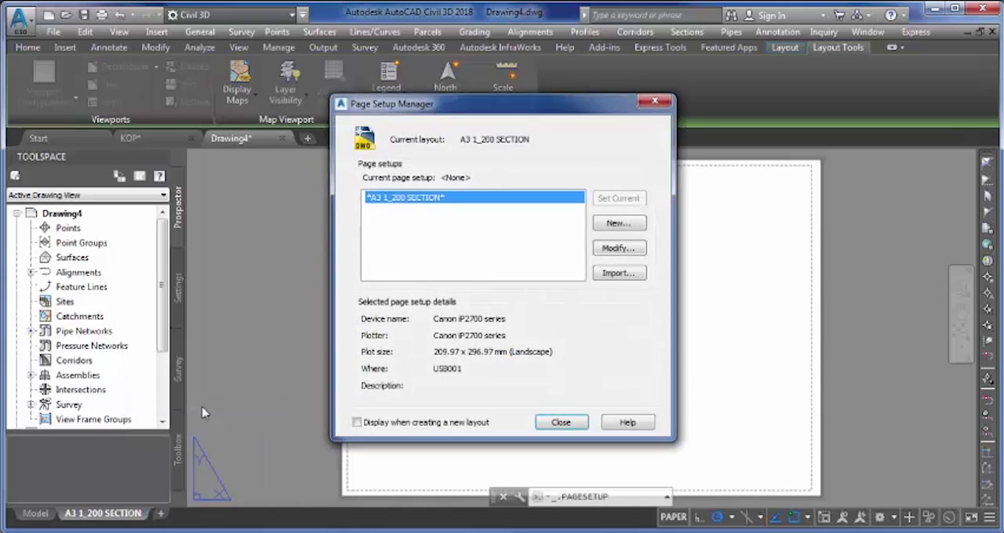
click(618, 248)
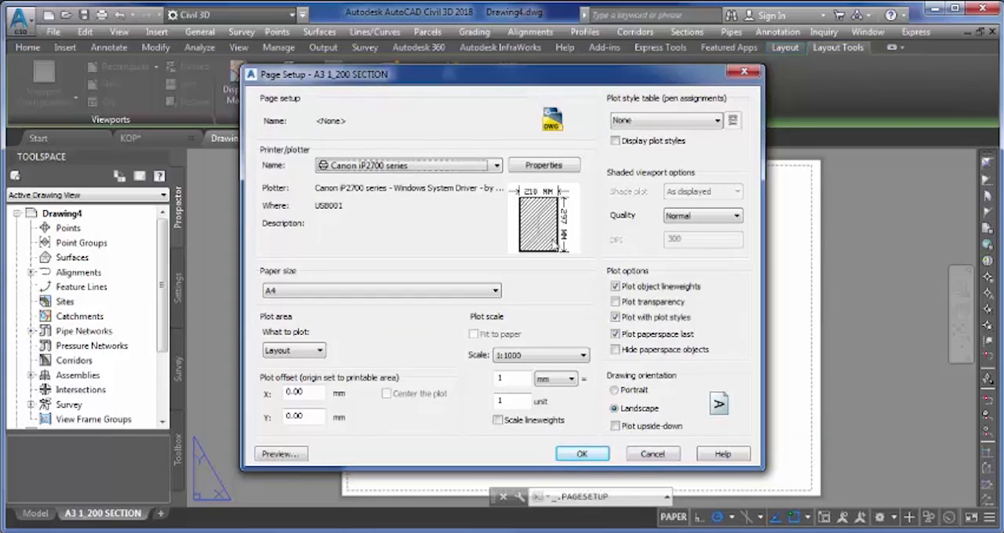
click(437, 170)
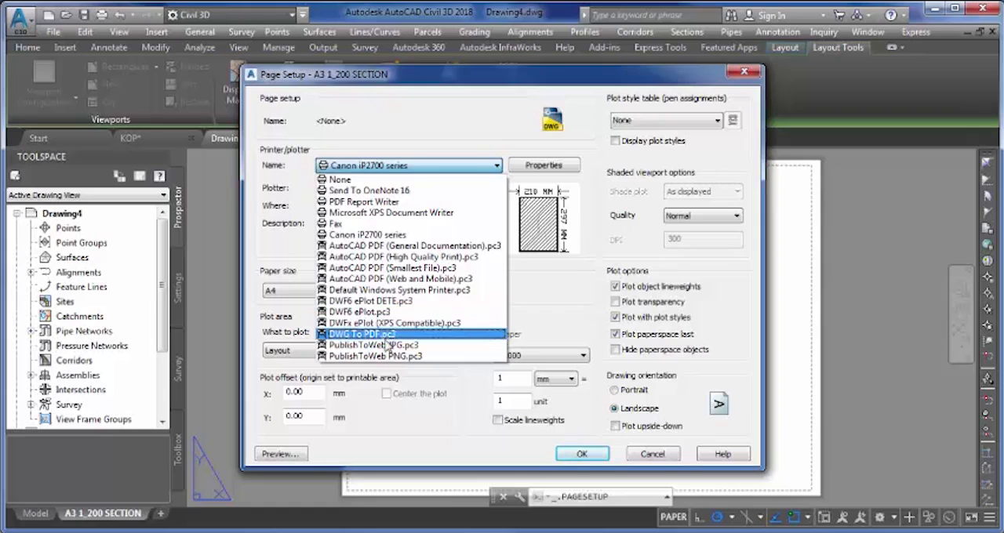
click(384, 335)
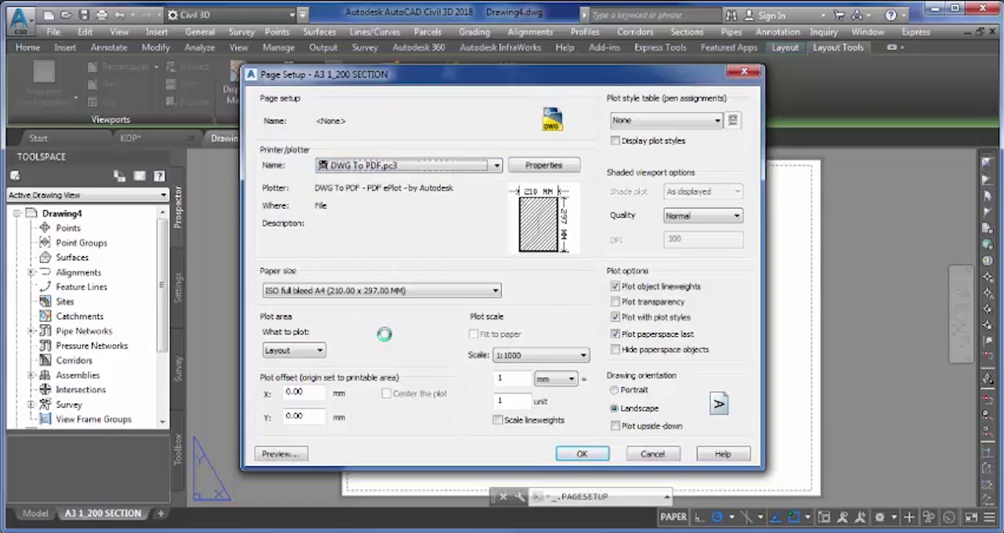
- Set the paper size to ISO full bleed A3 (297.00 x 420.00 MM)
click(357, 292)
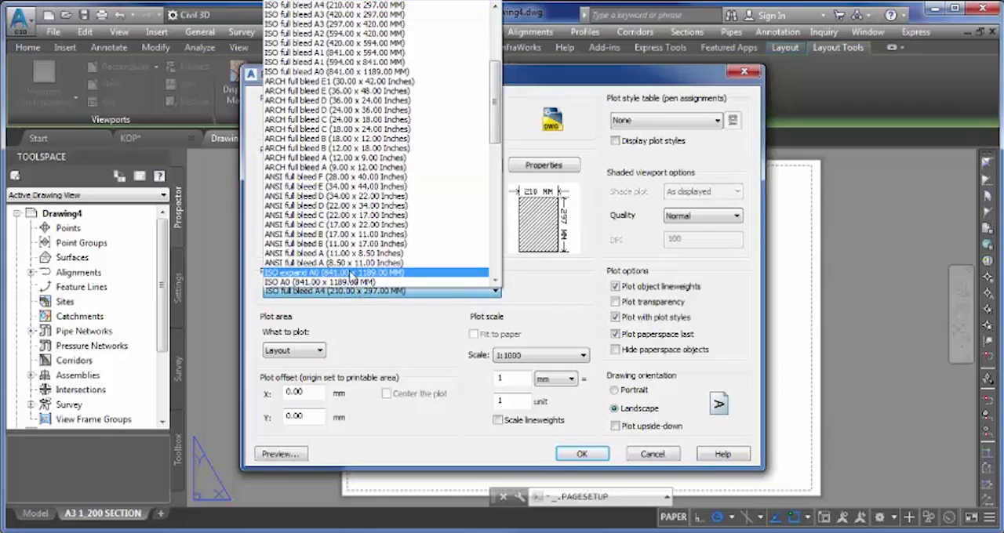
scroll(322, 106, up, 4)
scroll(319, 110, up, 2)
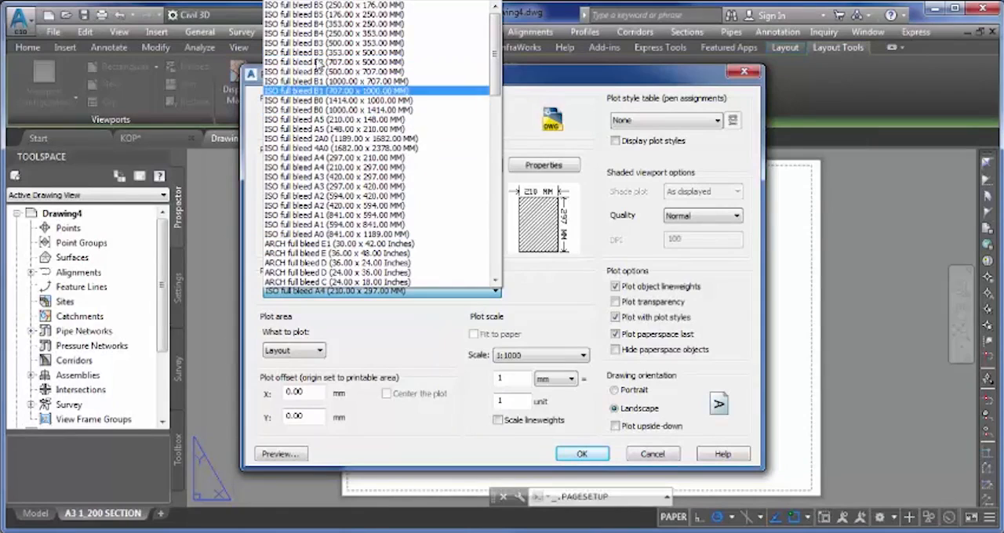
click(317, 190)
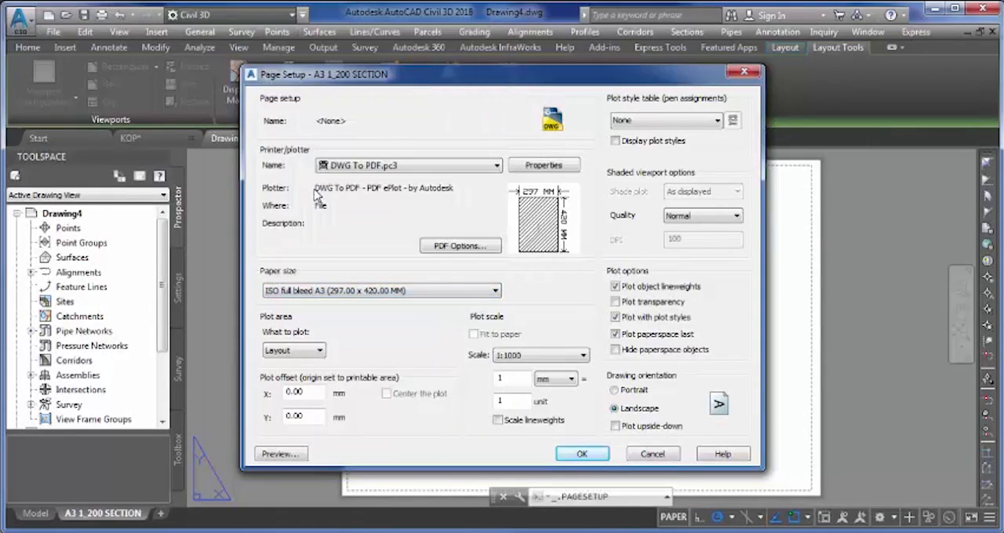
- Change the layout's paper size to the landscape ISO full bleed A3 (420.00 x 297.00 MM)
click(343, 292)
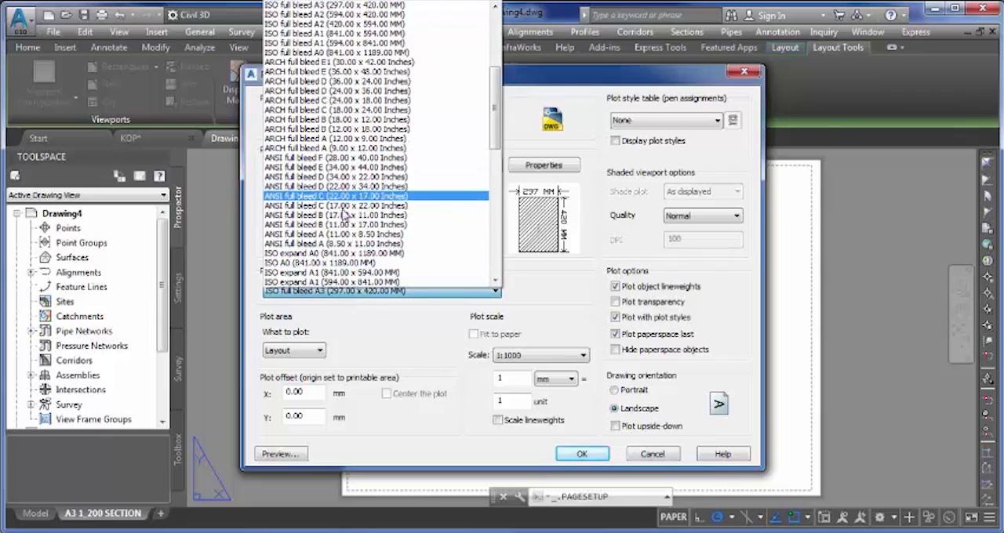
scroll(345, 45, up, 1)
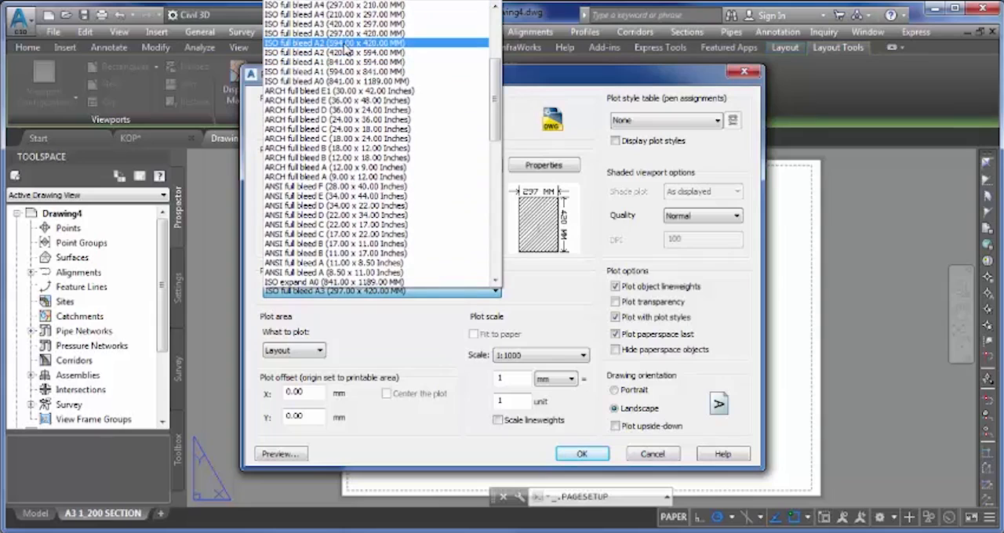
click(347, 24)
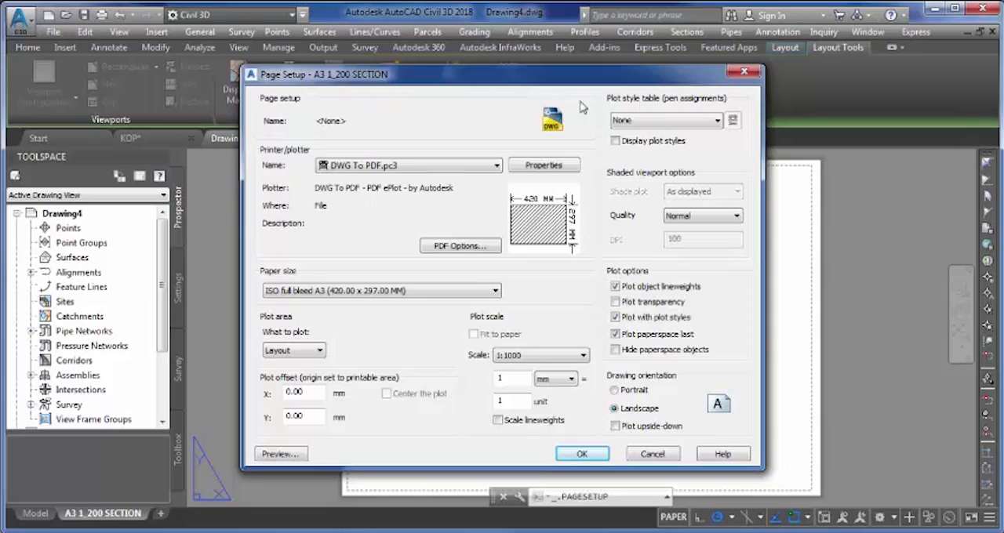
- Assign the acad.ctb plot style table to the A3 1_200 SECTION page setup, apply it and close the page setup manager
click(648, 121)
click(641, 148)
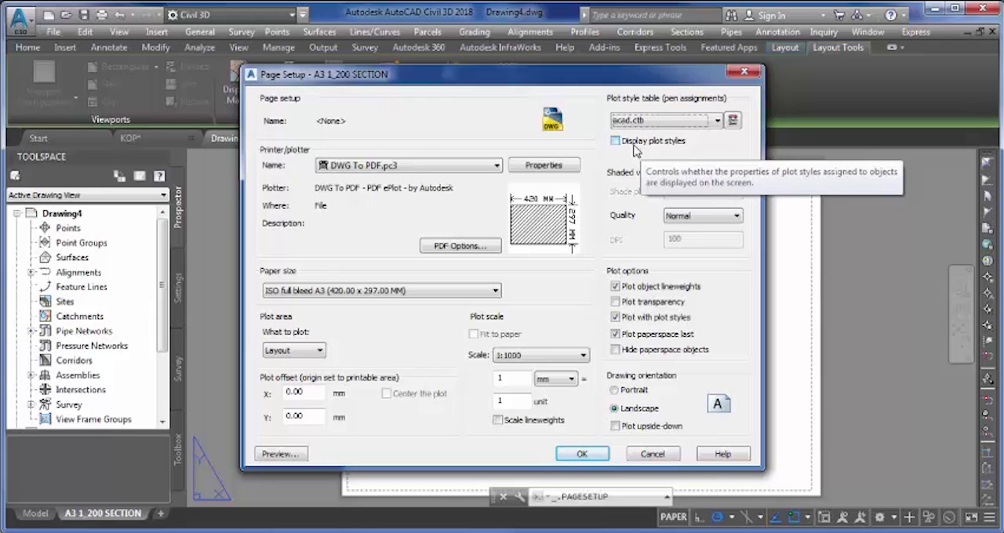
click(584, 455)
click(562, 423)
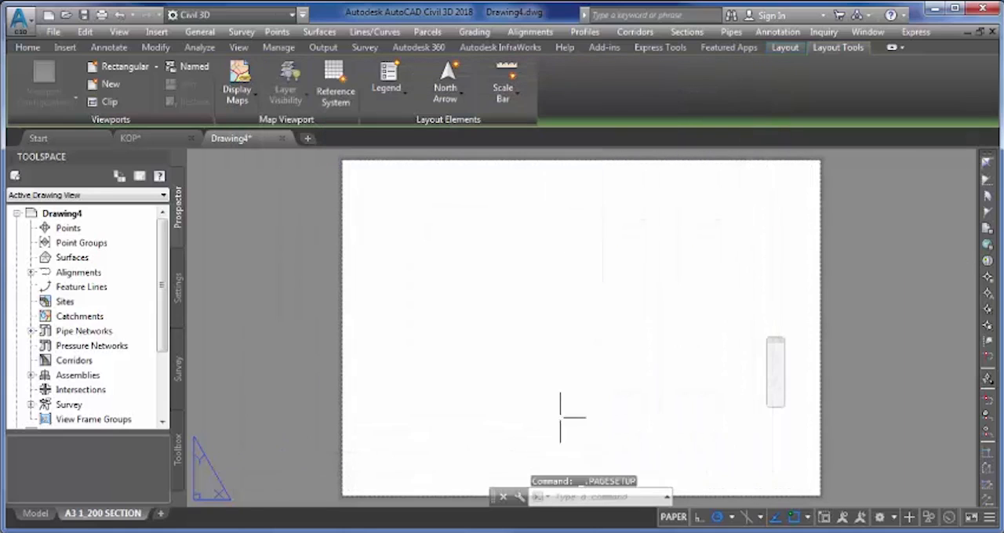
middle_drag(732, 291, 646, 307)
scroll(722, 183, up, 5)
middle_drag(769, 197, 703, 280)
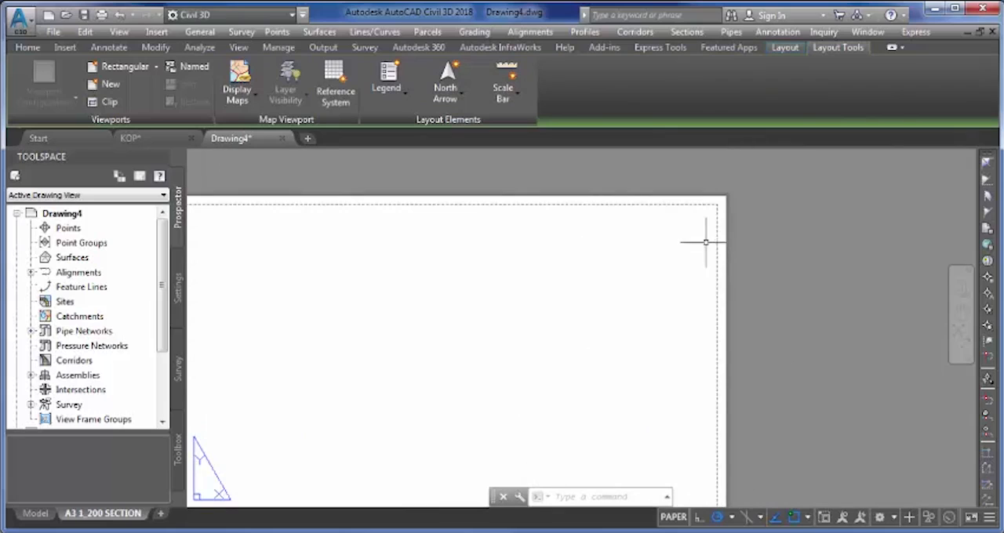
scroll(722, 212, up, 3)
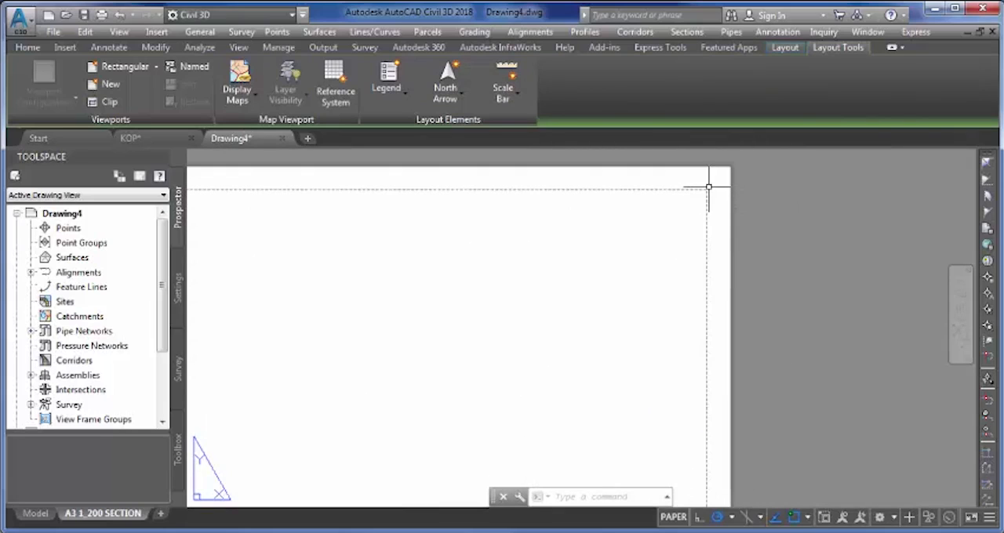
scroll(521, 264, down, 5)
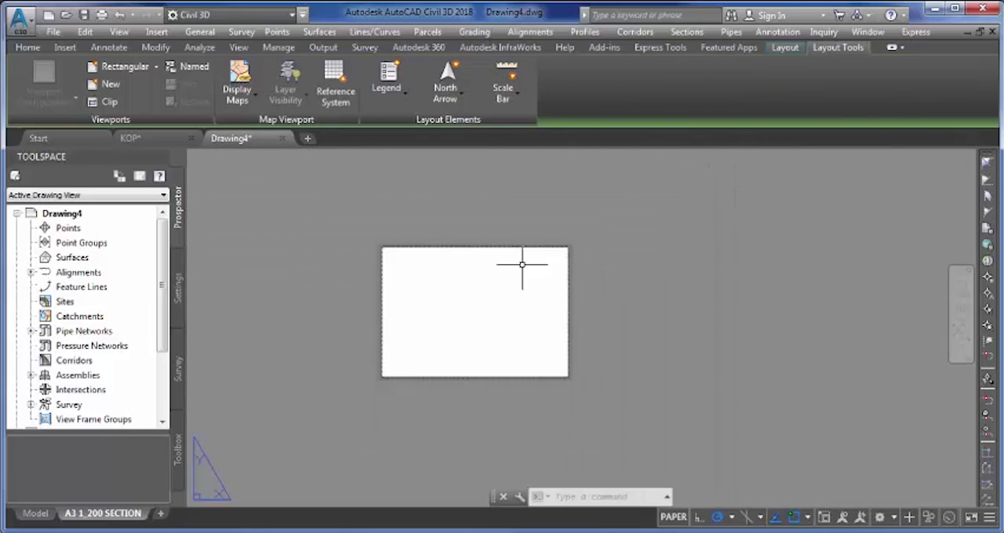
middle_drag(462, 306, 484, 275)
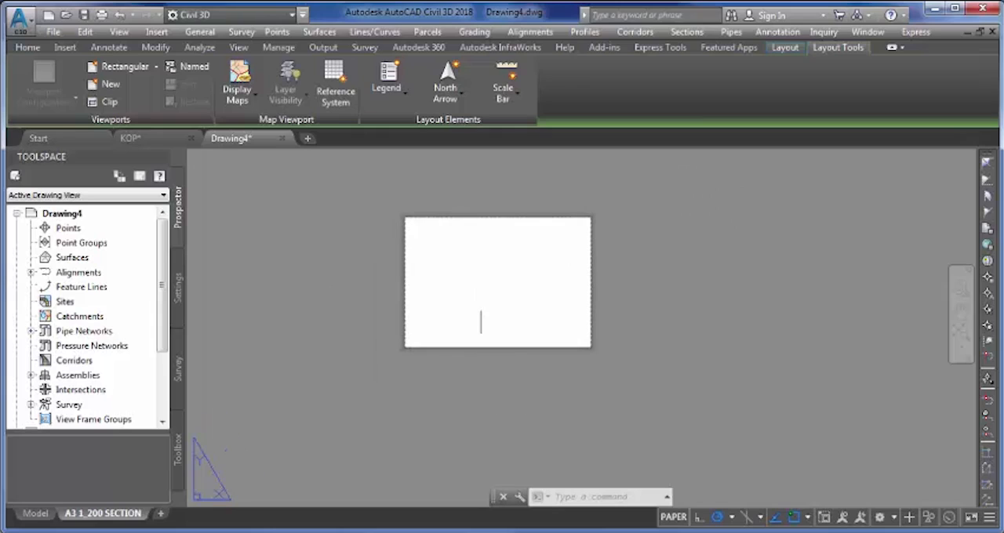
- Copy the entire sheet frame and title block from the KOP drawing's model space to the clipboard
click(146, 138)
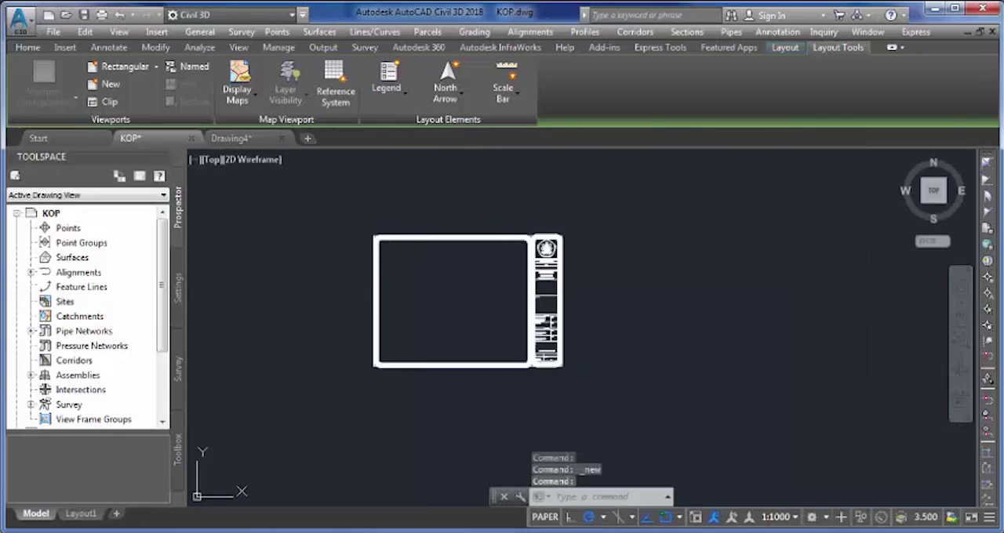
click(339, 205)
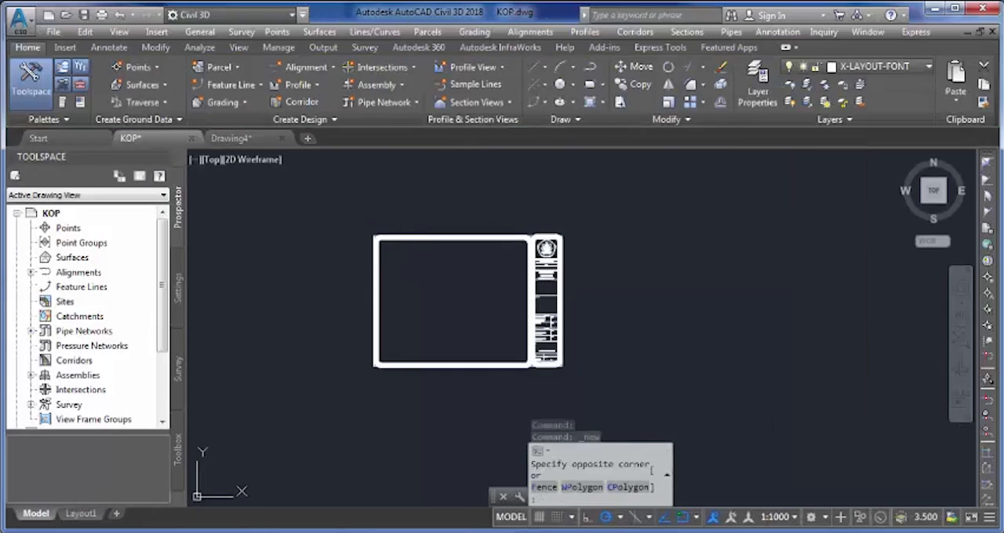
click(607, 393)
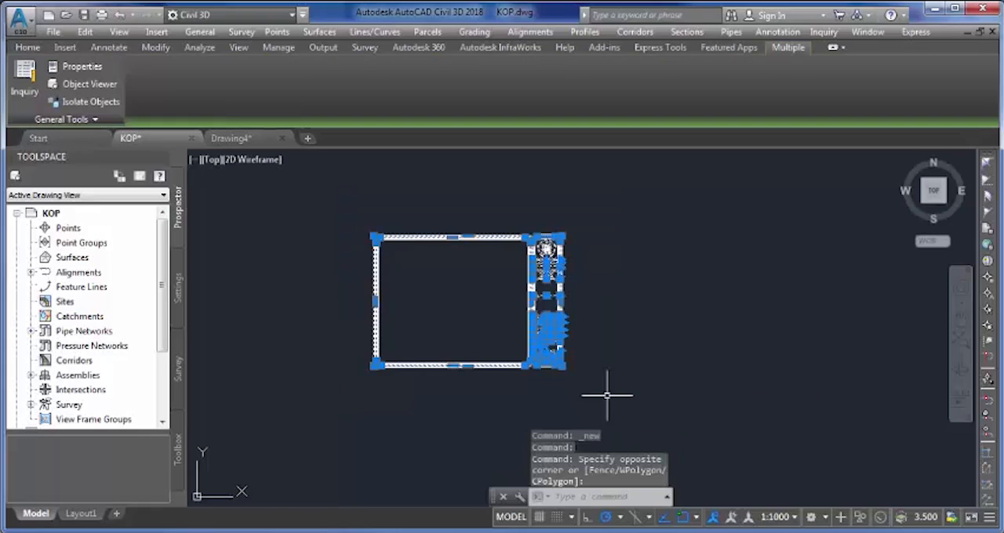
click(86, 33)
click(95, 105)
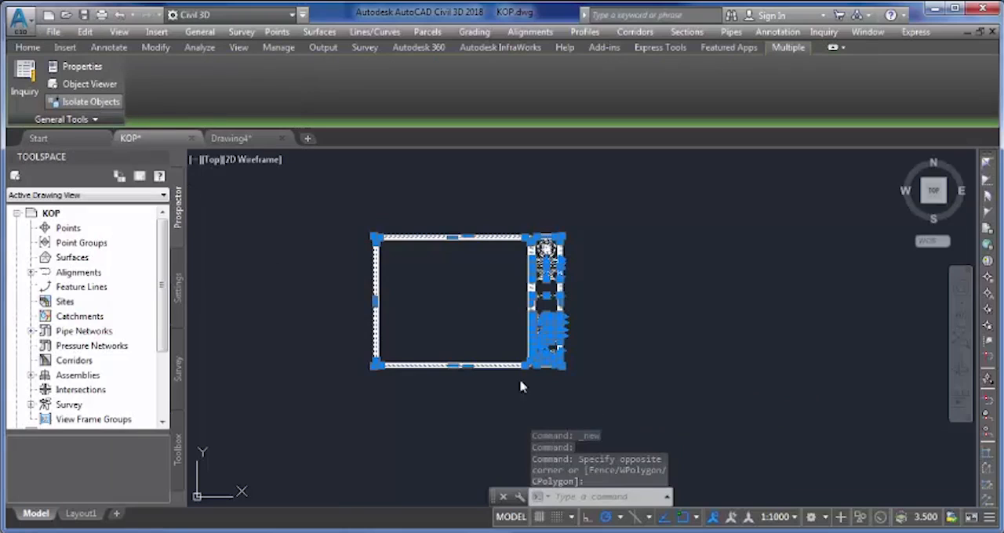
- Paste the copied frame and title block into Drawing4's A3 1_200 SECTION layout near the sheet's lower-left corner
click(238, 139)
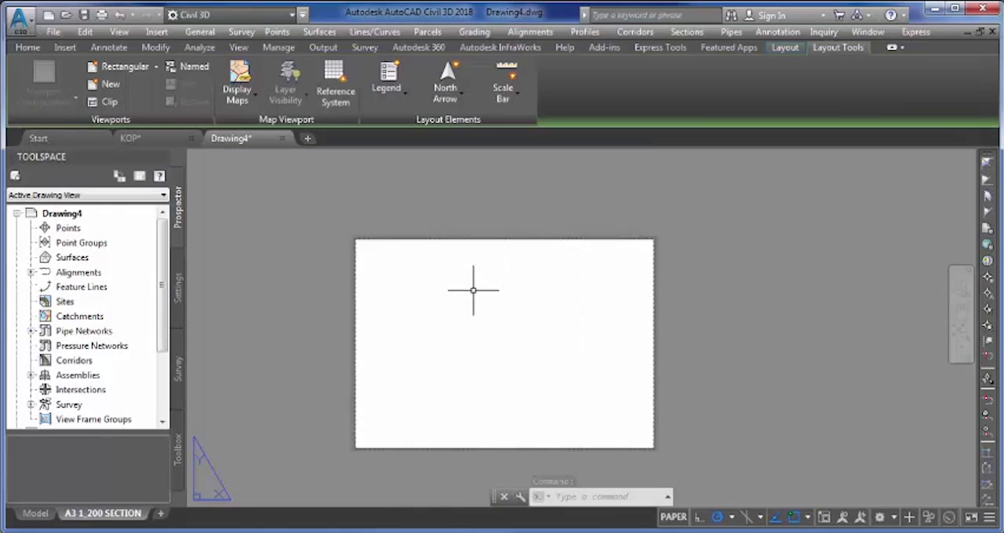
click(84, 32)
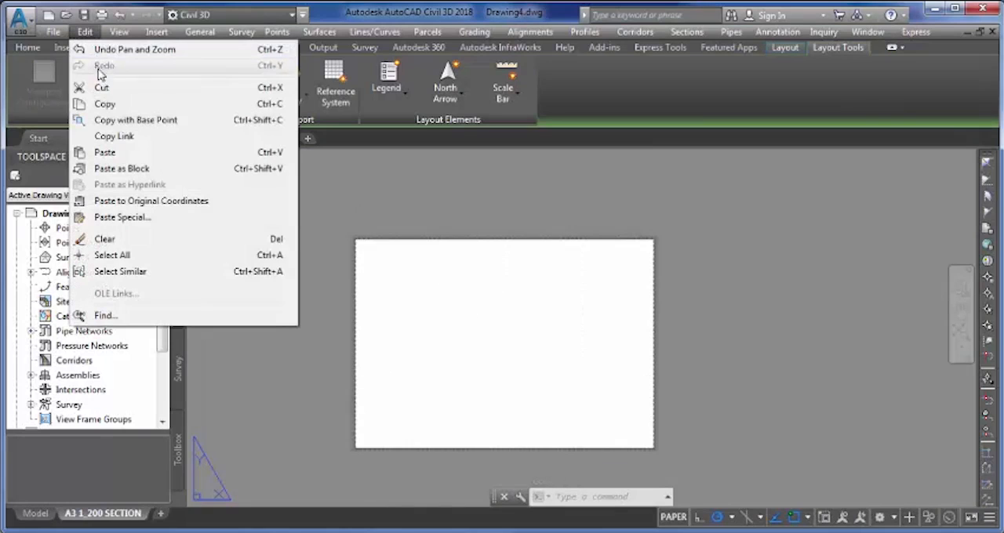
click(114, 154)
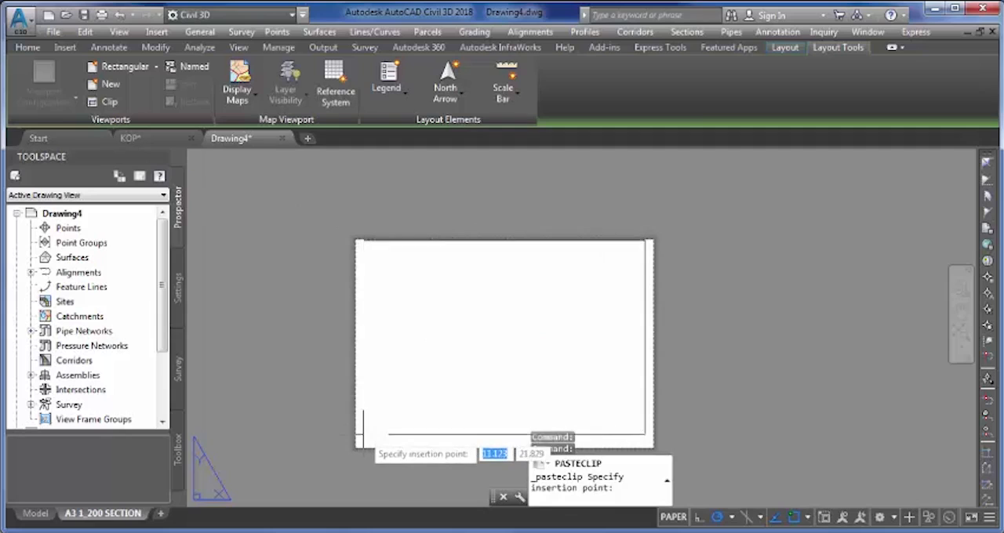
scroll(366, 473, up, 3)
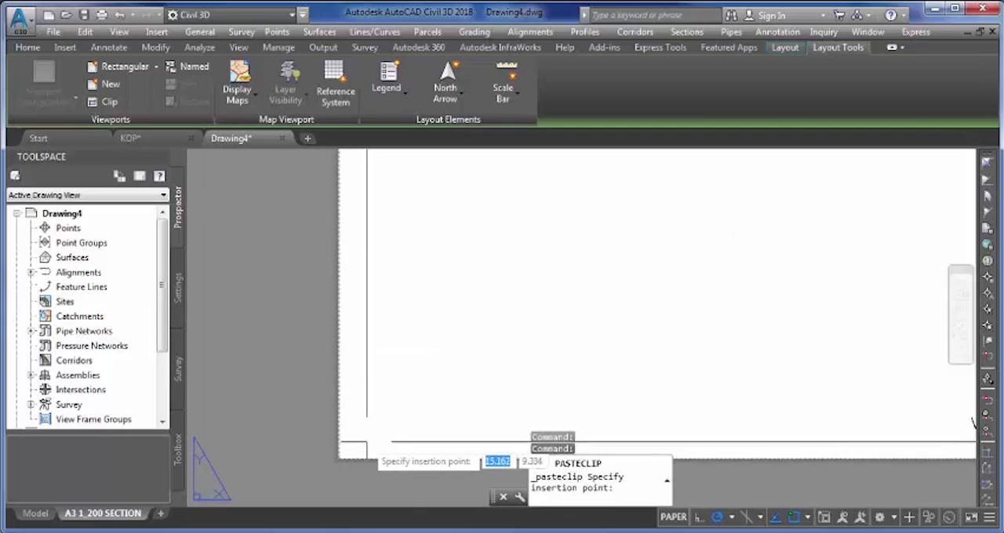
scroll(370, 404, up, 3)
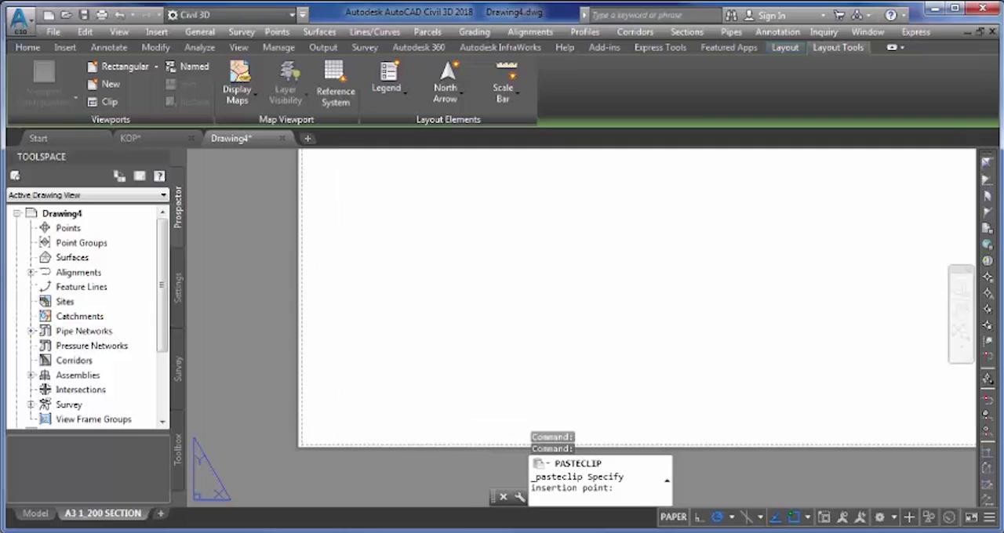
scroll(419, 312, down, 10)
scroll(465, 286, up, 5)
scroll(466, 291, up, 2)
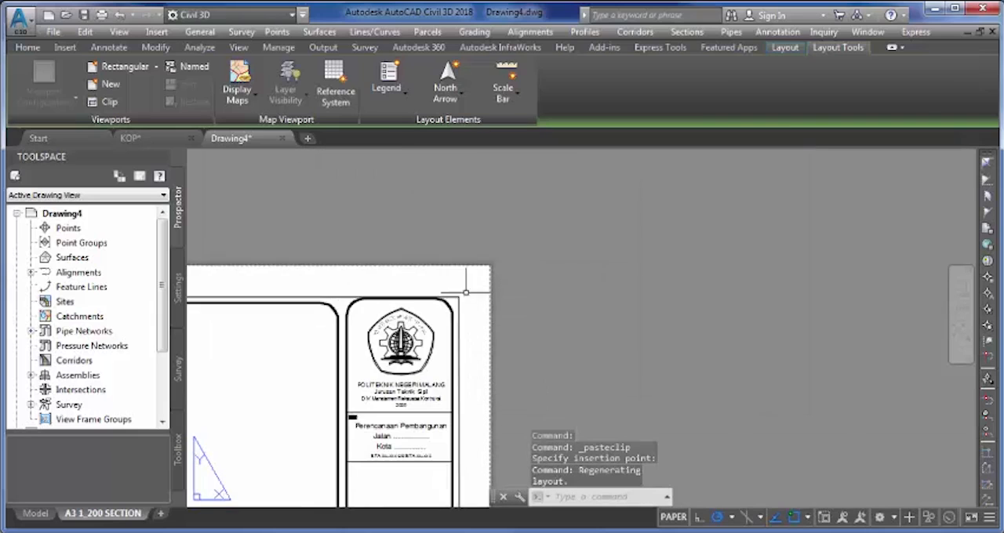
- Move the whole pasted frame and title block about 12.4 mm diagonally up and right at 45°, using its upper-right corner as base point
scroll(482, 288, down, 4)
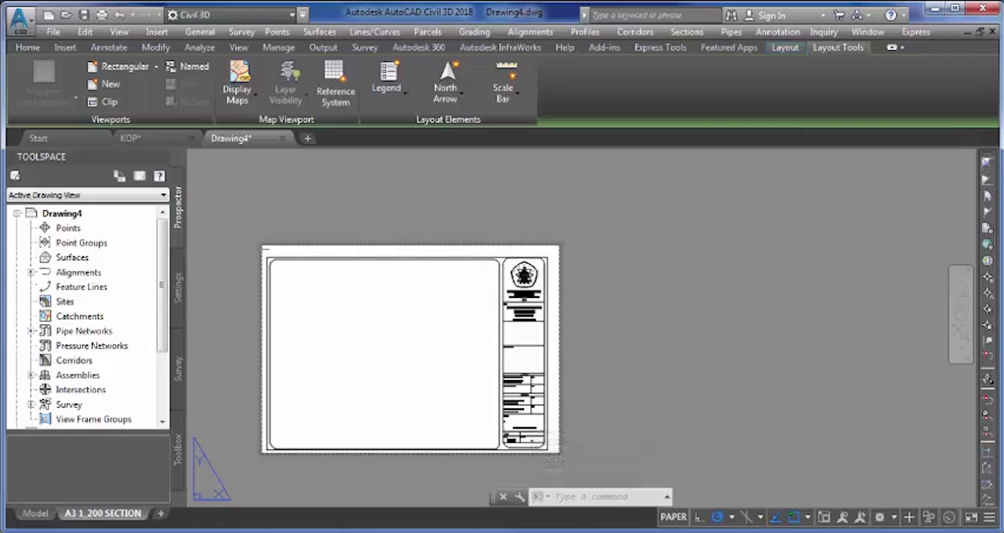
click(246, 249)
middle_drag(546, 429, 549, 390)
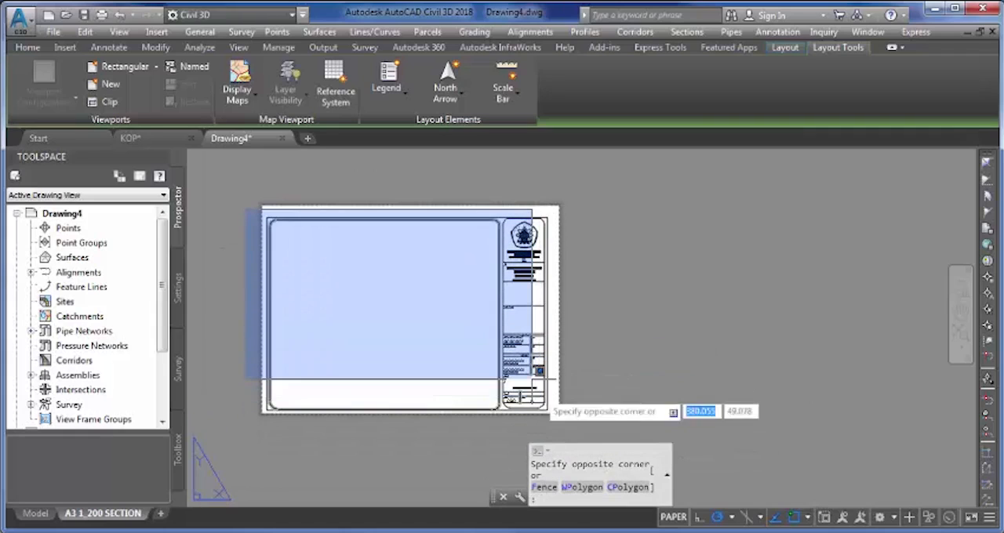
click(562, 422)
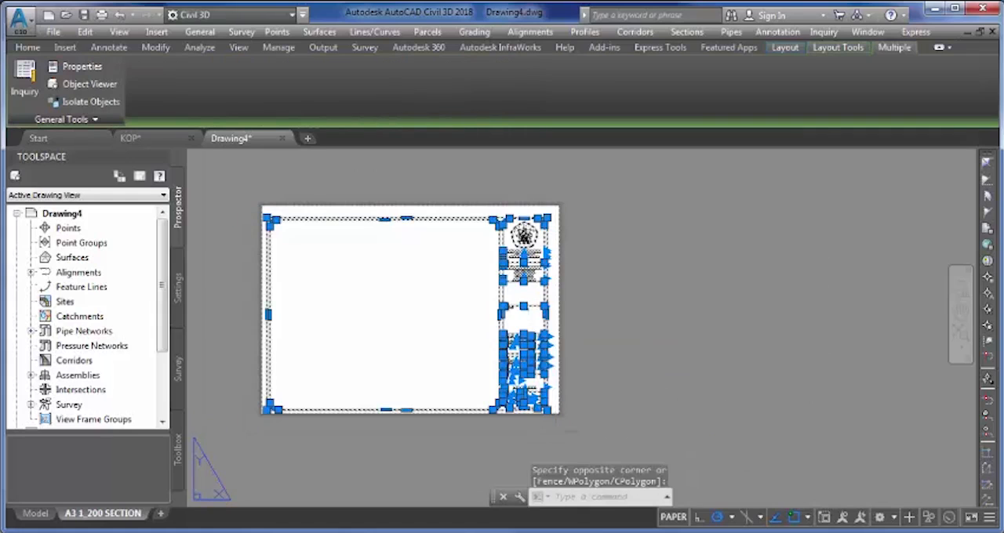
text(m)
key(Return)
scroll(560, 196, up, 4)
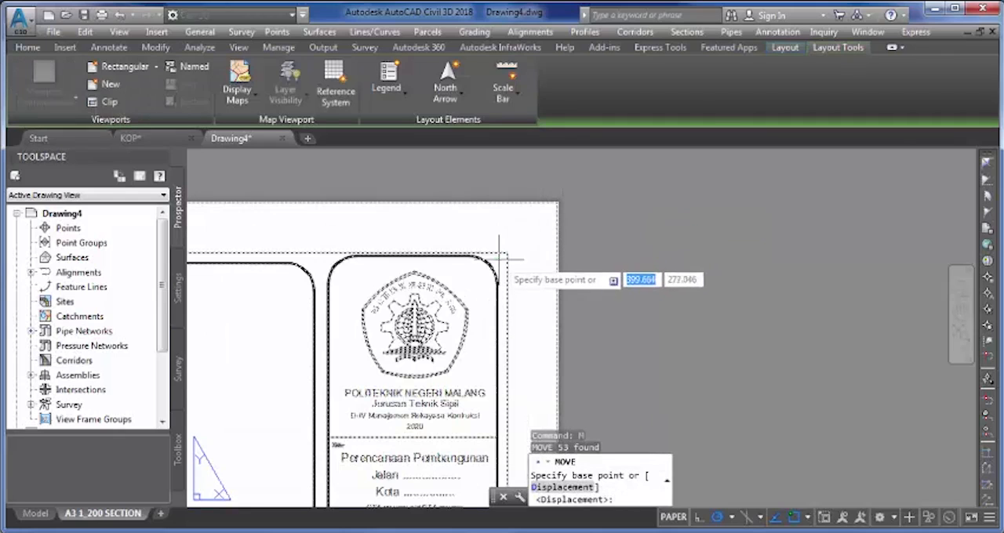
click(508, 252)
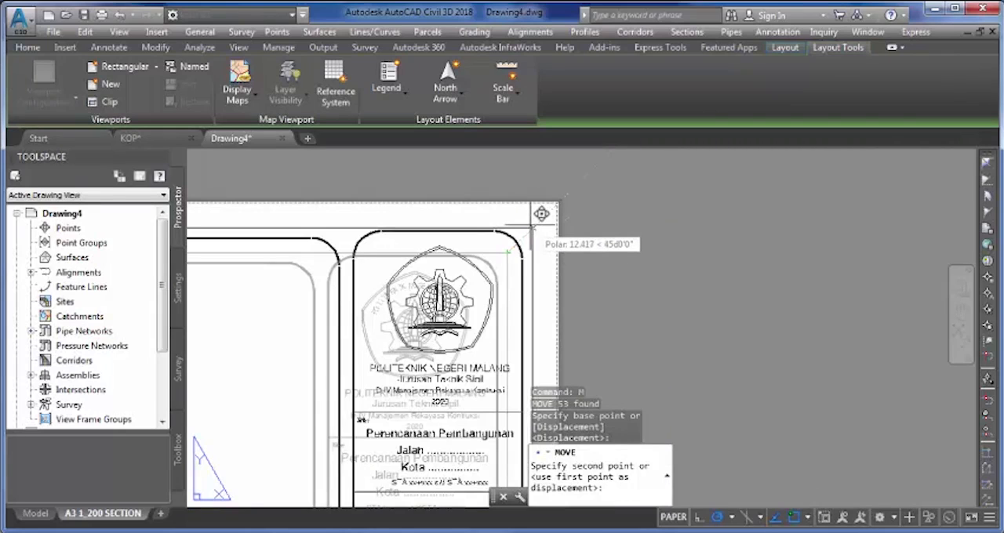
click(531, 228)
scroll(531, 227, down, 5)
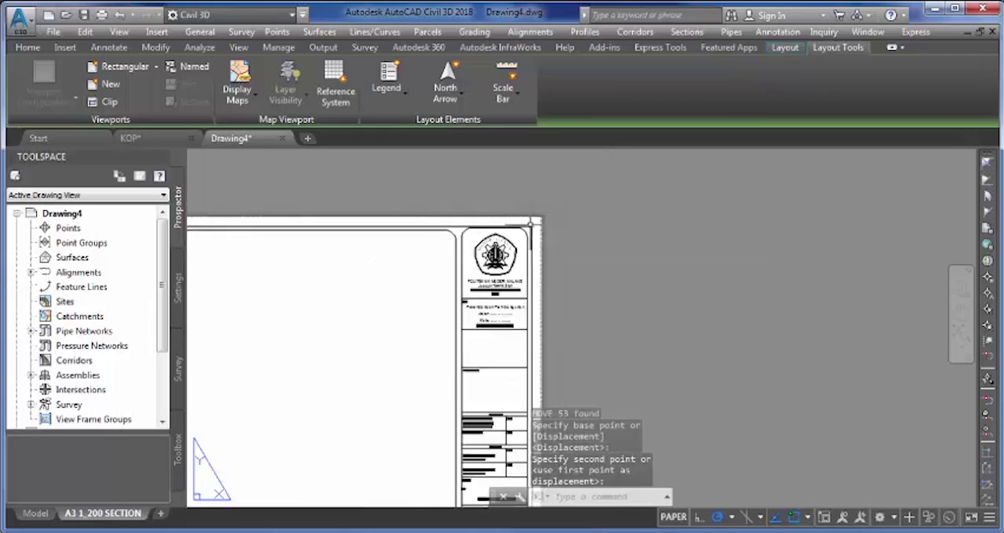
- Examine the margins between the frame and the sheet edges and the title block's placement on the A3 layout
middle_drag(349, 281, 428, 262)
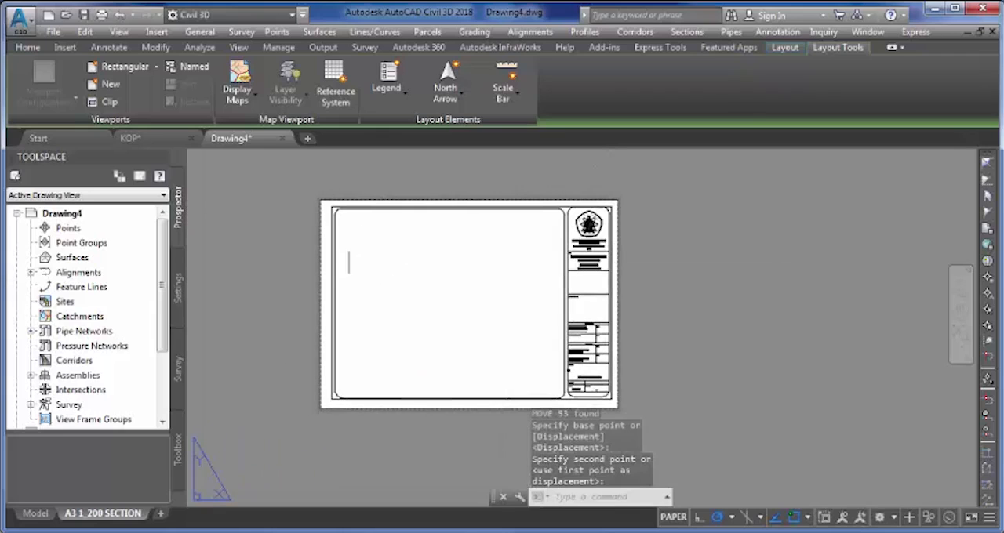
scroll(305, 240, up, 6)
scroll(405, 235, down, 5)
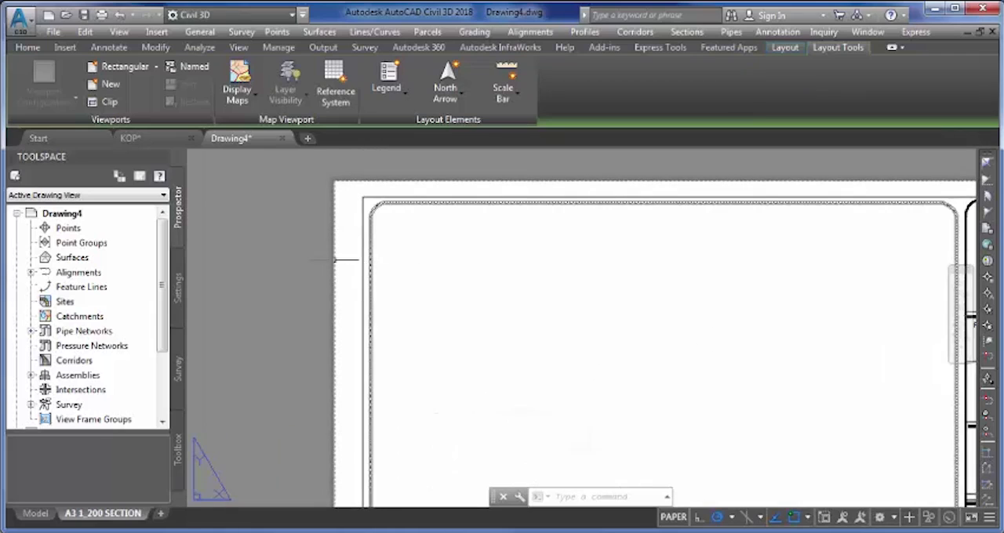
scroll(346, 261, down, 5)
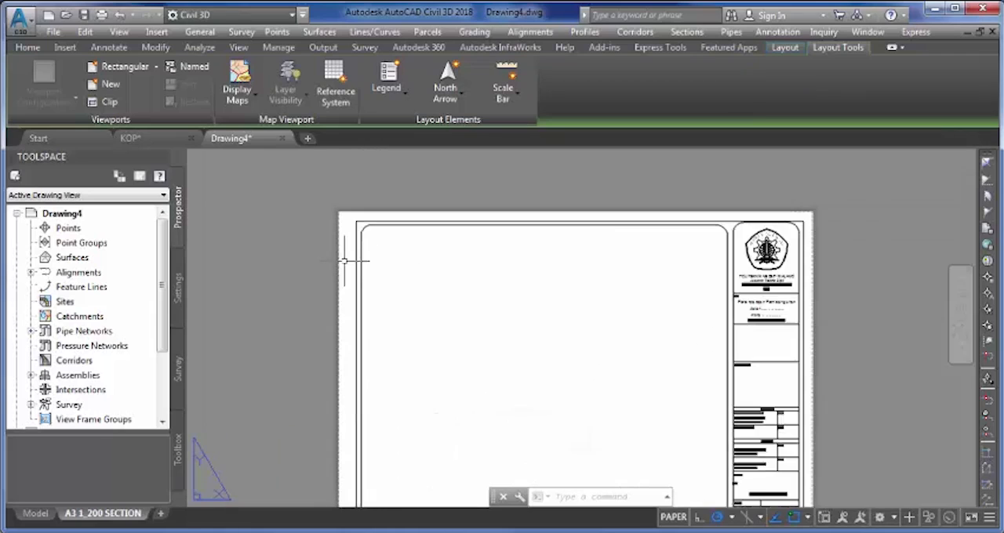
middle_drag(511, 276, 478, 267)
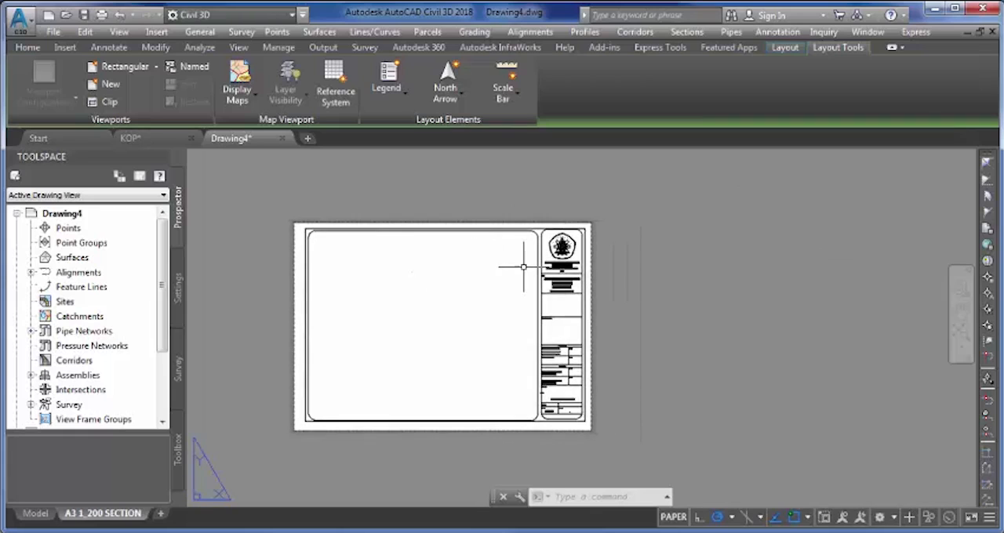
scroll(523, 267, up, 2)
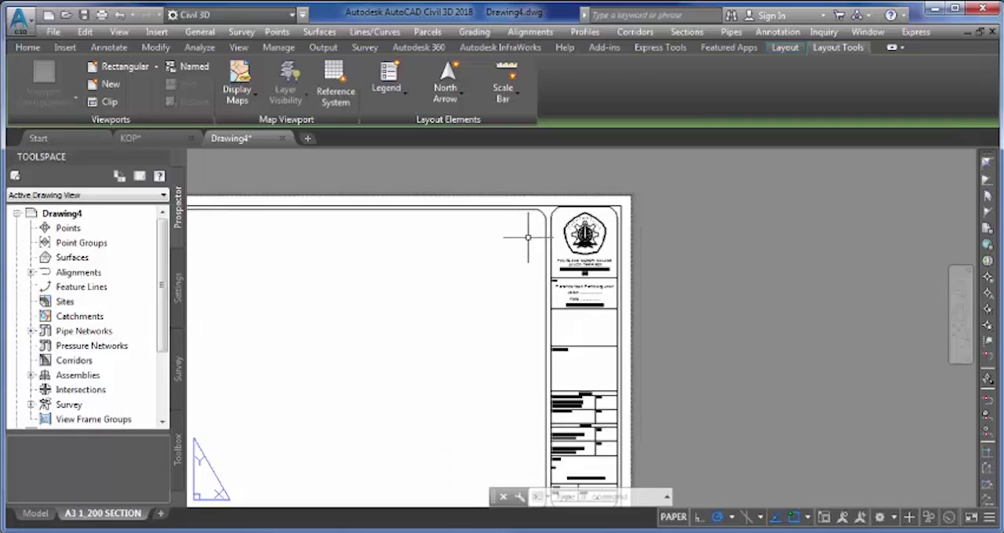
scroll(507, 252, down, 2)
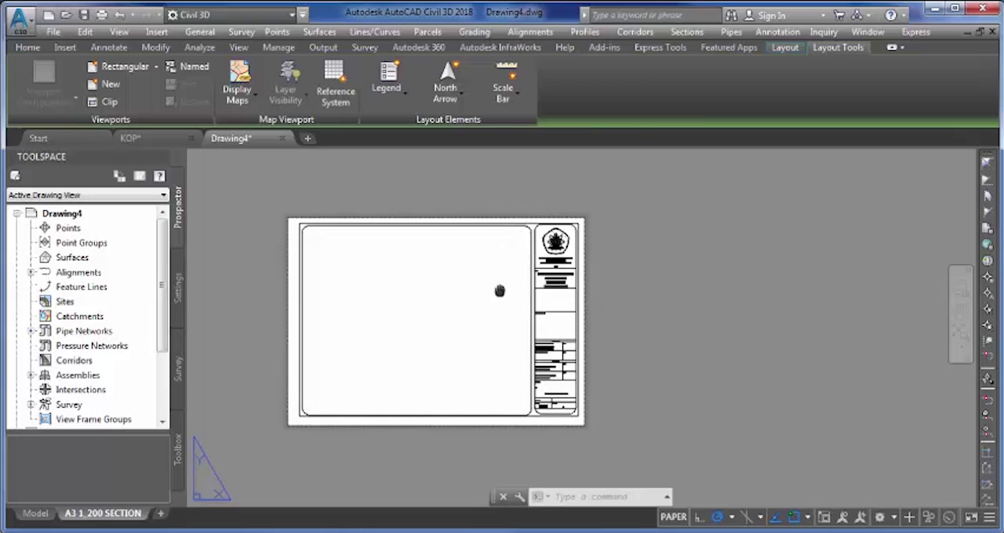
middle_drag(504, 287, 502, 274)
scroll(499, 268, up, 2)
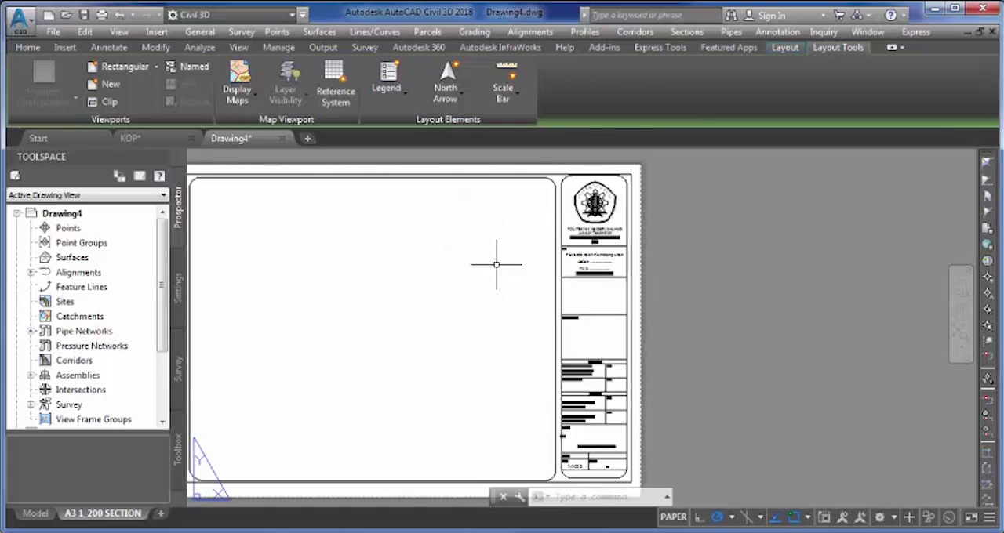
scroll(624, 174, up, 4)
scroll(631, 176, down, 4)
middle_drag(626, 210, 630, 185)
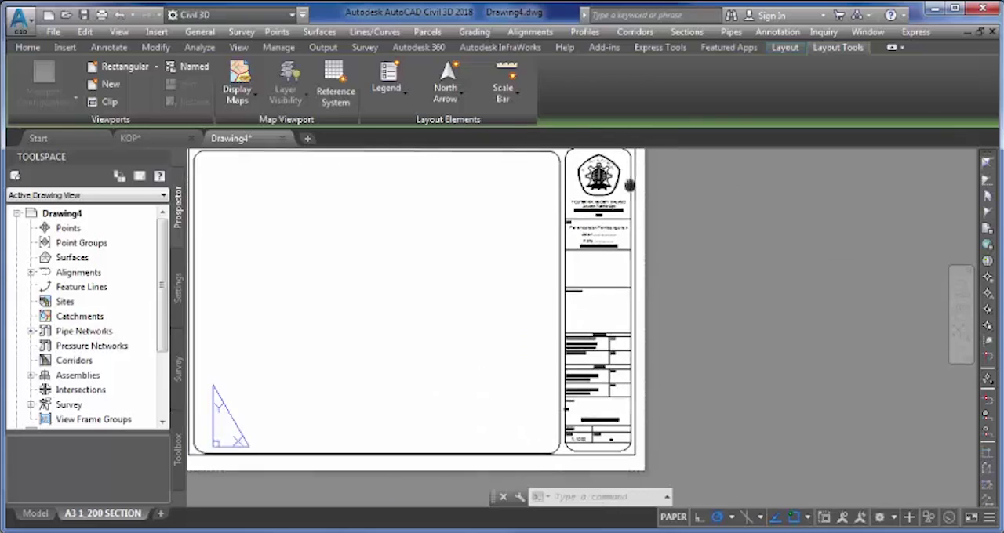
scroll(508, 194, down, 2)
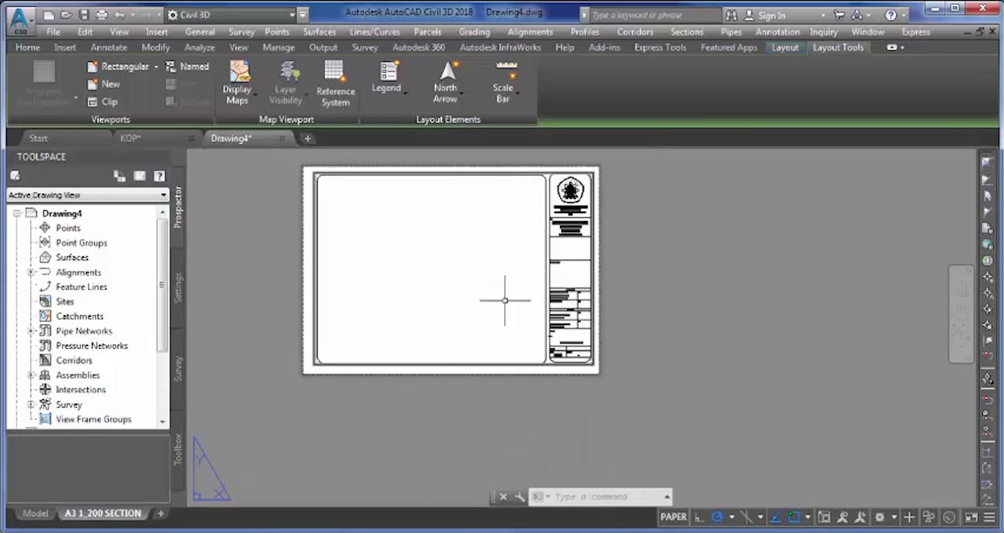
scroll(325, 354, up, 5)
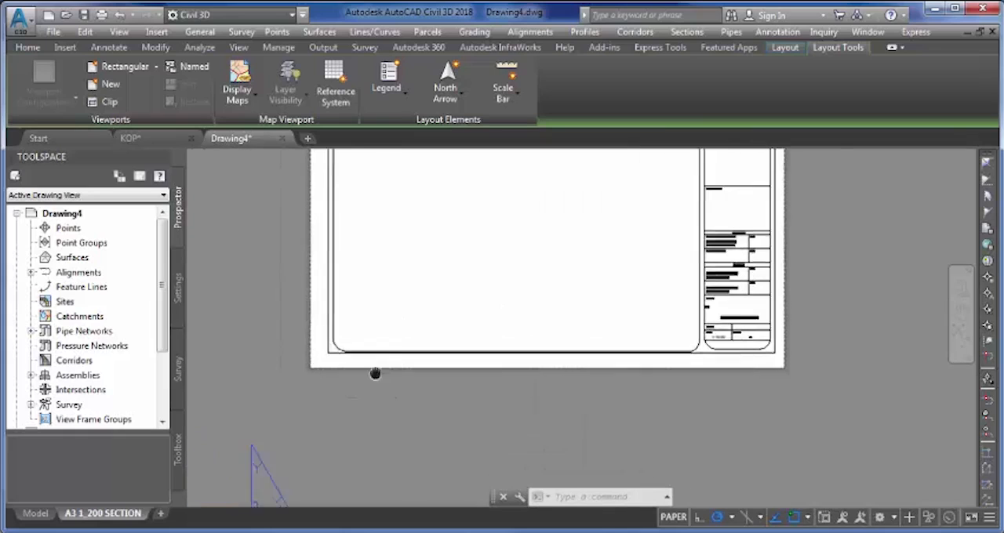
- Set the A3 1_200 SECTION layout's paper size to ISO expand A3 (420.00 x 297.00 MM) in its page setup
scroll(384, 366, down, 3)
middle_drag(485, 338, 424, 361)
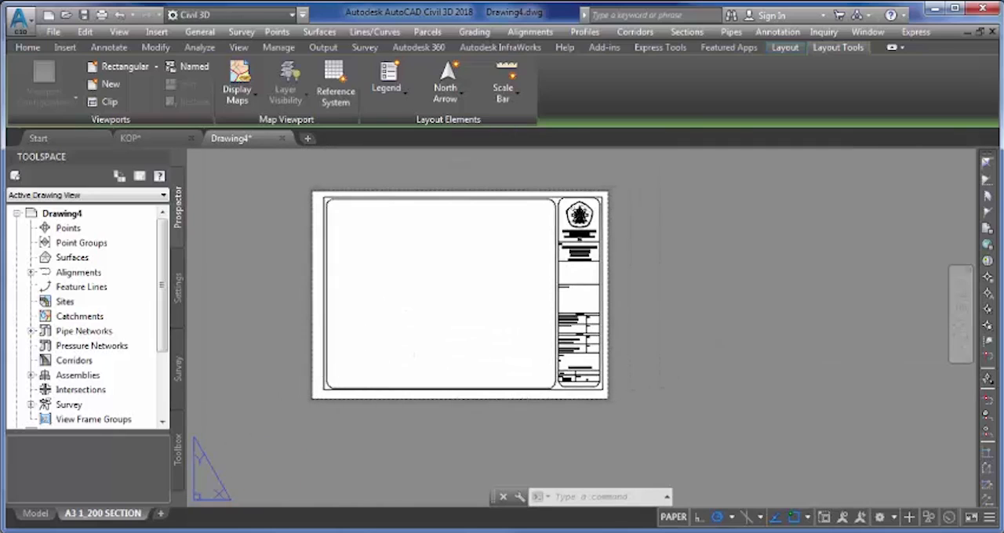
right_click(136, 521)
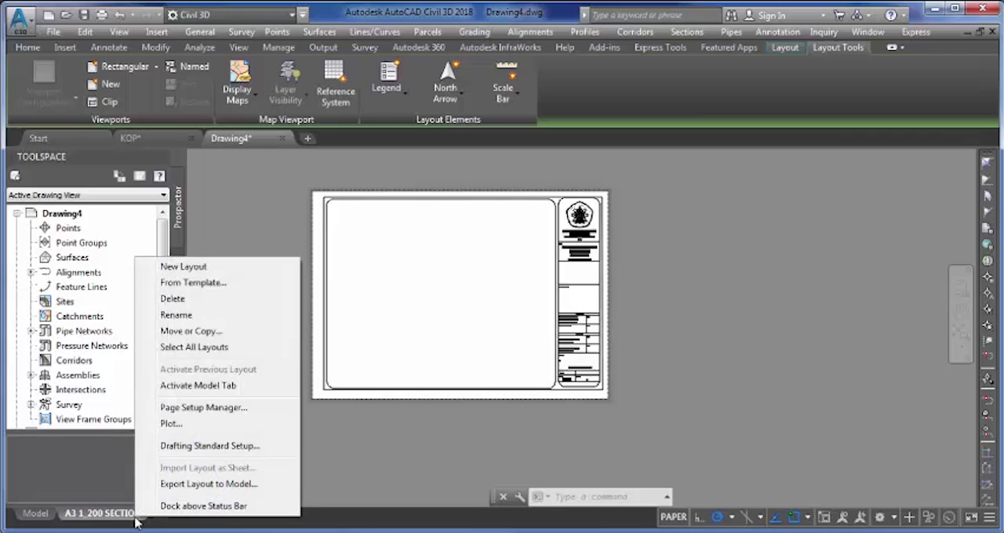
click(202, 409)
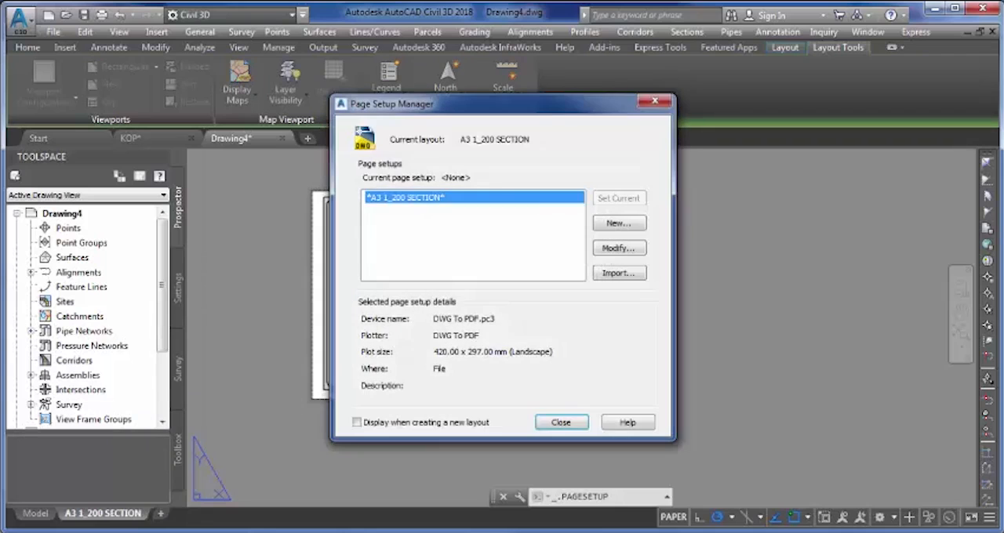
click(617, 248)
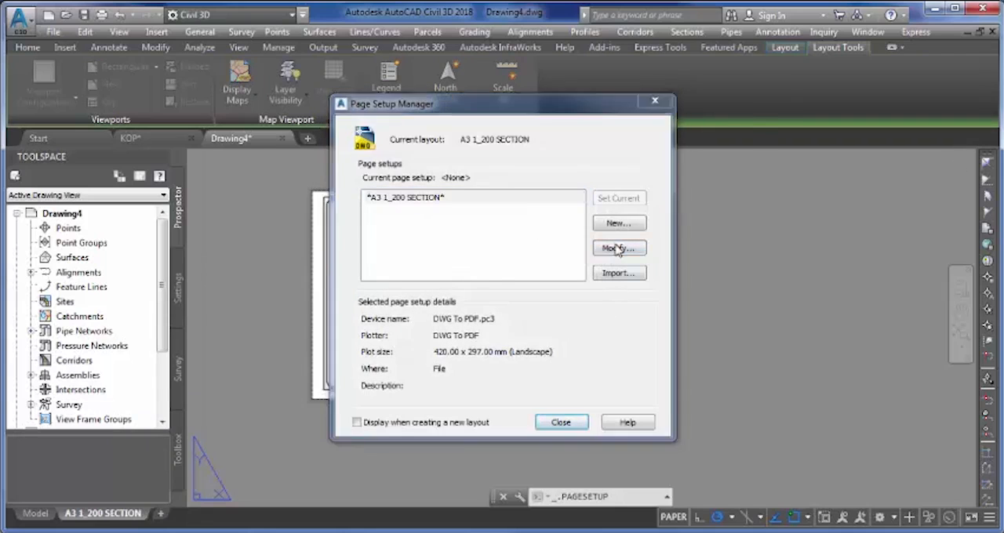
click(440, 290)
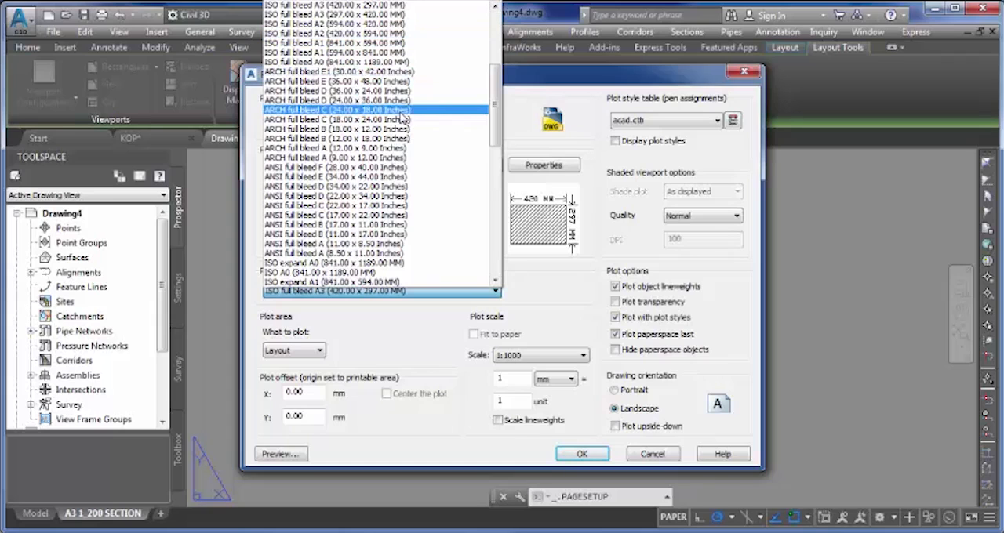
scroll(401, 116, down, 3)
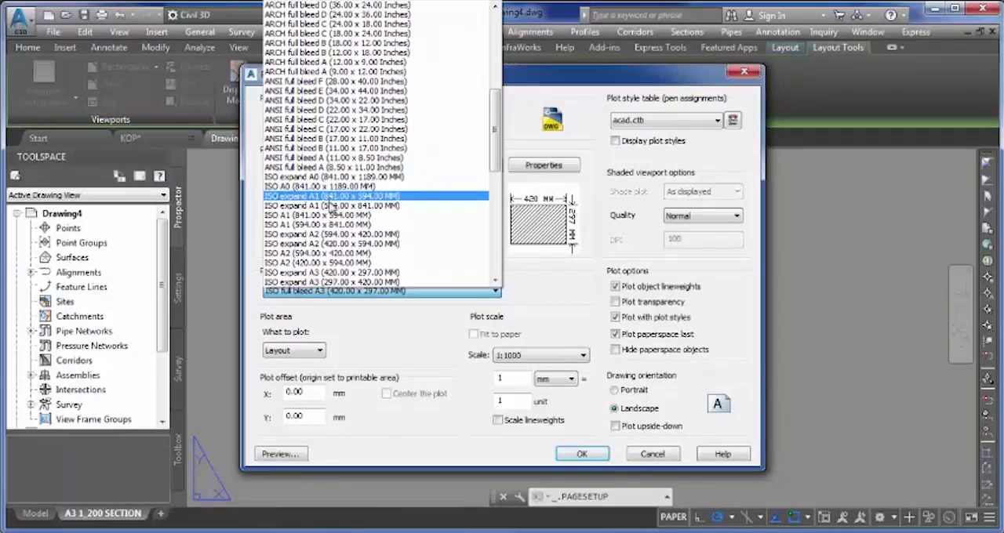
scroll(331, 216, down, 2)
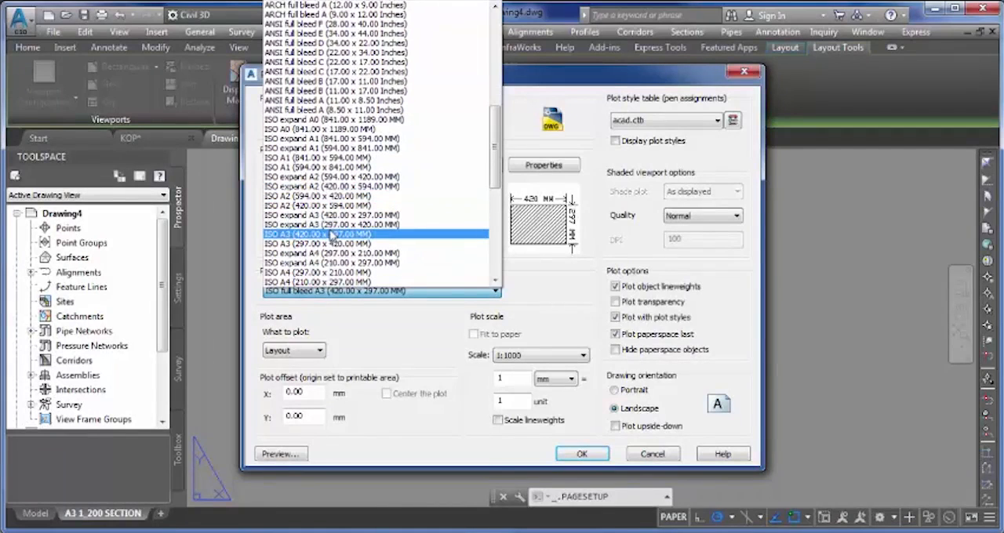
click(331, 226)
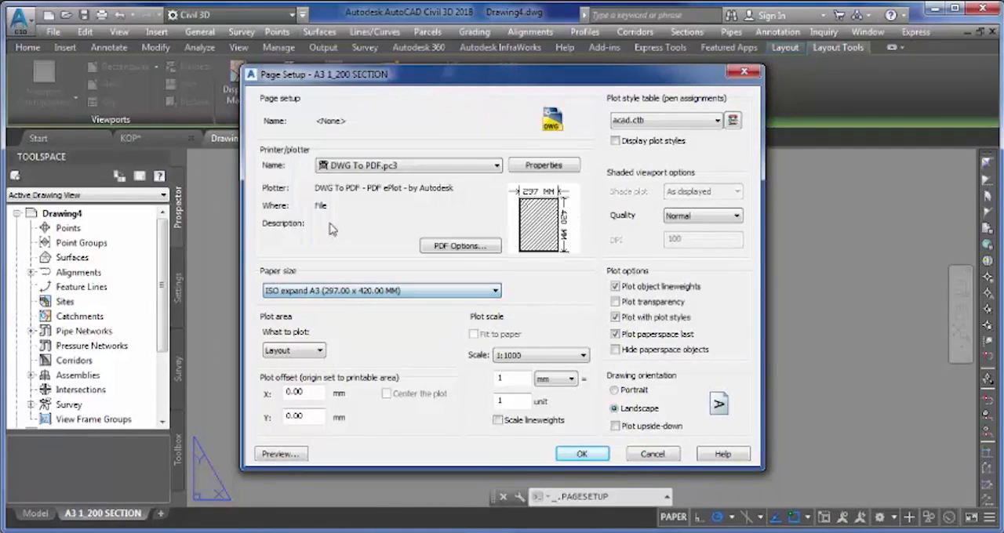
click(337, 292)
scroll(318, 102, up, 3)
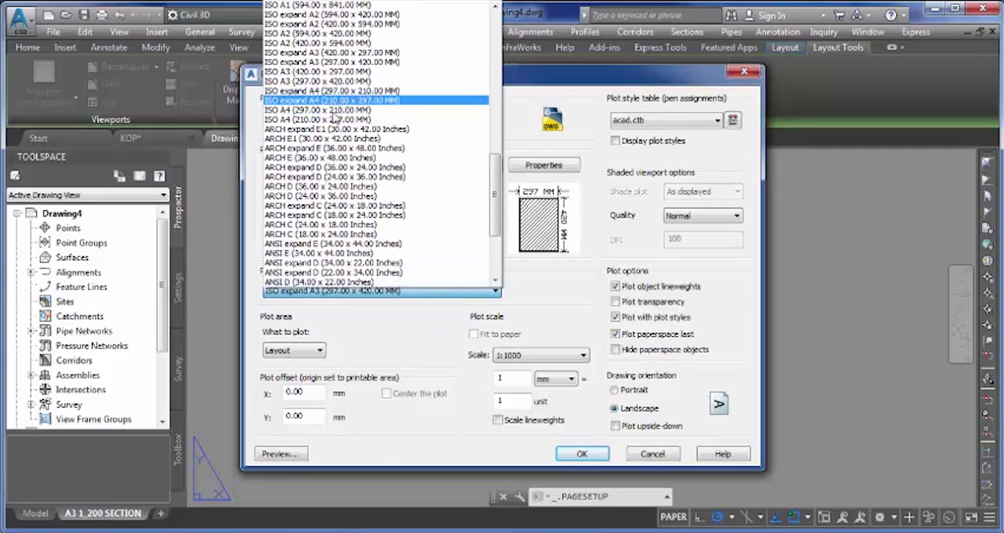
click(348, 53)
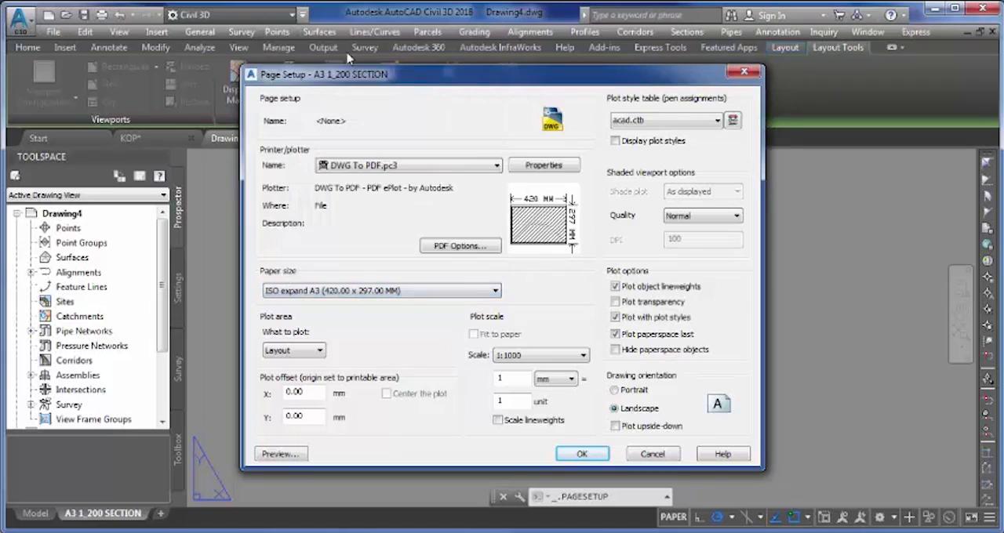
click(583, 455)
click(574, 424)
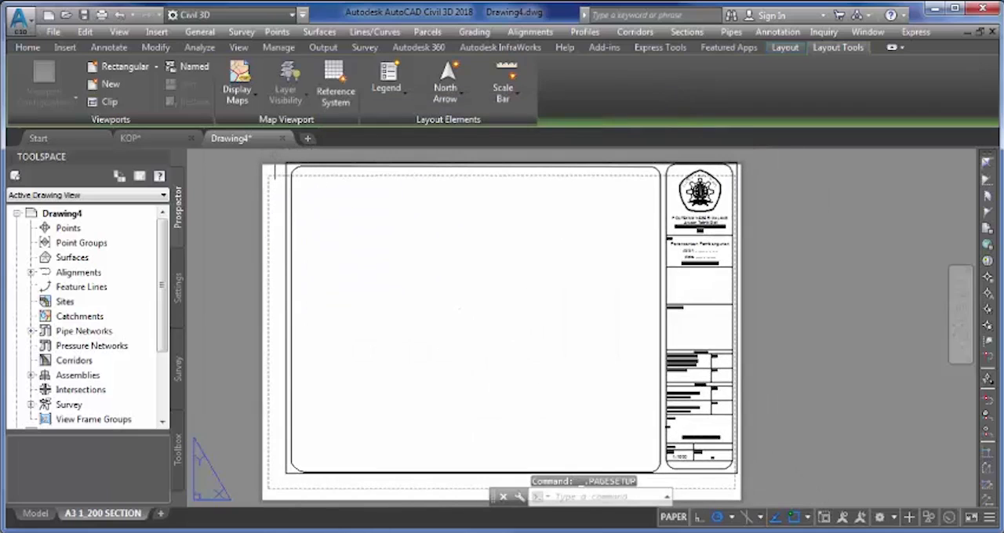
- Move the whole frame and title block about 12.4 mm at 258°, from its upper-right corner to just inside the printable area's upper-right corner
click(280, 156)
middle_drag(596, 414, 486, 308)
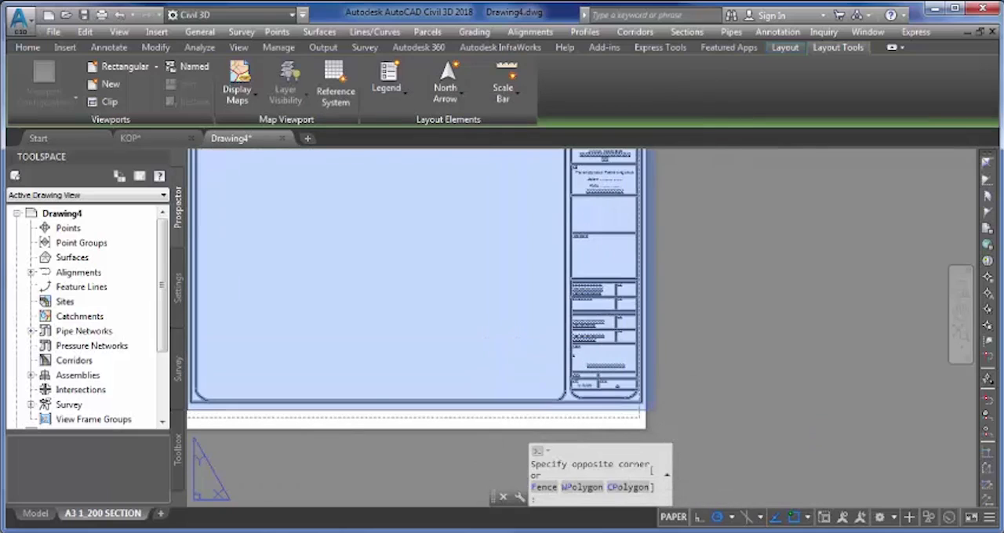
click(648, 408)
scroll(648, 408, down, 2)
middle_drag(528, 295, 513, 309)
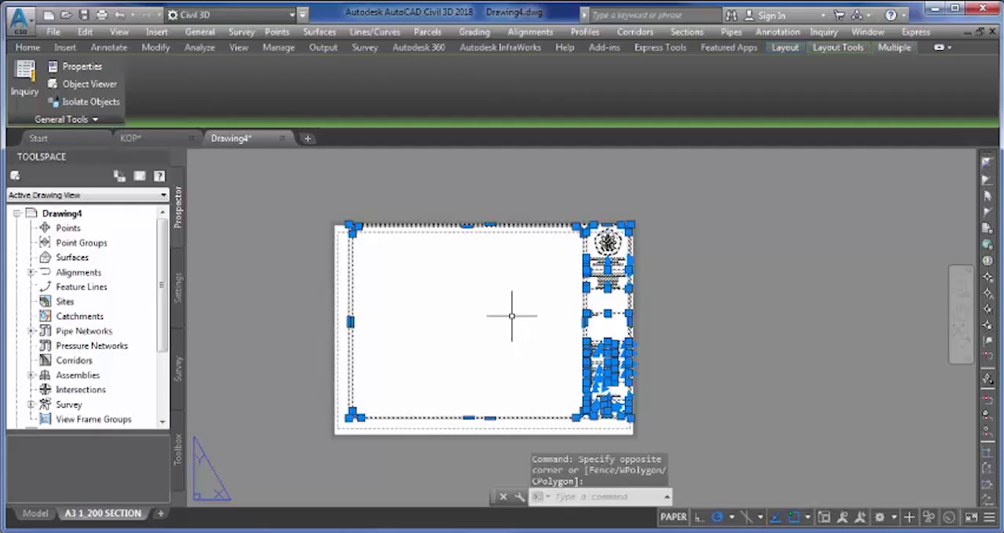
text(m)
key(Return)
scroll(655, 236, up, 3)
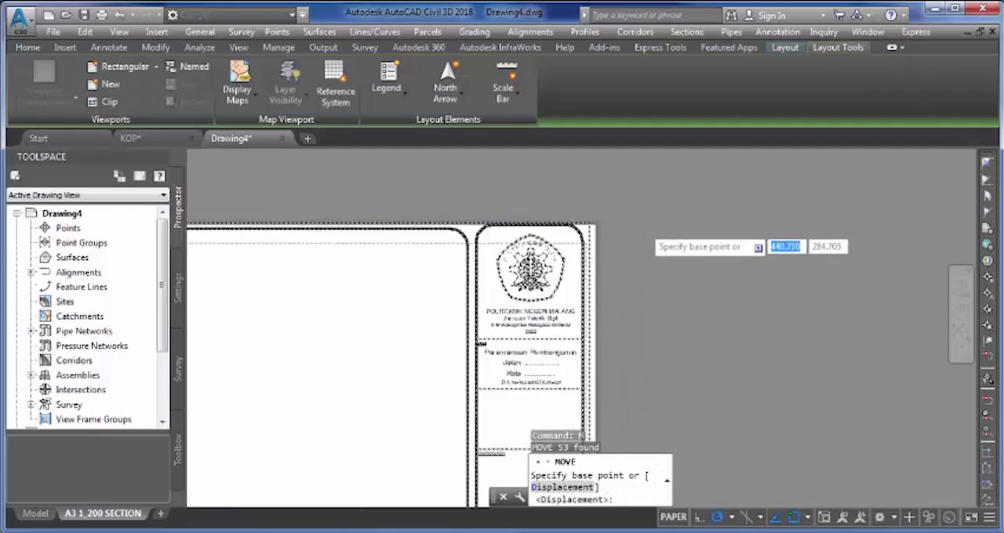
scroll(555, 222, up, 4)
scroll(506, 221, up, 2)
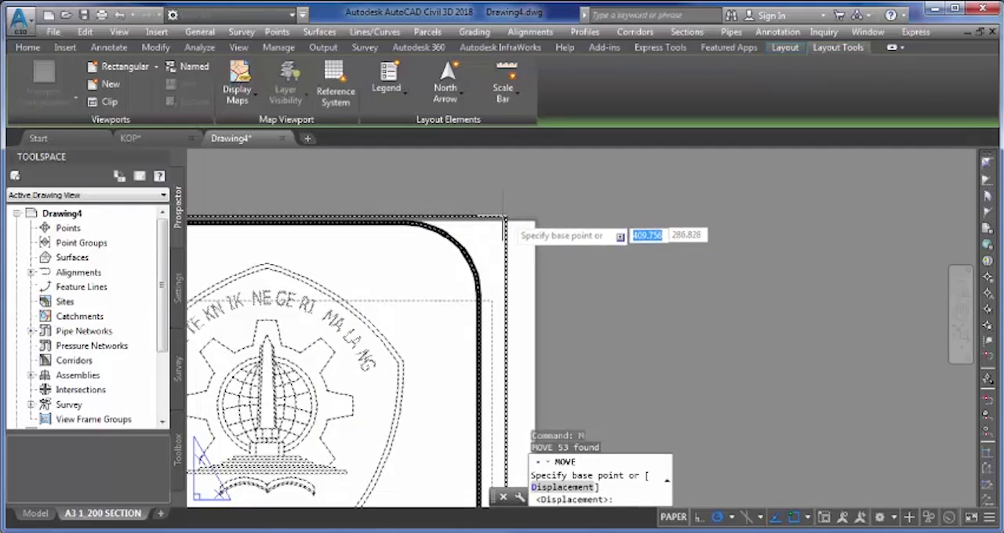
click(506, 214)
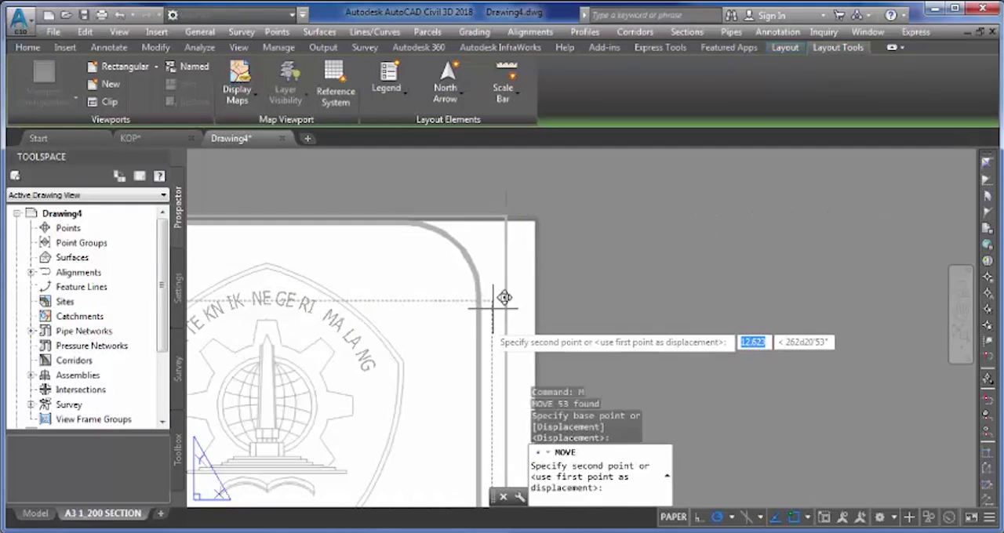
scroll(498, 308, up, 2)
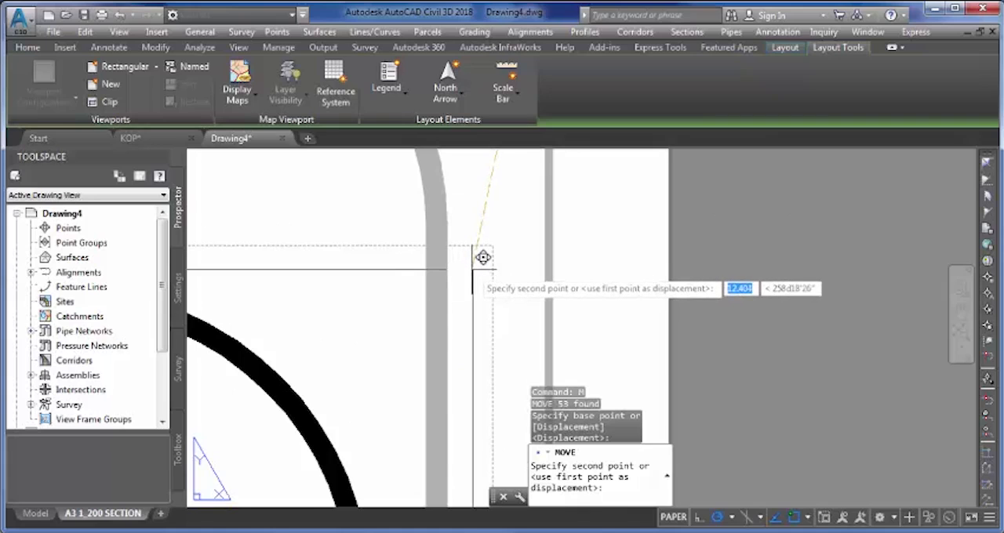
click(471, 268)
- Examine the frame's margins against the printable area and paper edges on all sides of the A3 layout
scroll(472, 269, down, 3)
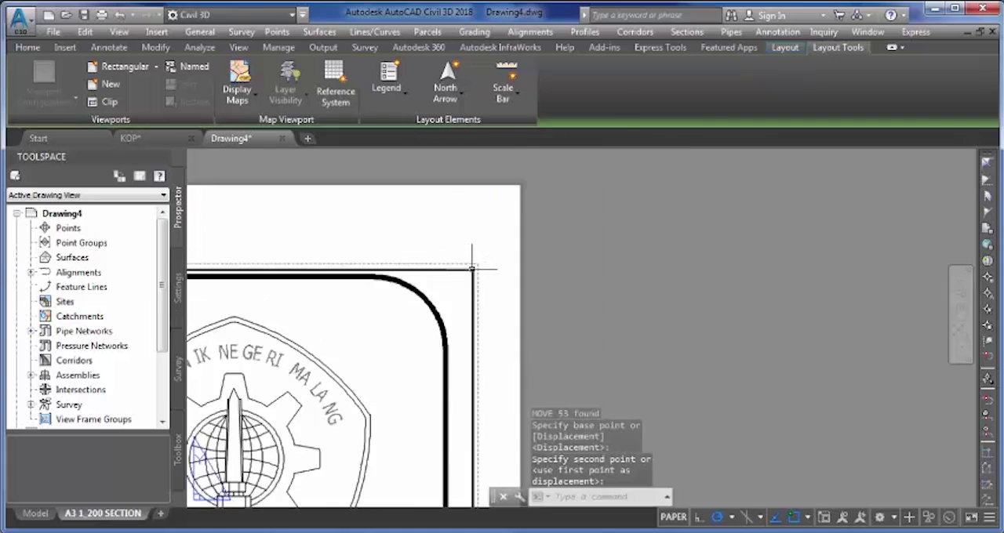
scroll(471, 268, down, 5)
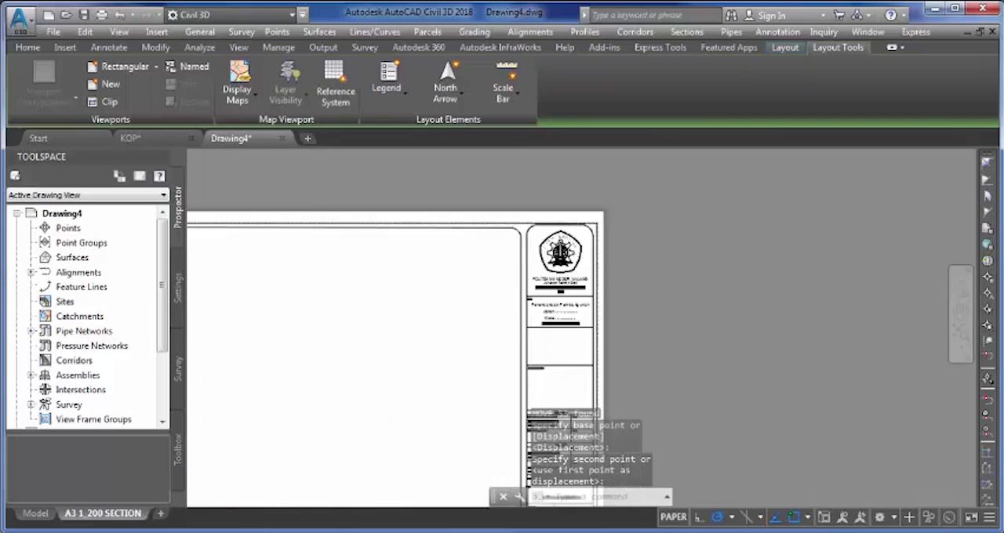
scroll(468, 278, up, 3)
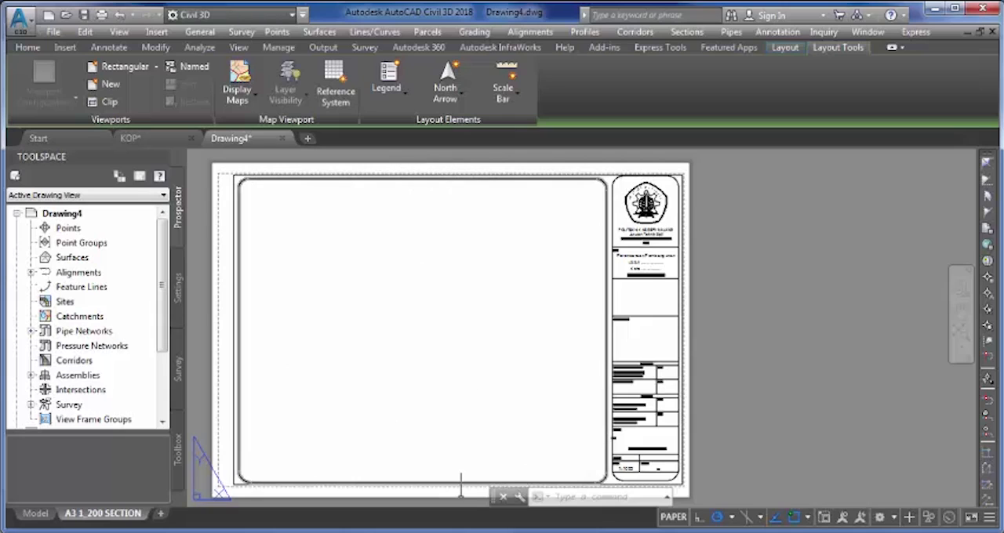
middle_drag(321, 317, 395, 311)
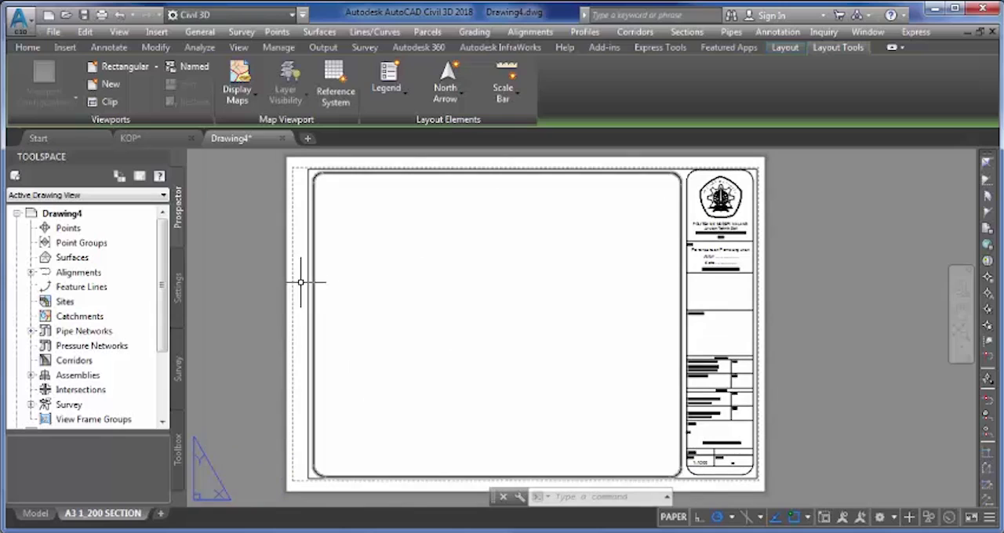
middle_drag(661, 332, 556, 314)
scroll(647, 331, down, 2)
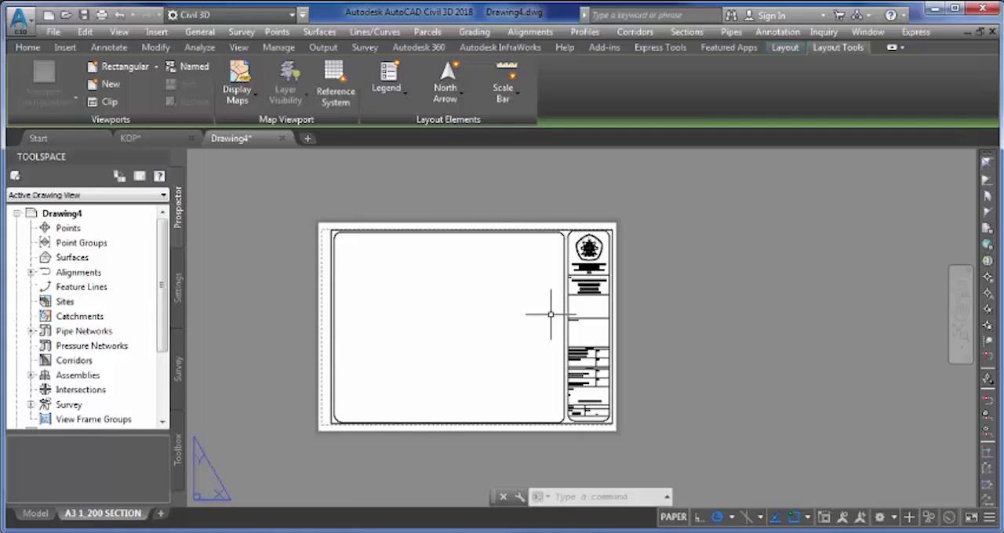
- Change the text in the title block's Scale cell to 1:200
scroll(539, 353, up, 4)
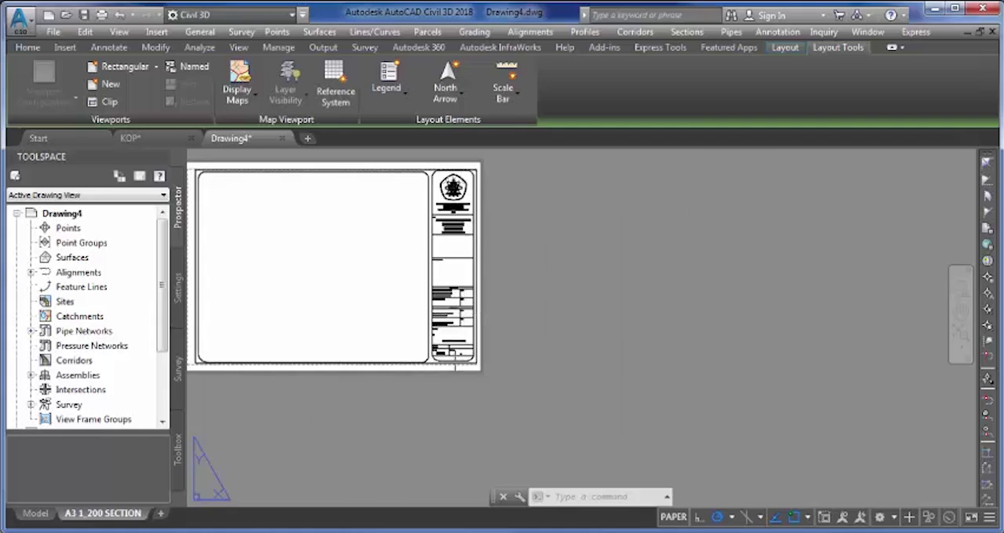
scroll(453, 358, up, 2)
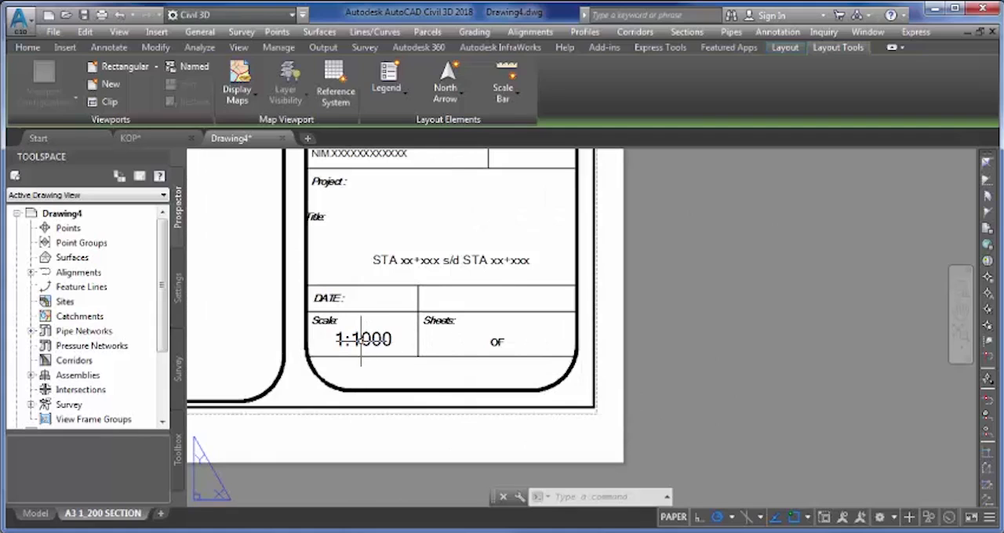
click(363, 338)
scroll(368, 340, up, 4)
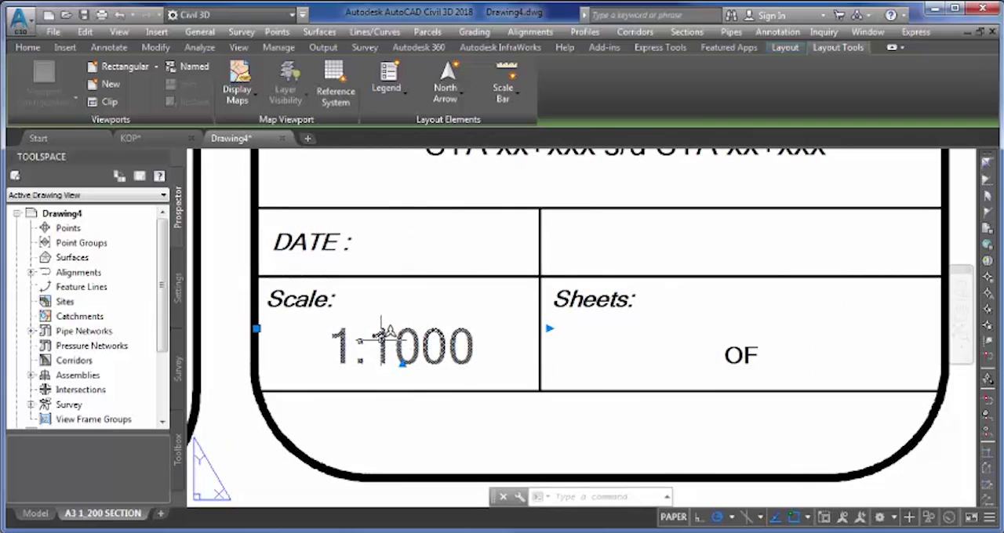
right_click(381, 343)
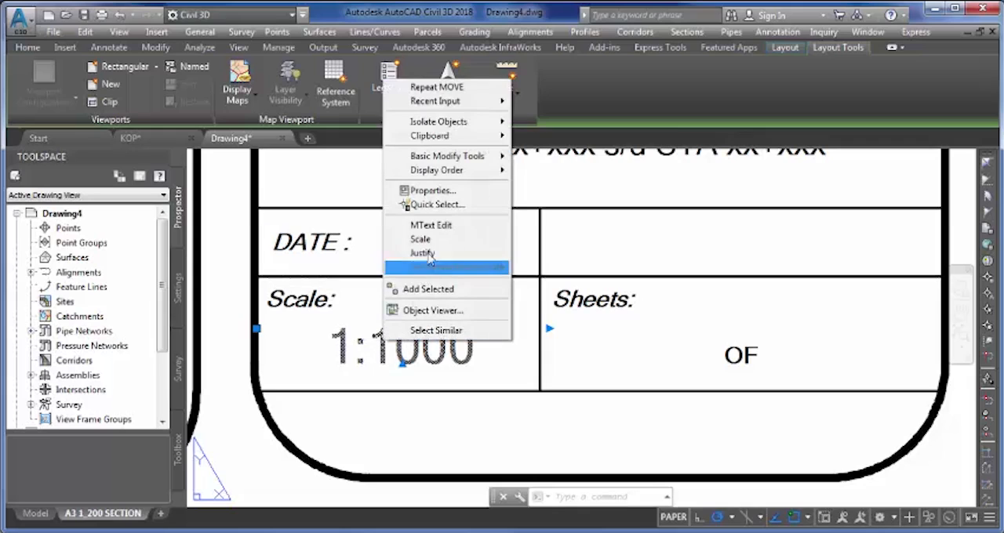
click(431, 225)
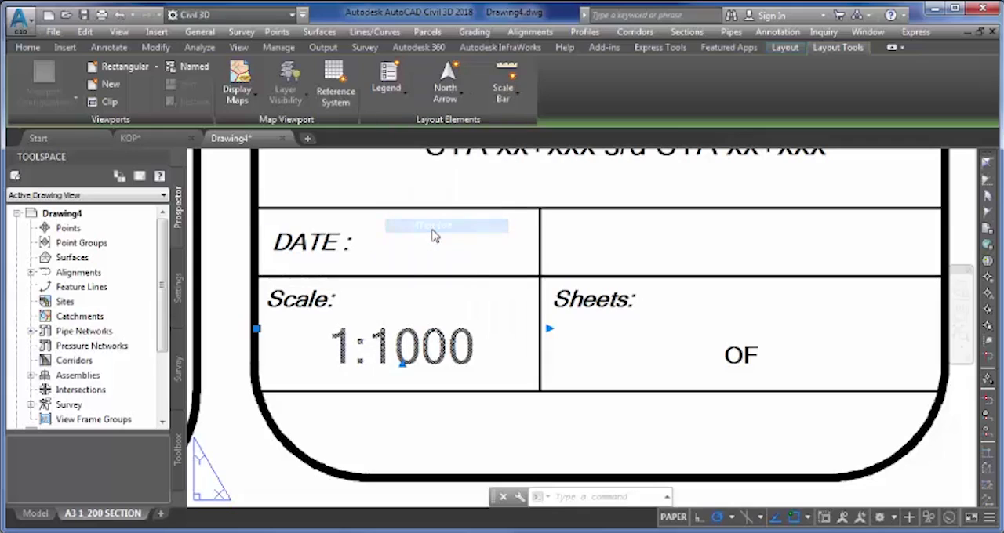
double_click(462, 347)
text(2)
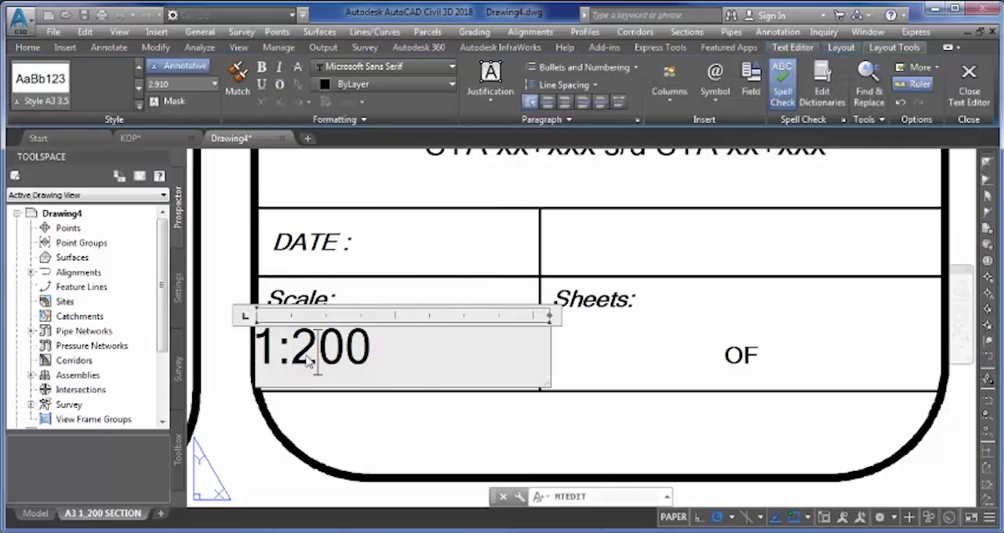
click(471, 284)
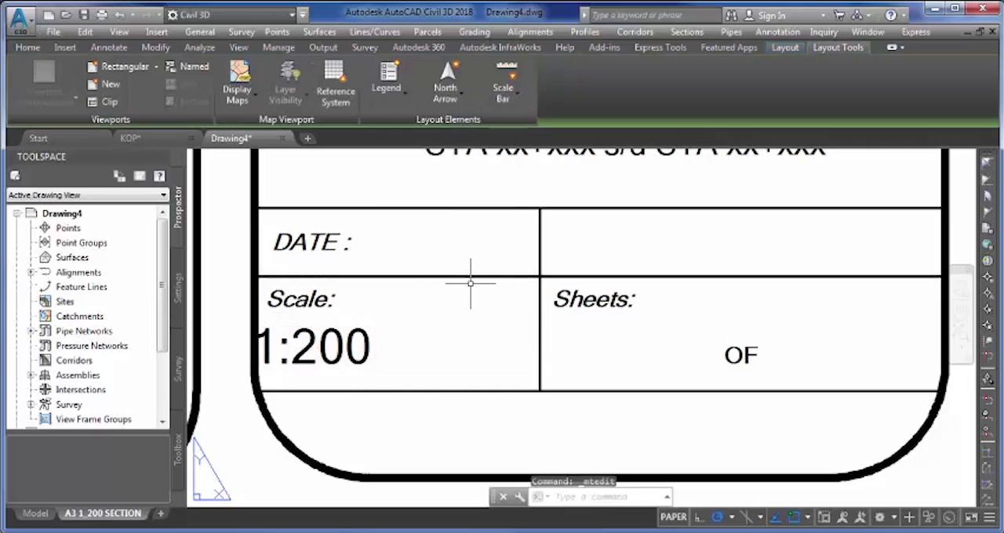
- Move the 1:200 text off the title block's border so it sits inside the Scale cell, below the Scale label
click(348, 381)
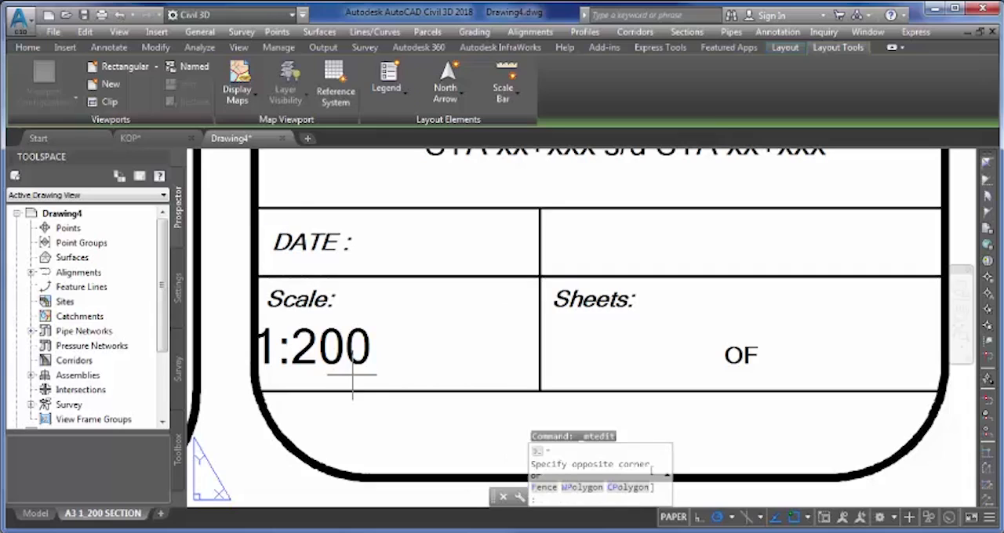
click(290, 338)
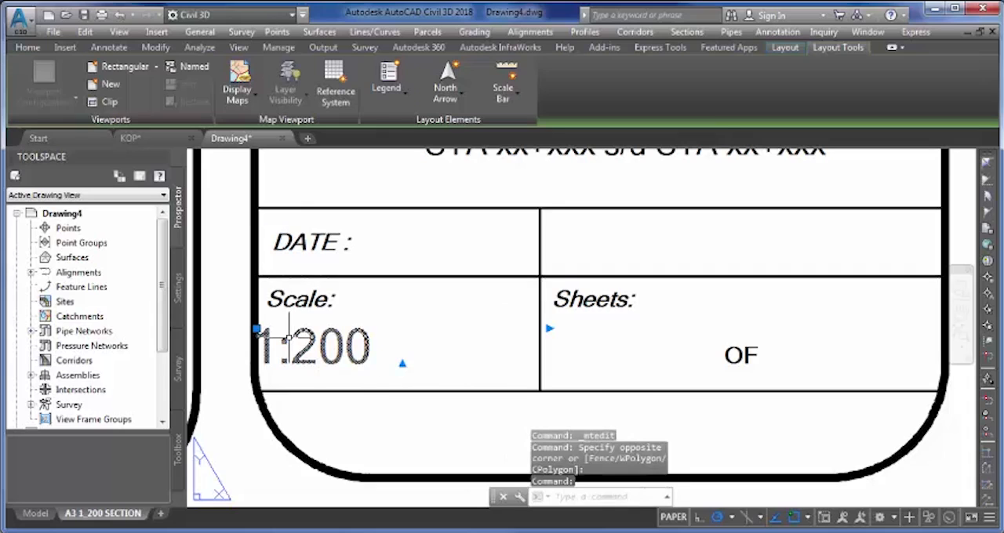
drag(288, 337, 331, 327)
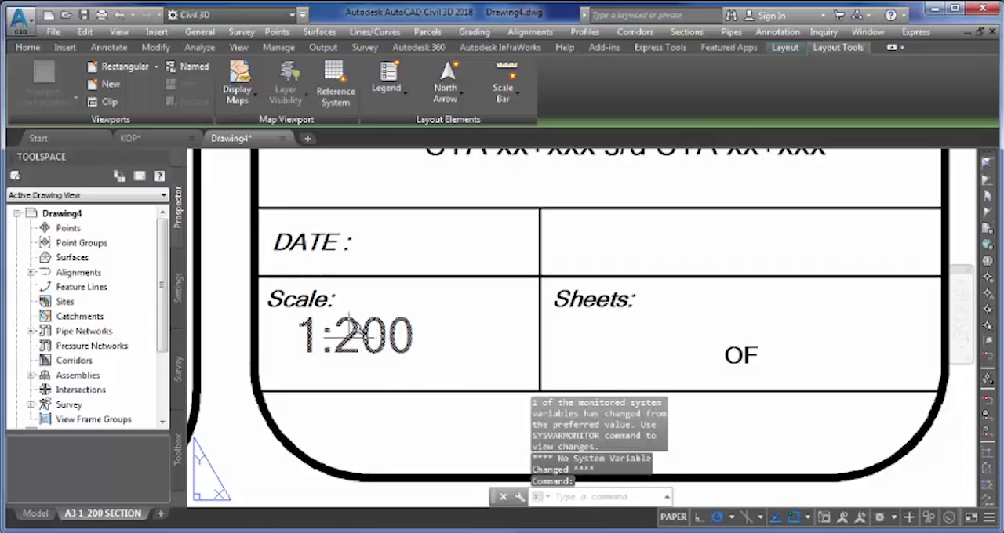
click(371, 339)
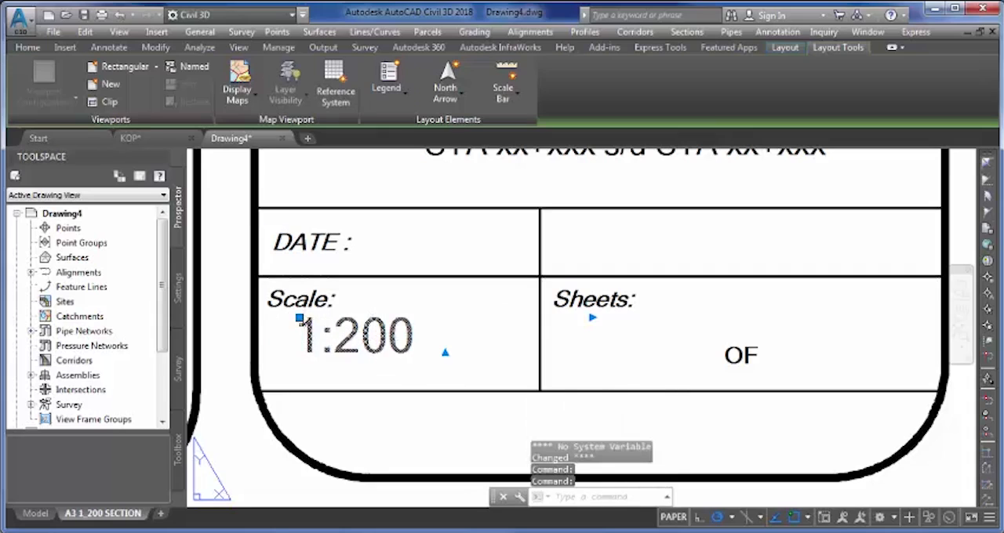
click(301, 320)
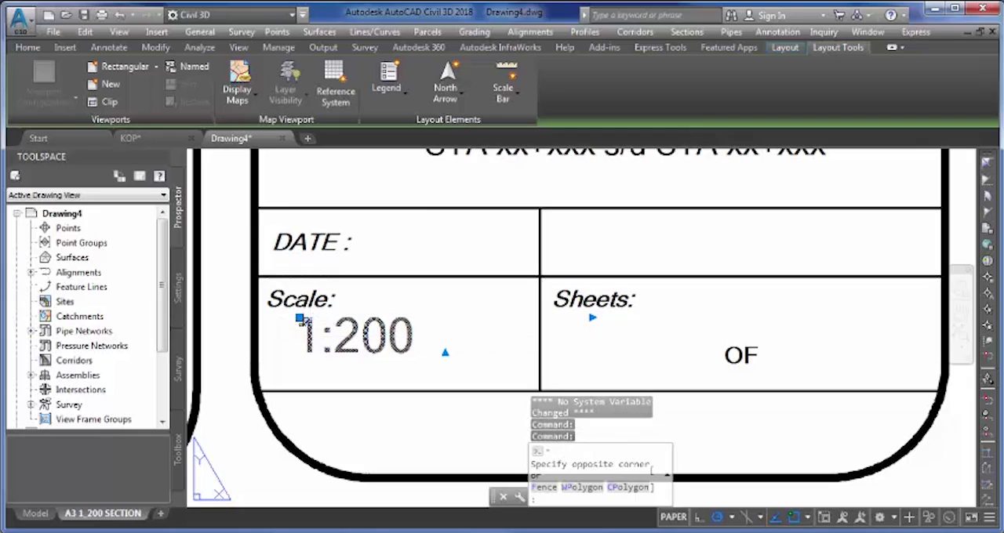
click(305, 323)
click(300, 317)
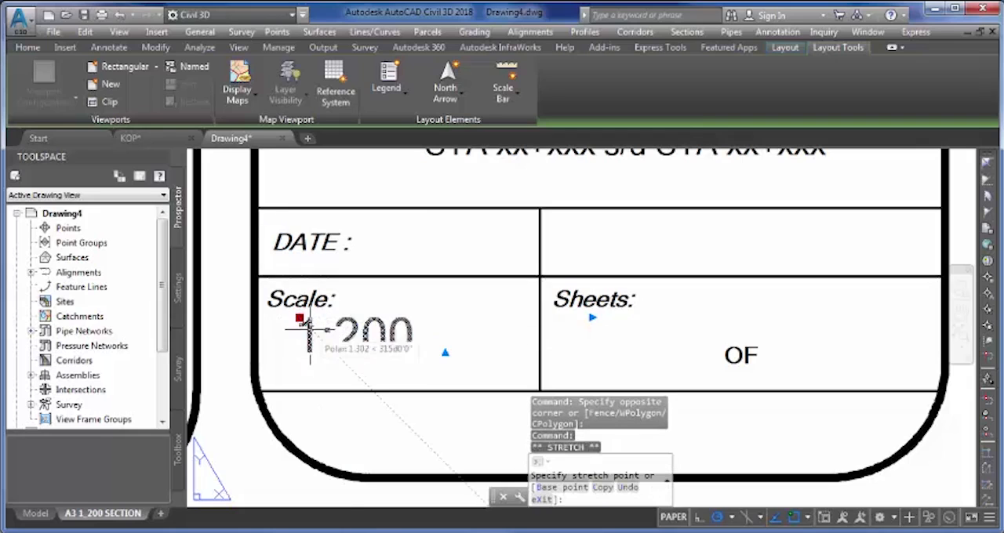
scroll(308, 328, up, 4)
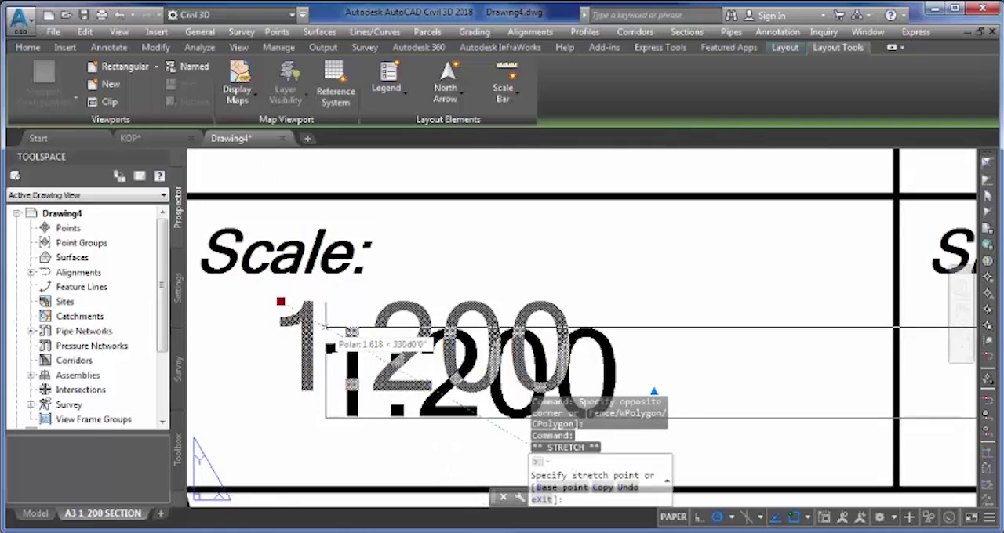
click(331, 331)
scroll(330, 328, down, 3)
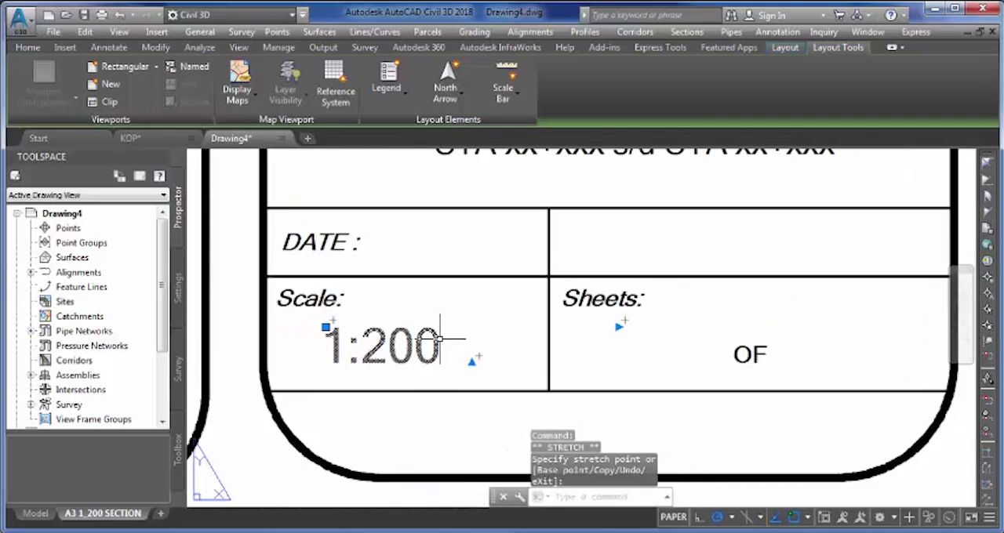
key(Escape)
- Start an attribute definition tagged DATE, with Preset mode enabled and Lock position disabled
mouse_move(565, 334)
middle_down()
mouse_move(578, 350)
mouse_move(470, 348)
middle_up()
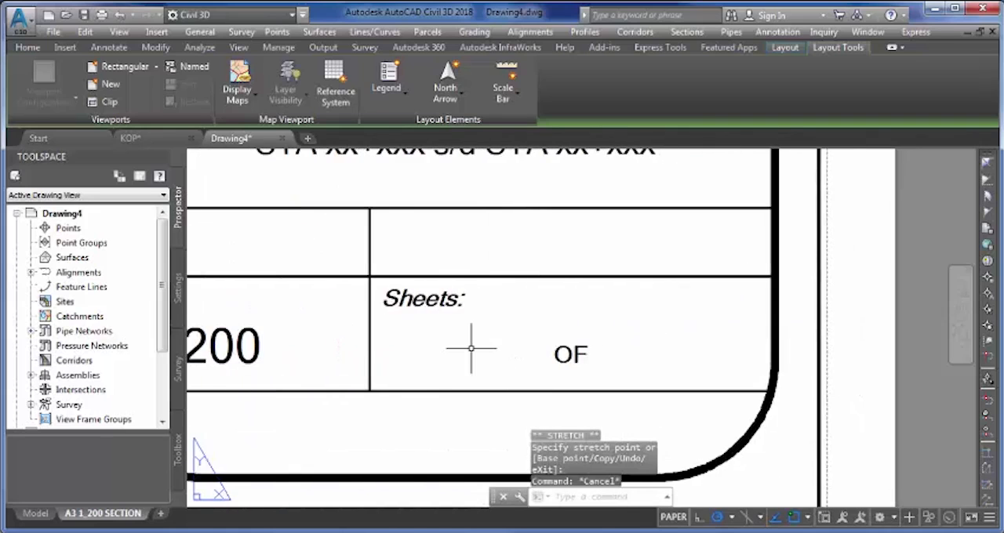
scroll(403, 405, down, 2)
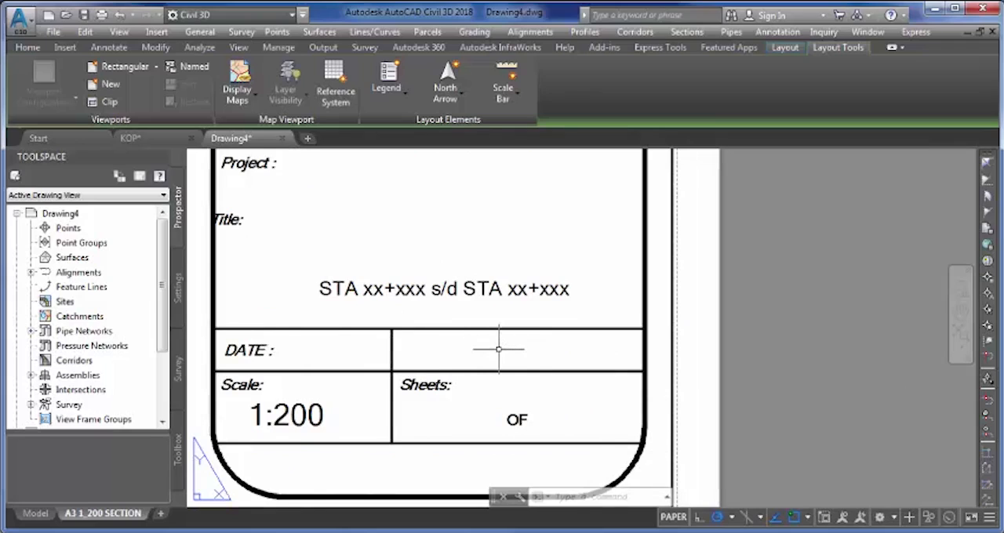
text(ATT)
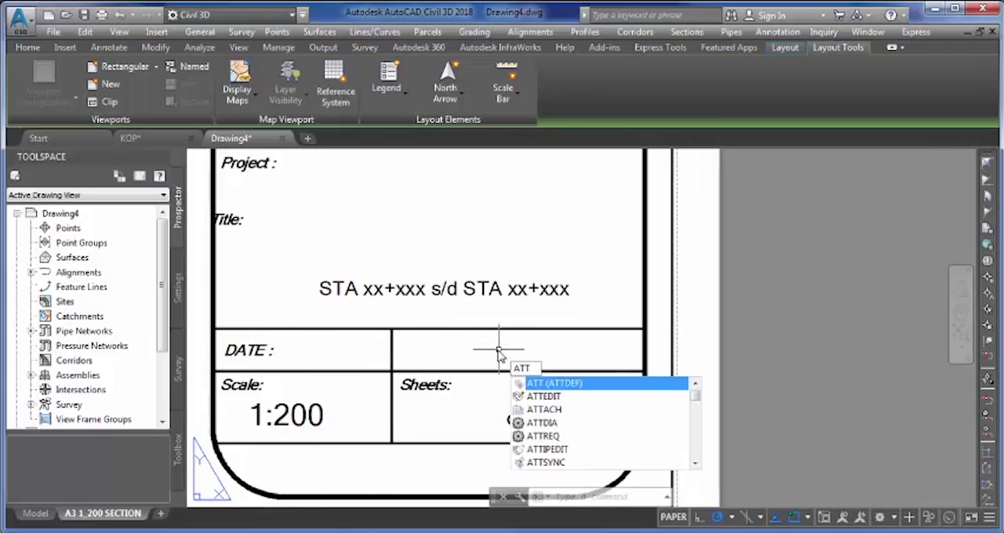
click(593, 385)
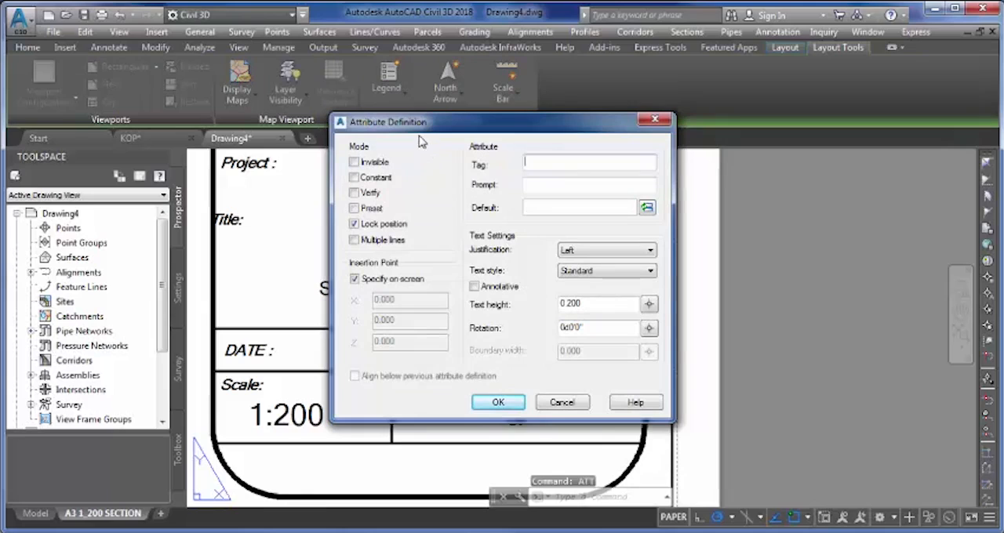
click(354, 208)
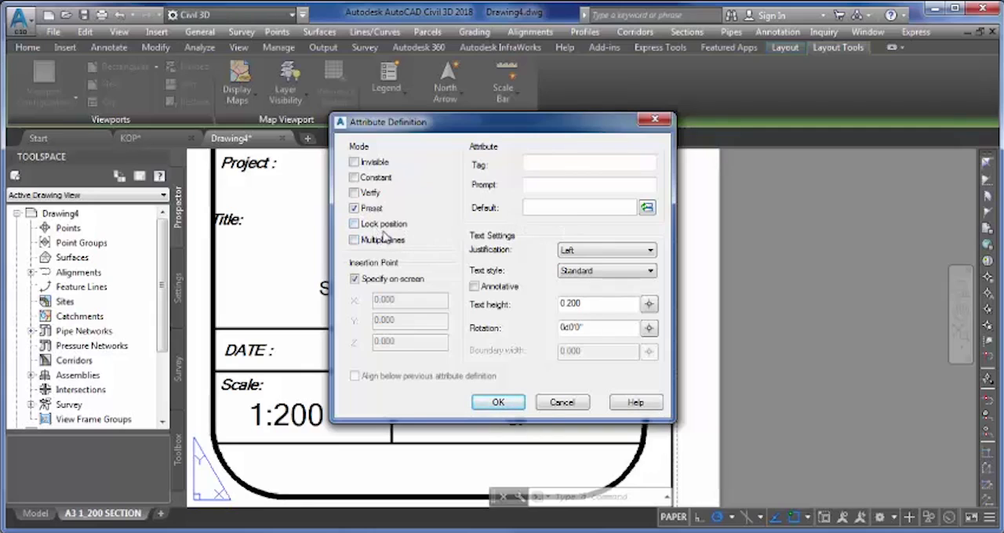
click(578, 166)
text(DATE)
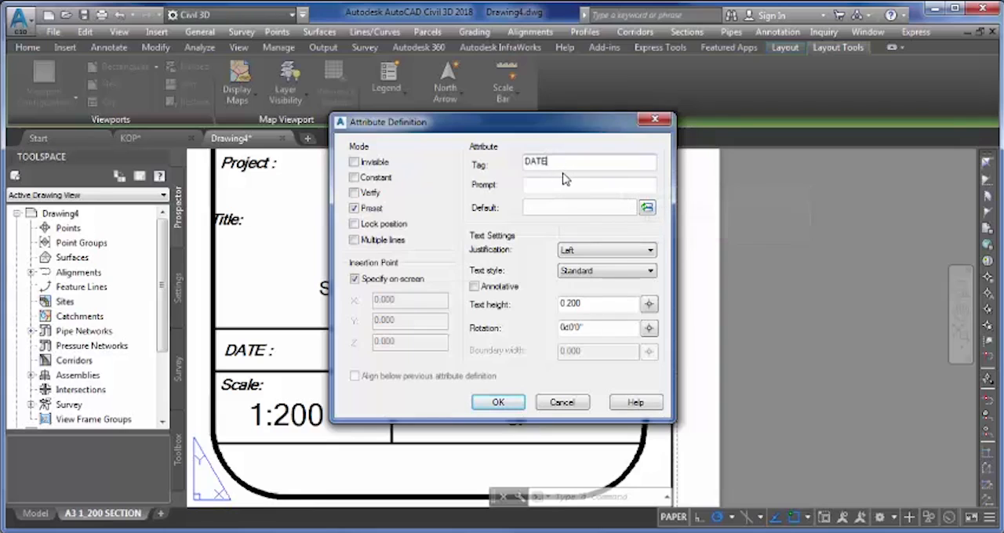
- Insert the Date & Time field CreateDate, in the d MMMM yyyy format, as the DATE attribute's default value
click(647, 206)
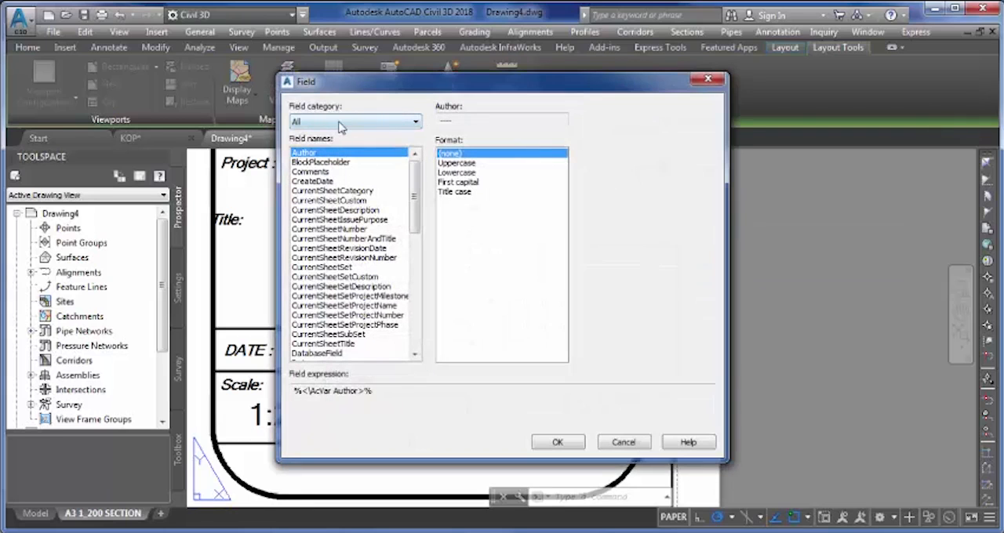
click(342, 122)
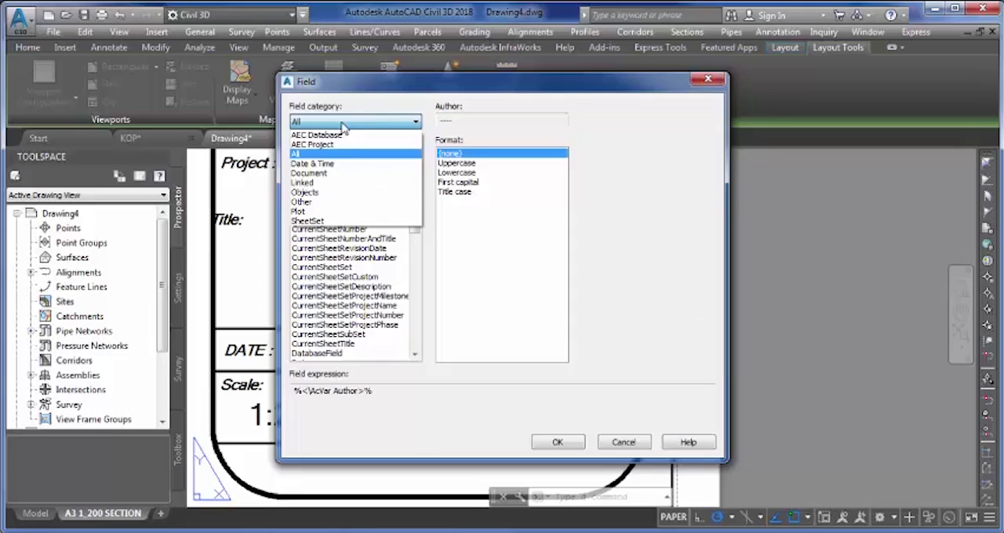
click(342, 168)
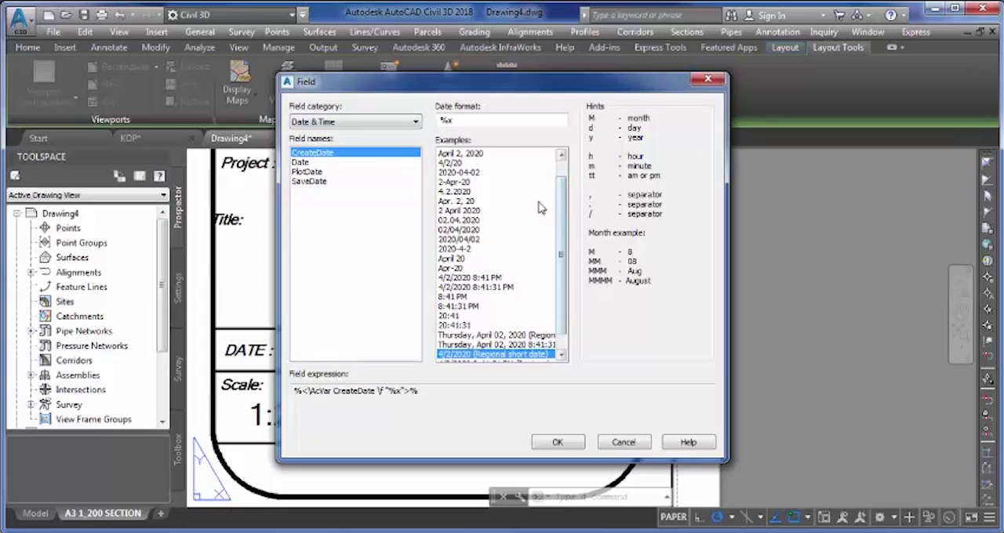
scroll(452, 241, down, 1)
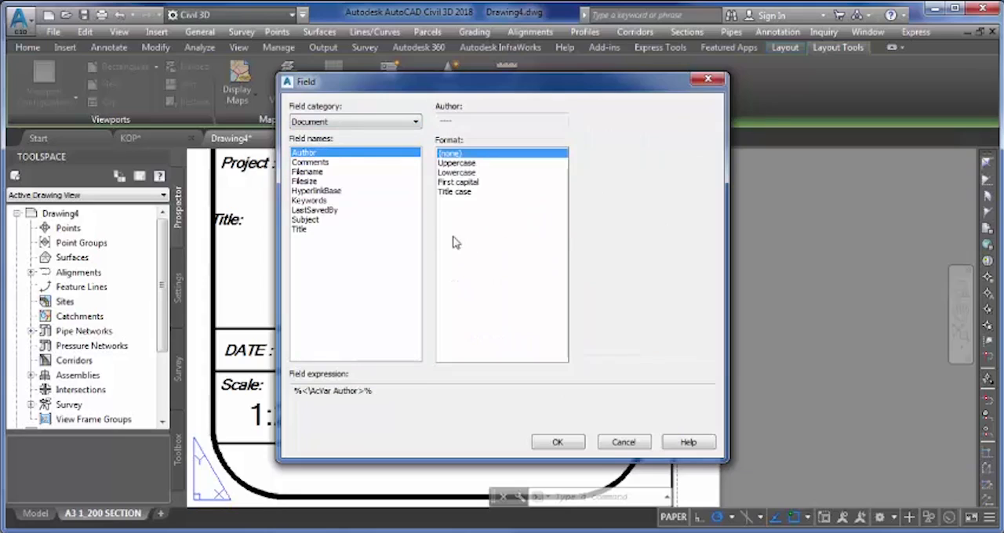
click(354, 123)
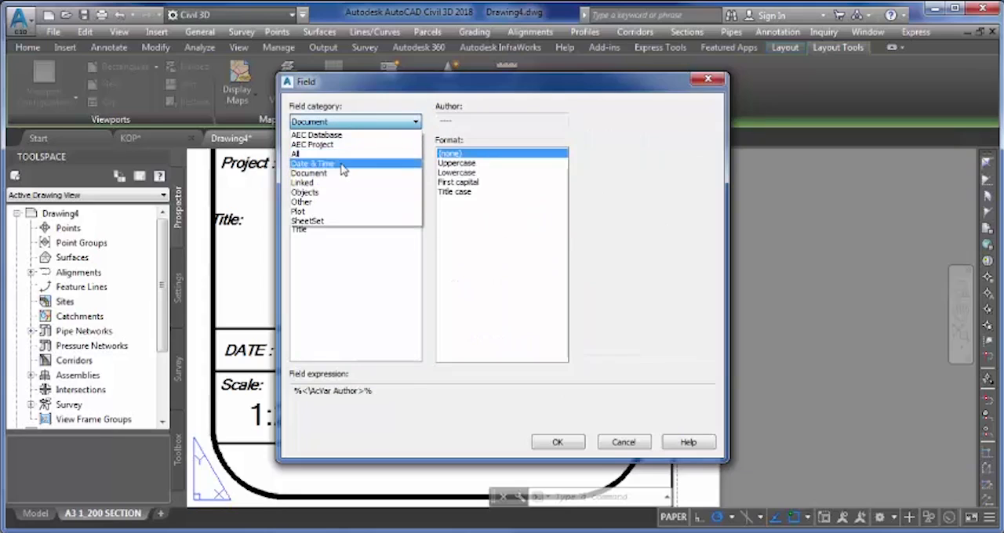
click(339, 163)
drag(563, 220, 565, 266)
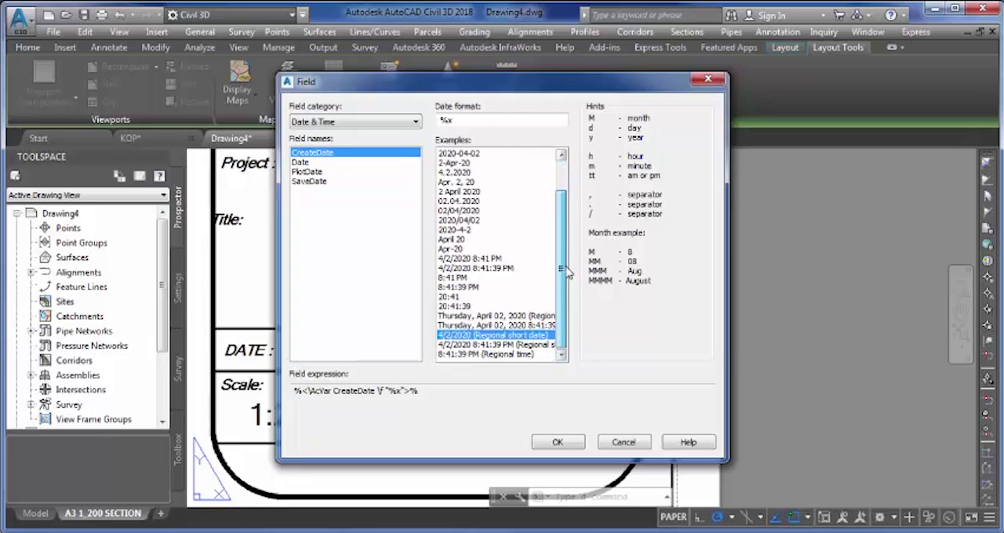
scroll(571, 260, up, 2)
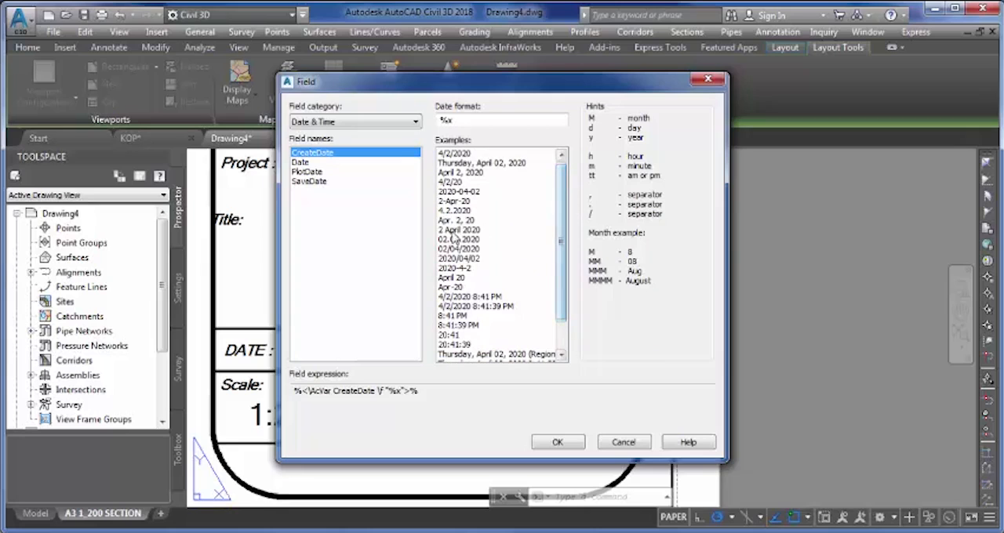
click(453, 230)
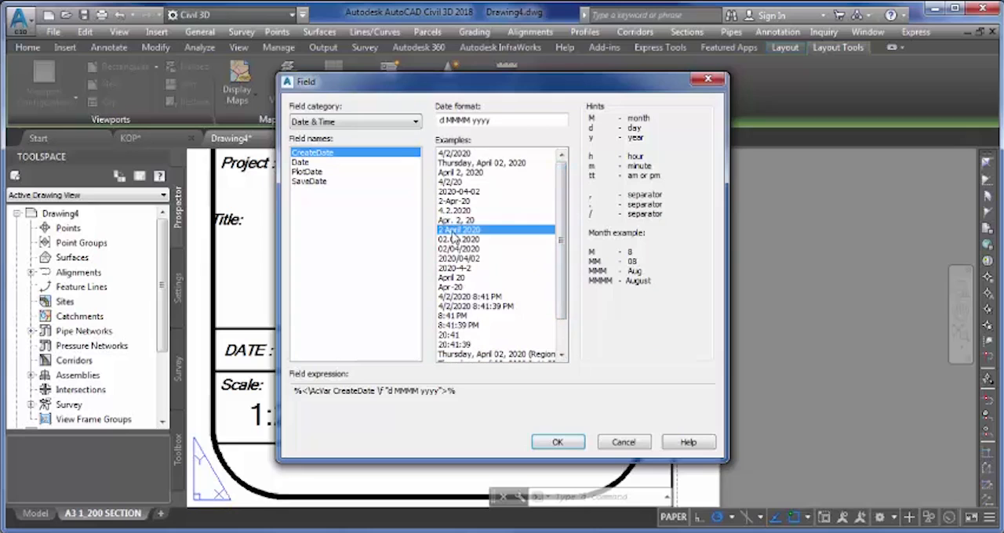
click(557, 442)
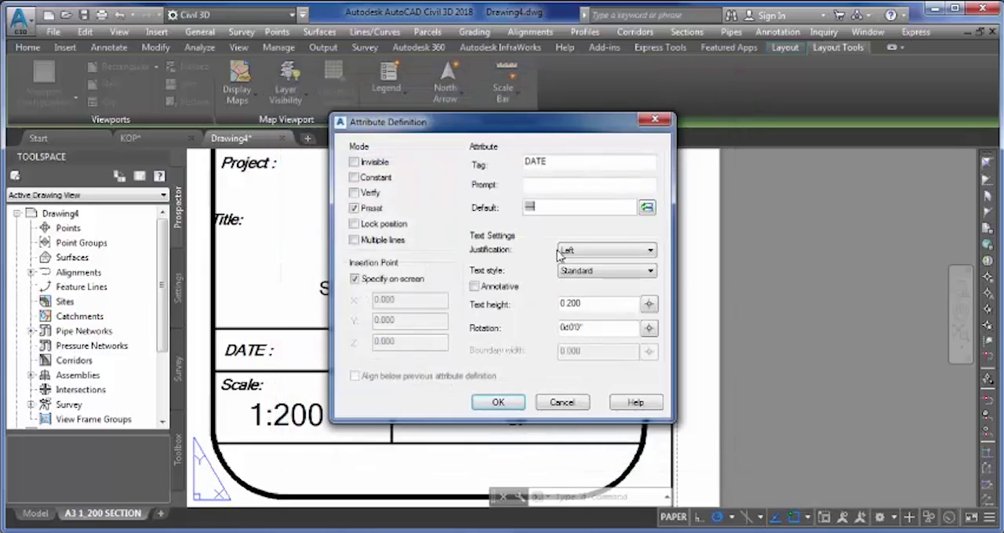
- Set the DATE attribute's justification to Center and its text height to 1.5, and accept the definition
click(622, 251)
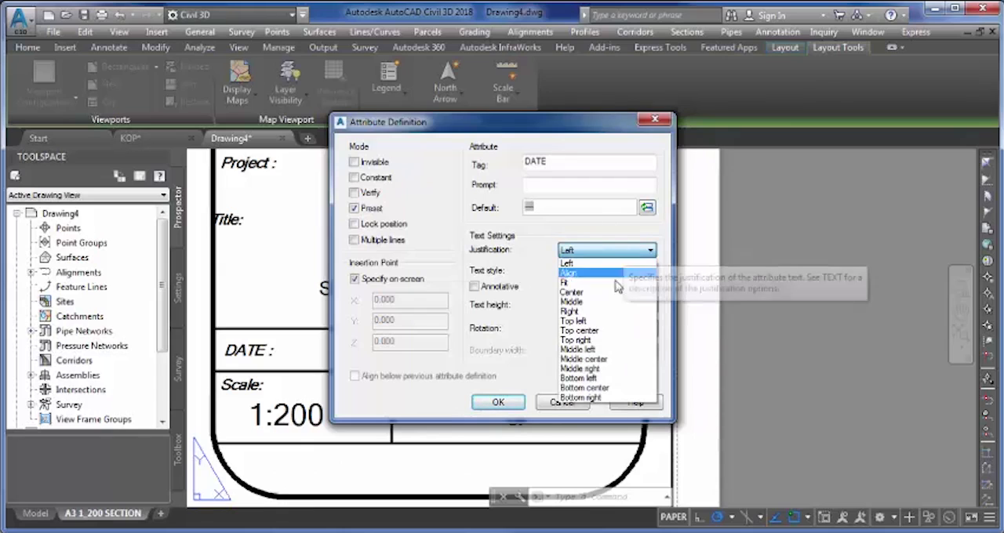
click(614, 294)
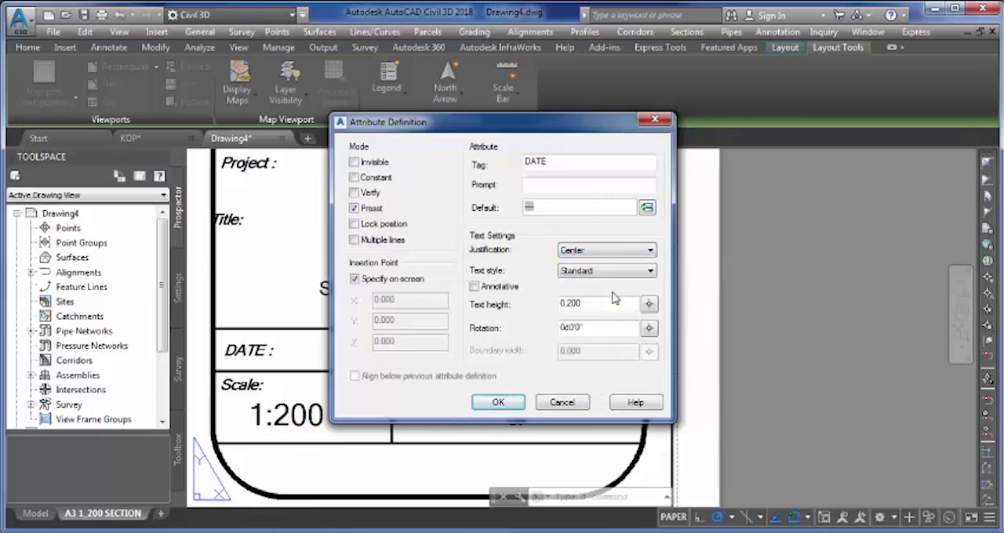
drag(590, 304, 544, 304)
text(1.5)
click(500, 403)
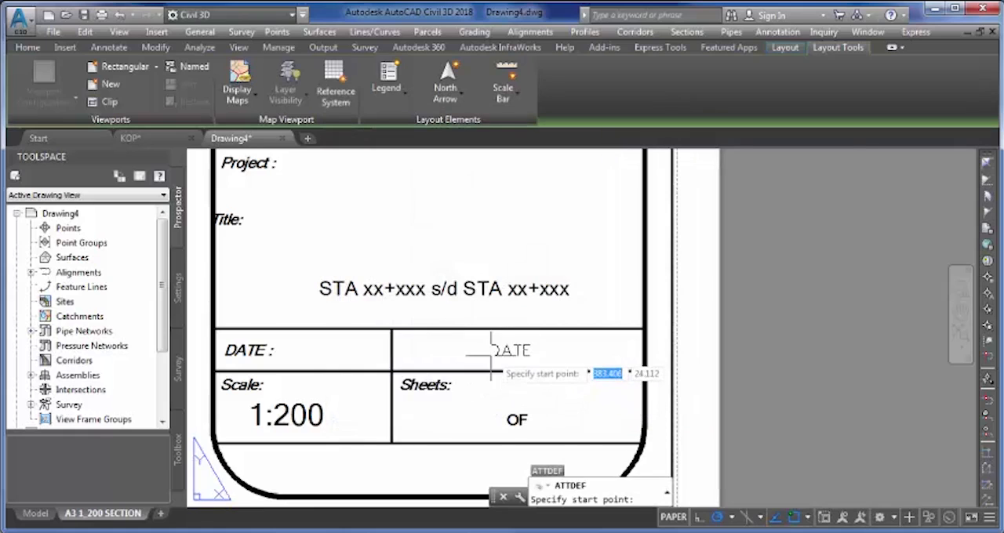
- Place the DATE attribute near the middle of the empty cell beside the title block's DATE label
scroll(486, 355, up, 2)
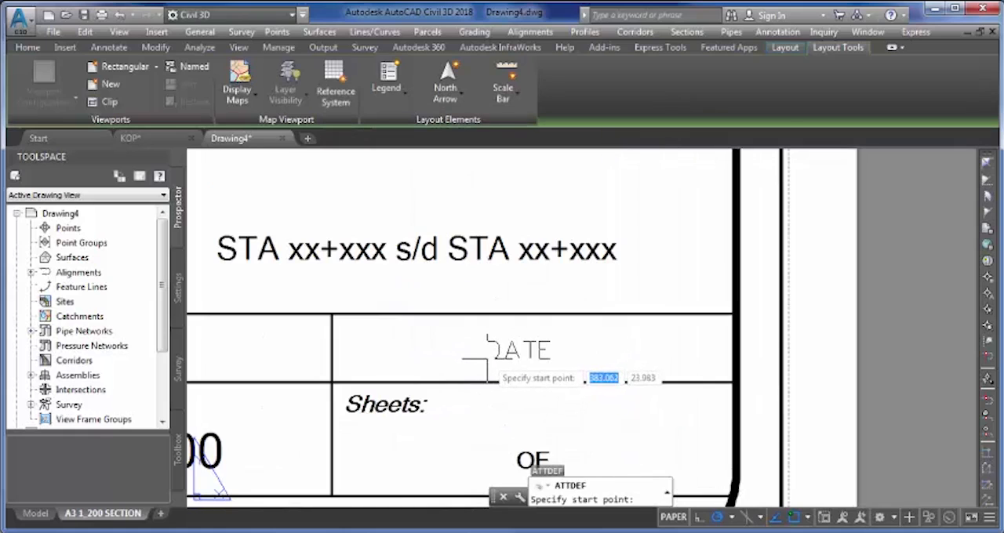
click(487, 358)
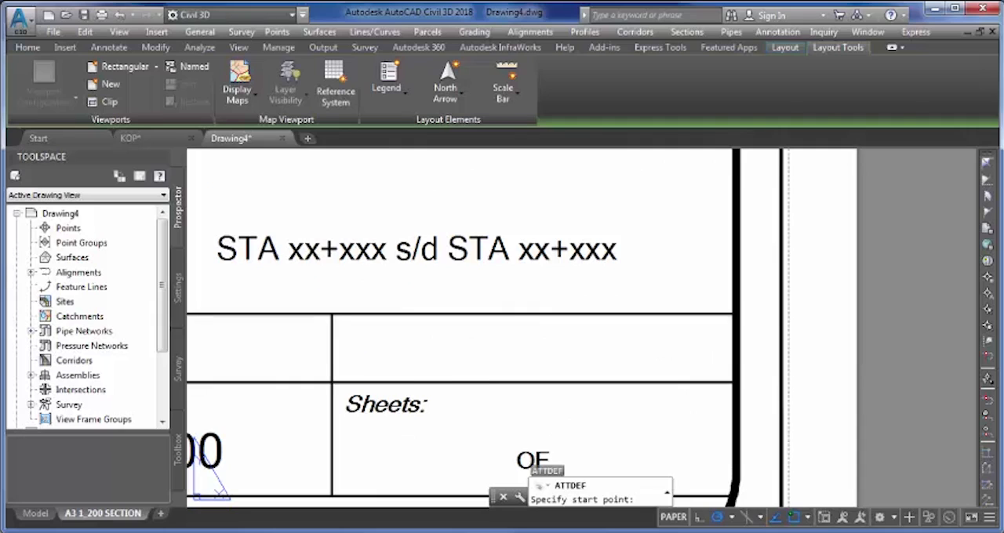
scroll(487, 358, down, 2)
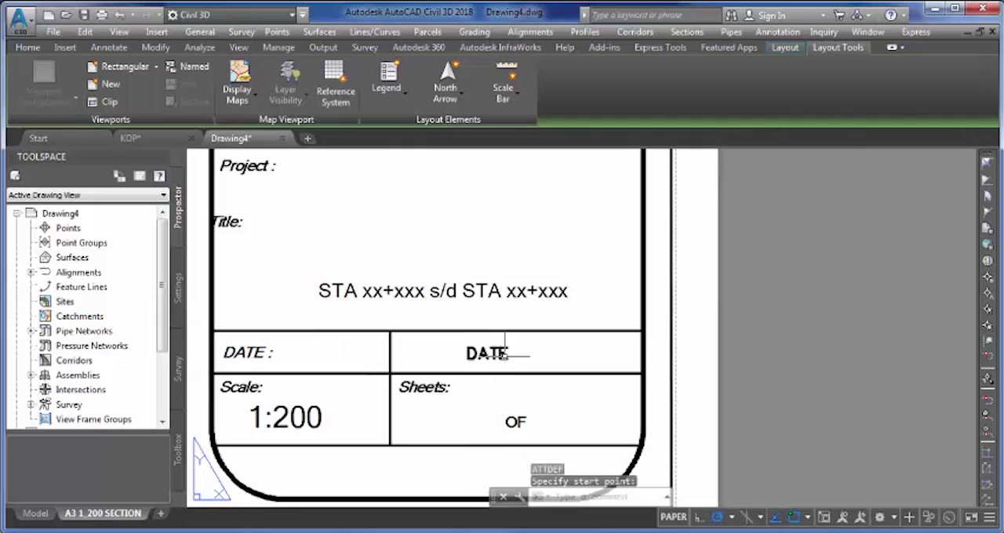
click(495, 358)
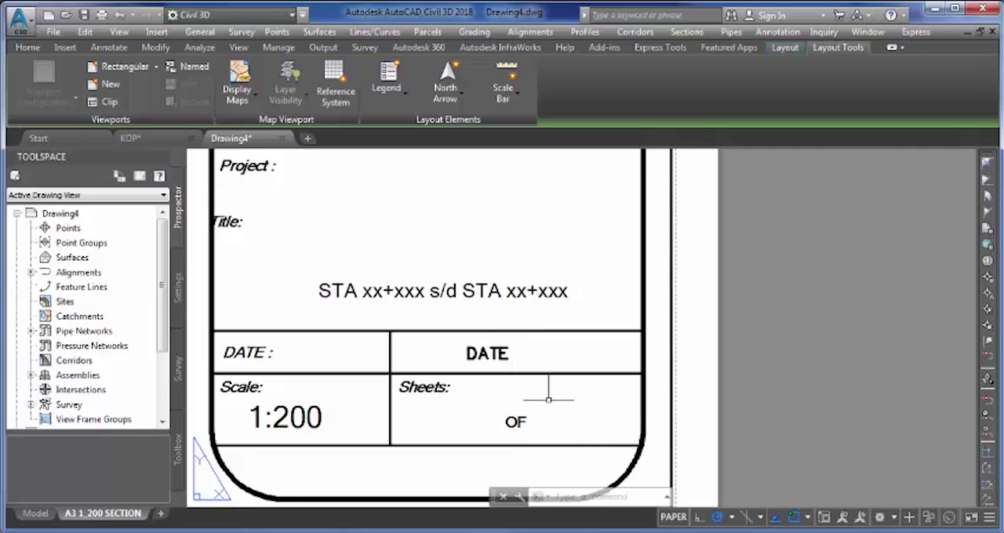
- Start another attribute definition for the Sheets cell, with the tag NO
middle_drag(530, 425, 531, 383)
scroll(482, 380, up, 2)
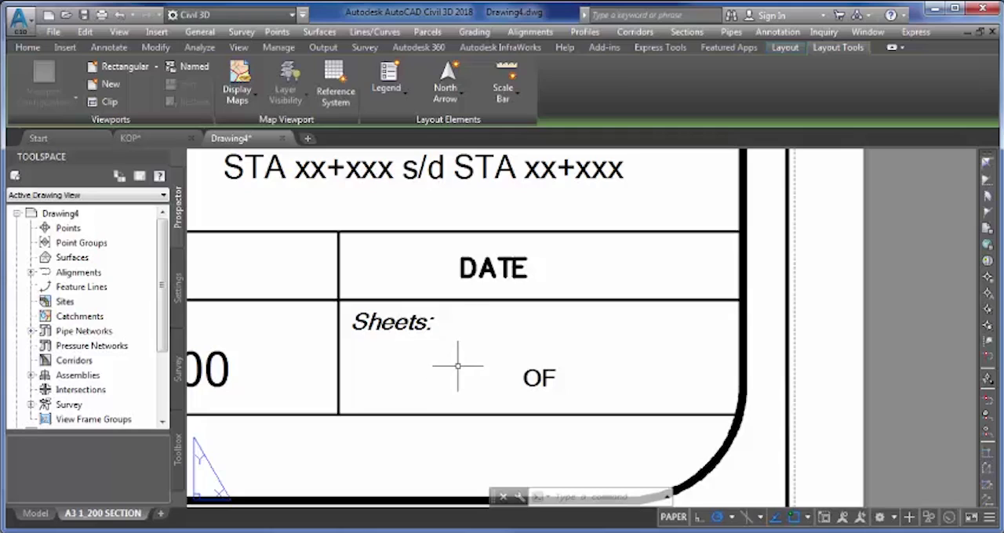
click(393, 379)
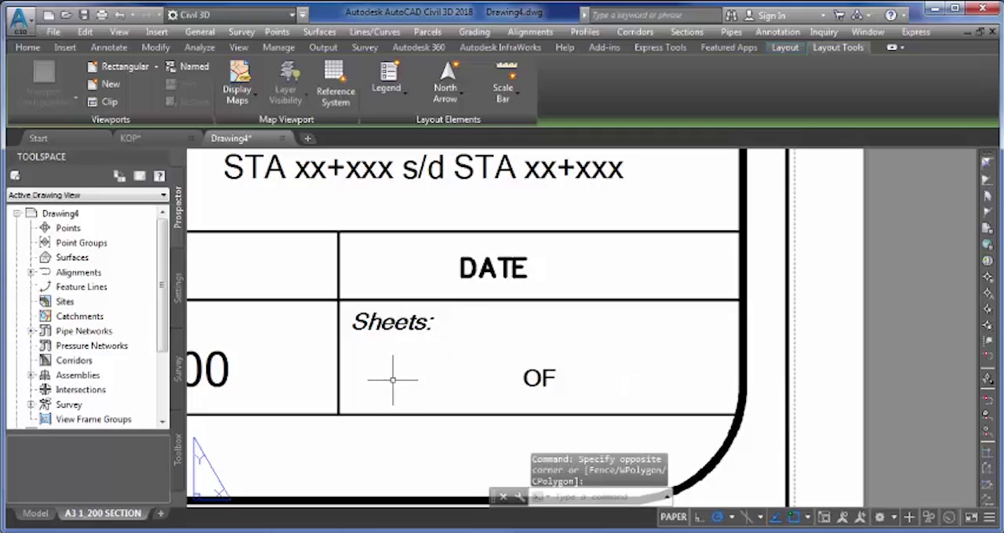
text(ATT)
key(Return)
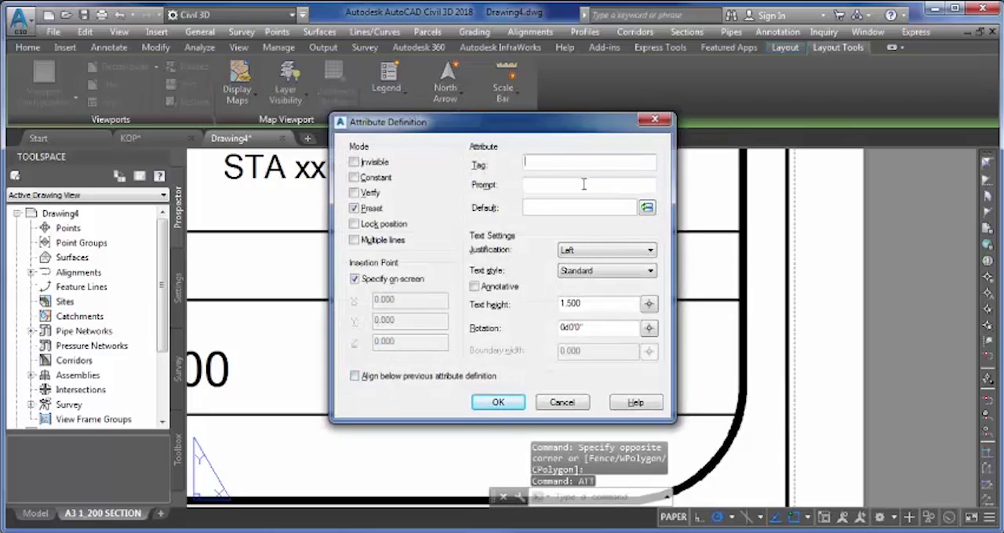
text(NO)
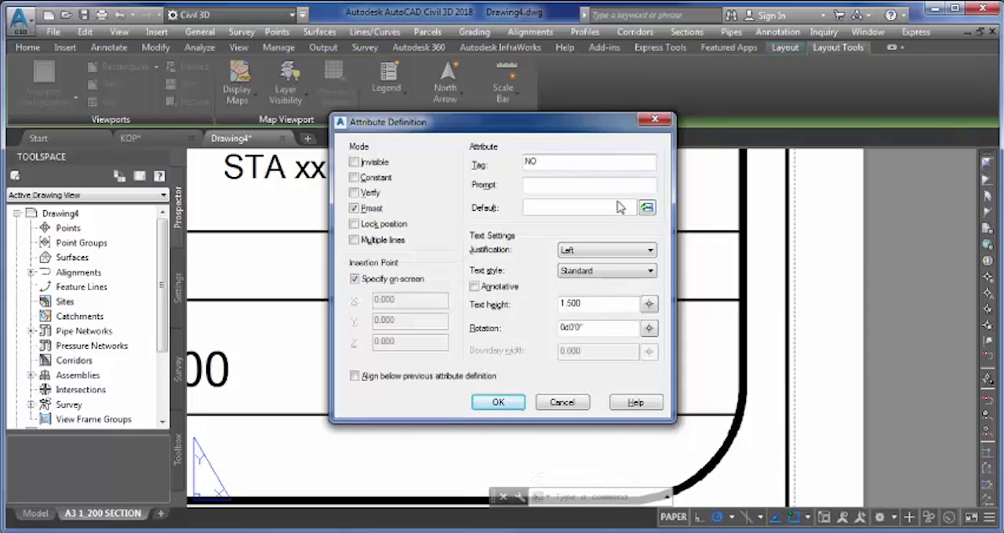
- Insert the SheetSet field CurrentSheetCategory, in Uppercase format, as the NO attribute's default value
click(645, 208)
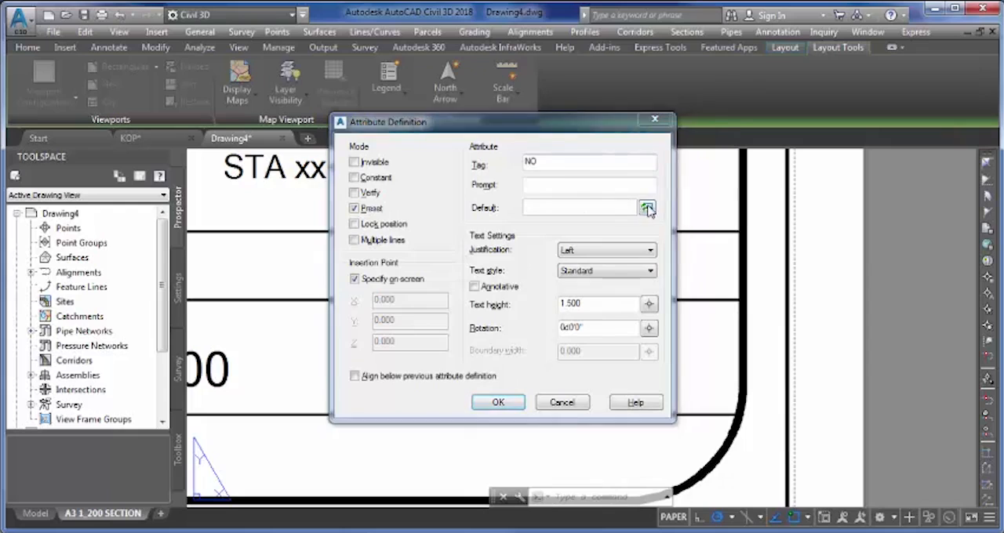
click(342, 121)
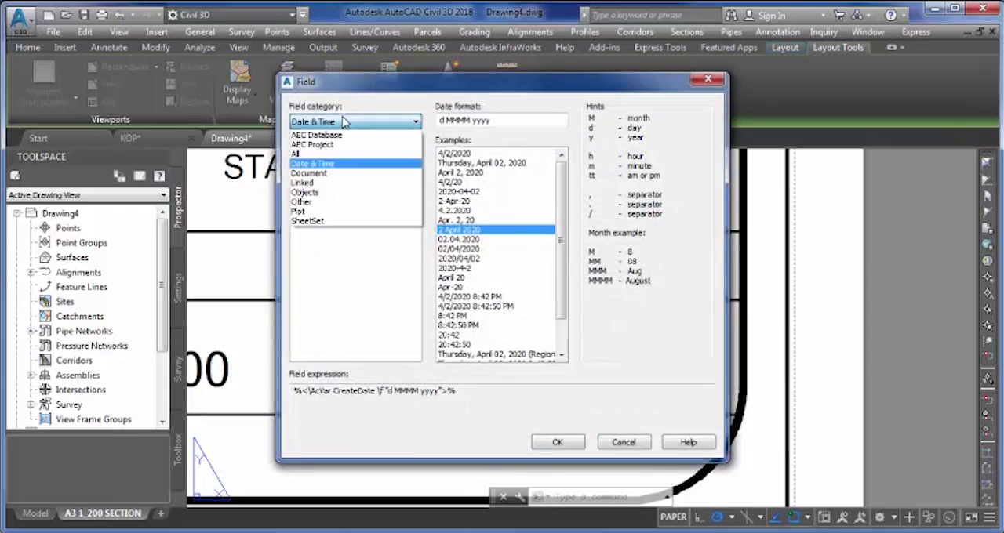
click(362, 222)
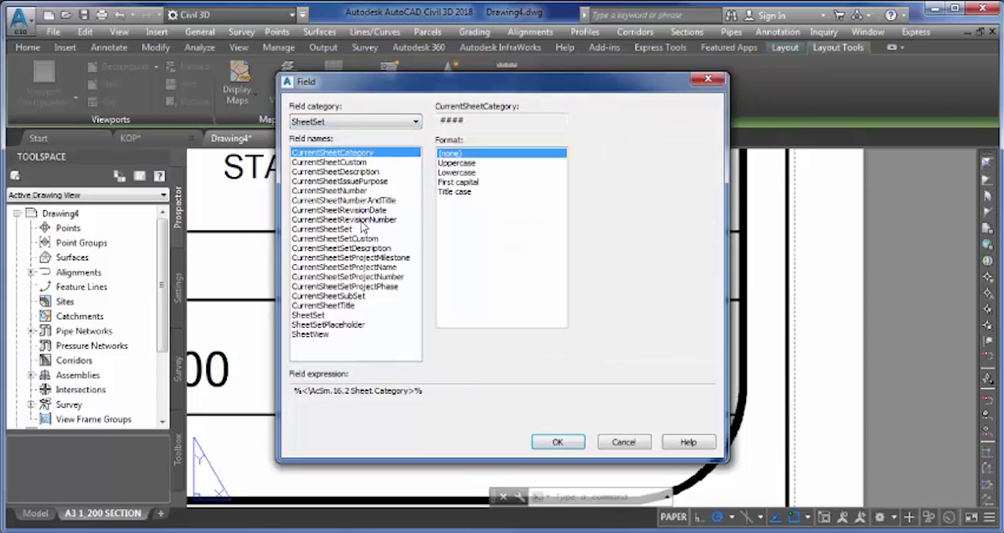
click(481, 163)
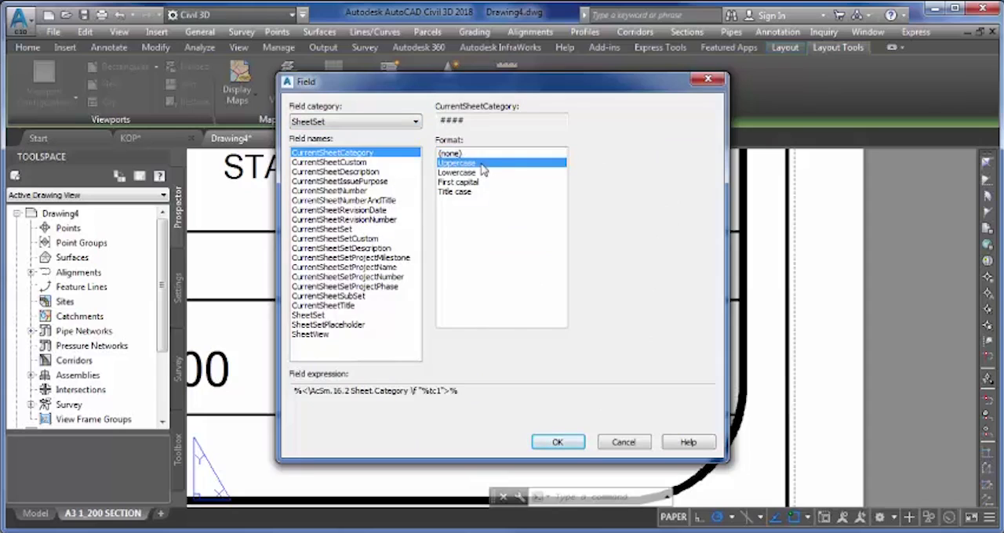
click(573, 444)
- Set the NO attribute's justification to Center and text height to 2, and place it before OF in the Sheets cell
click(597, 251)
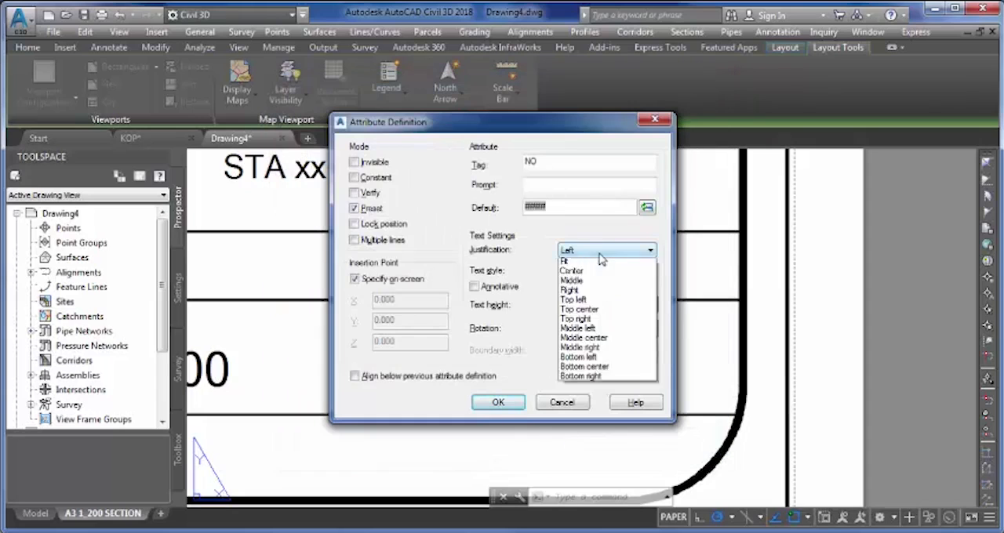
click(604, 292)
drag(581, 303, 510, 311)
text(2)
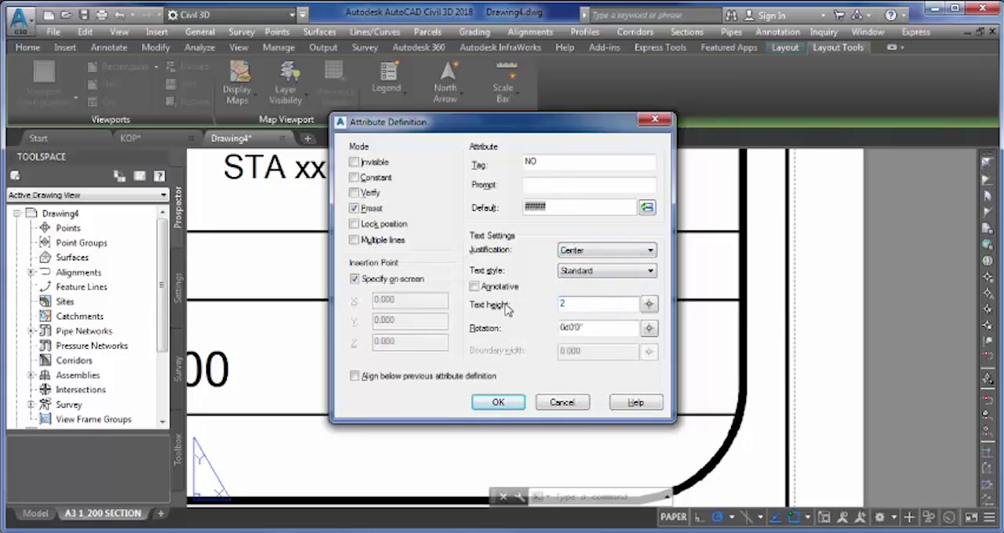
click(499, 404)
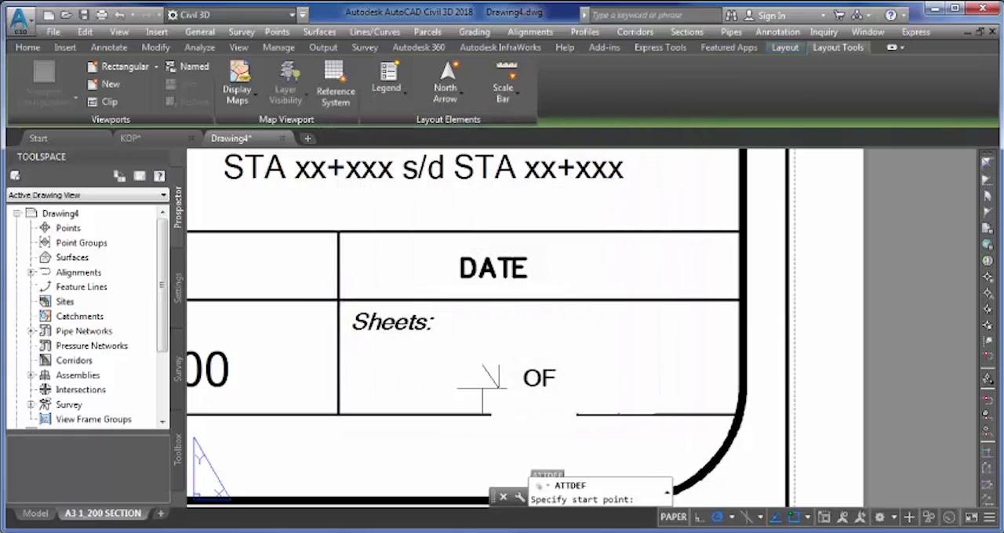
click(401, 383)
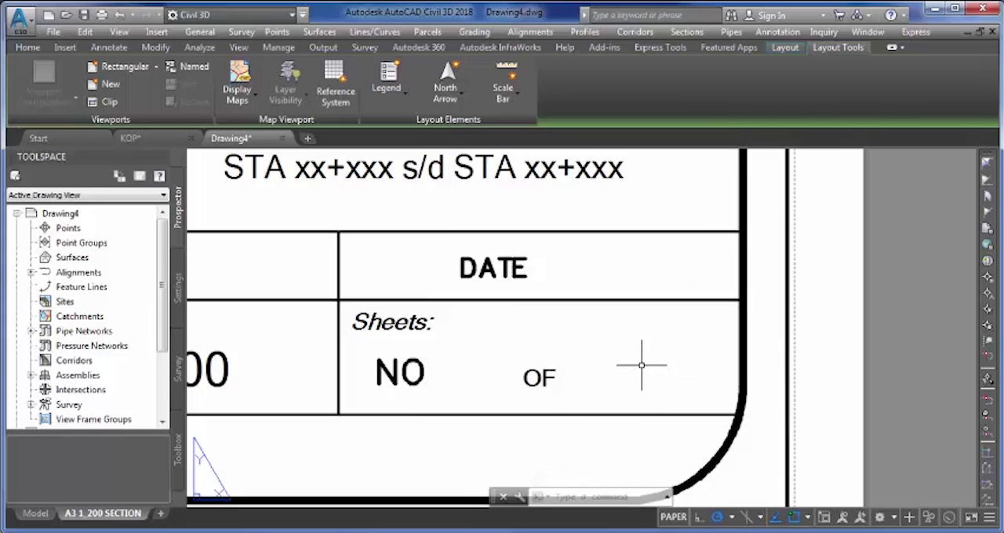
- Start another attribute definition for the Sheets cell, with the tag JML
text(ATT)
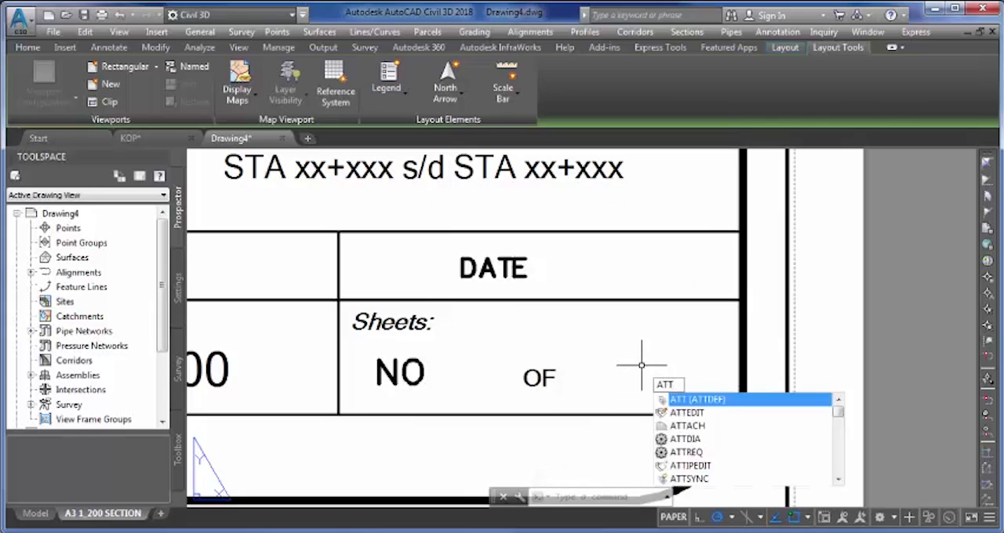
key(Return)
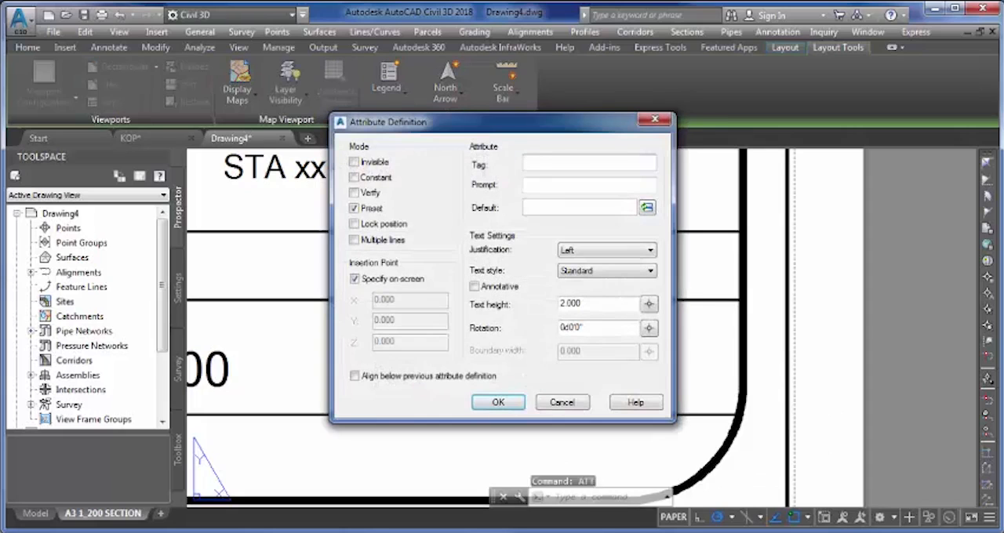
text(JML)
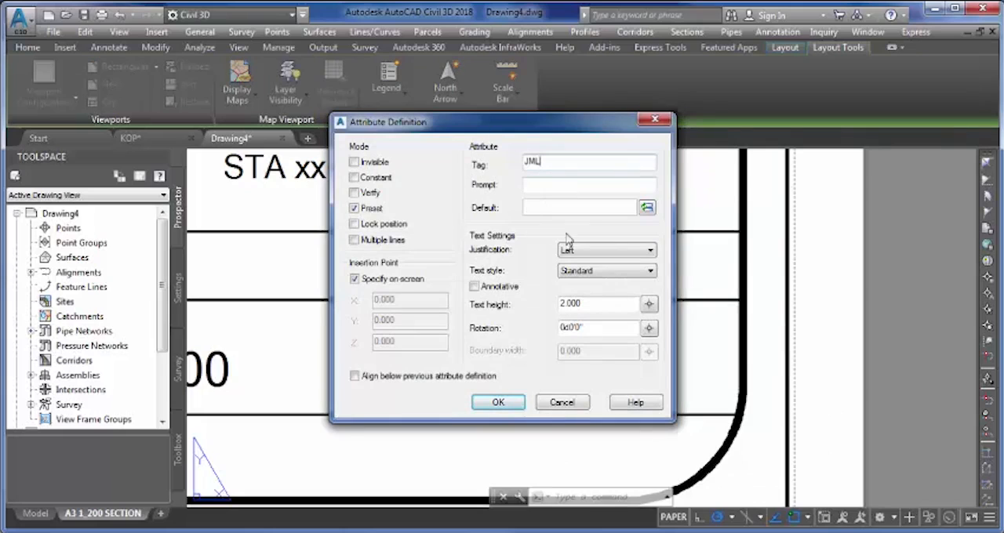
- Insert the SheetSet field CurrentSheetSetCustom, with the custom property name JML, as the JML attribute's default value
click(629, 208)
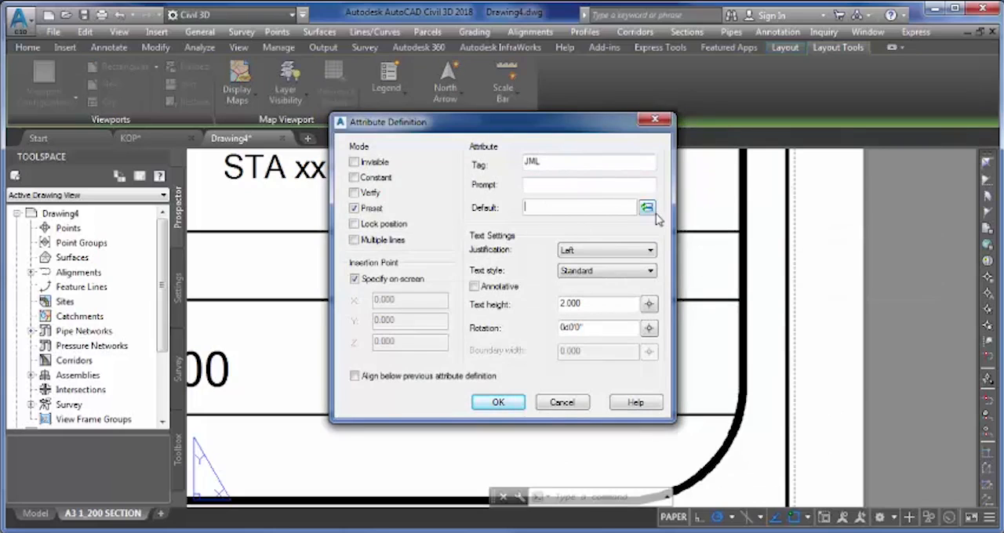
click(647, 207)
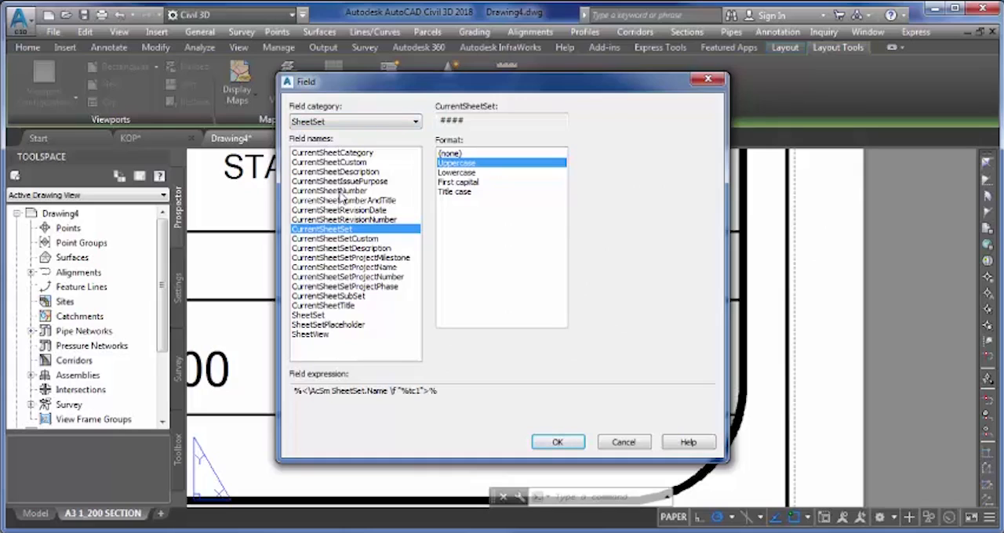
click(350, 240)
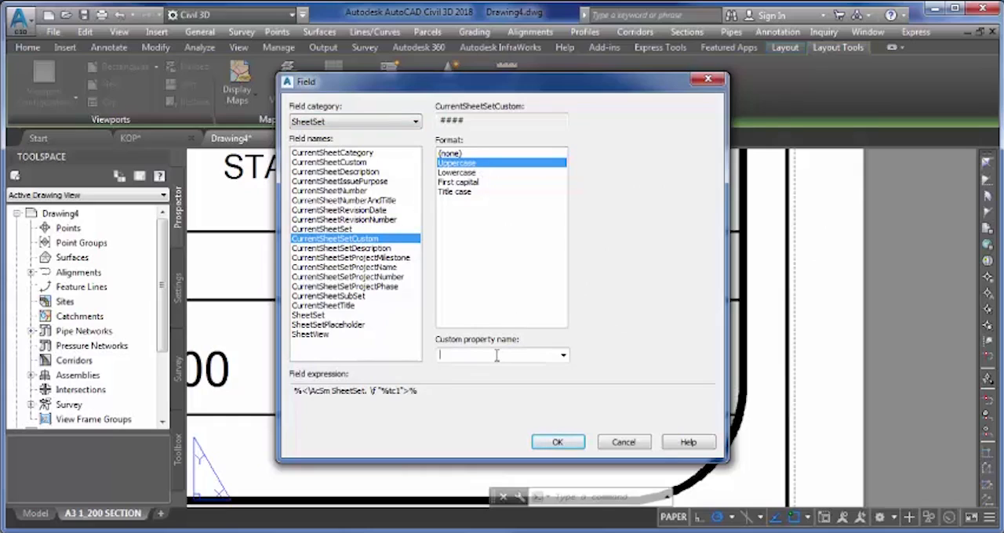
text(JML)
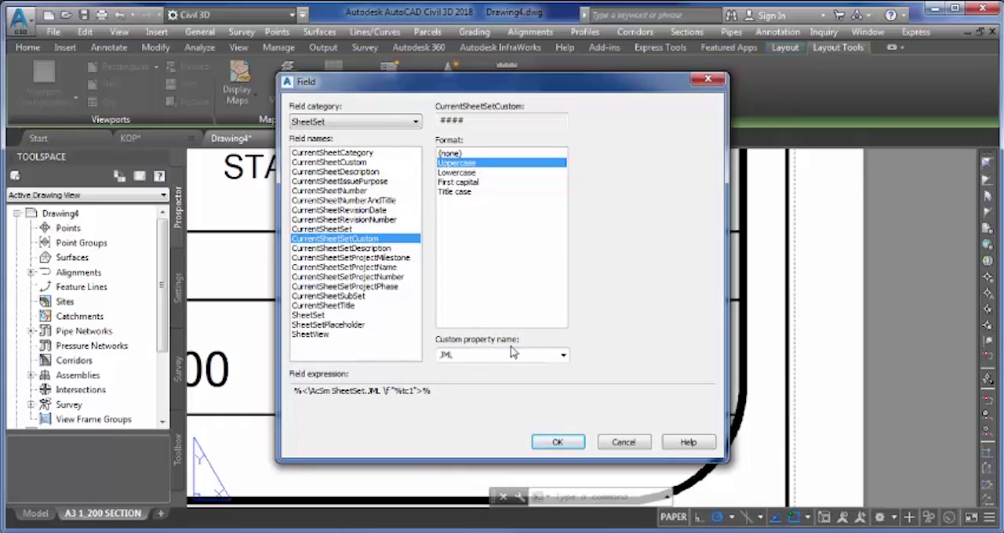
click(553, 442)
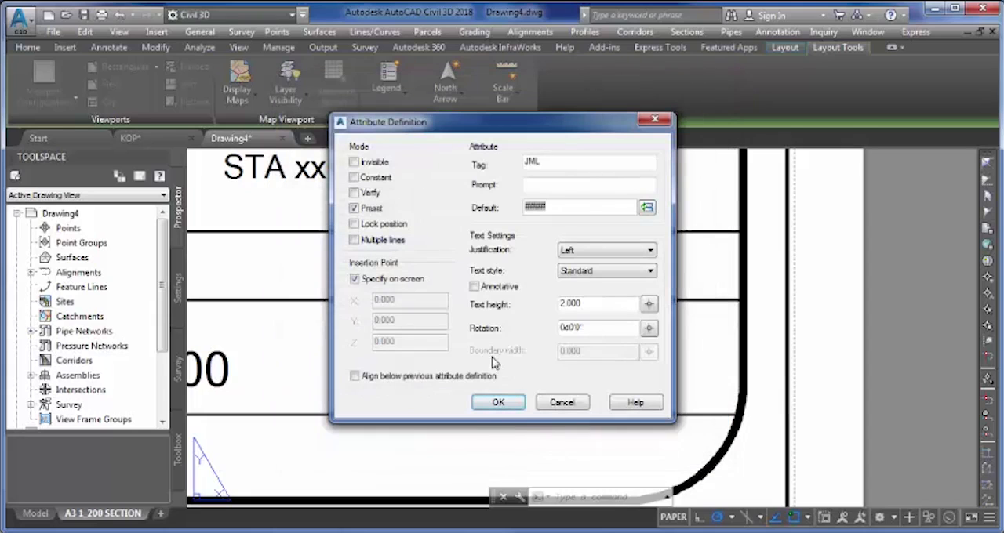
- Set the JML attribute's justification to Center and place it just after OF in the Sheets cell
click(608, 252)
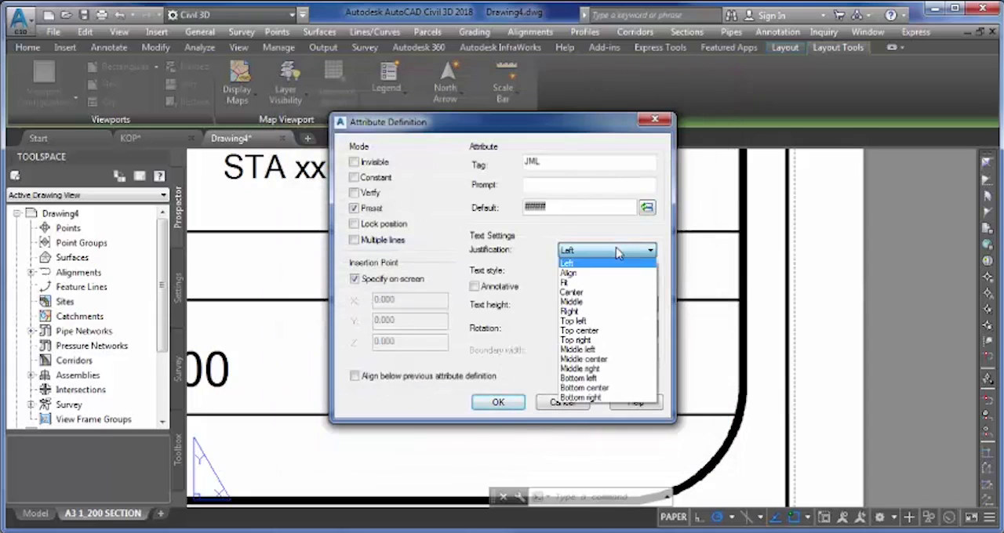
click(601, 292)
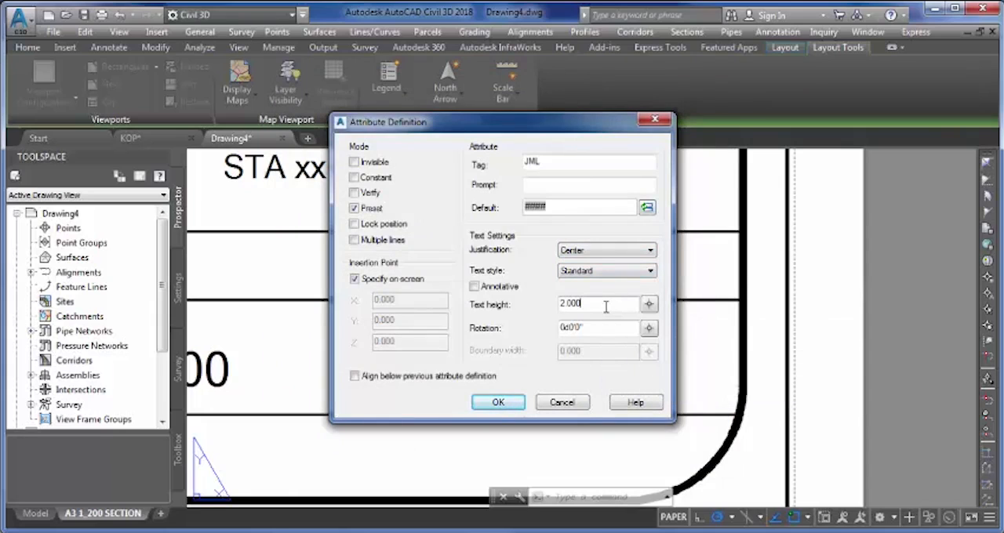
click(501, 402)
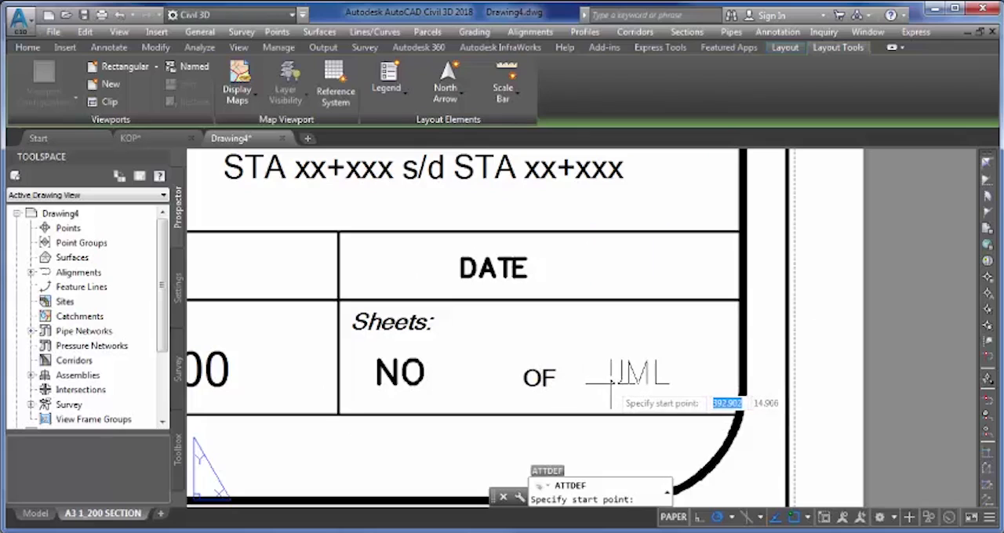
click(579, 385)
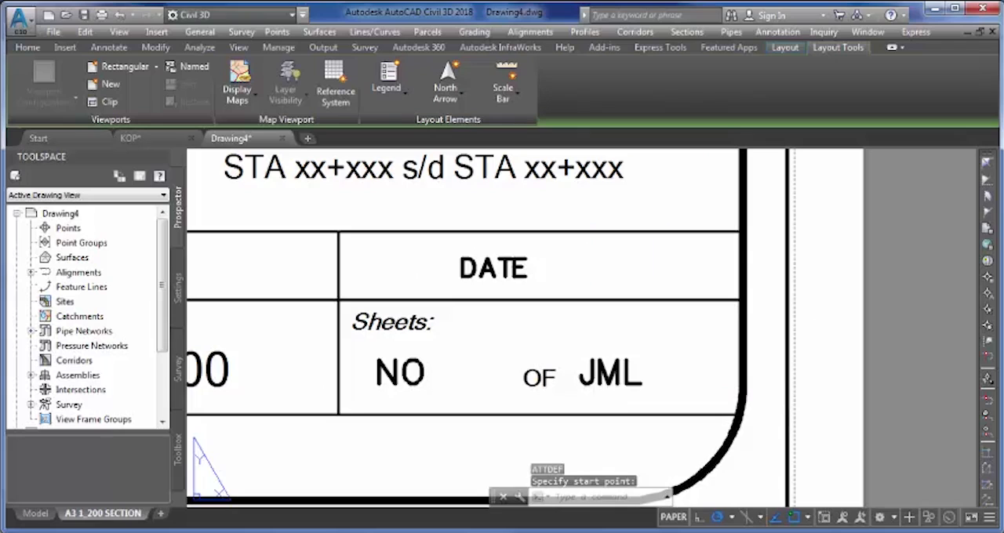
- Move the JML attribute about 1.6 units horizontally away from OF within the Sheets cell
click(614, 383)
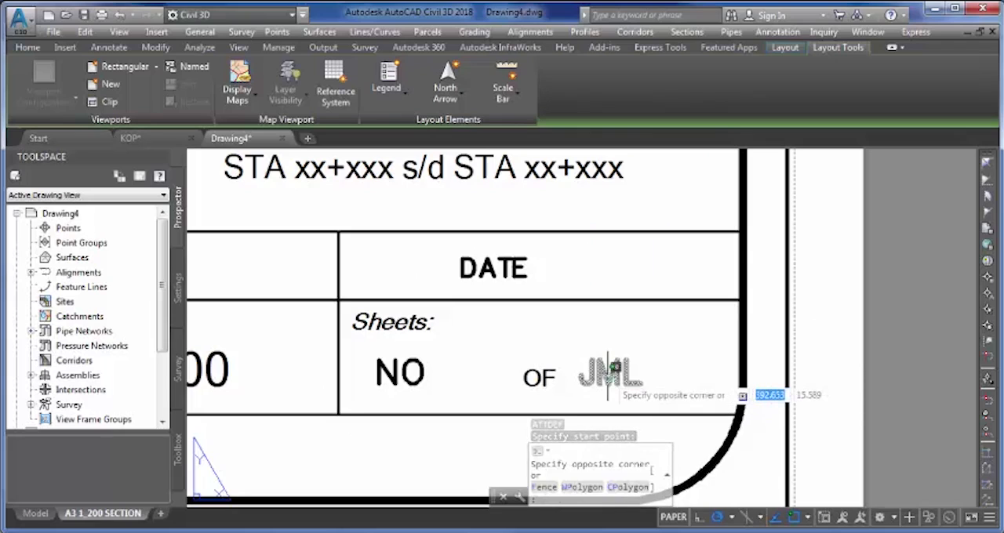
click(609, 375)
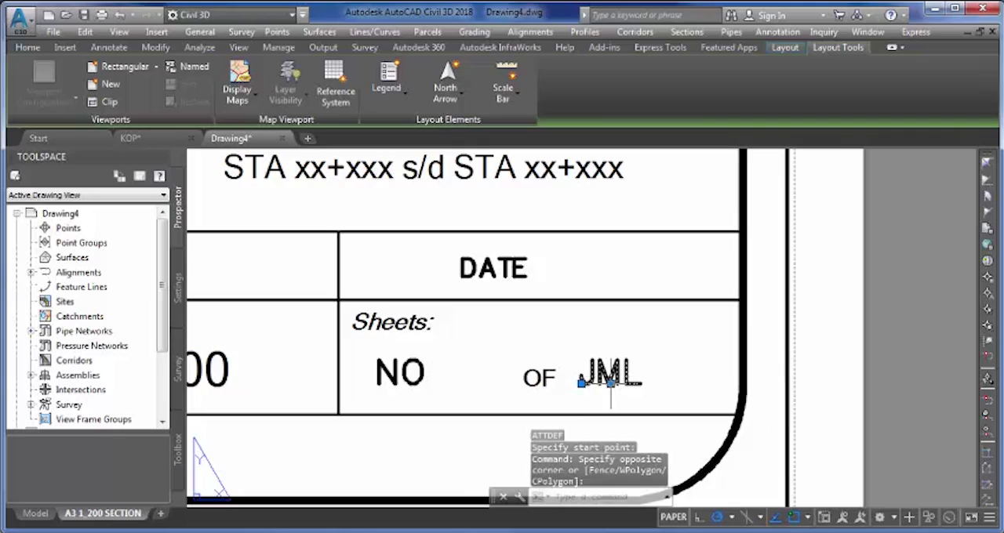
click(610, 382)
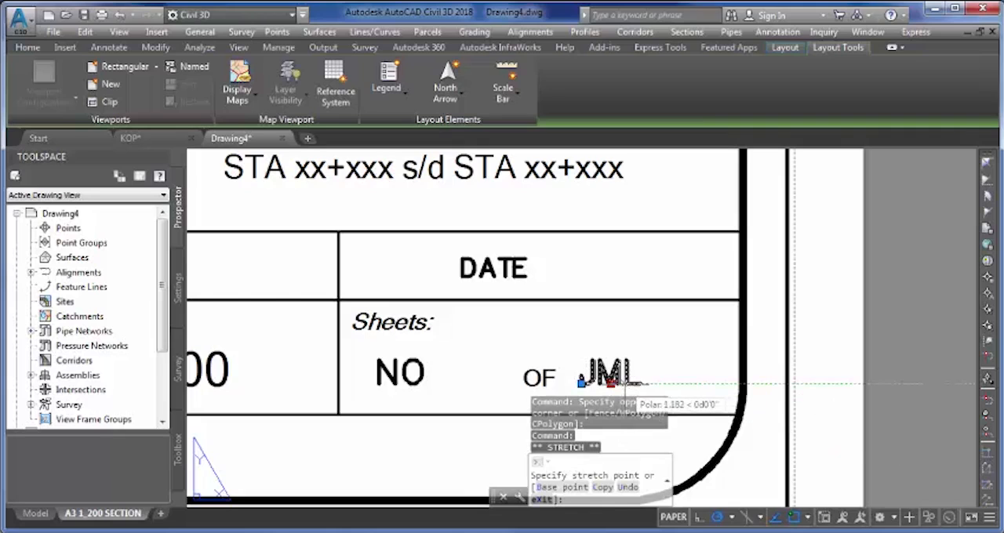
scroll(628, 384, up, 4)
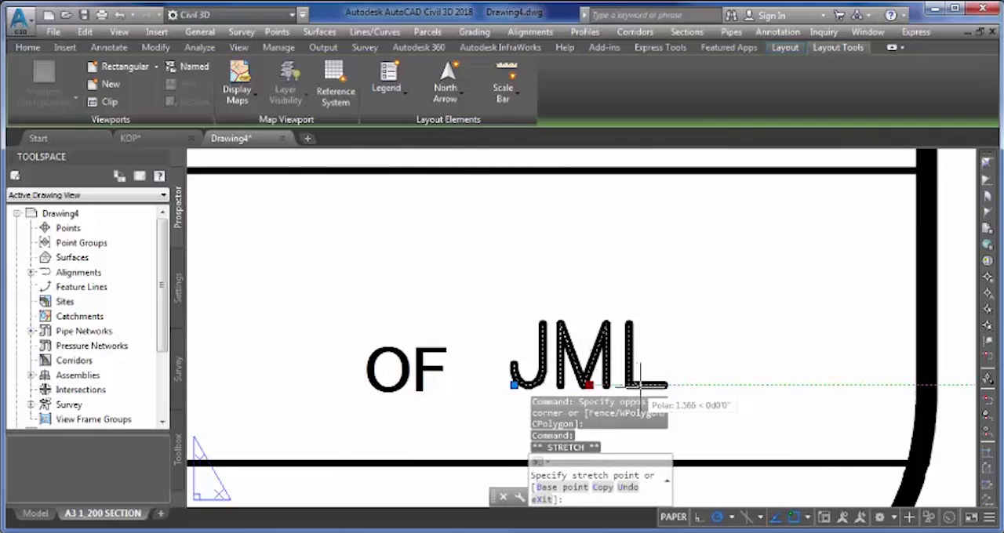
click(643, 384)
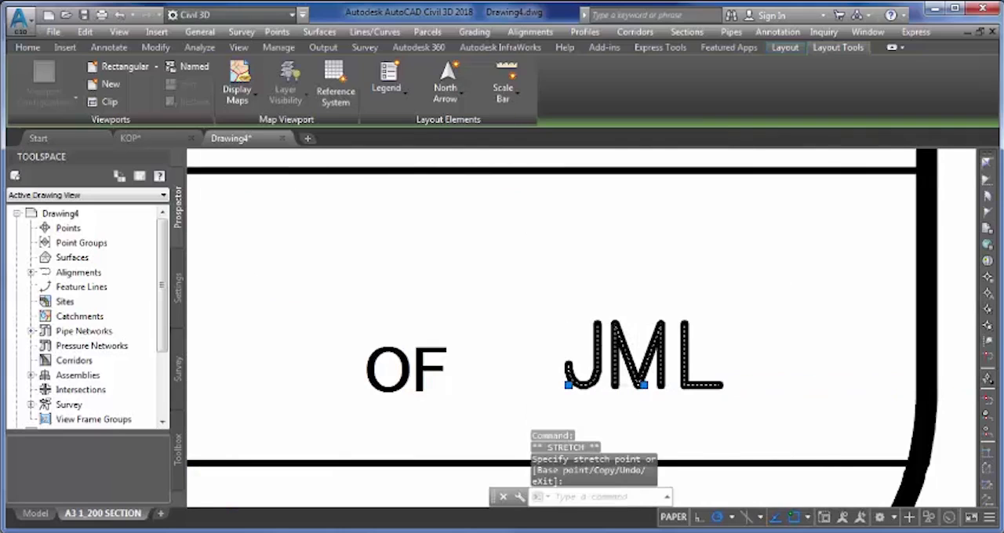
scroll(631, 384, down, 3)
key(Escape)
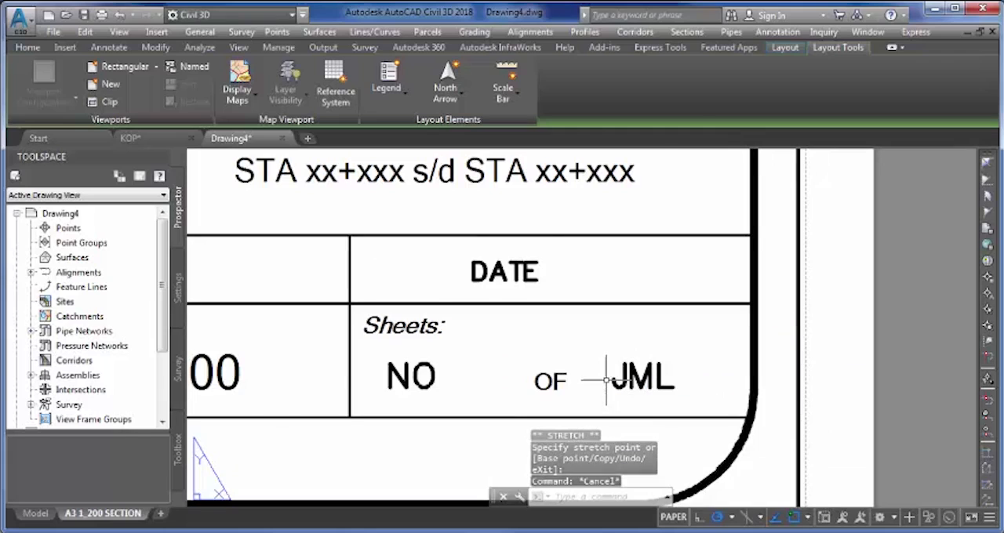
- Start an attribute definition for the title block's Title cell, with the tag JUDUL_GAMBAR
scroll(607, 380, down, 4)
scroll(527, 255, up, 2)
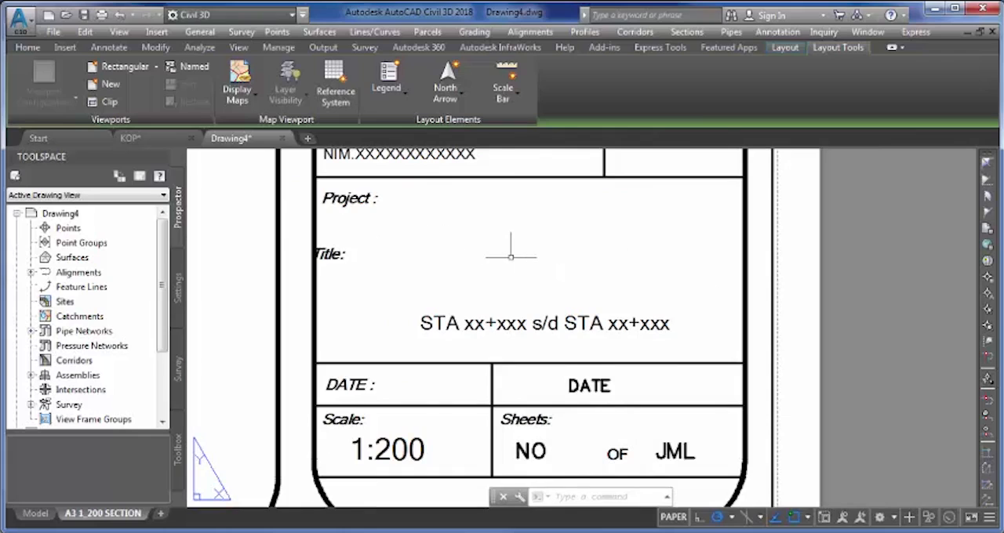
text(ATT)
key(Return)
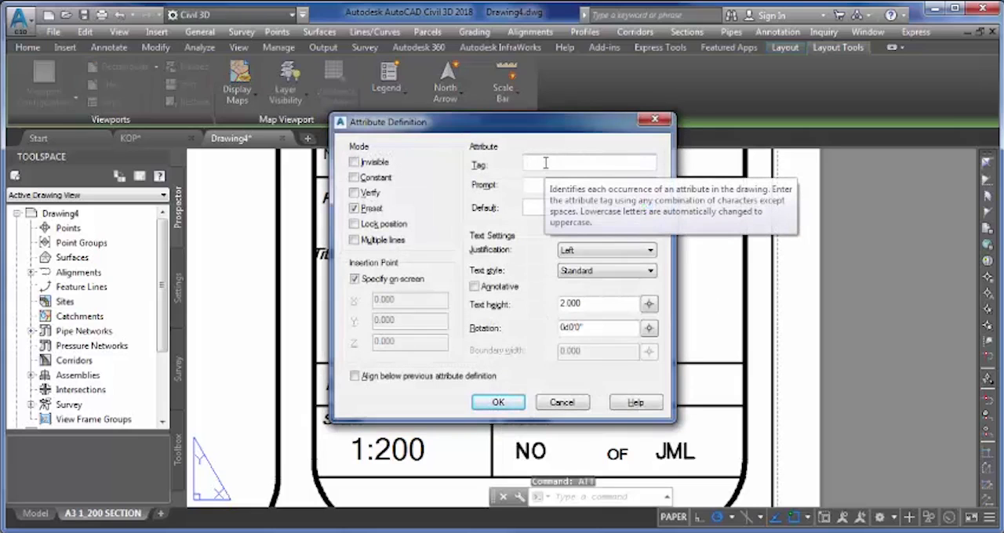
text(JUDUL_GAMBAR)
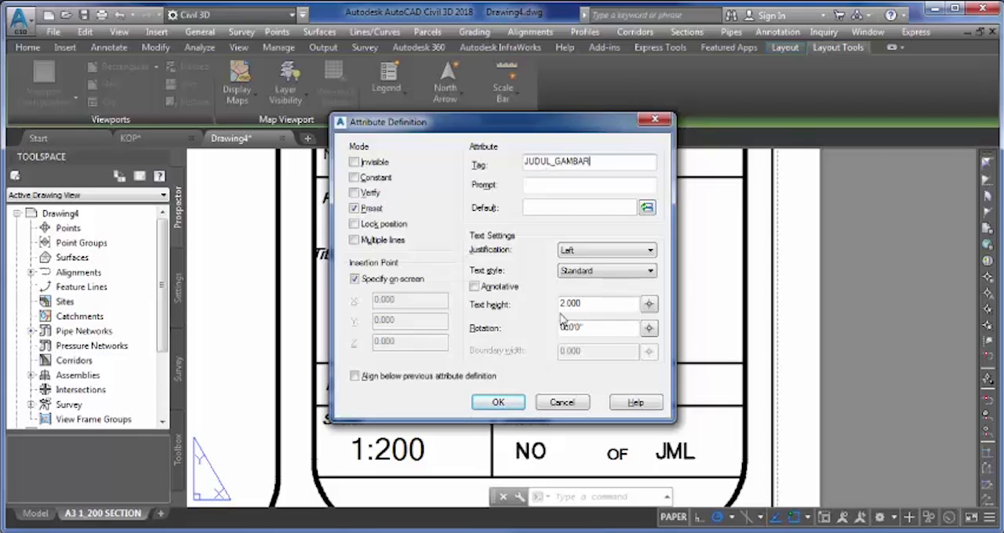
- Insert the CurrentSheetSetCustom field, with the custom property name JUDUL_GAMBAR, as the JUDUL_GAMBAR attribute's default value
click(646, 207)
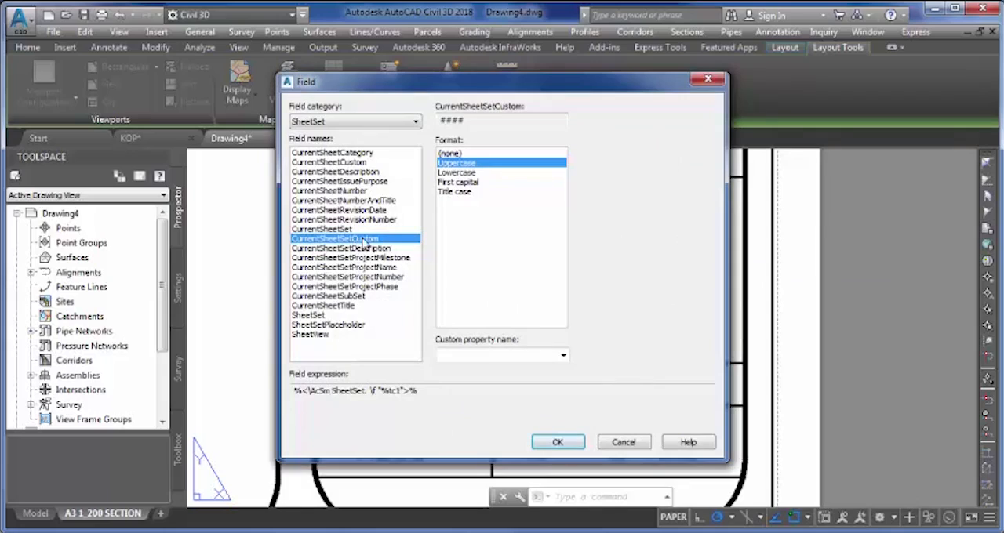
click(475, 356)
text(JUDUL)
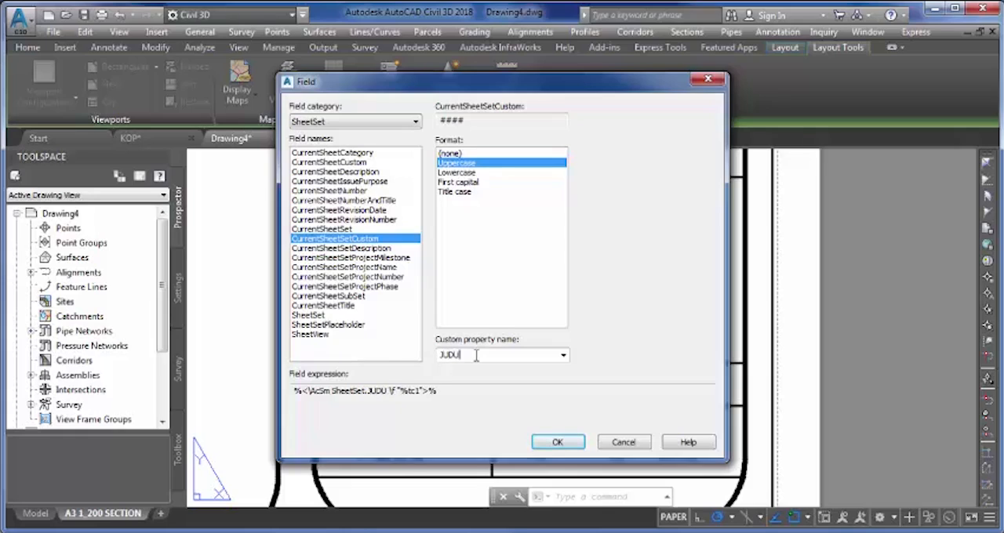
text(_GAMBAR)
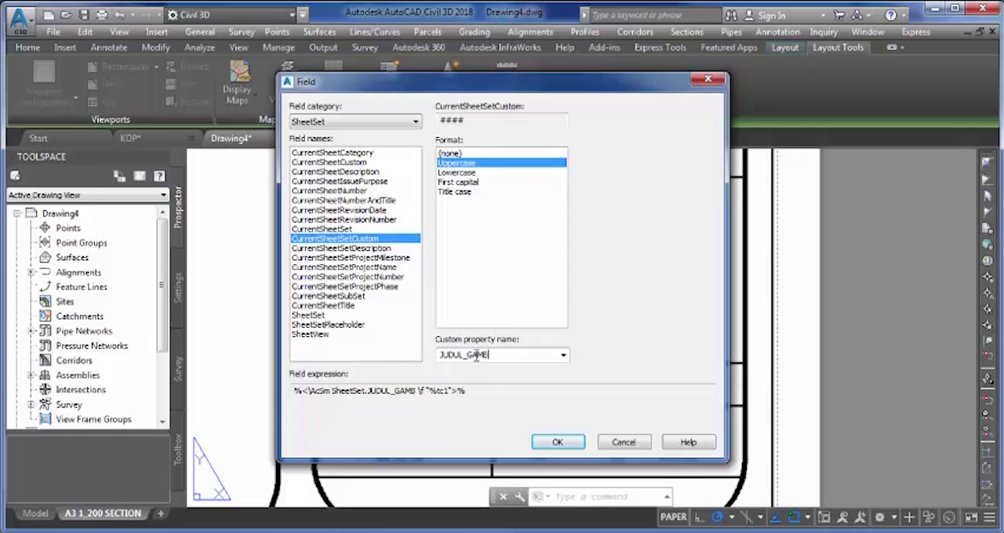
click(557, 442)
- Set the JUDUL_GAMBAR attribute's justification to Center and accept the definition
click(605, 250)
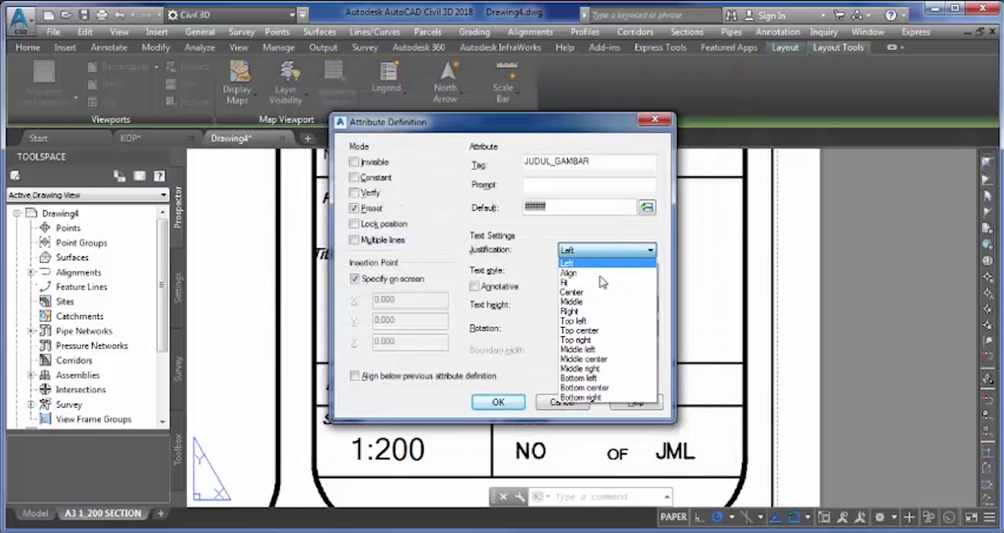
click(598, 294)
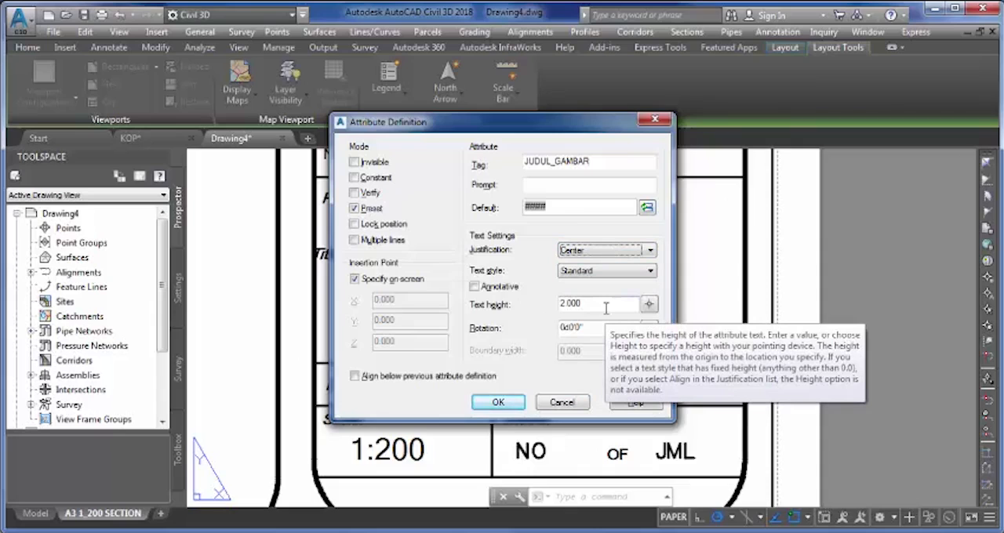
click(510, 402)
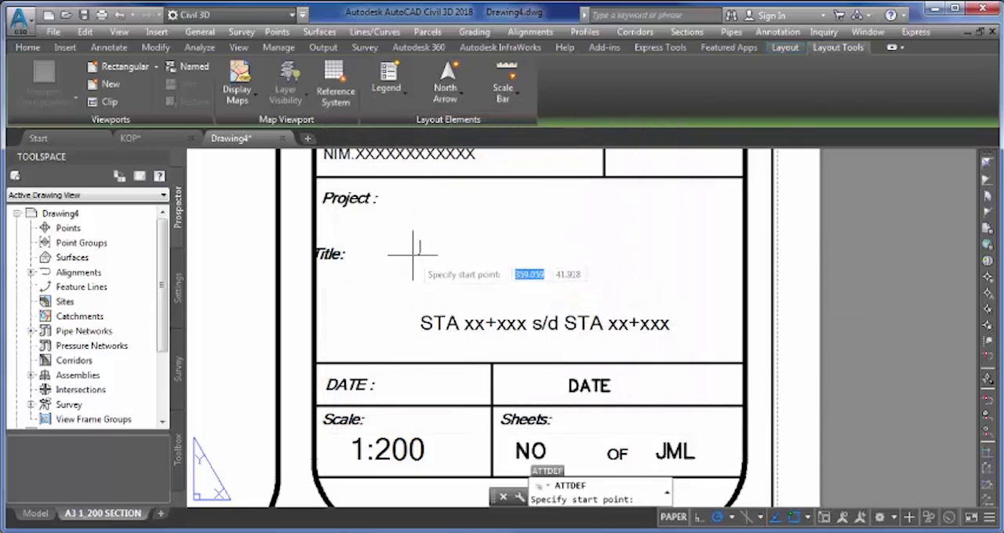
- Place the JUDUL_GAMBAR attribute in the Title cell and move it so it sits centred above the STA line
click(449, 266)
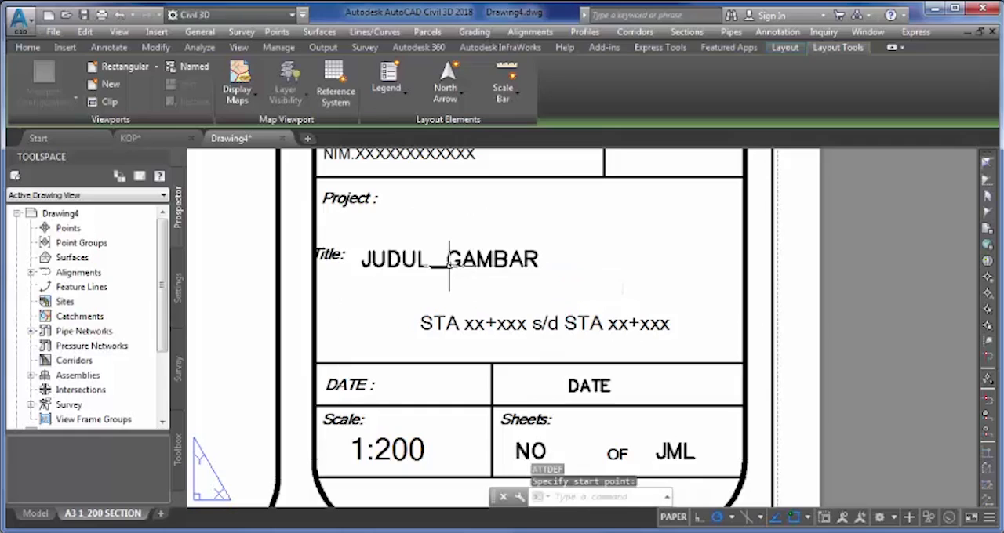
click(453, 267)
click(449, 266)
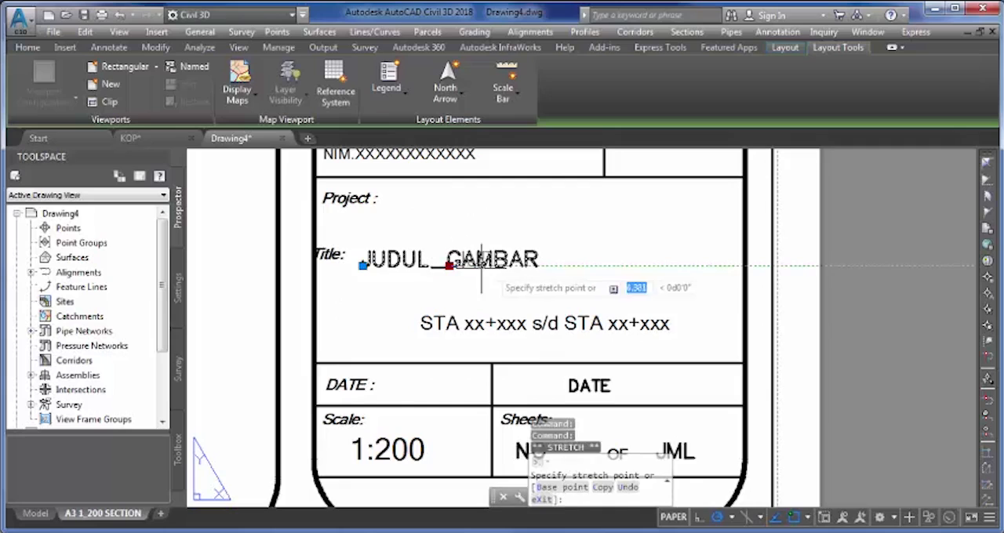
click(547, 266)
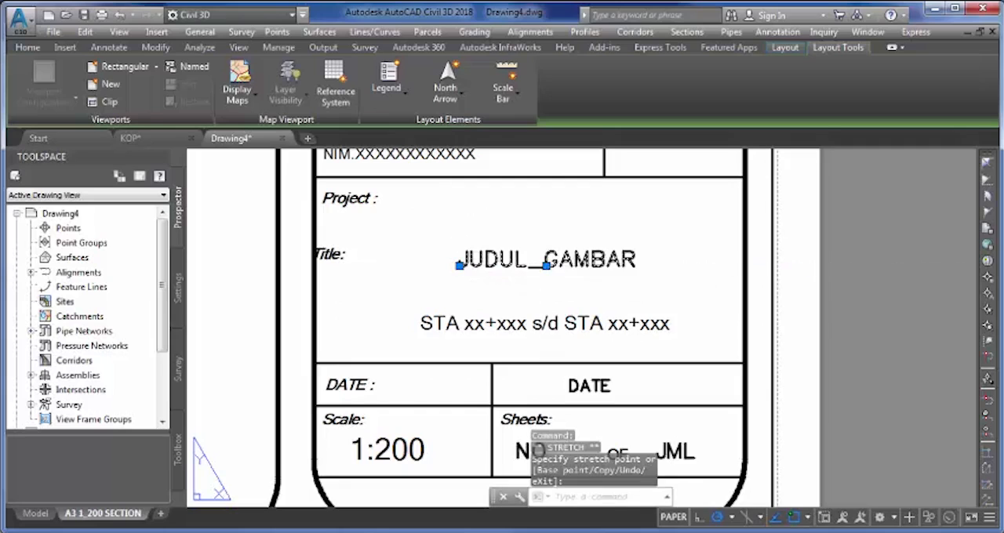
click(546, 265)
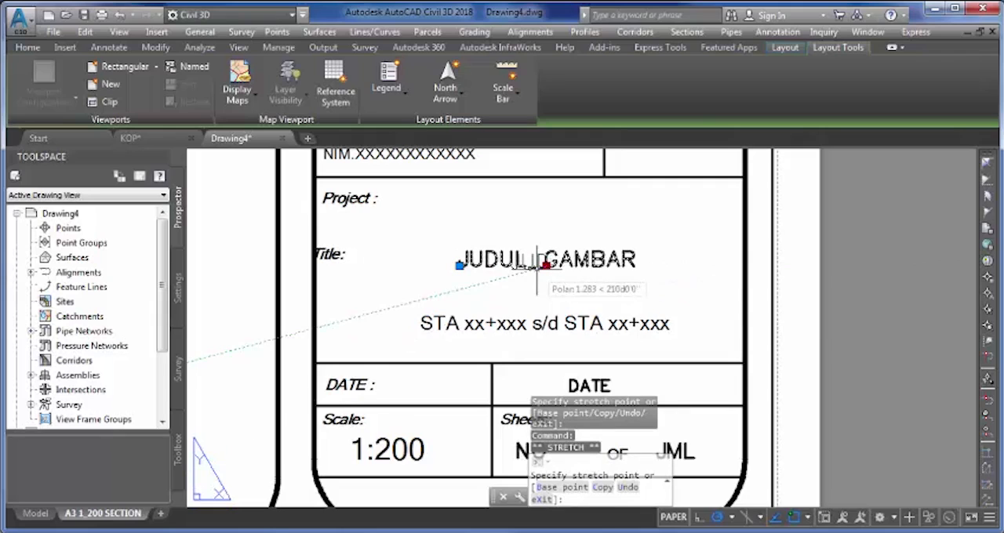
key(Escape)
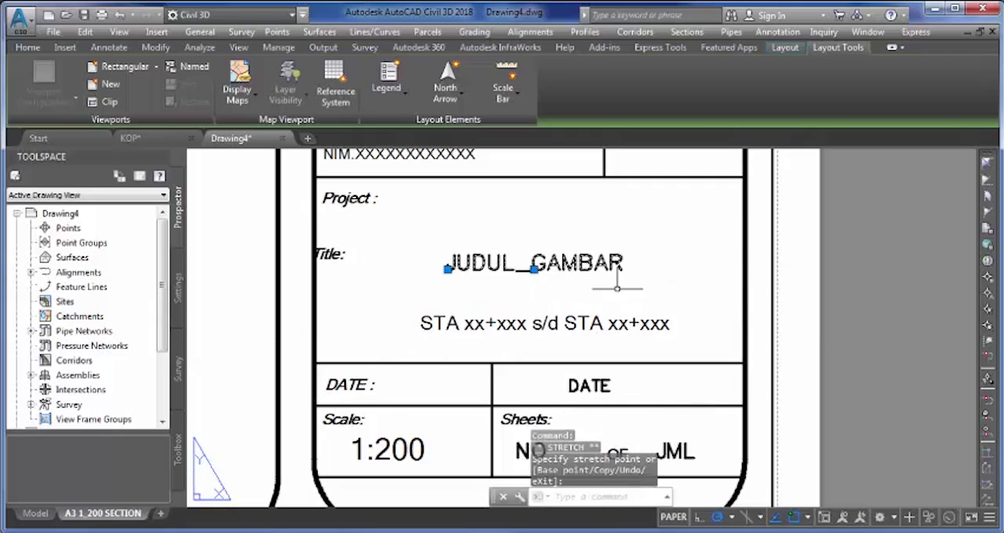
key(Escape)
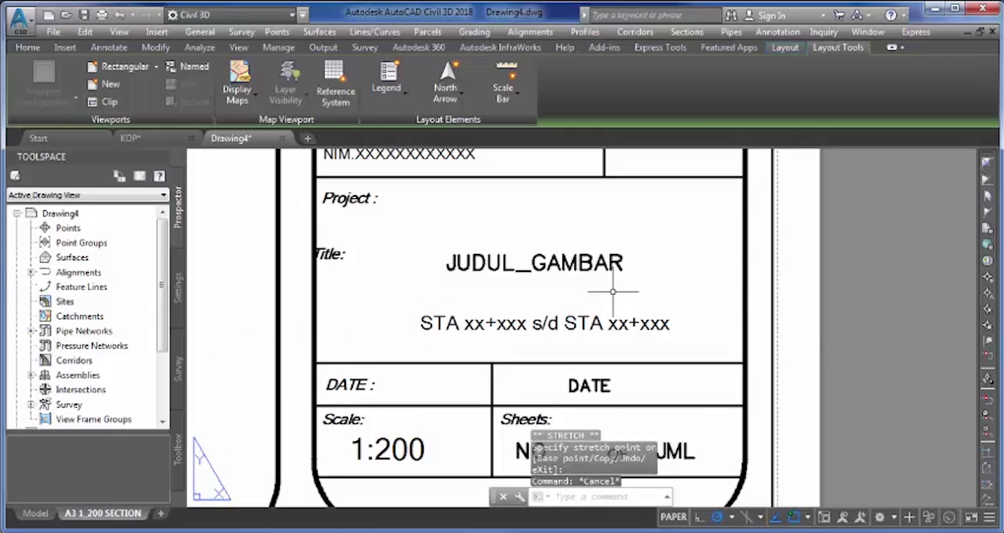
- Convert the entire KOP frame and title block, including its attributes, into a block with a name beginning with A3 1_
scroll(563, 302, down, 4)
scroll(563, 302, down, 4)
scroll(563, 304, up, 4)
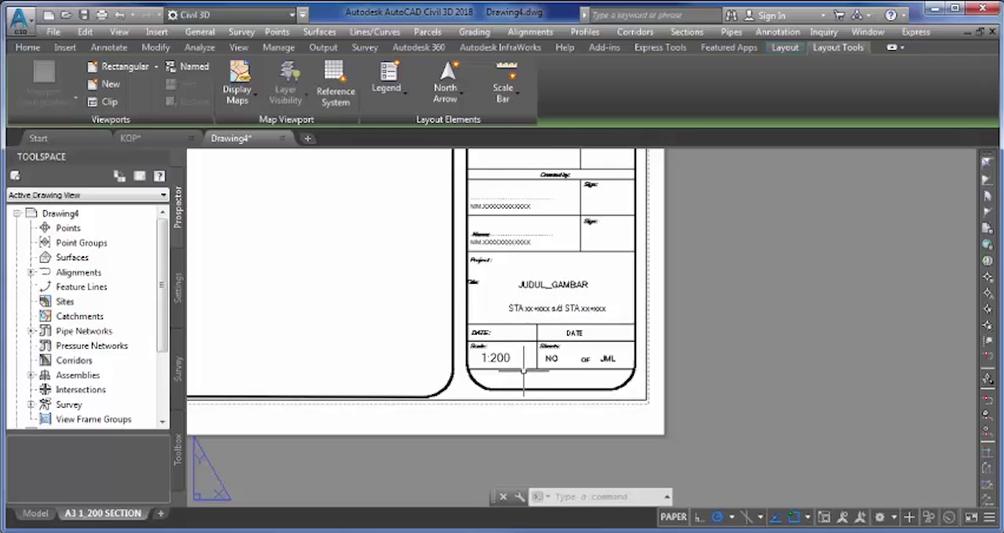
mouse_move(523, 371)
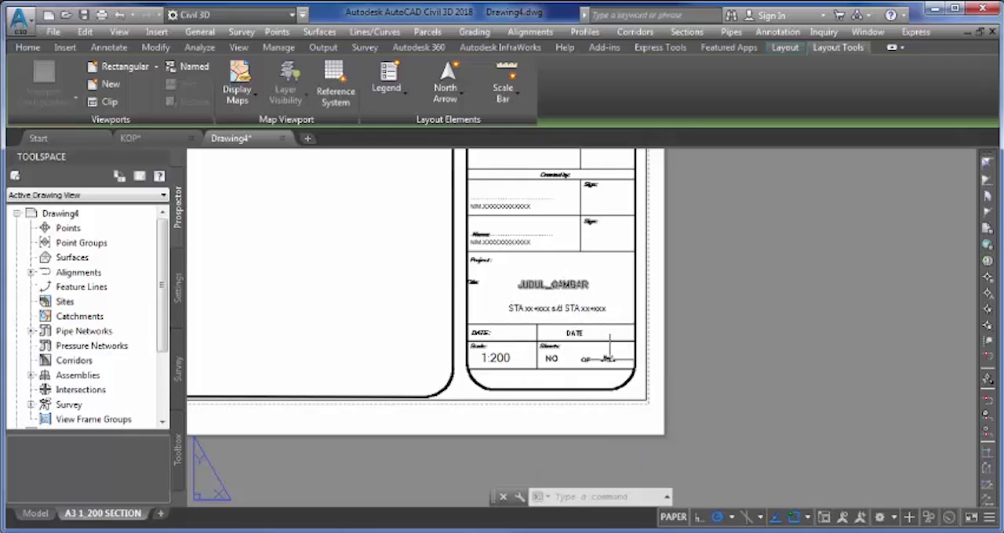
scroll(610, 357, down, 5)
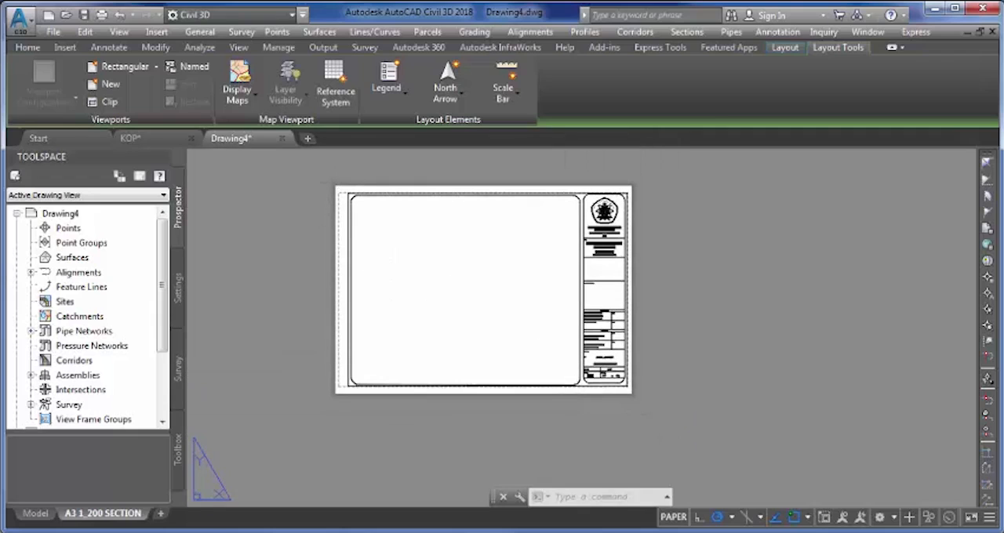
click(336, 176)
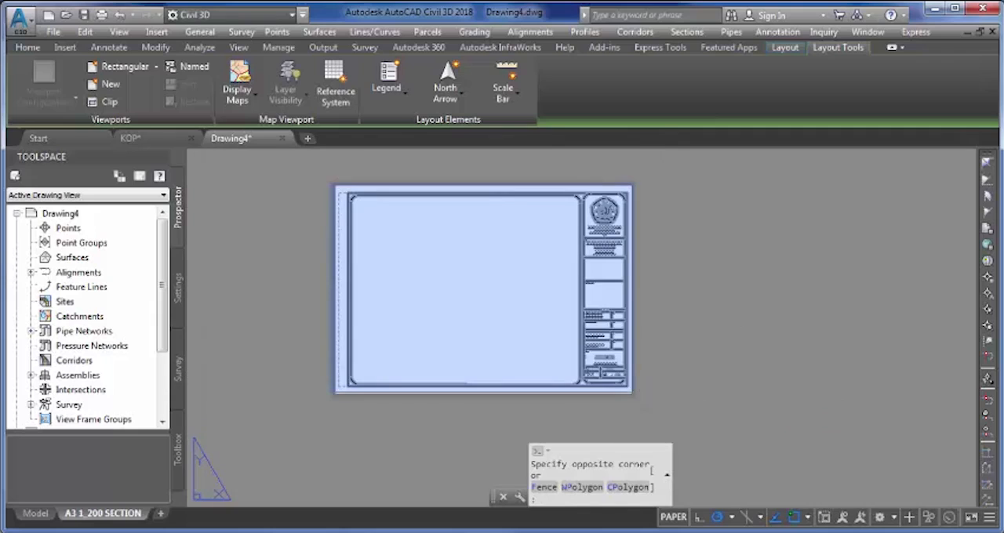
click(632, 392)
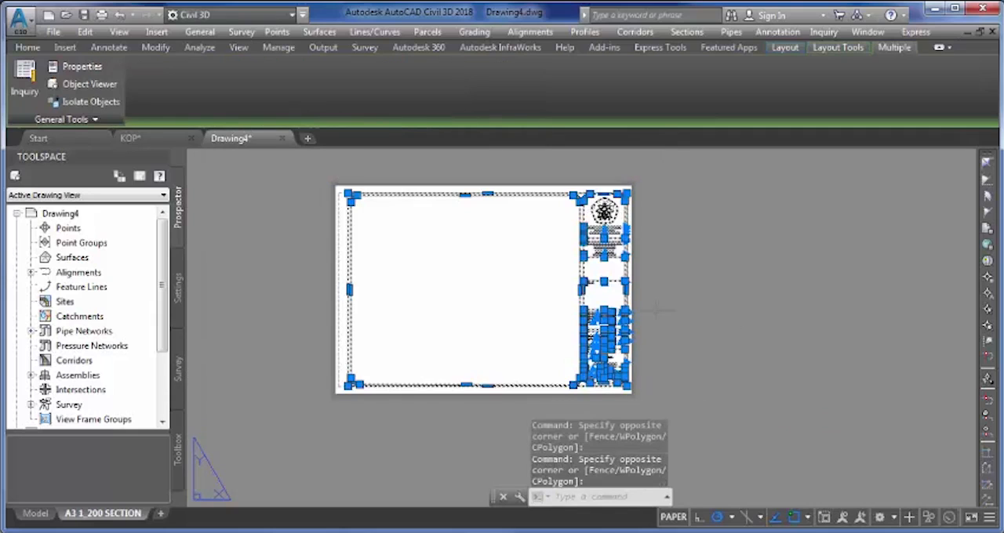
text(B)
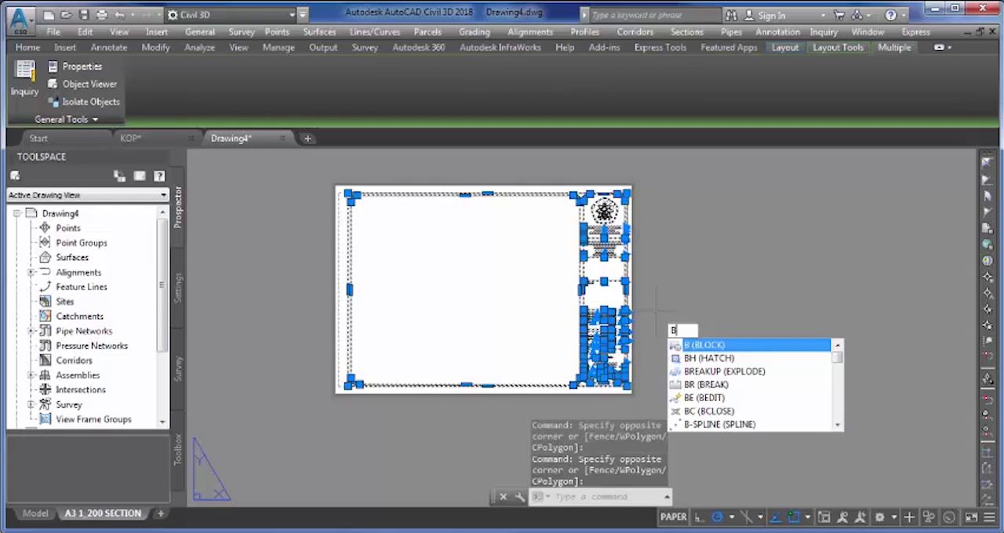
key(Return)
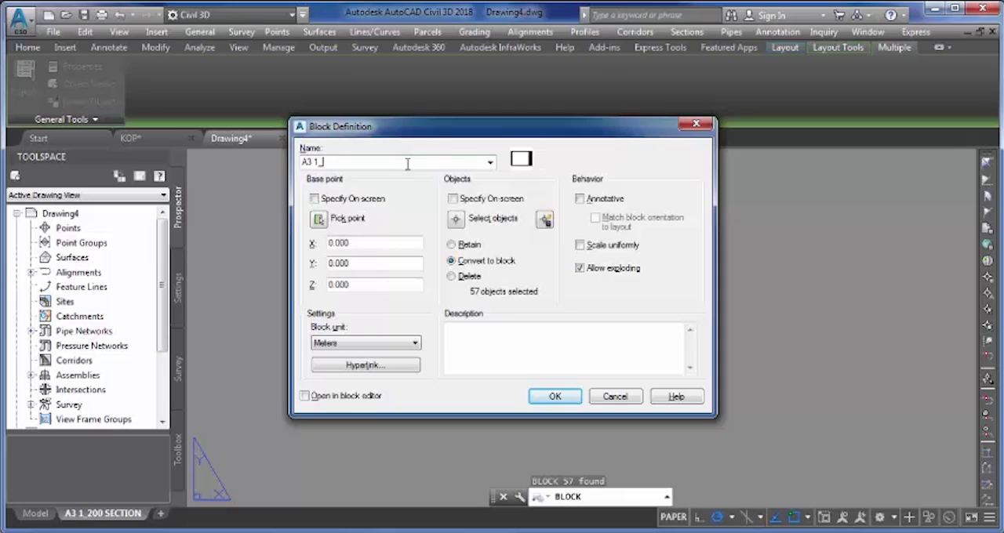
click(554, 398)
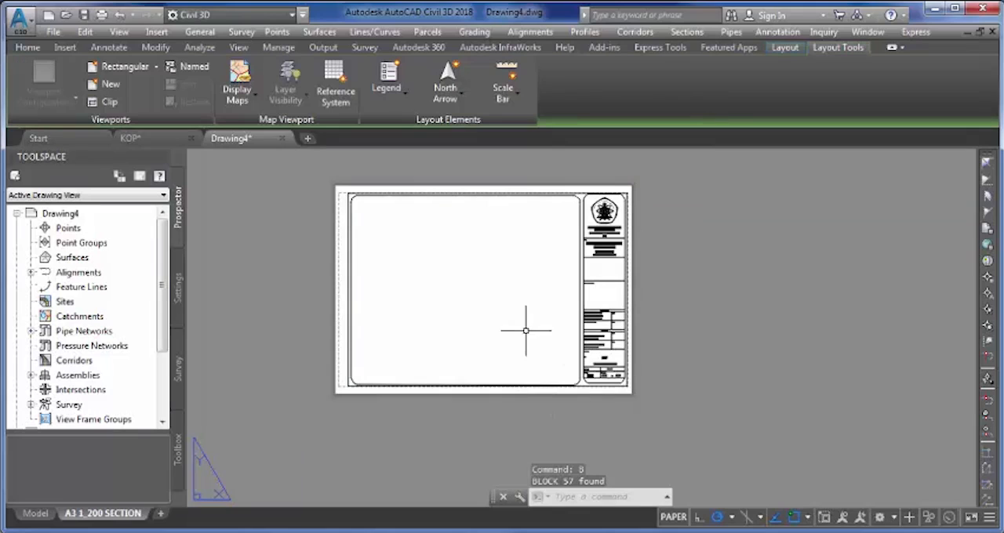
- Examine how the attribute fields display in the Title, DATE and Sheets cells of the new title block
click(465, 286)
click(474, 289)
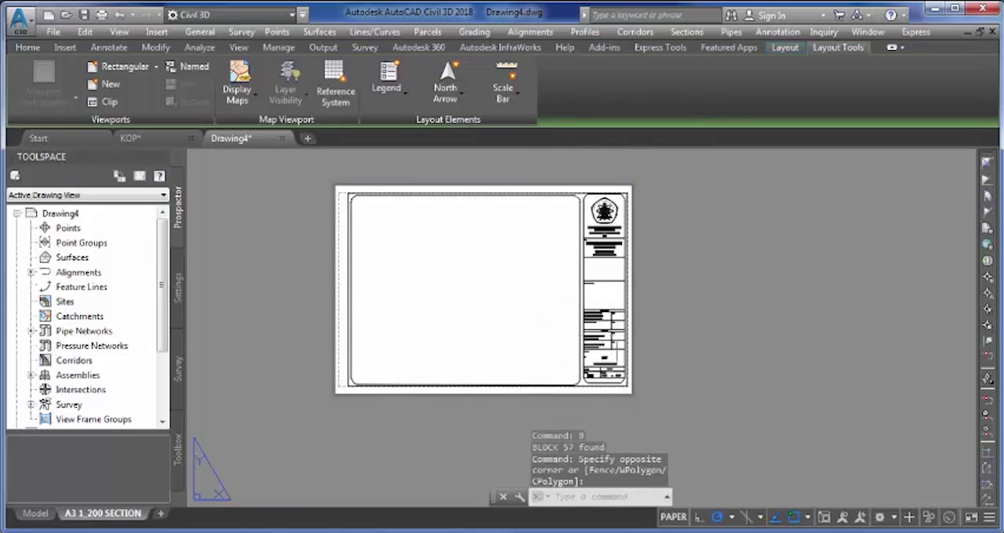
scroll(618, 335, up, 2)
scroll(618, 336, up, 2)
middle_drag(618, 335, 553, 289)
scroll(522, 375, up, 2)
scroll(522, 375, up, 5)
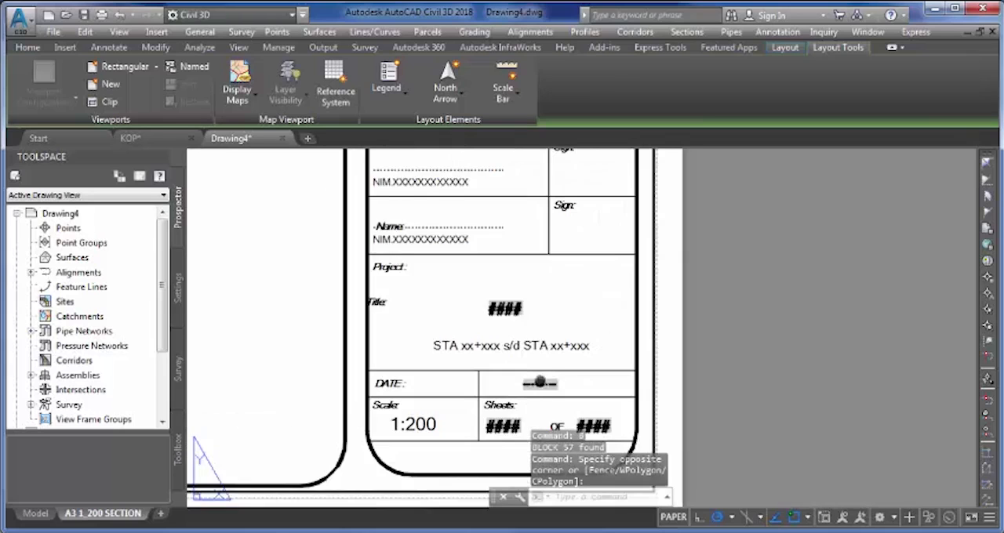
middle_drag(513, 355, 494, 270)
scroll(443, 384, down, 3)
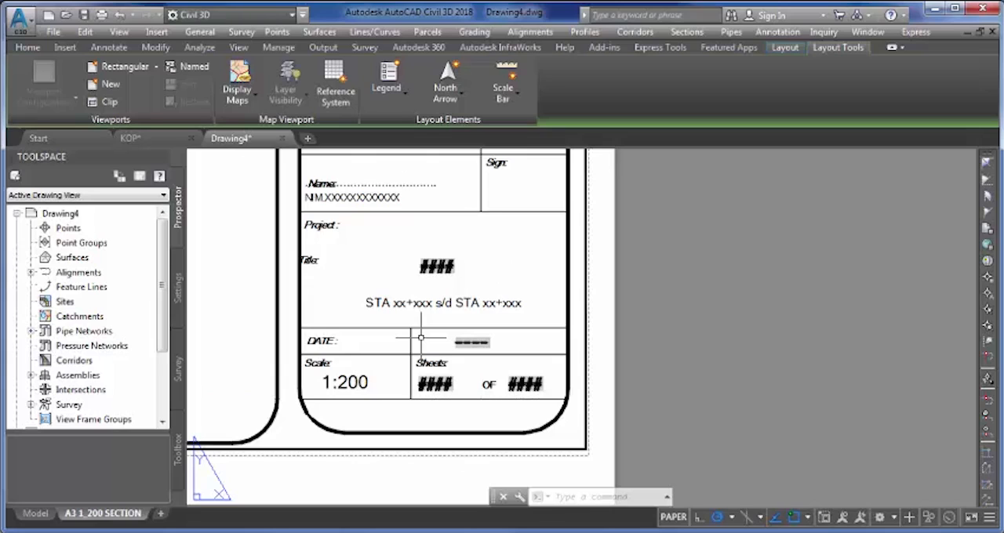
scroll(421, 338, down, 2)
middle_drag(363, 298, 559, 376)
scroll(432, 334, down, 4)
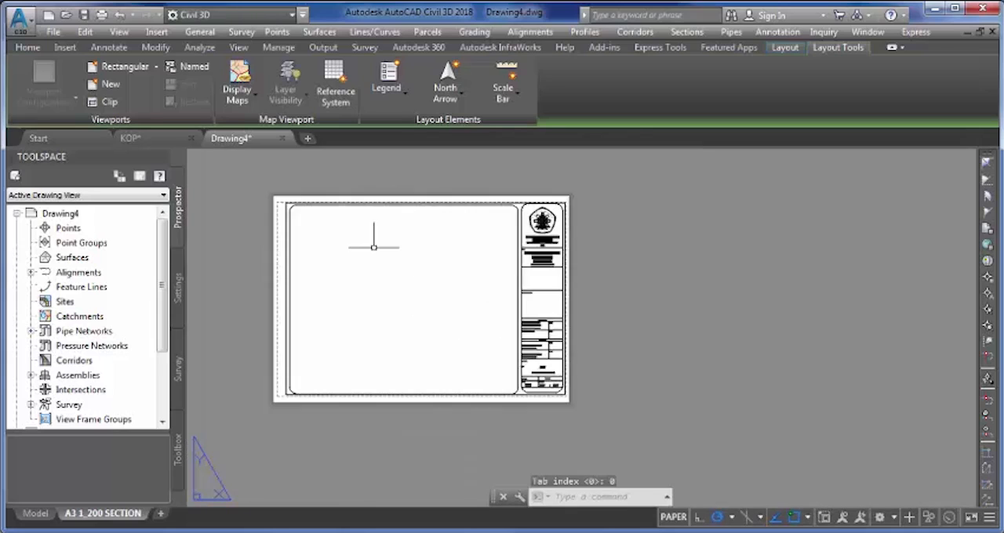
- Create a single viewport of about 319 by 263 units inside the drawing frame, spanning between its opposite rounded corners
click(109, 84)
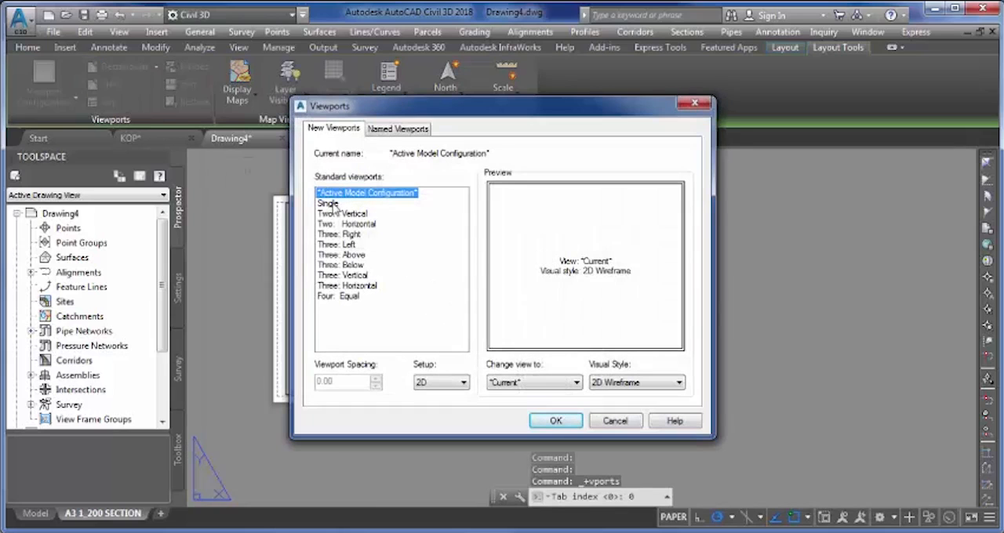
click(335, 206)
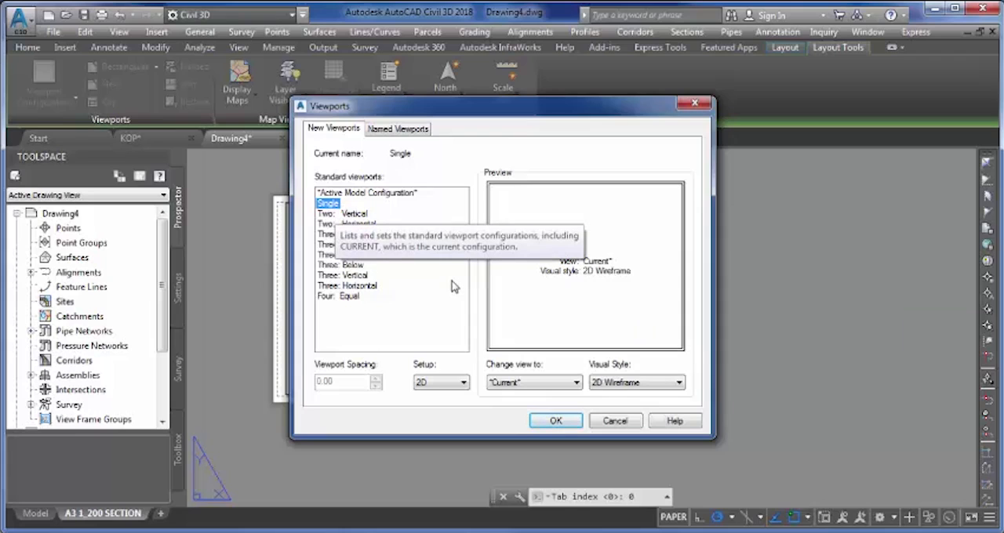
click(560, 422)
scroll(280, 212, up, 8)
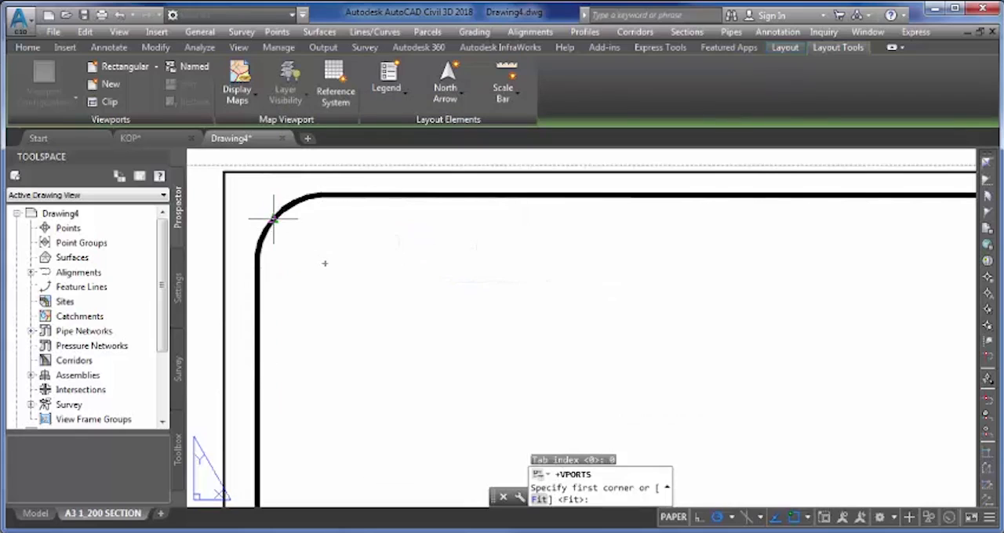
click(273, 220)
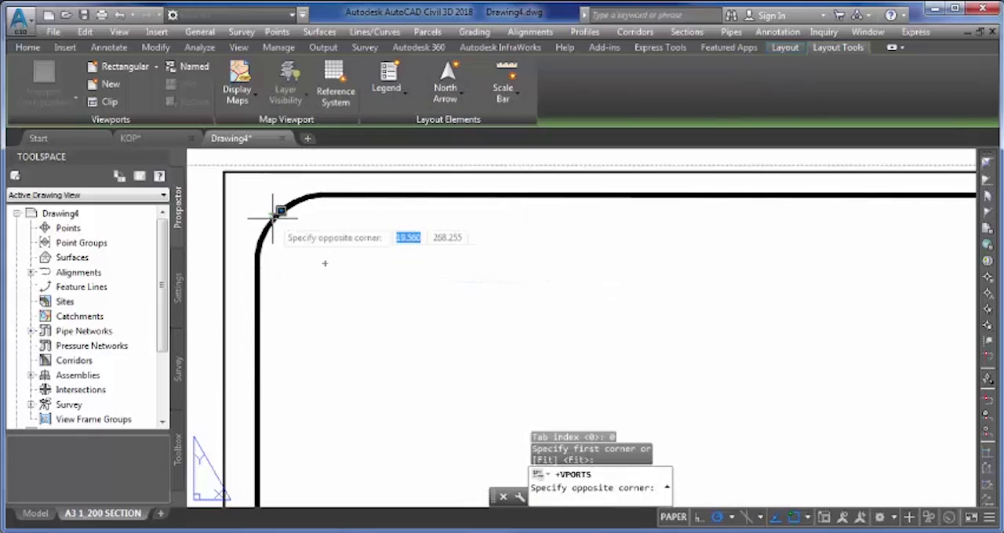
scroll(289, 236, down, 1)
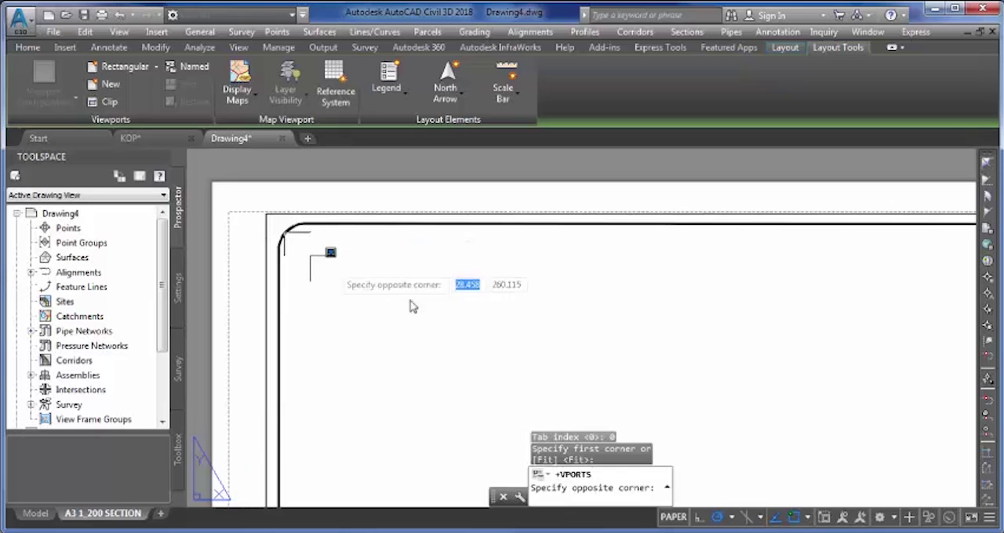
scroll(538, 318, up, 4)
scroll(502, 290, down, 4)
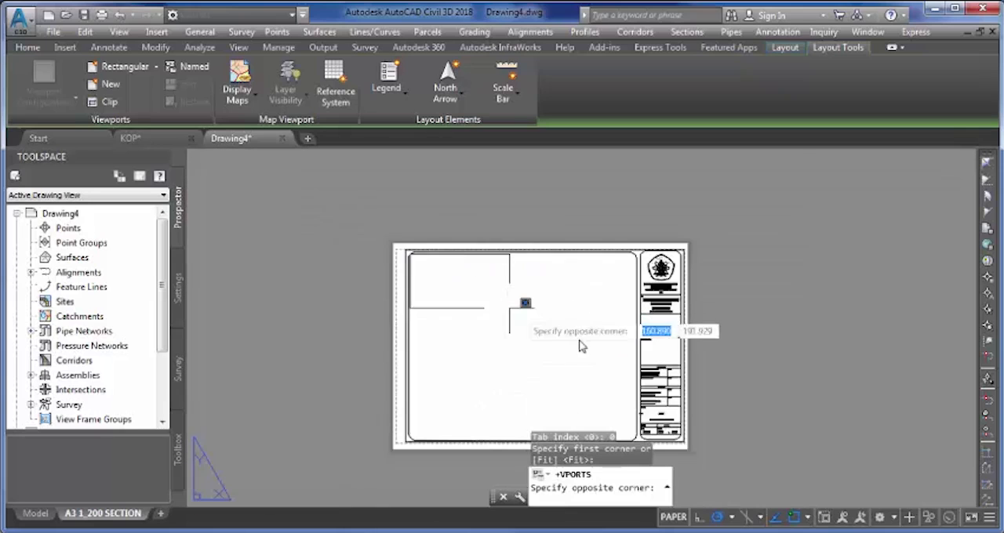
scroll(538, 368, up, 4)
scroll(549, 349, up, 6)
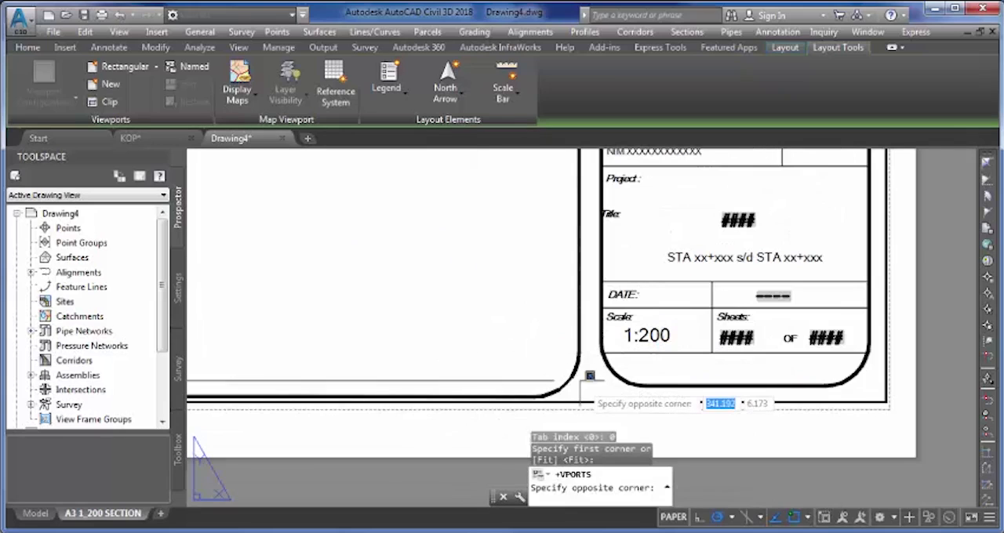
click(573, 379)
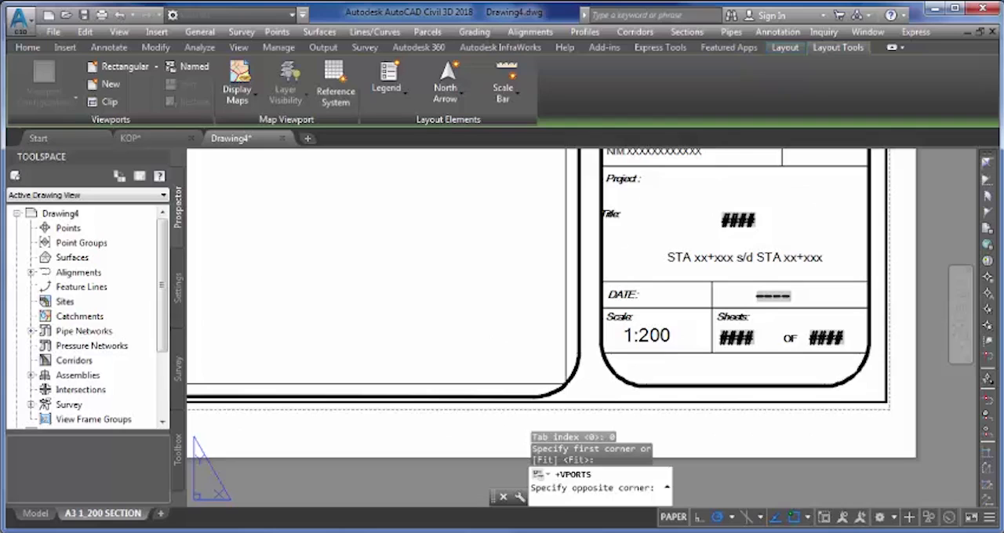
- Set the annotation scale of the new viewport to 1:200 in its properties
scroll(553, 370, down, 1)
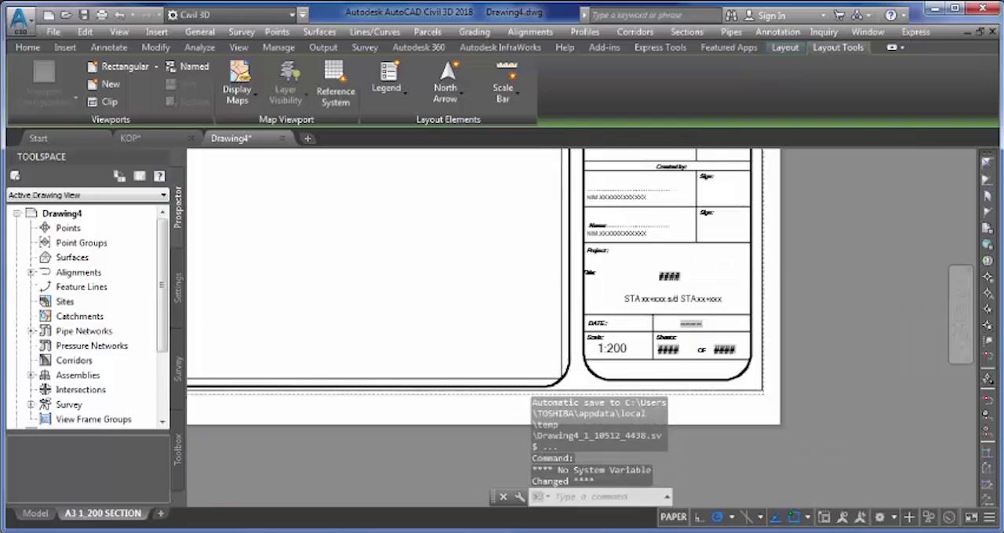
scroll(547, 367, down, 1)
scroll(578, 360, down, 1)
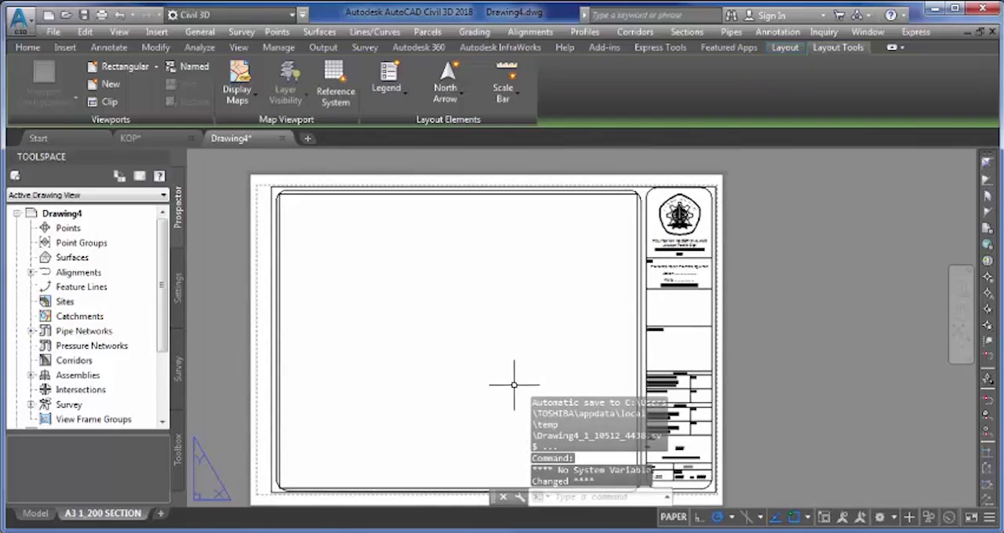
scroll(274, 353, up, 5)
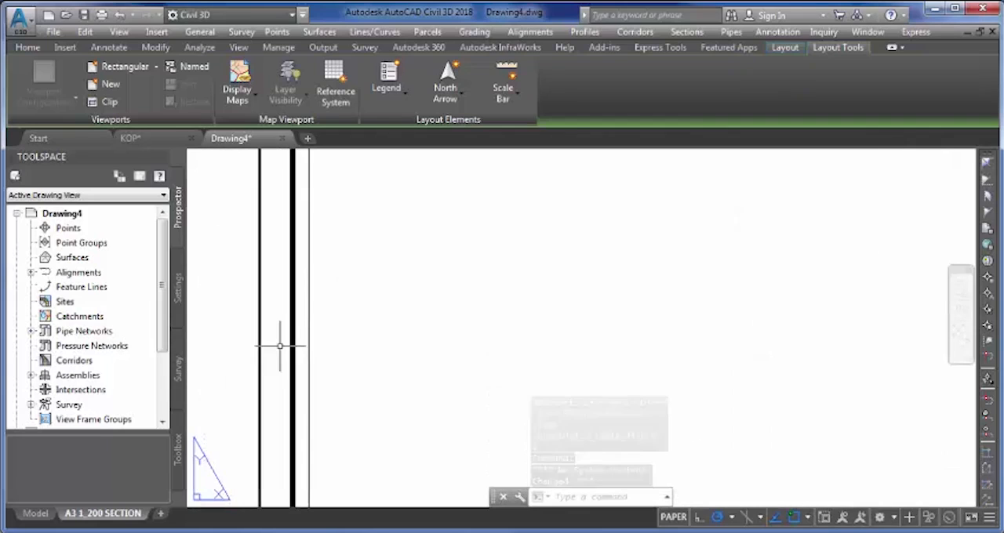
click(308, 304)
right_click(307, 305)
mouse_move(351, 220)
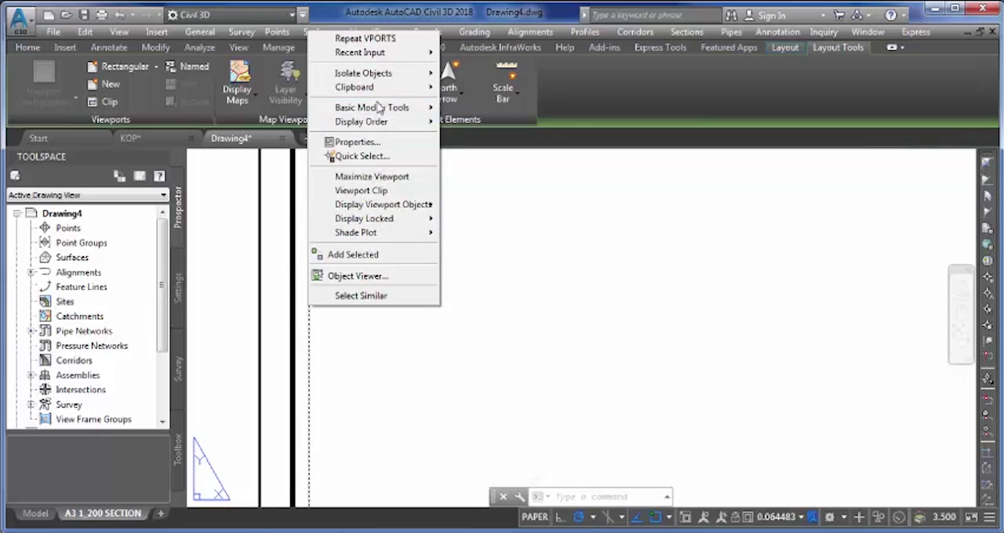
click(380, 143)
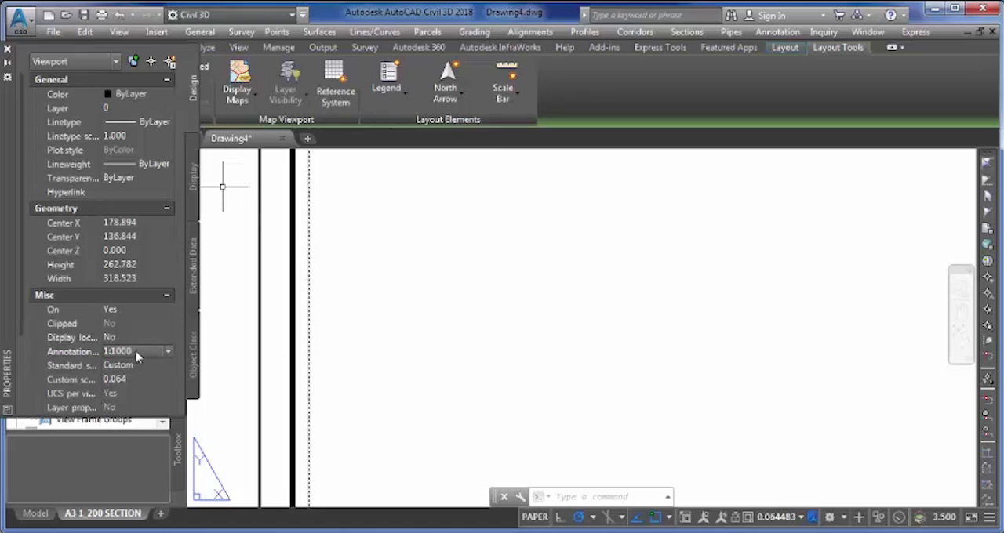
click(138, 354)
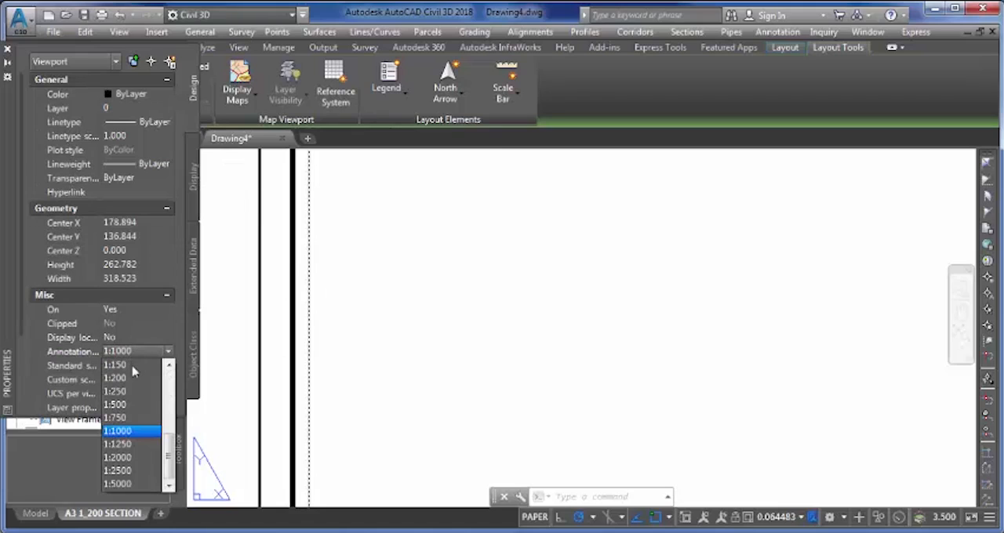
click(117, 378)
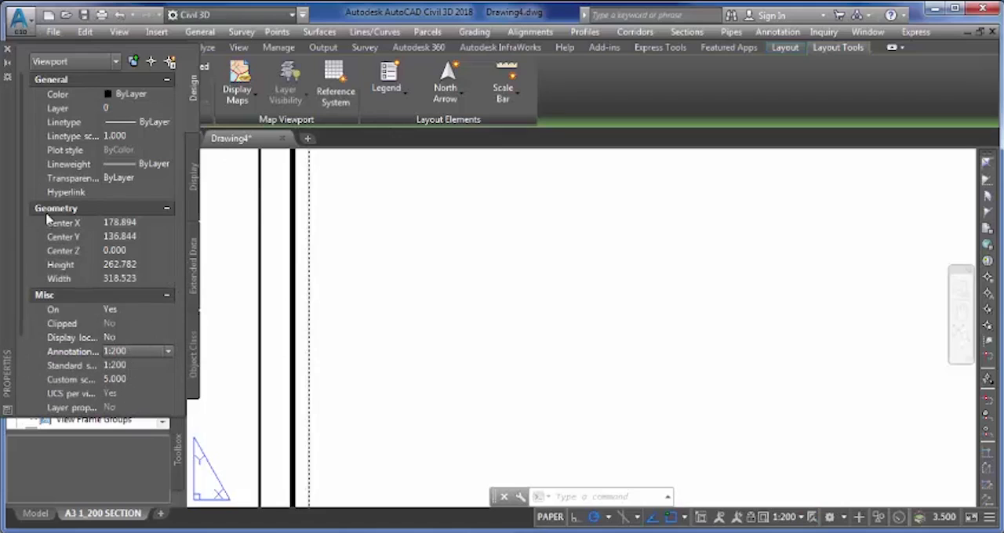
- Set the viewport type of the 1:200 viewport to Section in its properties
drag(22, 239, 20, 329)
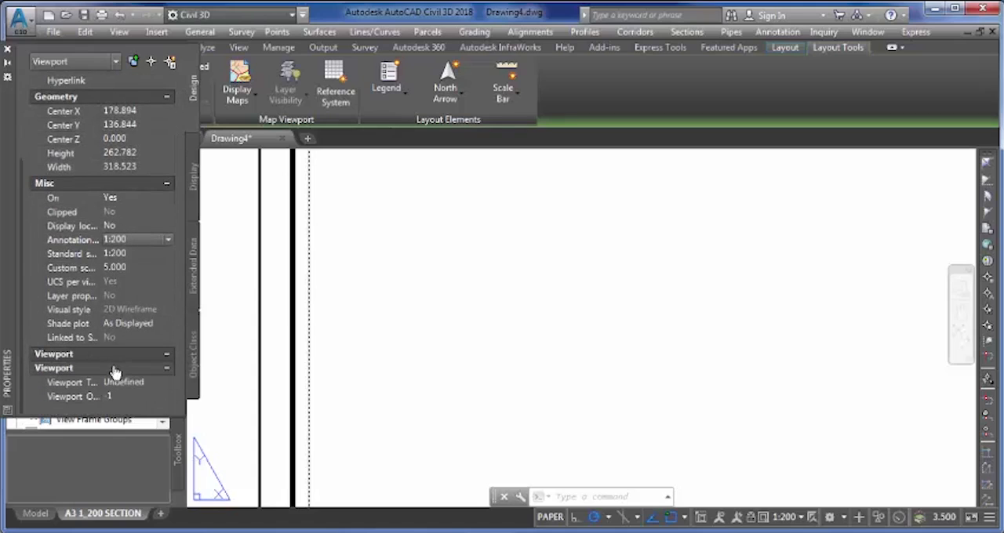
click(129, 379)
click(135, 385)
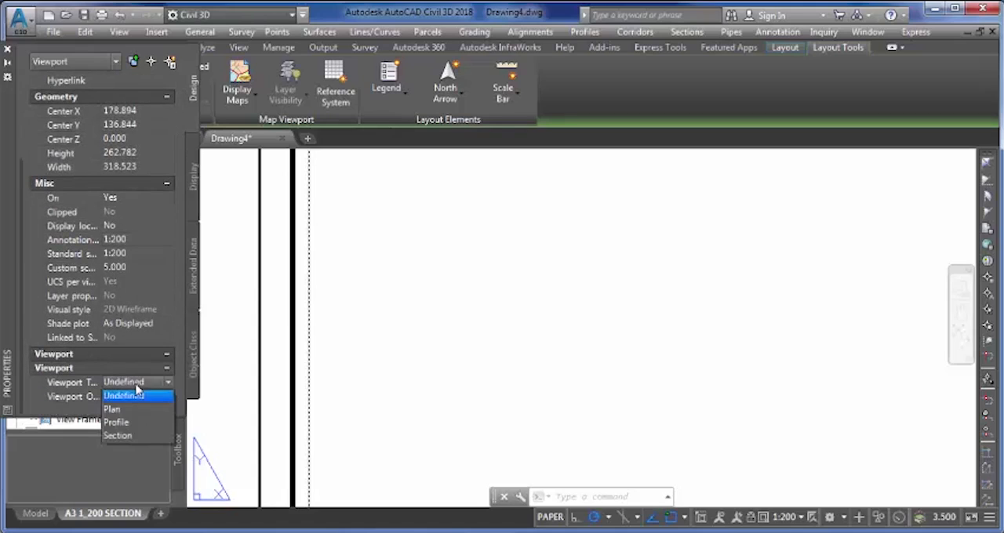
click(122, 436)
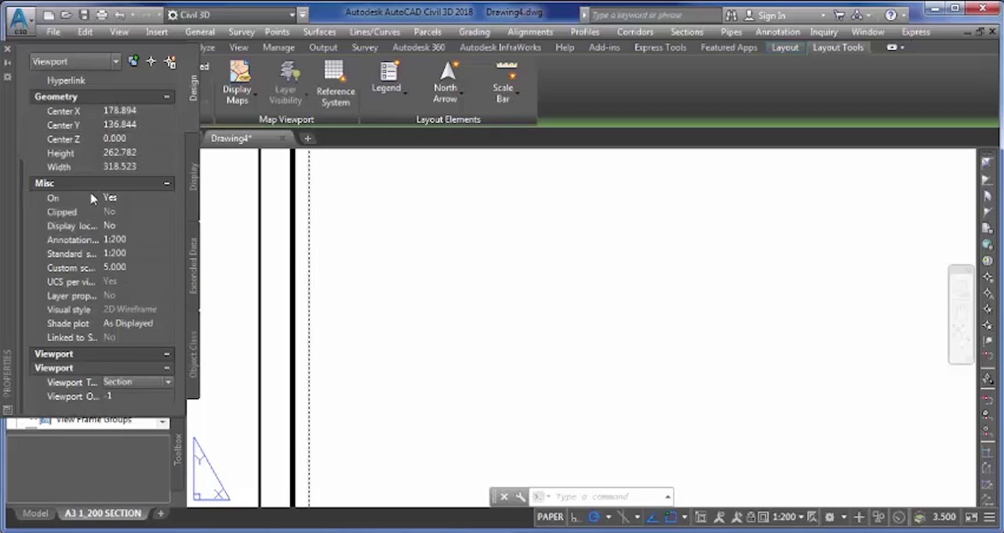
- Lock the display of the viewport, then close its properties and deselect it
drag(102, 227, 111, 227)
click(126, 226)
click(135, 226)
click(140, 240)
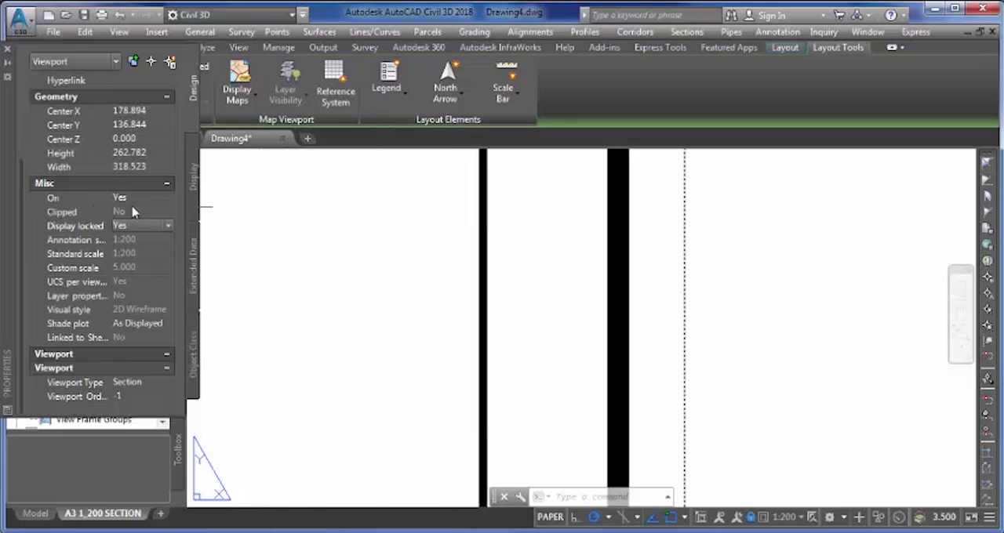
click(6, 50)
scroll(473, 289, down, 6)
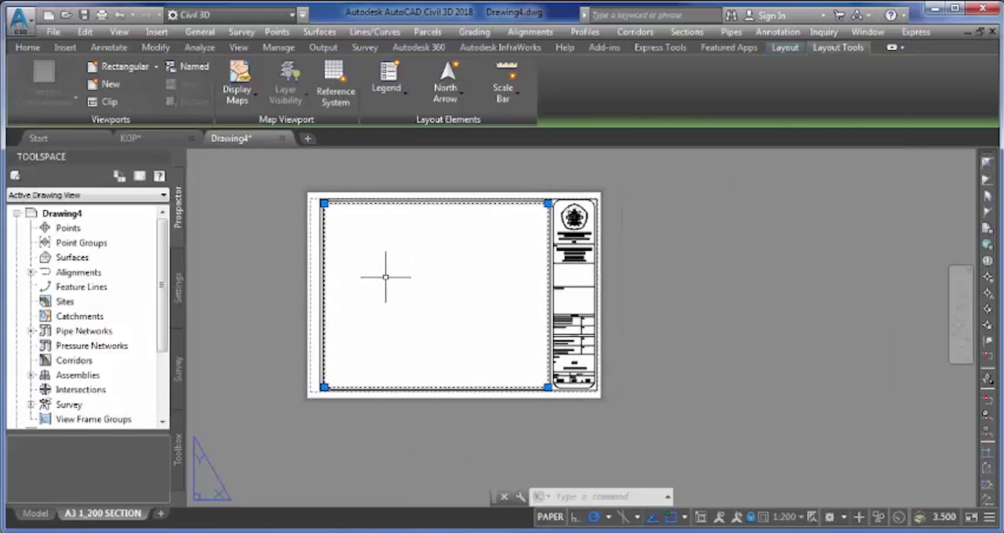
key(Escape)
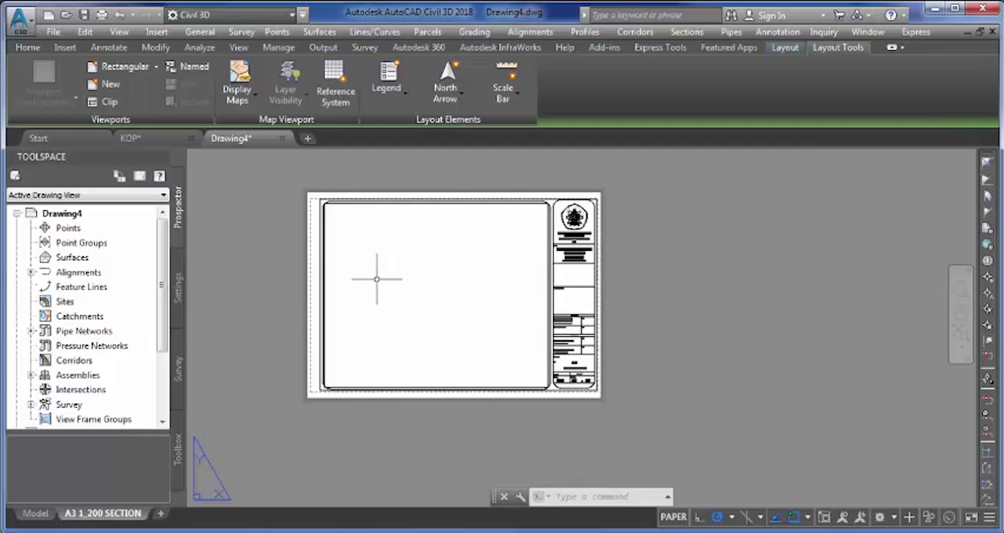
- Create a copy of the A3 1_200 SECTION layout and place it at the end
right_click(121, 515)
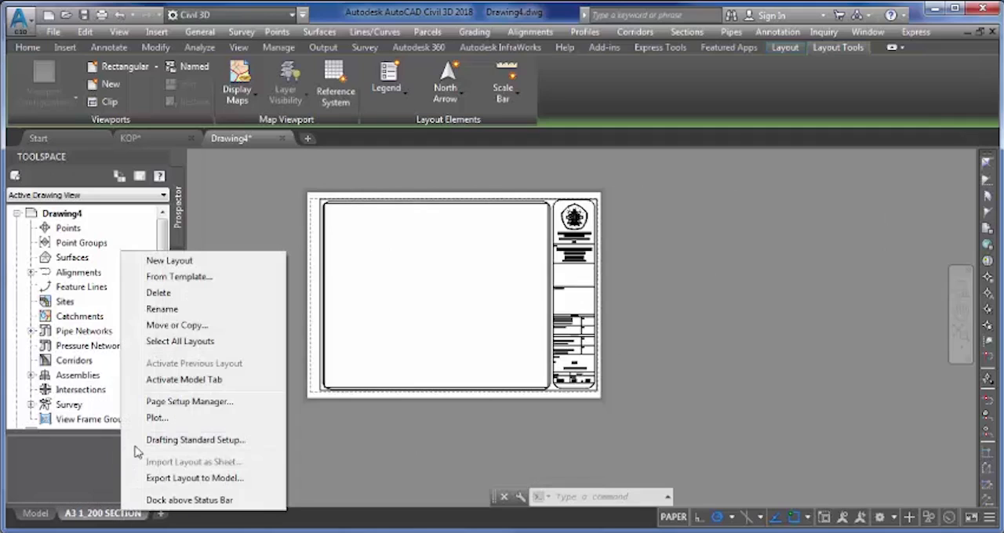
click(176, 327)
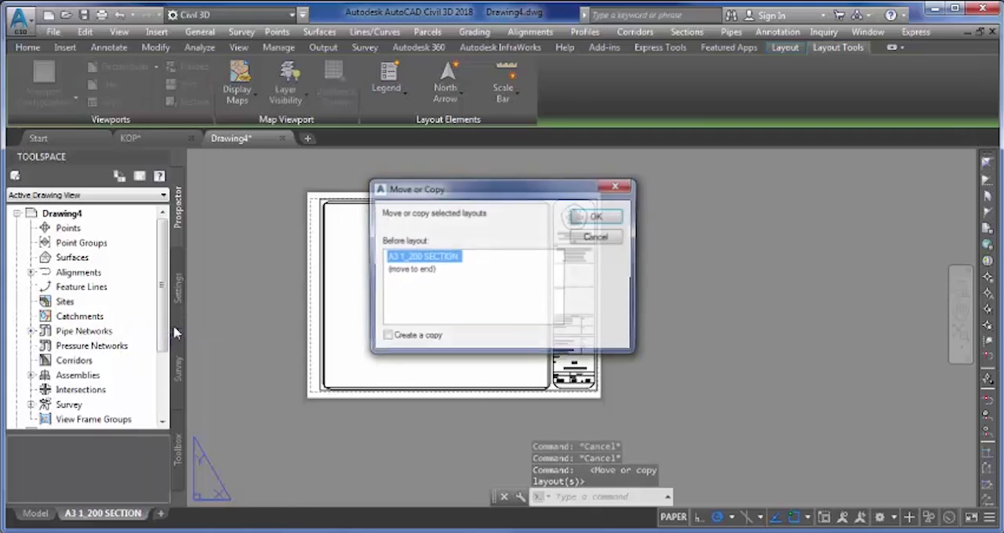
click(424, 271)
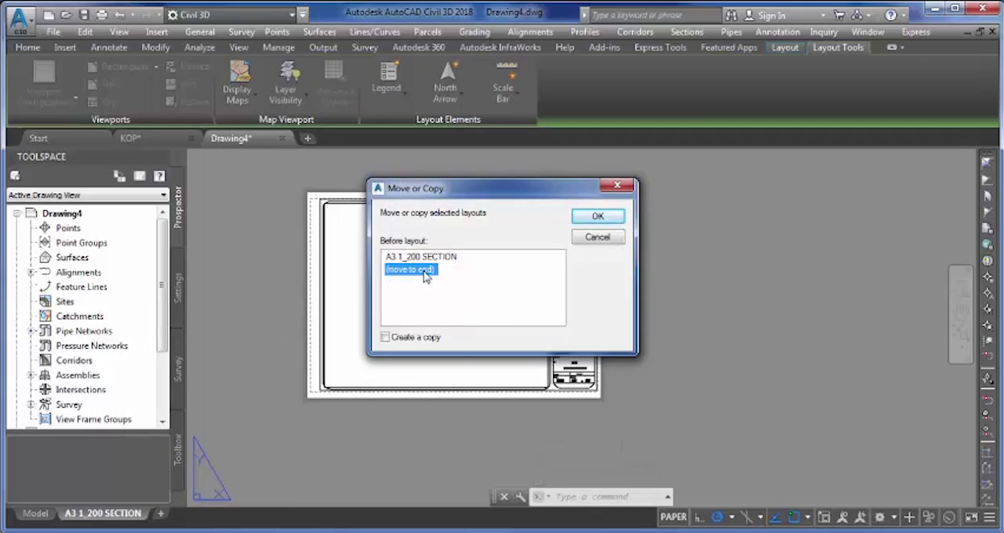
click(385, 338)
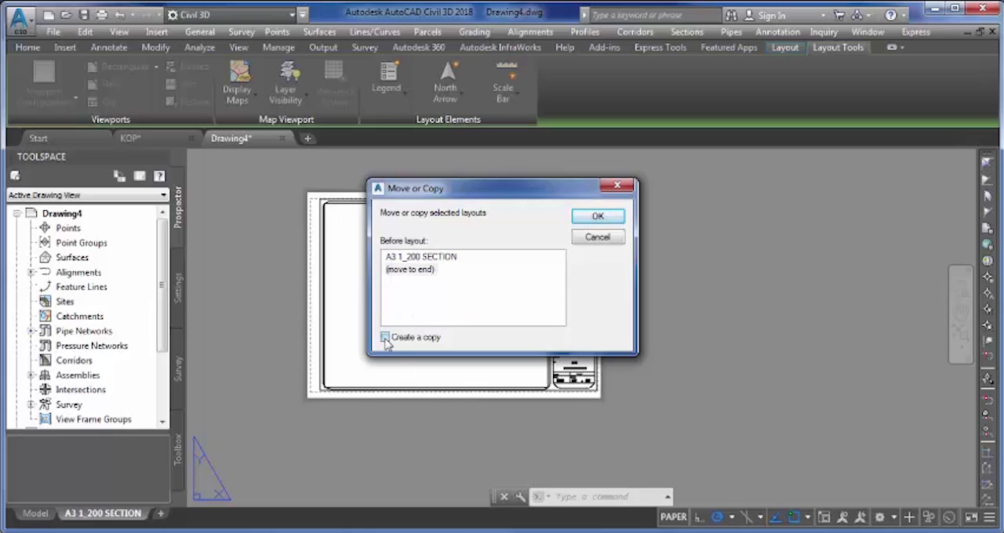
click(597, 218)
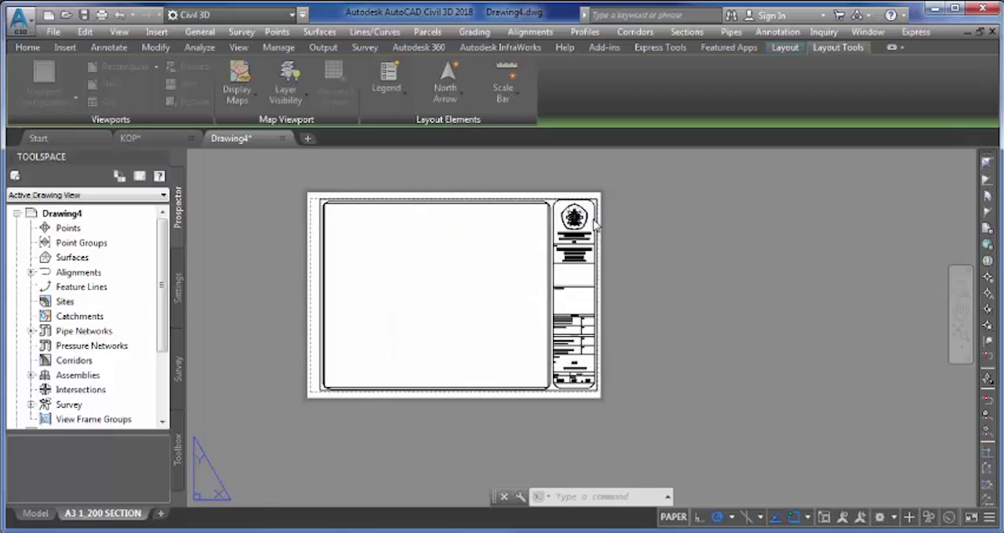
- Rename the copied layout as A3 1_500 SECTION
mouse_move(218, 523)
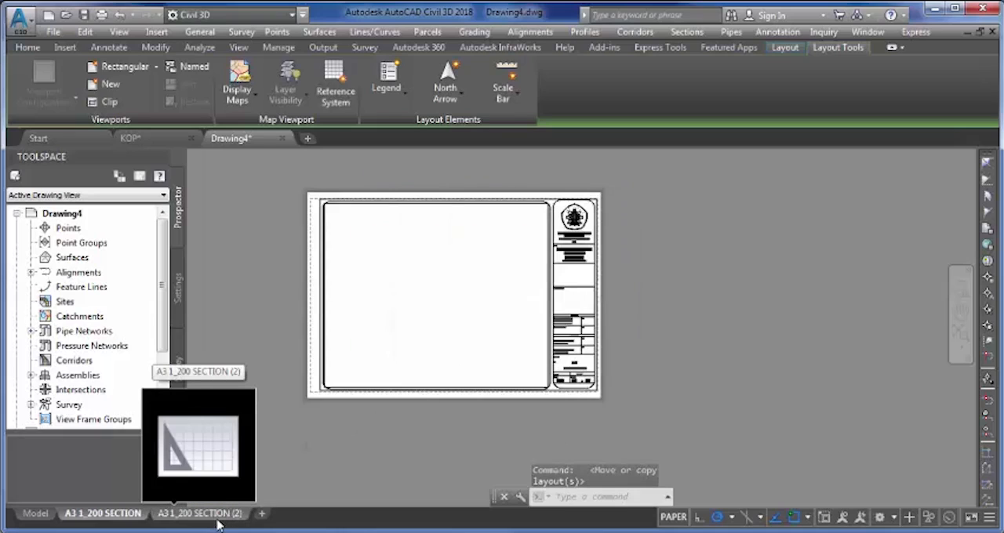
click(218, 520)
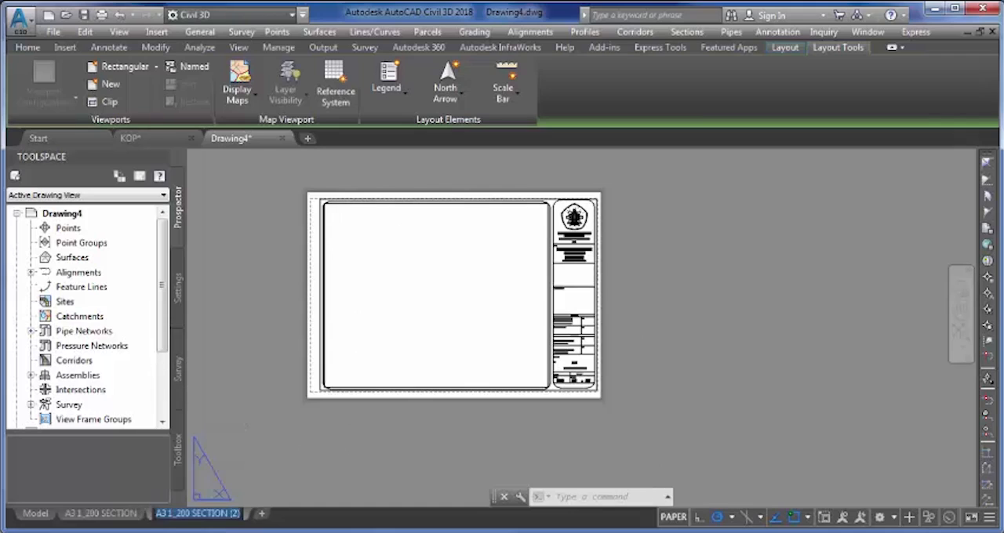
text(A3)
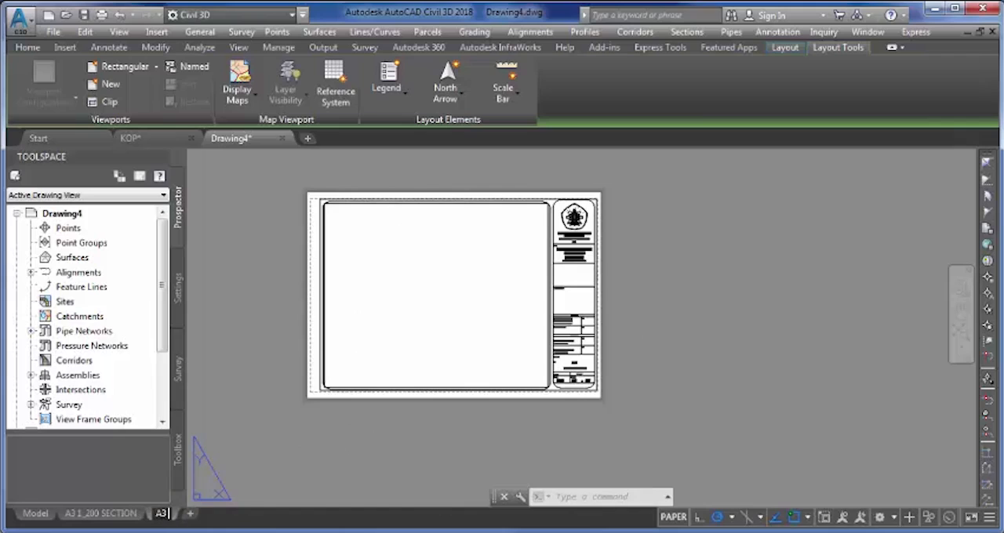
text( 1_500 S)
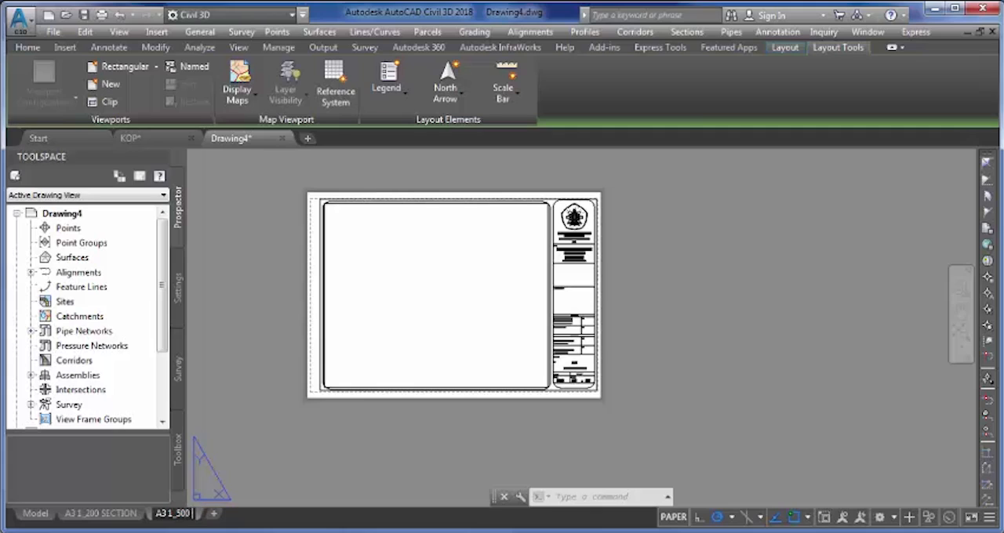
text(ECT)
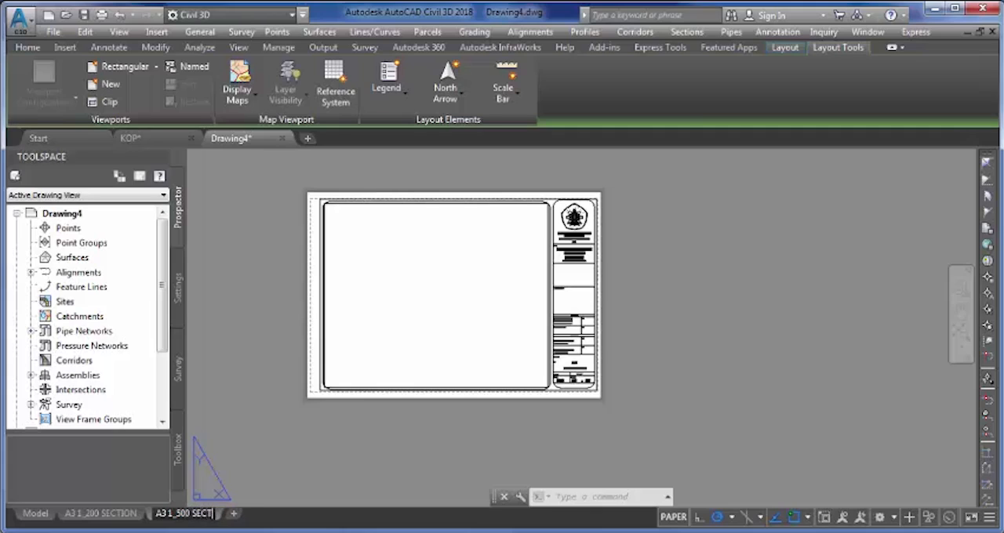
text(ION)
key(Return)
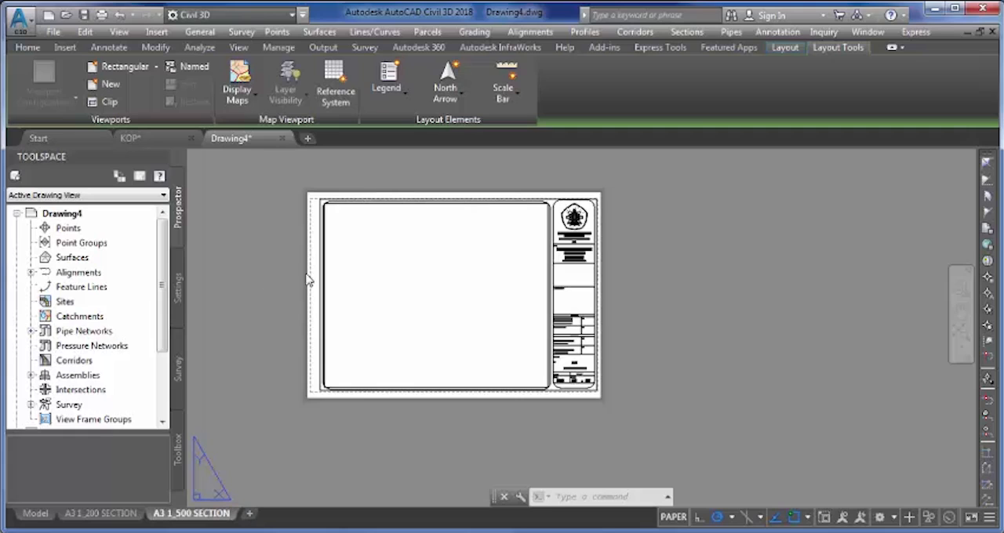
- Examine the Scale cell in the title block of the A3 1_500 SECTION layout
click(373, 227)
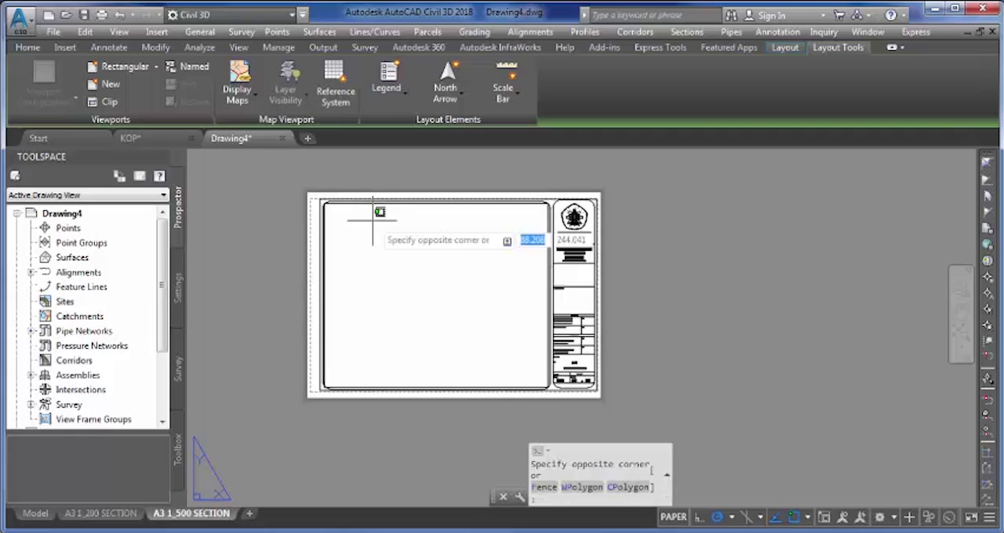
key(Escape)
middle_drag(566, 317, 433, 311)
scroll(451, 410, up, 6)
scroll(392, 329, up, 6)
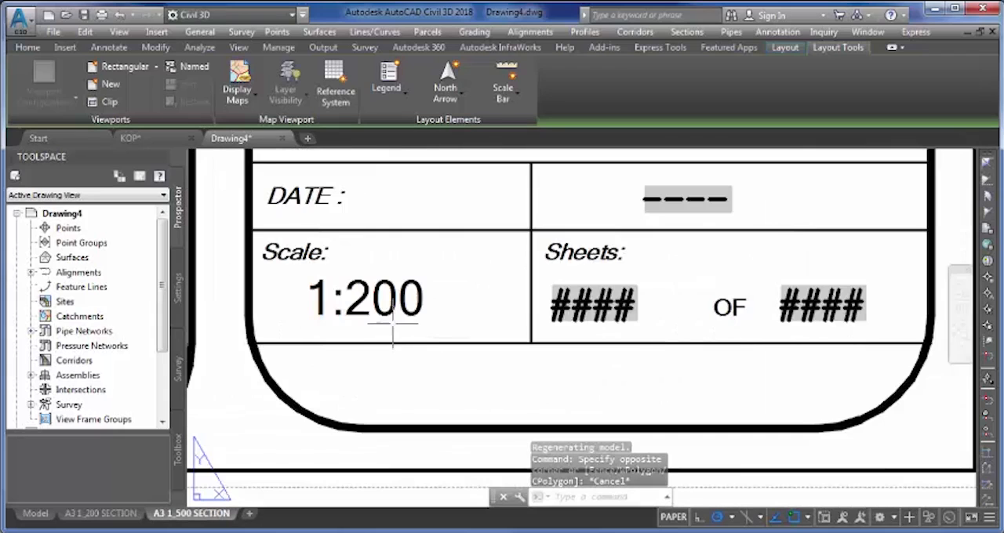
click(396, 297)
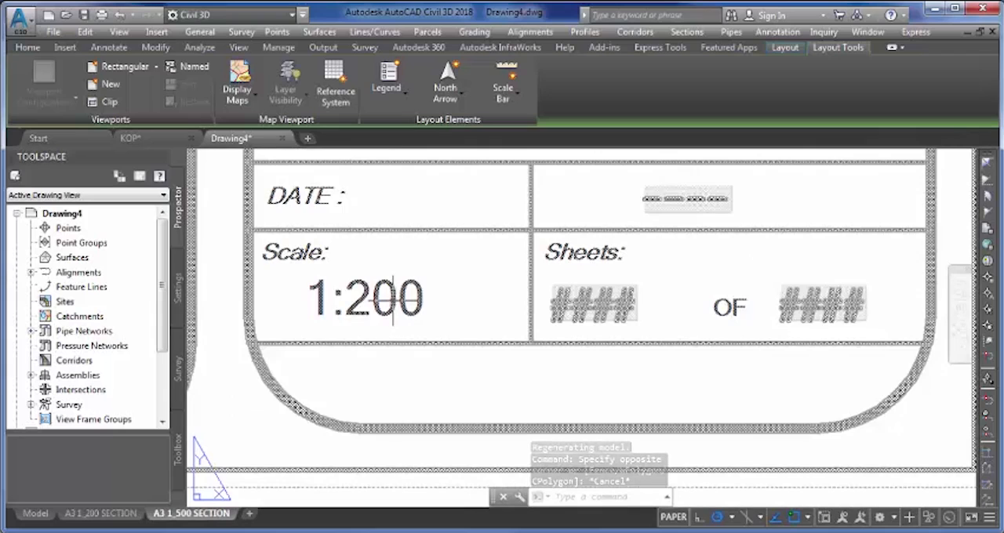
key(Escape)
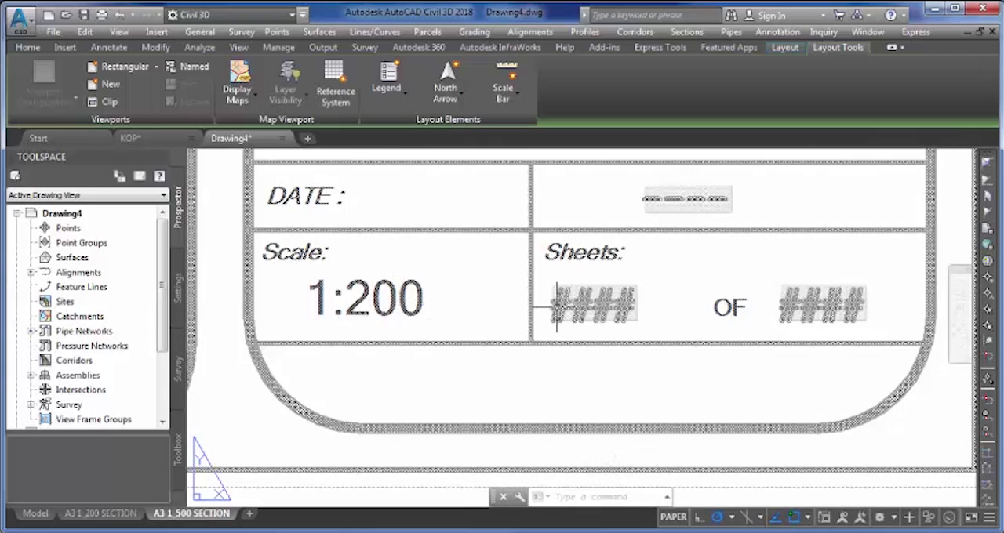
scroll(399, 302, down, 2)
scroll(399, 302, down, 4)
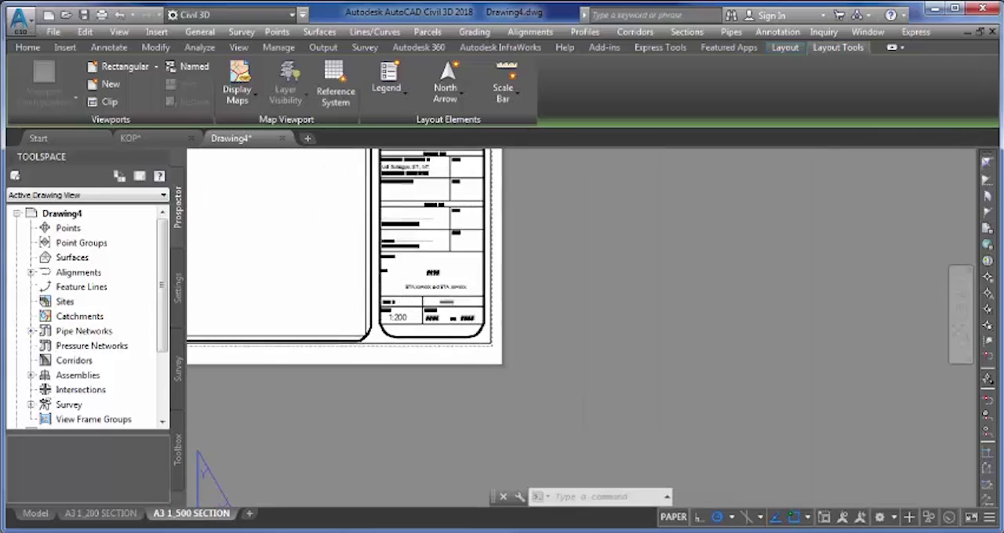
- Explode the frame and title block in the A3 1_500 SECTION layout with the EXPLODE command
text(EX)
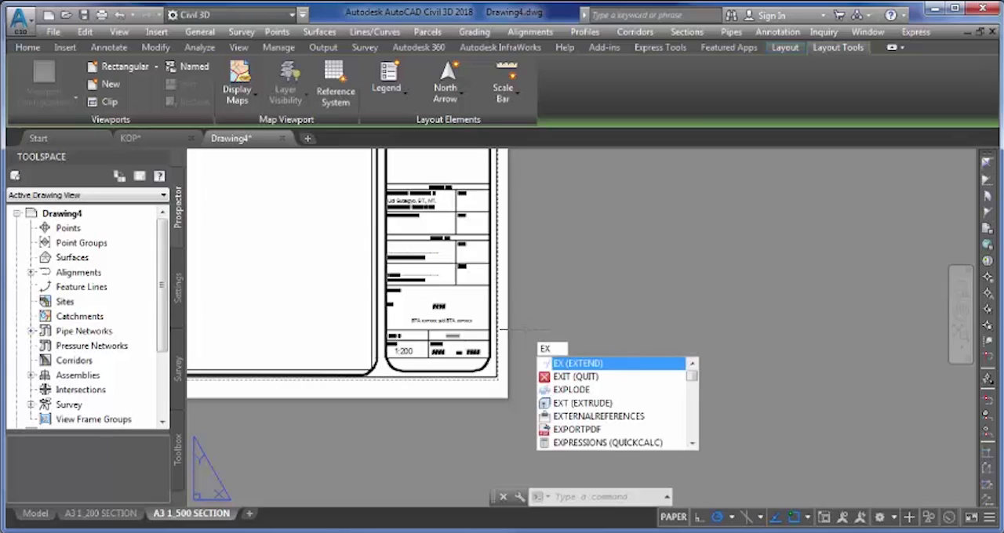
text(P)
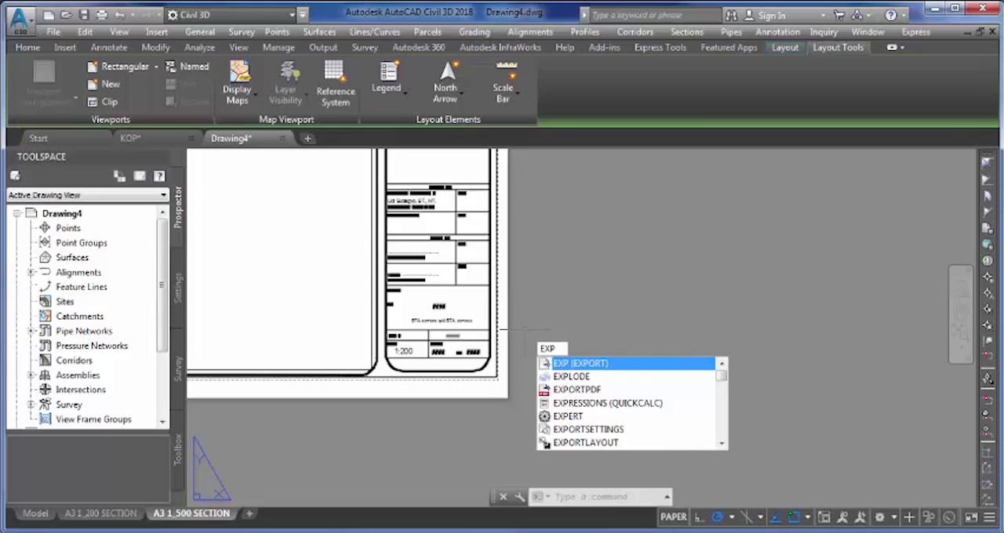
key(Down)
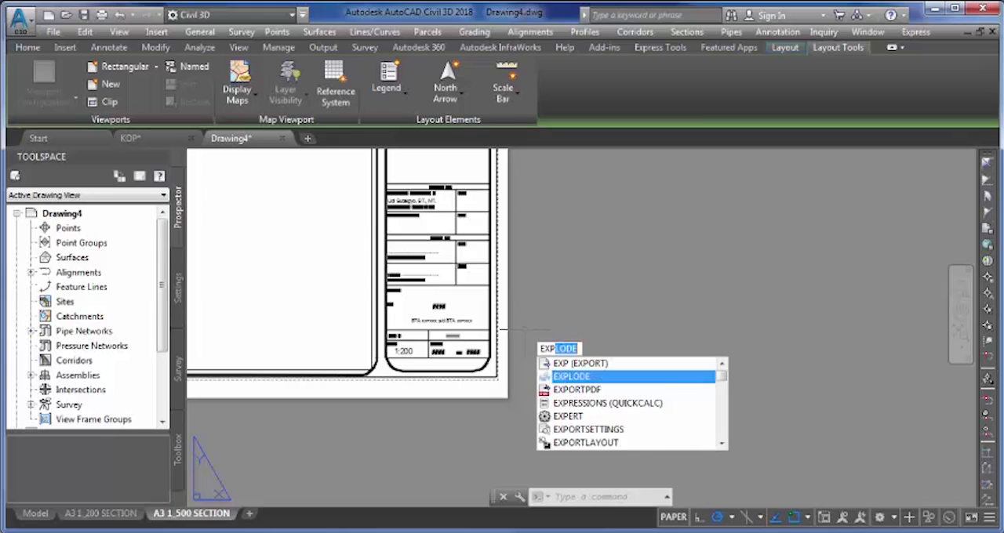
key(Return)
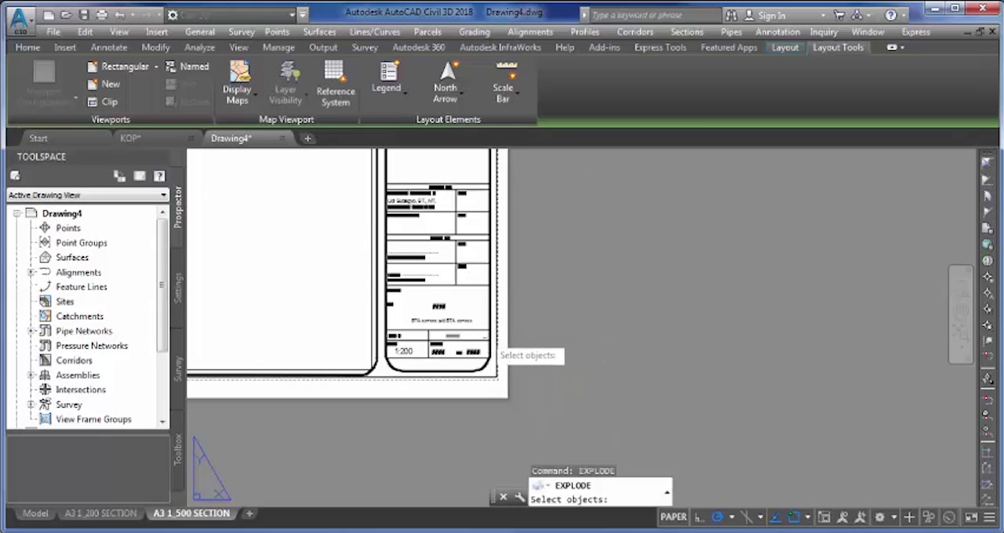
click(491, 332)
click(488, 329)
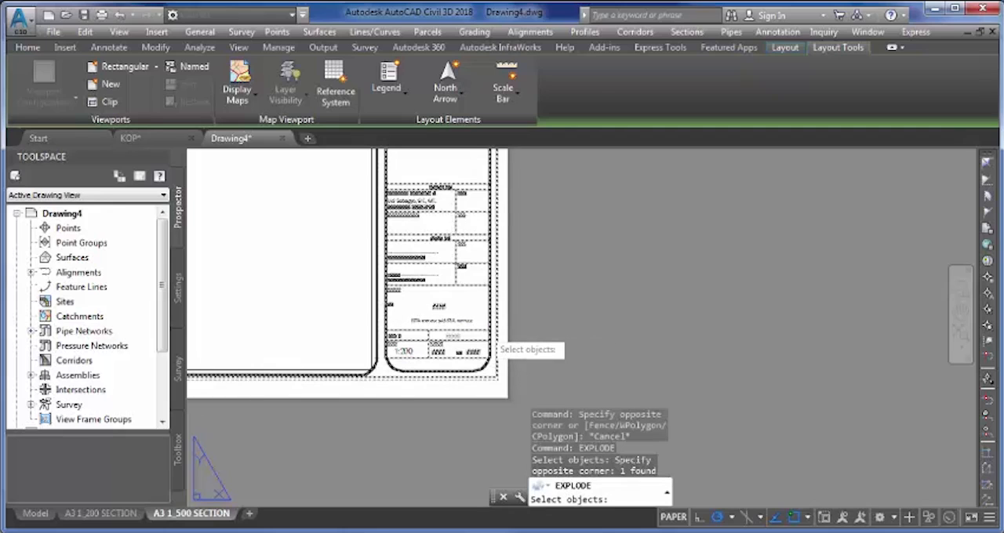
key(Return)
- Change the text in the title block's Scale cell to 1:500
scroll(395, 345, up, 3)
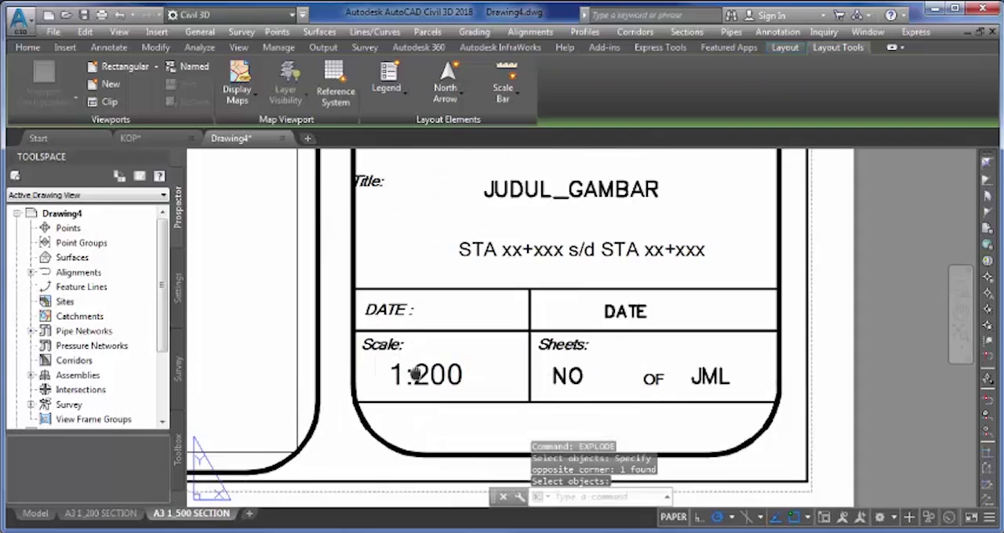
scroll(416, 374, up, 4)
click(430, 364)
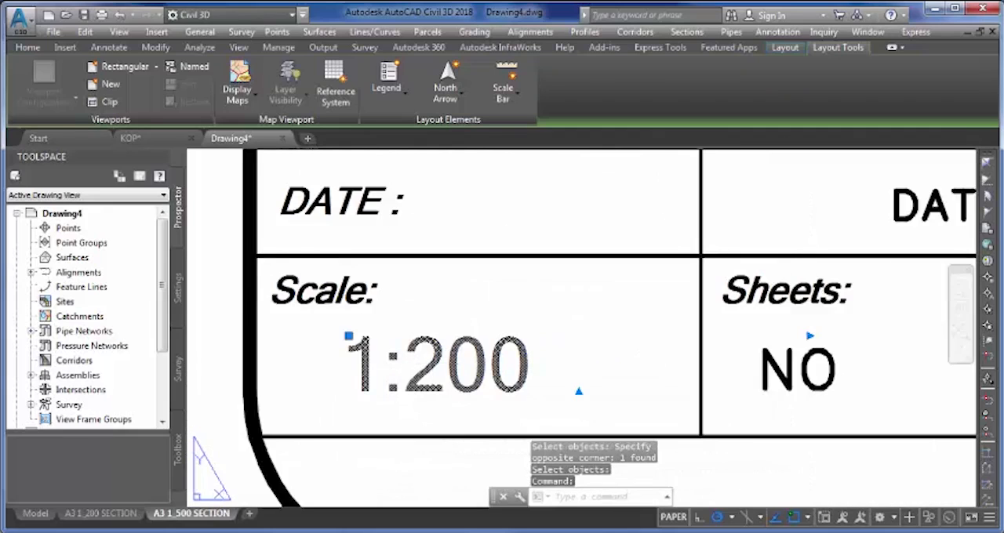
double_click(430, 364)
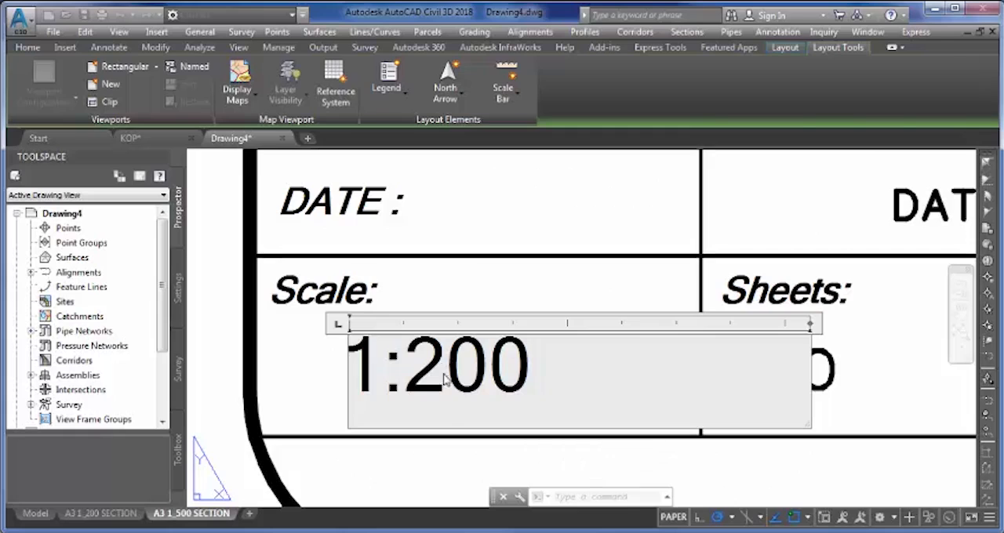
drag(445, 362, 403, 366)
text(5)
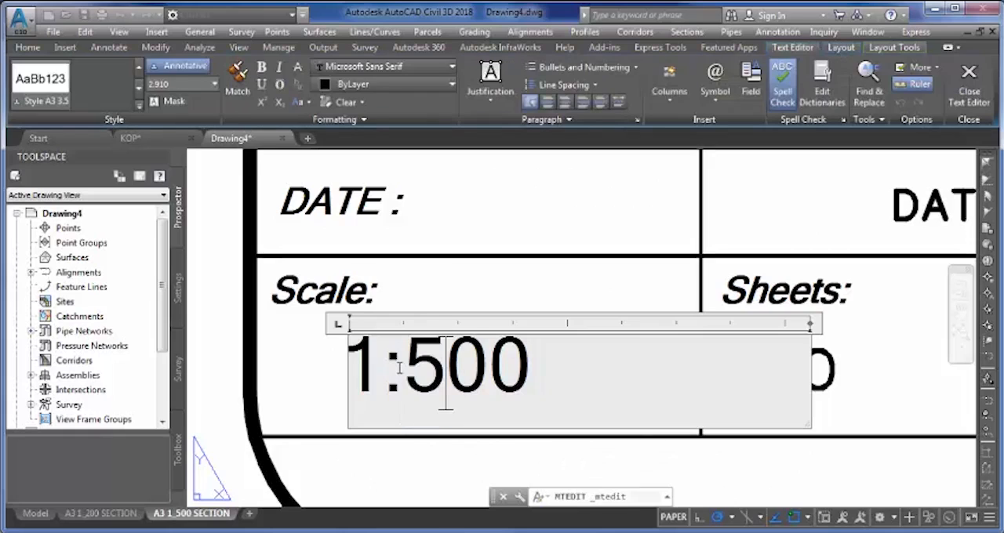
click(473, 292)
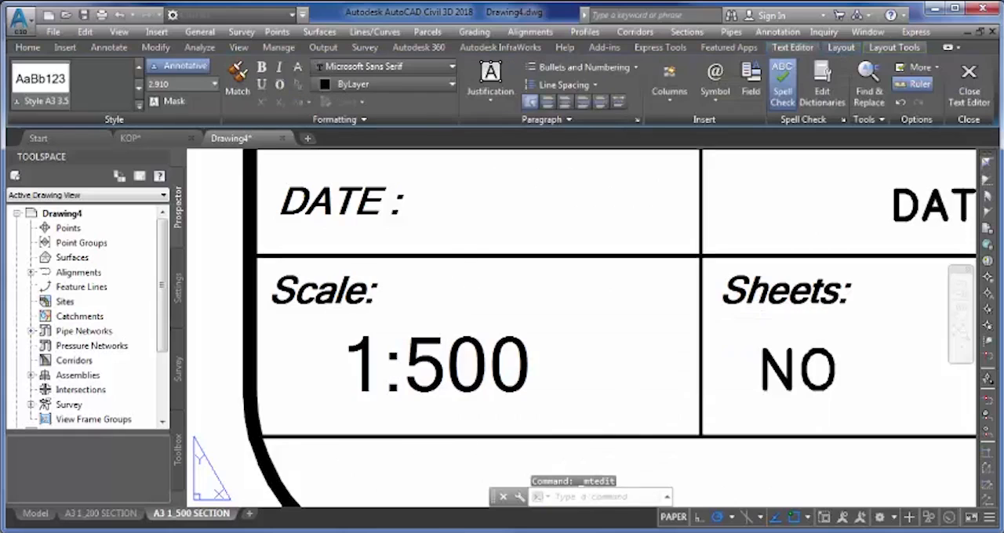
scroll(506, 307, down, 1)
scroll(519, 310, down, 2)
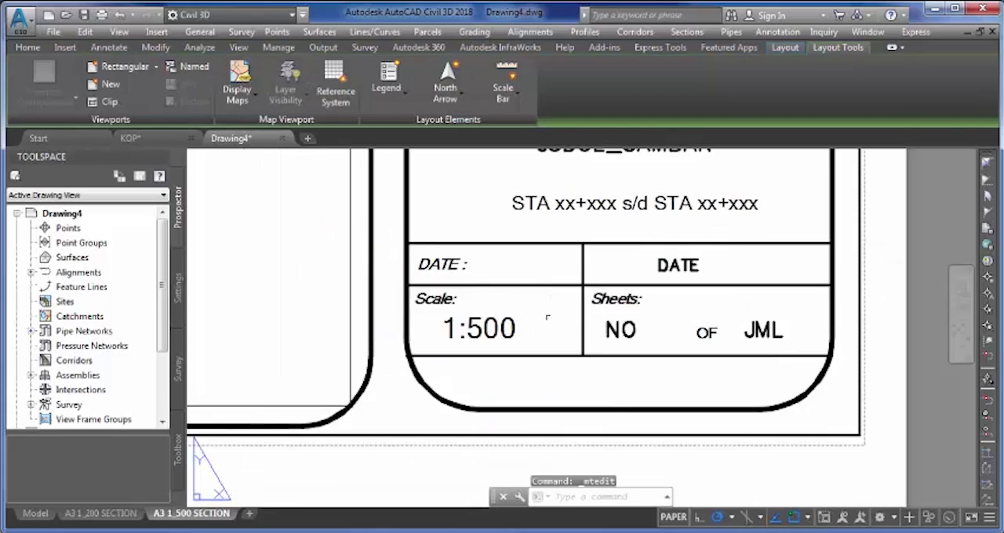
middle_drag(533, 324, 469, 321)
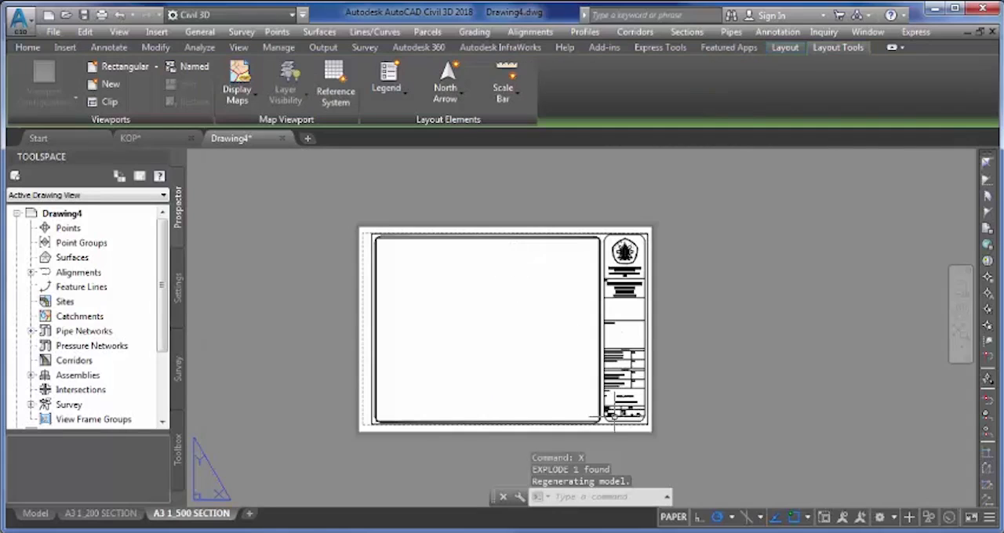
scroll(390, 239, up, 6)
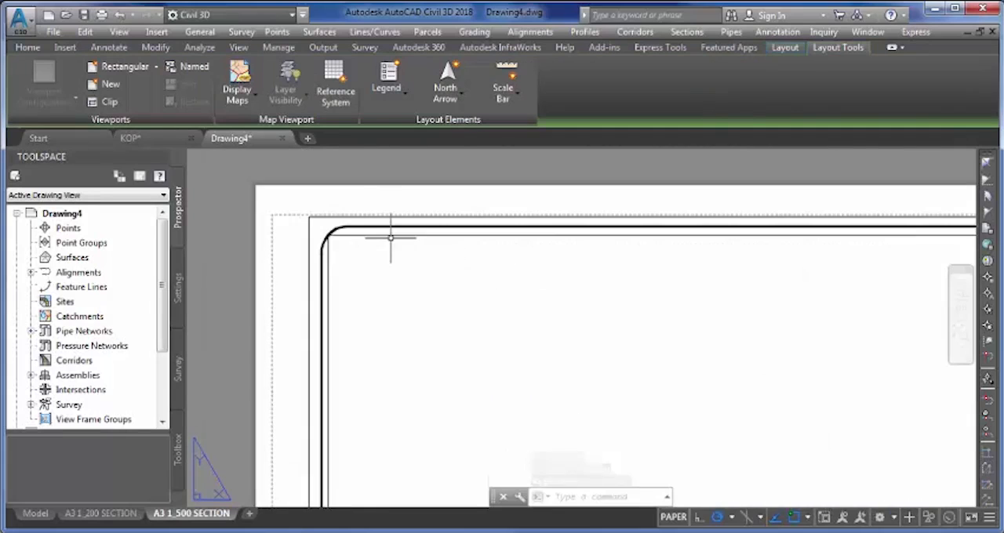
- Delete the rectangular viewport just inside the rounded frame in the A3 1_500 SECTION layout
click(397, 235)
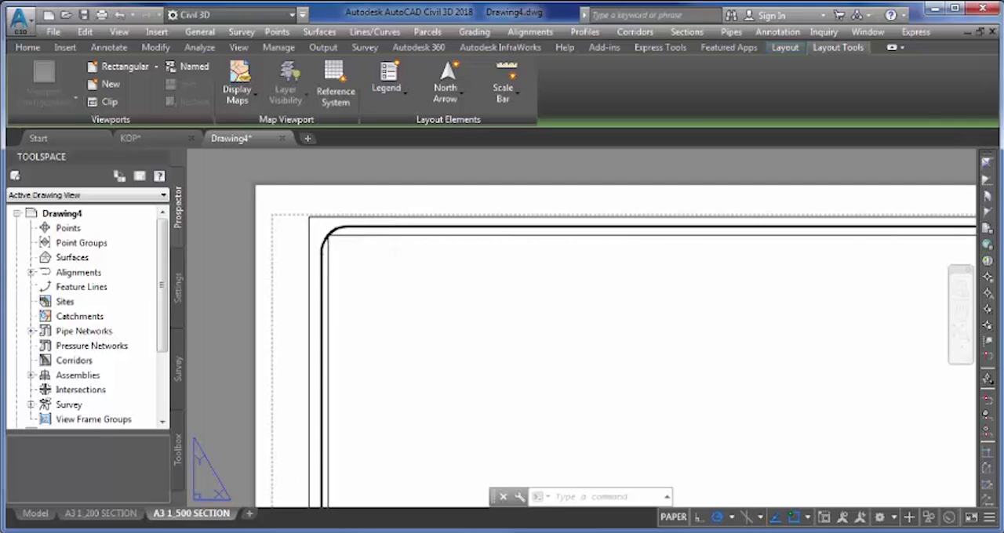
key(Delete)
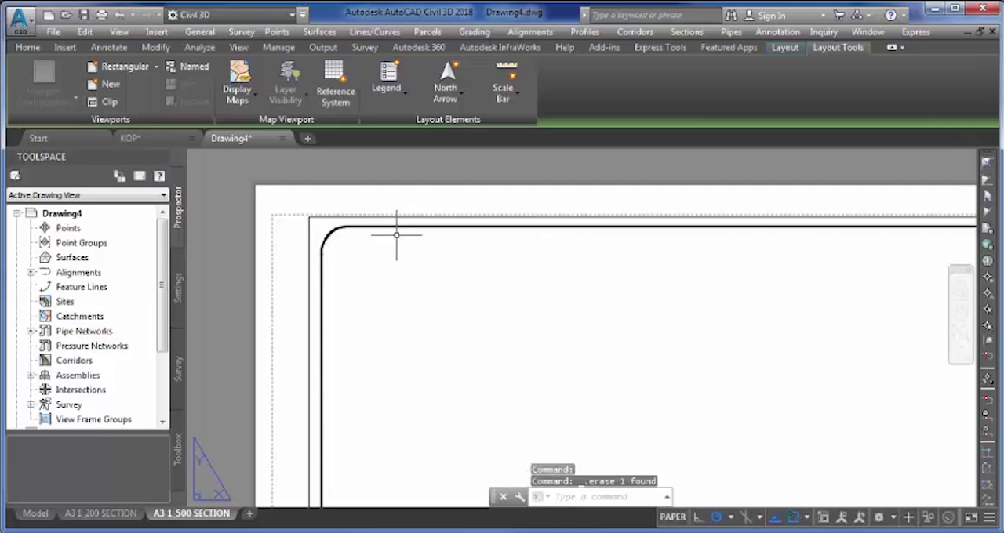
- Start a new block definition from the entire frame and title block in the A3 1_500 SECTION layout
scroll(397, 235, down, 6)
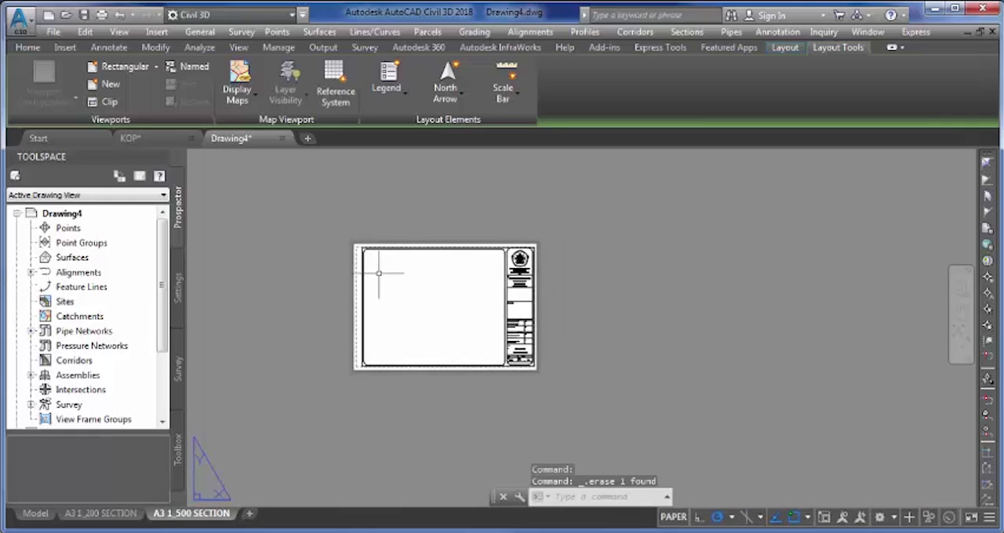
click(341, 234)
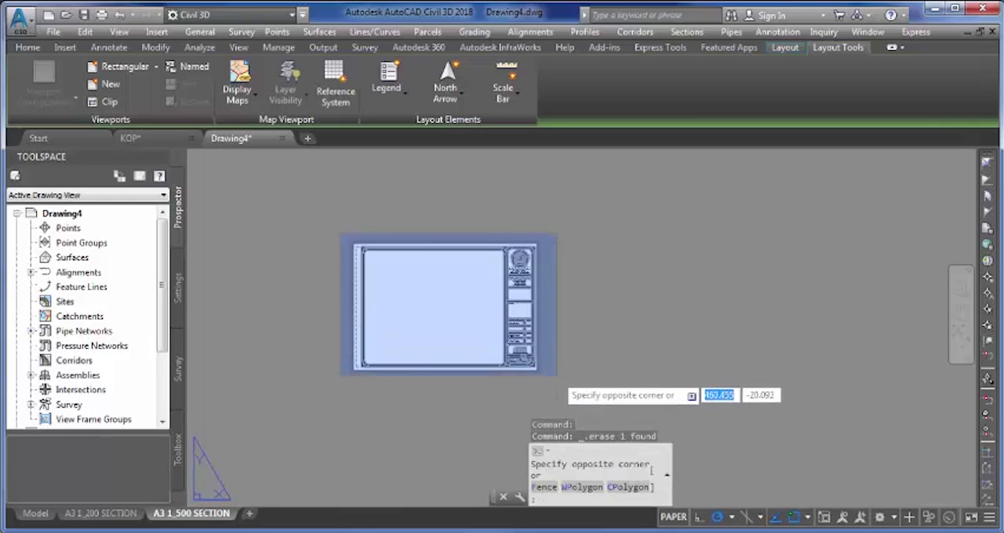
click(555, 374)
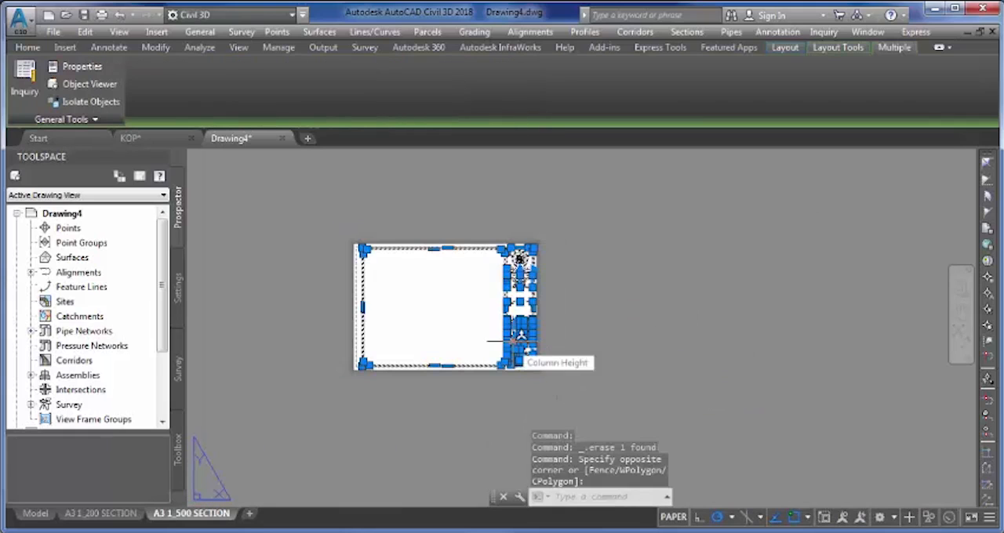
text(B)
key(Return)
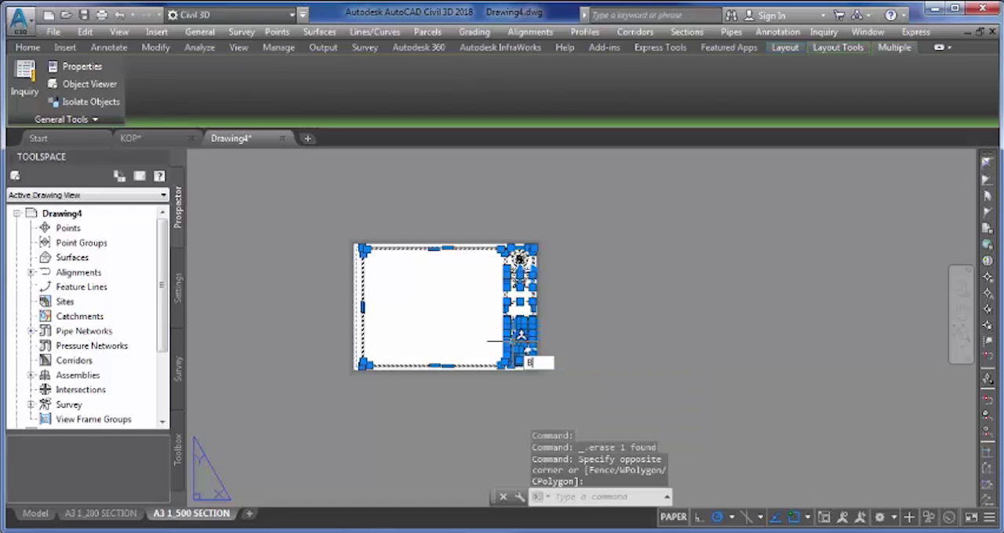
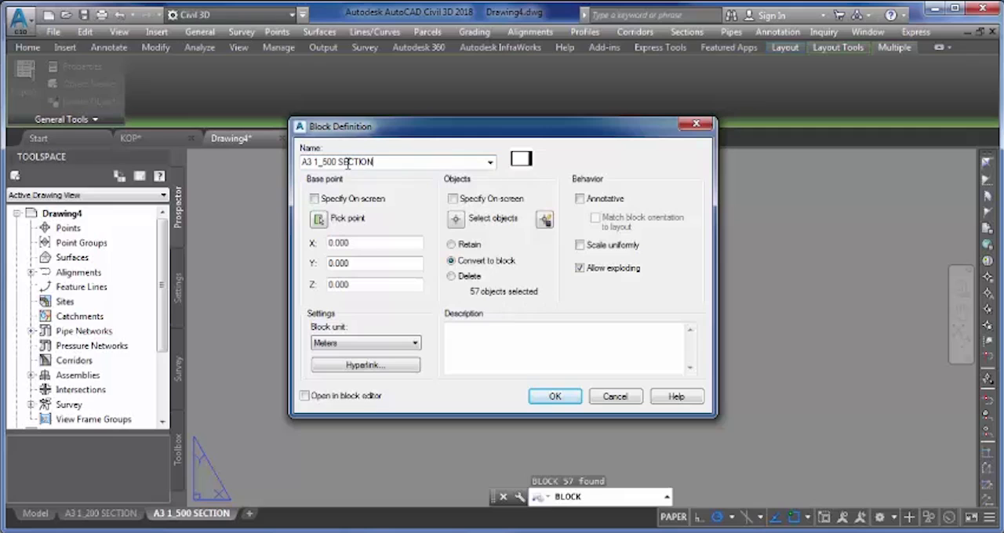
- Save the selected frame and title block under the block name A3 1_500 SECTION, redefining the existing definition
click(558, 398)
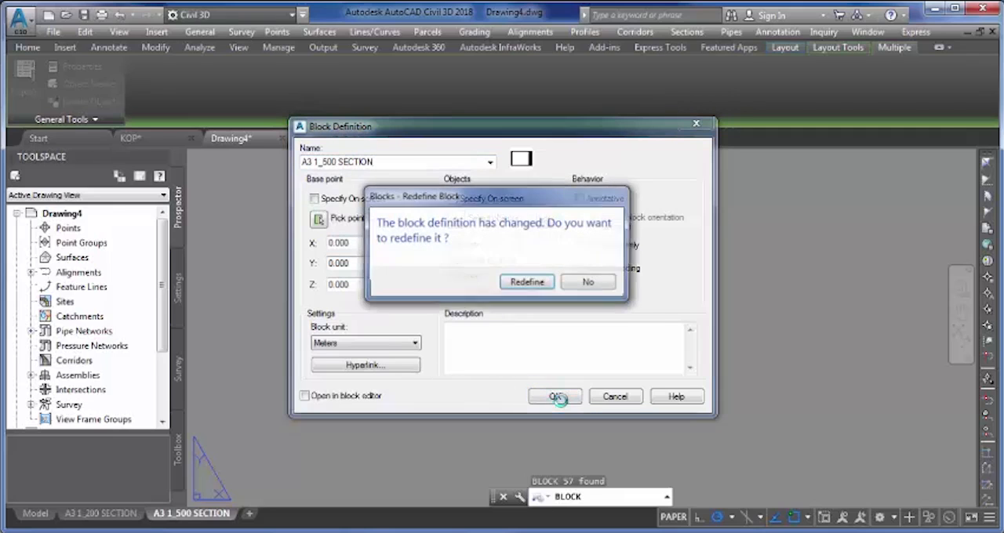
click(531, 287)
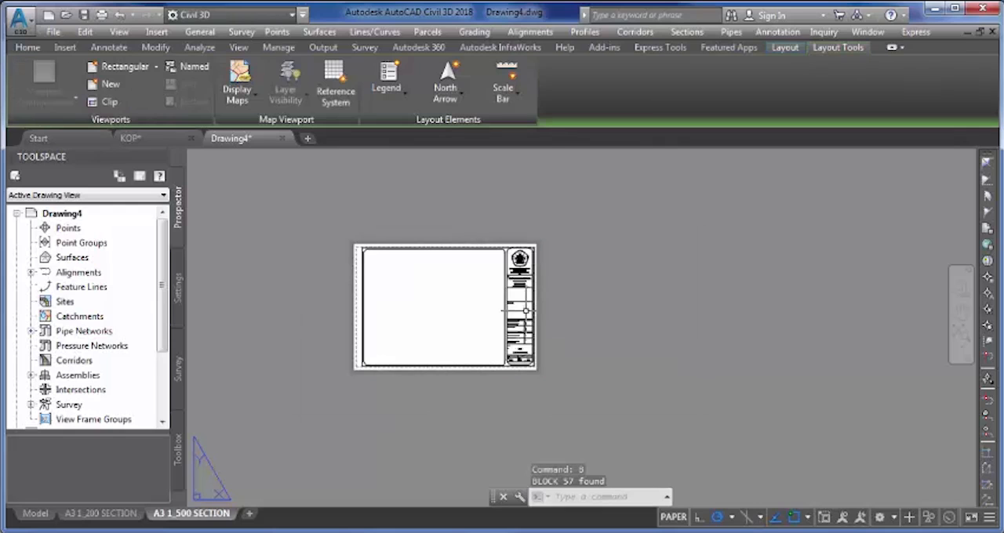
scroll(519, 337, up, 6)
scroll(549, 311, up, 5)
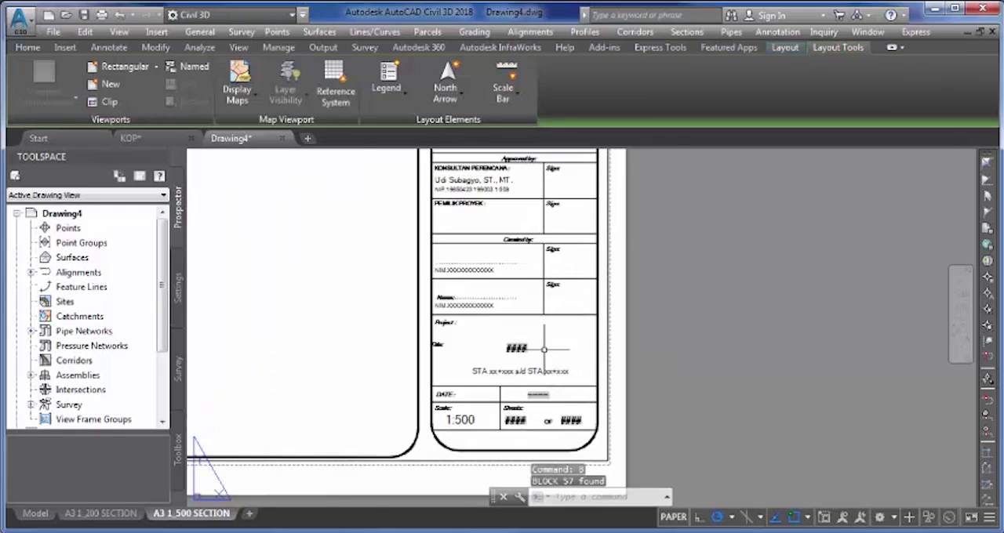
- Create a single viewport of about 319 by 263 mm between opposite rounded corners of the large frame in the A3 1_500 SECTION layout
scroll(557, 329, down, 7)
middle_drag(414, 276, 523, 348)
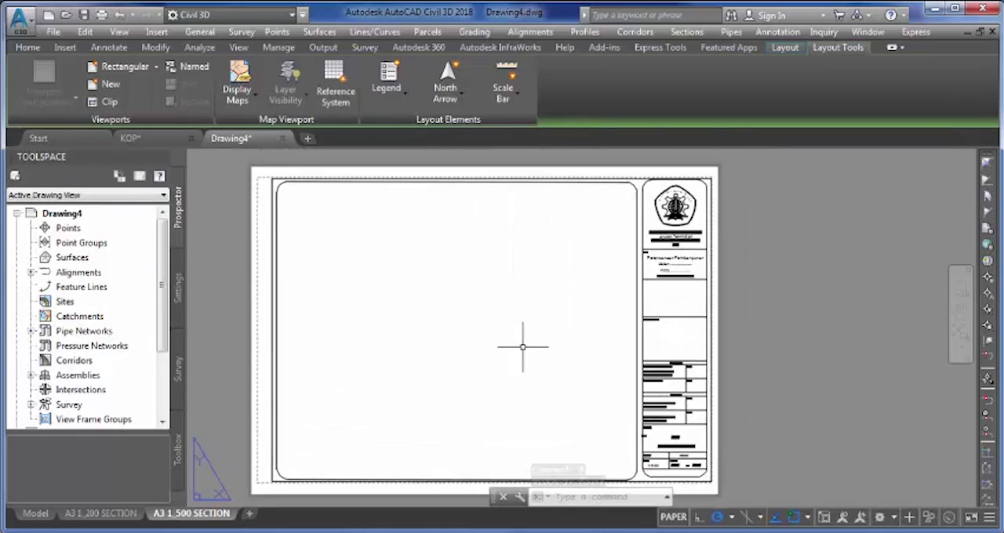
click(110, 84)
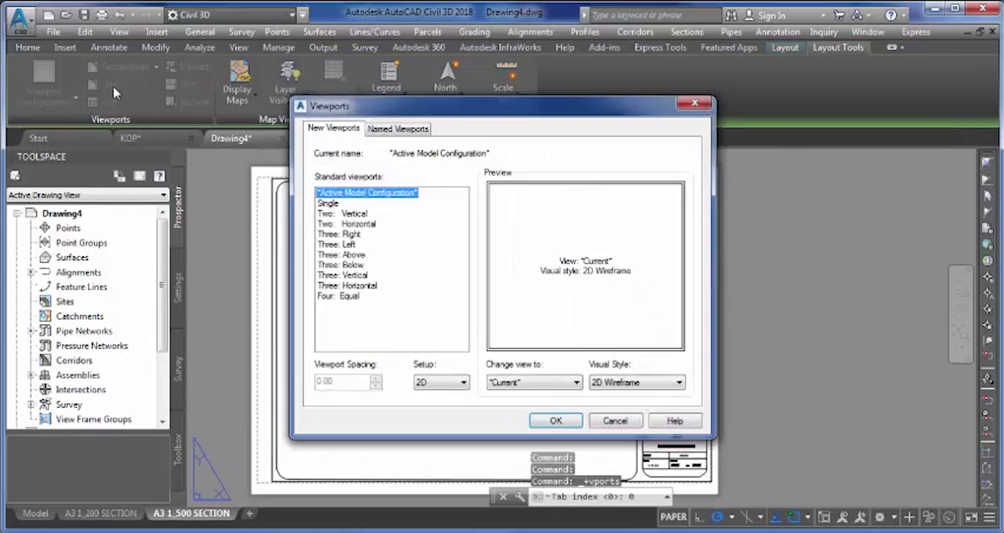
click(328, 204)
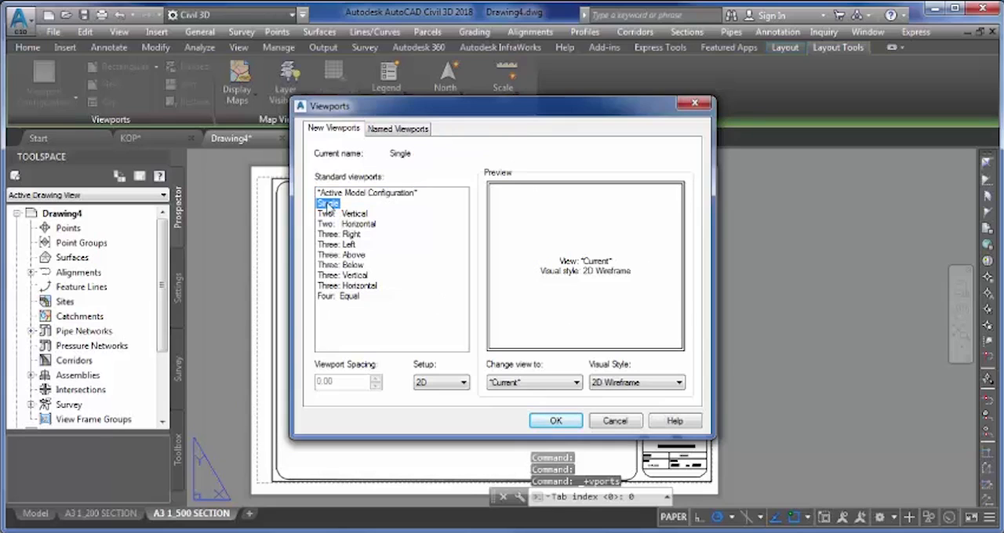
click(555, 421)
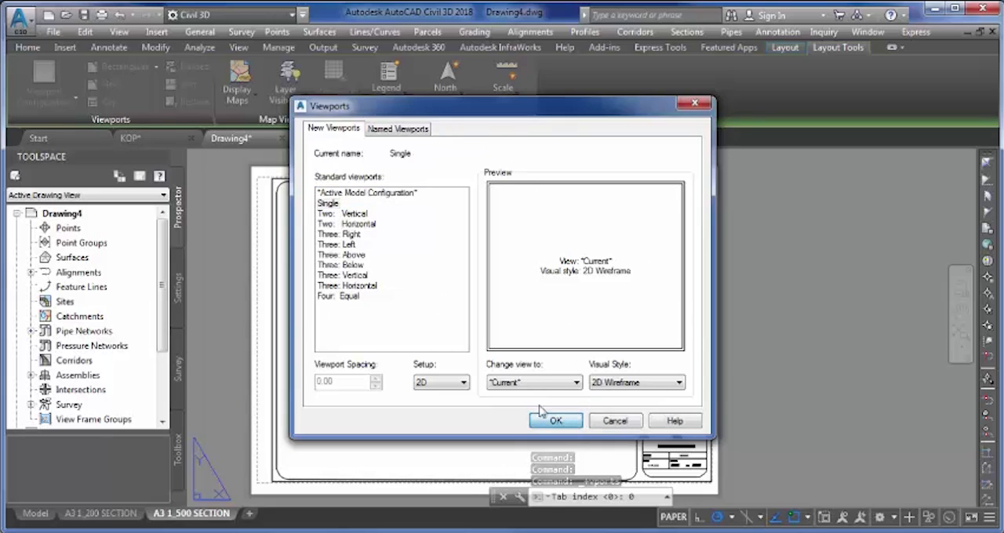
scroll(276, 189, up, 4)
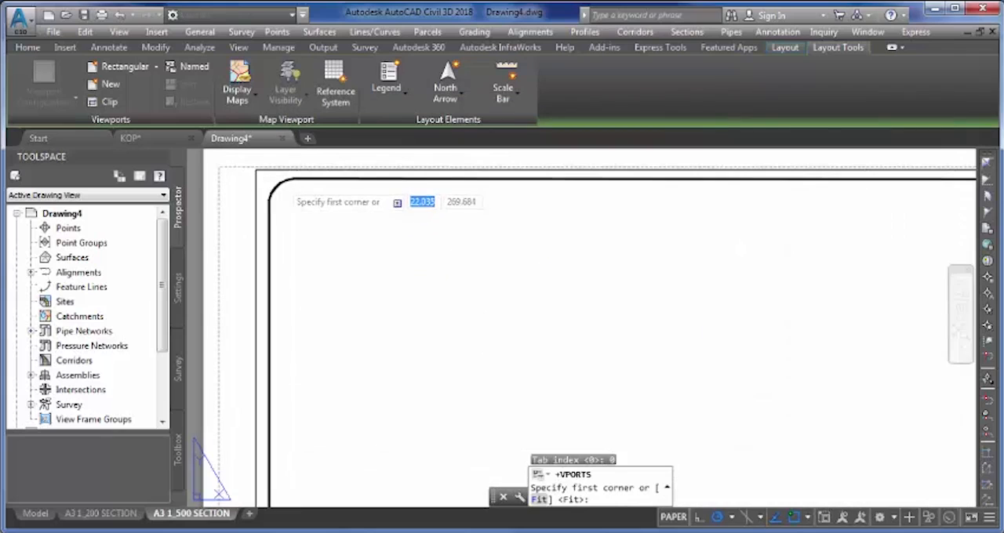
click(275, 188)
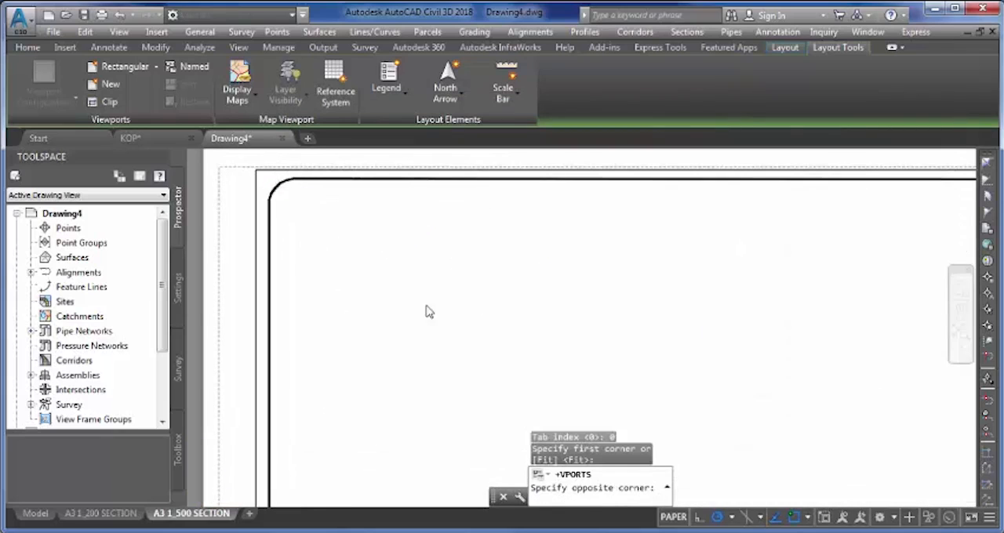
scroll(374, 271, down, 5)
middle_drag(544, 320, 393, 216)
scroll(540, 352, up, 5)
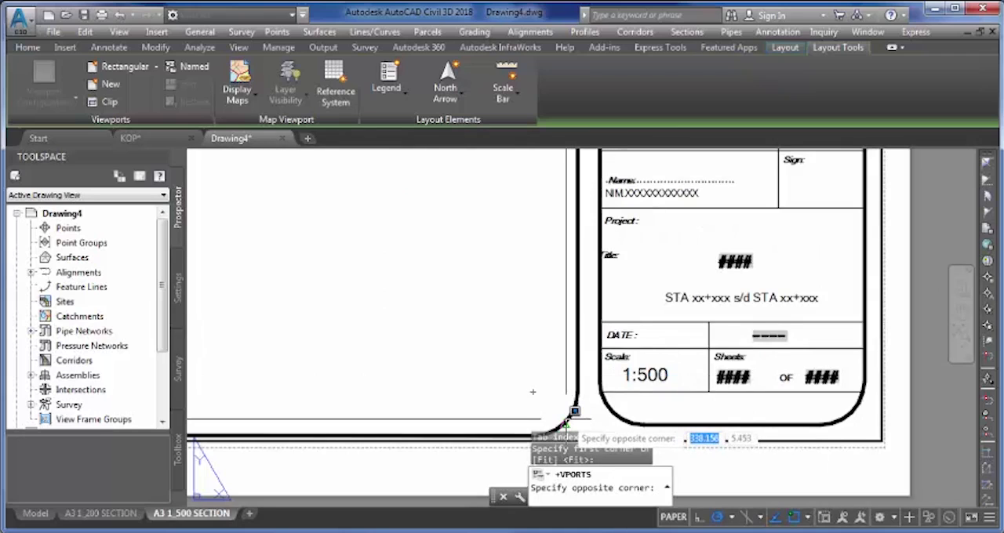
click(566, 420)
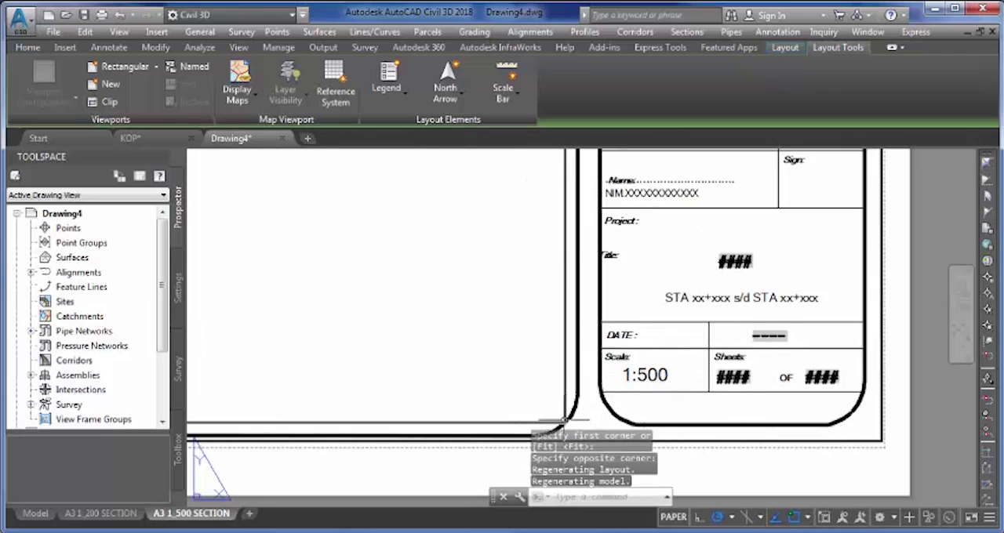
- Set the annotation scale of the new viewport in the A3 1_500 SECTION layout to 1:500
scroll(542, 409, down, 6)
scroll(511, 336, down, 3)
scroll(327, 287, up, 8)
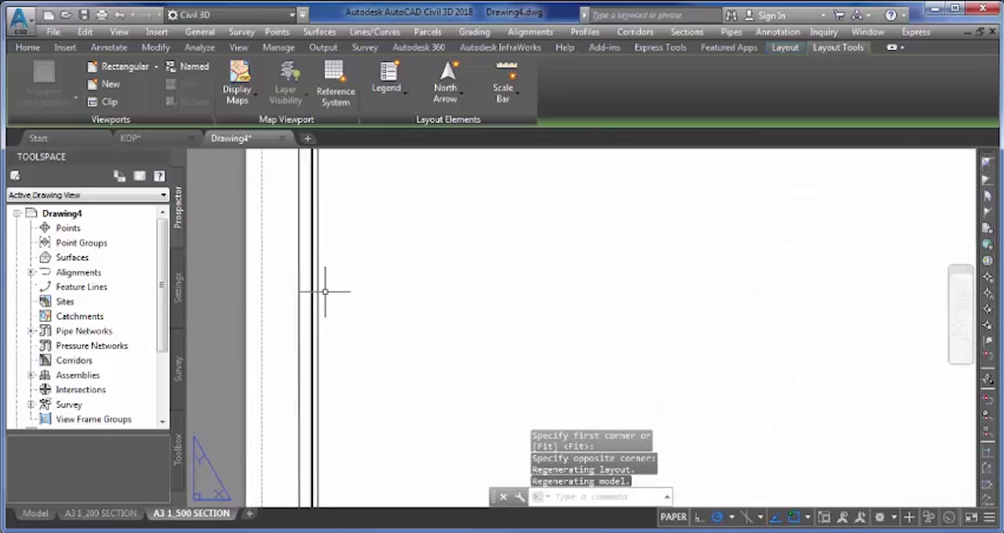
click(314, 280)
right_click(314, 280)
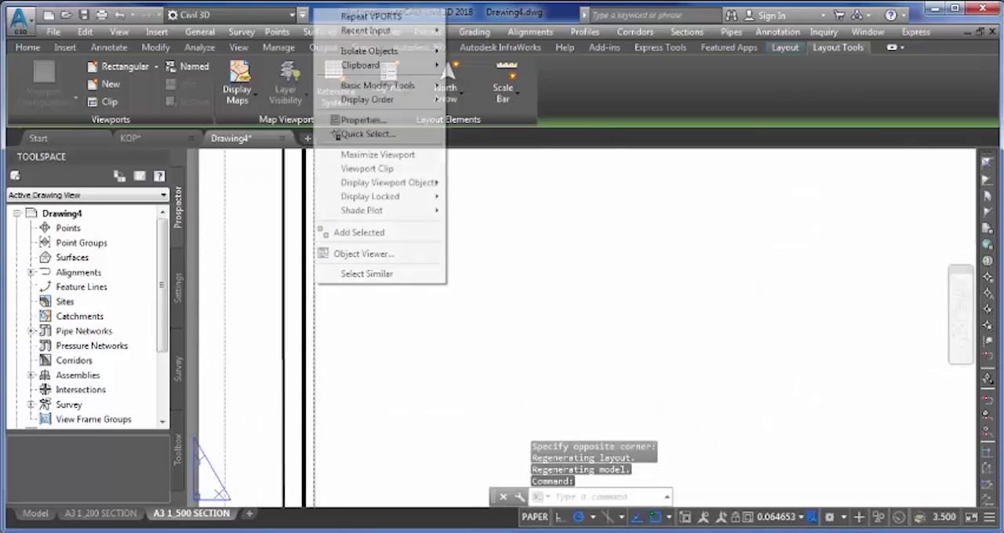
click(375, 124)
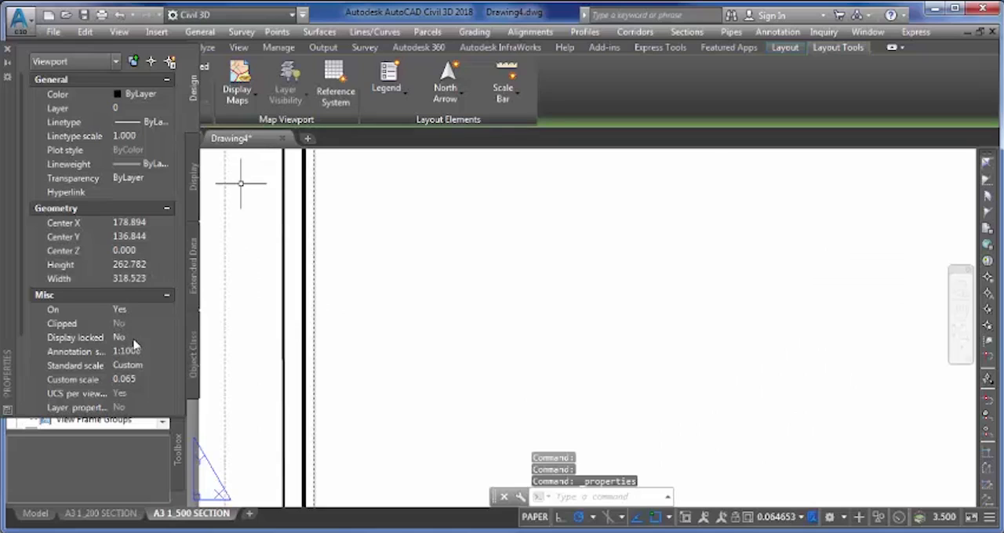
click(130, 352)
click(168, 351)
click(132, 405)
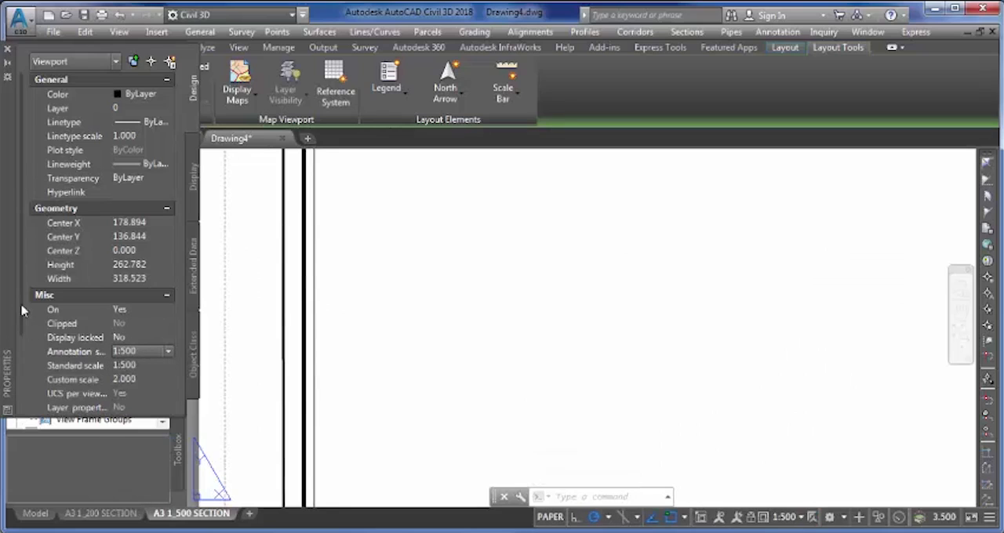
- Set the new viewport's type to Section and lock its display
drag(22, 305, 30, 382)
click(137, 397)
click(145, 397)
click(128, 450)
click(131, 241)
click(141, 241)
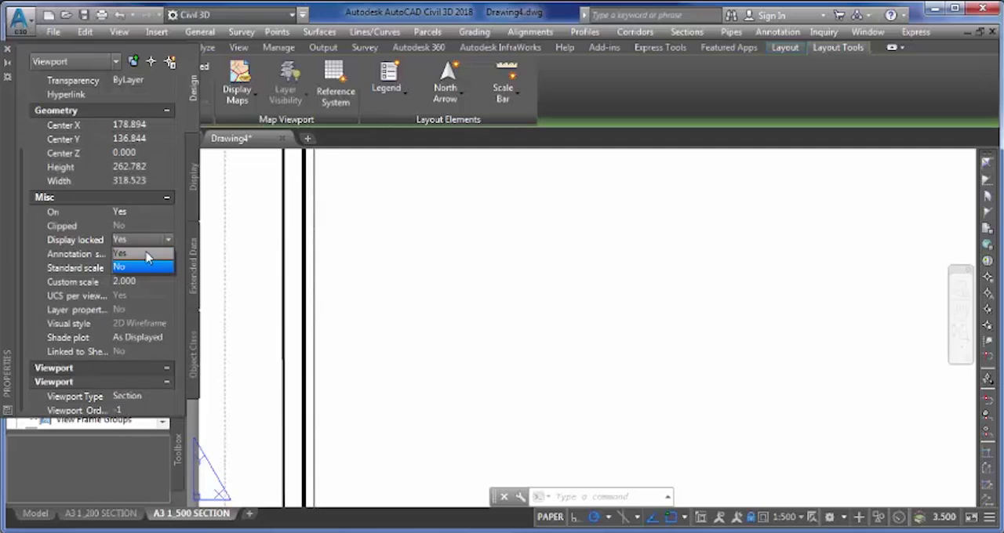
click(145, 255)
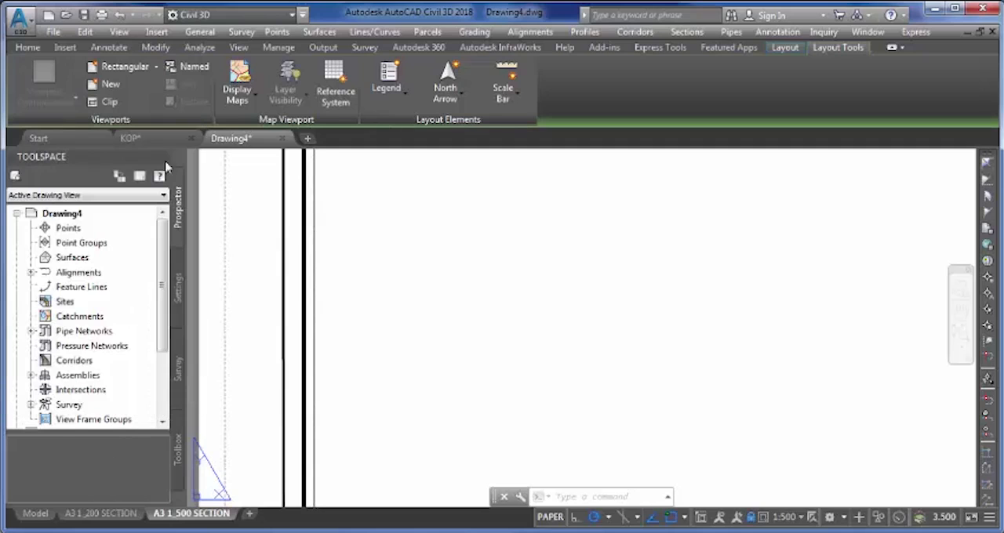
scroll(557, 260, down, 10)
middle_drag(570, 259, 472, 262)
key(Escape)
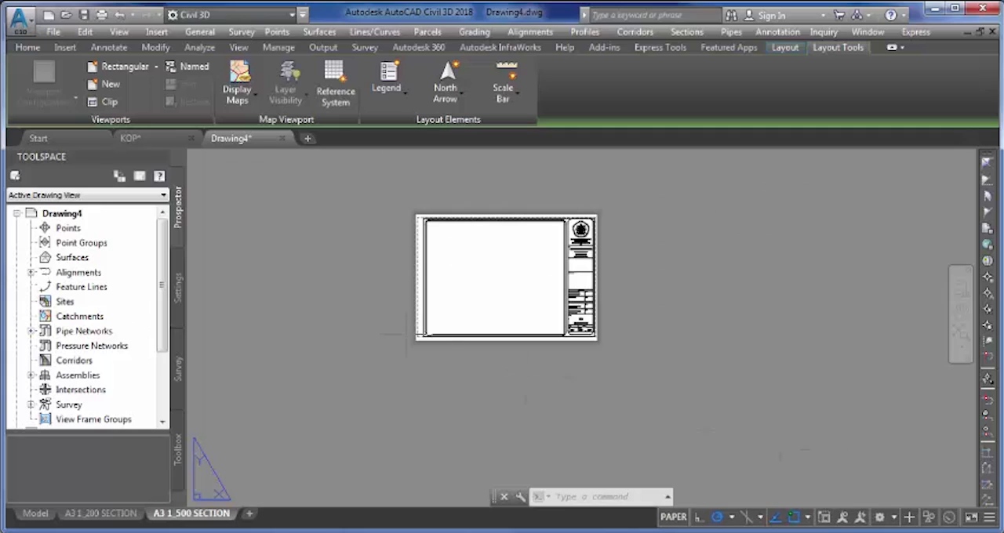
- Create a copy of the A3 1_500 SECTION layout at the end of the layouts
right_click(209, 519)
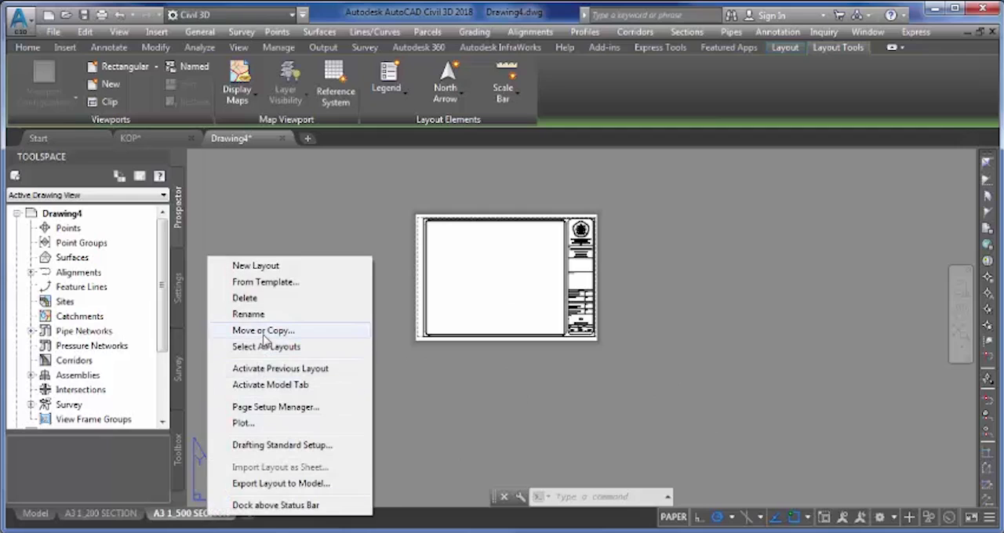
click(263, 334)
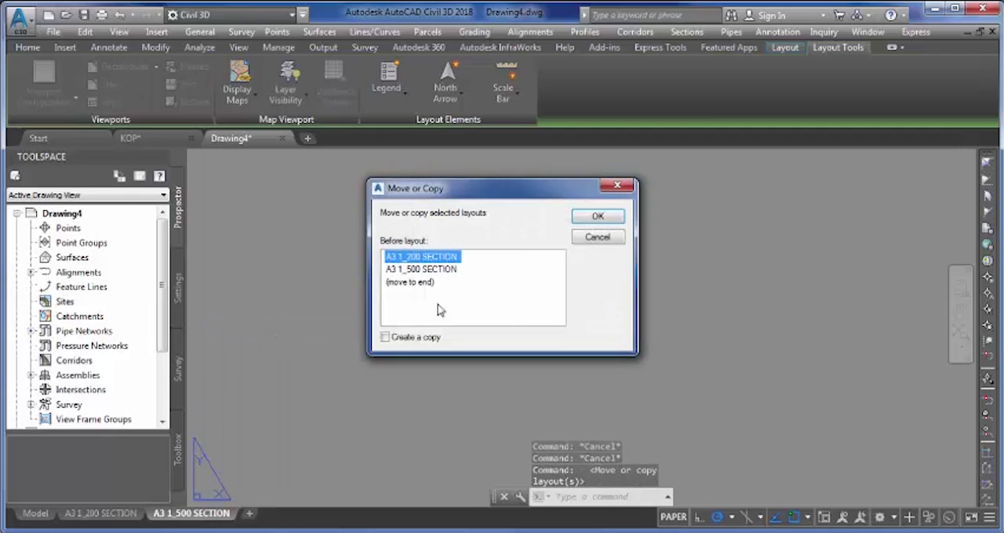
click(413, 284)
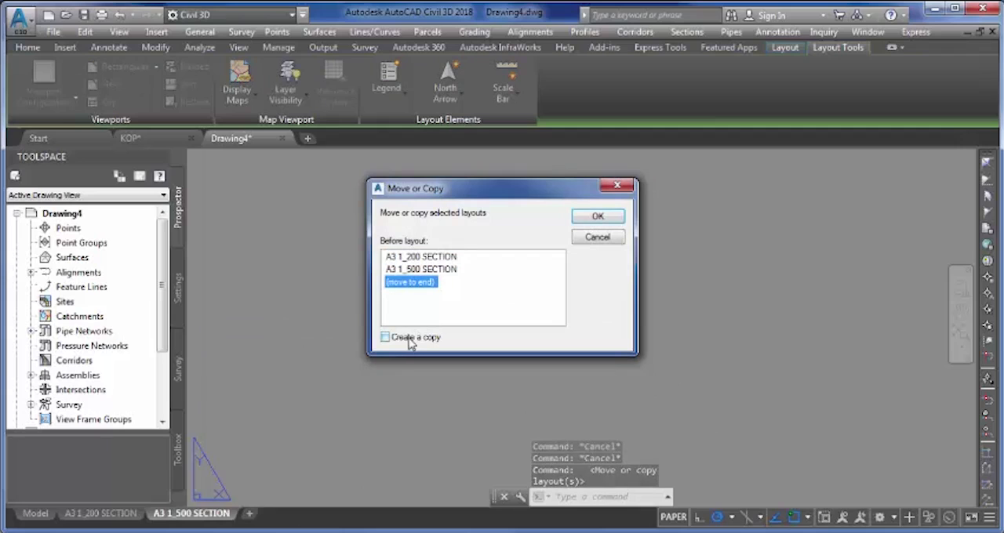
click(412, 338)
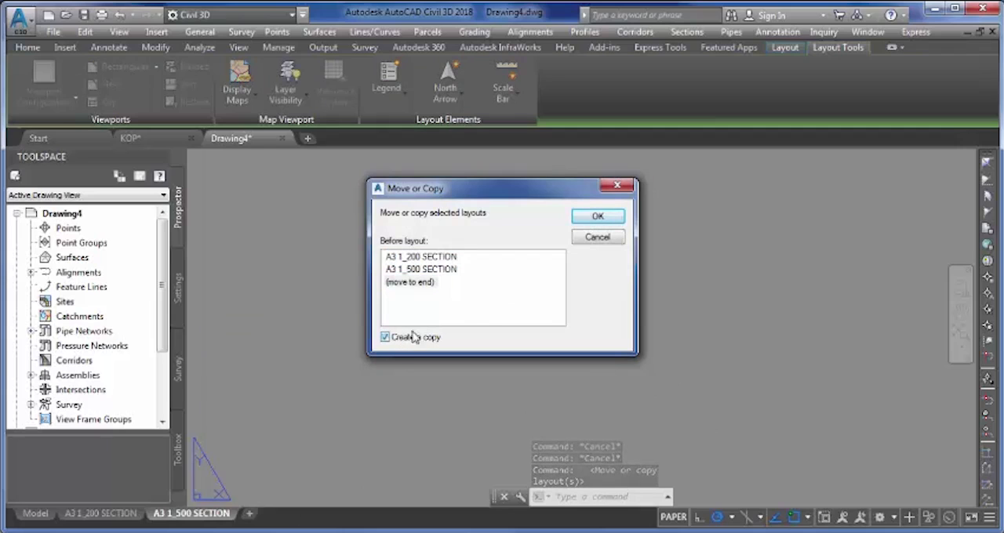
click(593, 218)
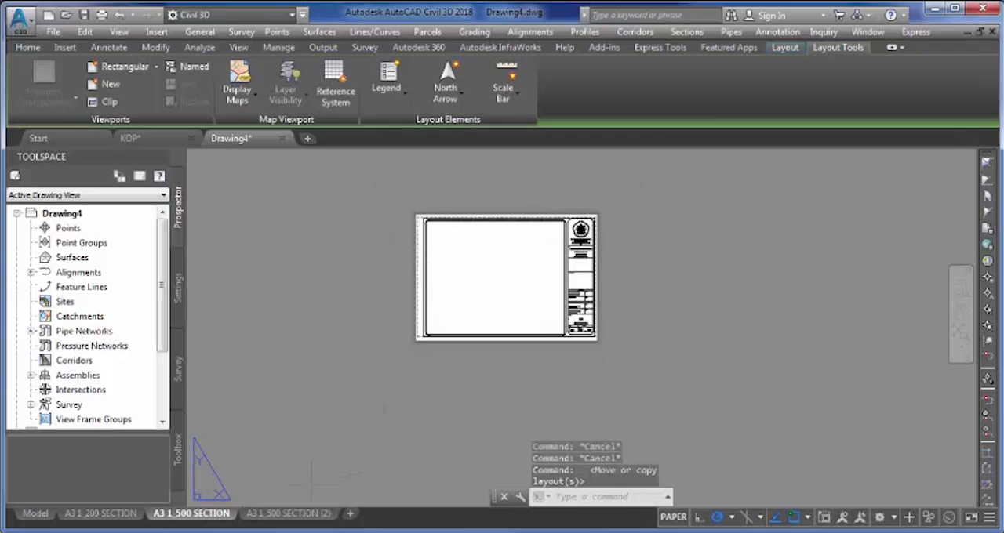
- Rename the copied layout as A4 1_500 SECTION
click(287, 515)
right_click(287, 515)
click(332, 311)
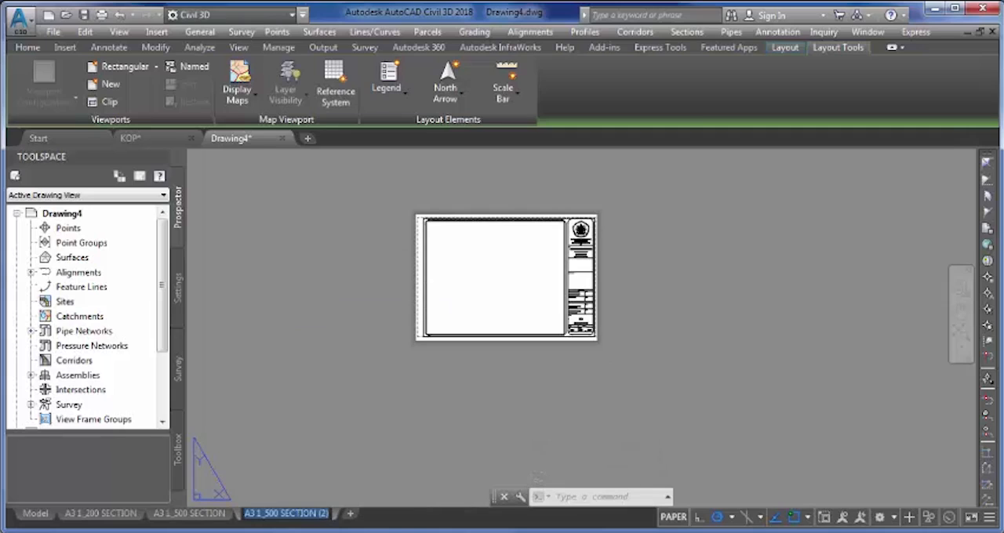
text(A4)
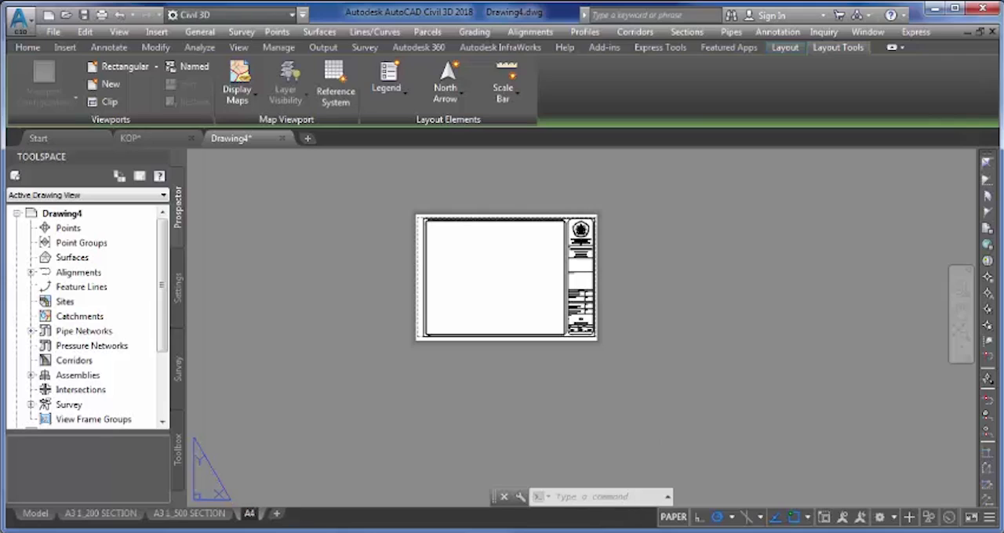
text( 1_500)
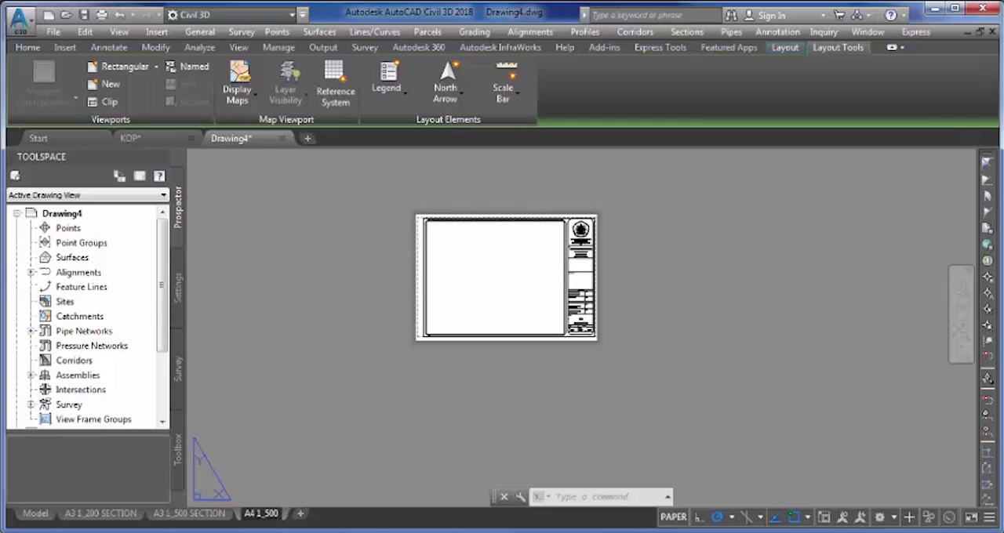
text( SECTION)
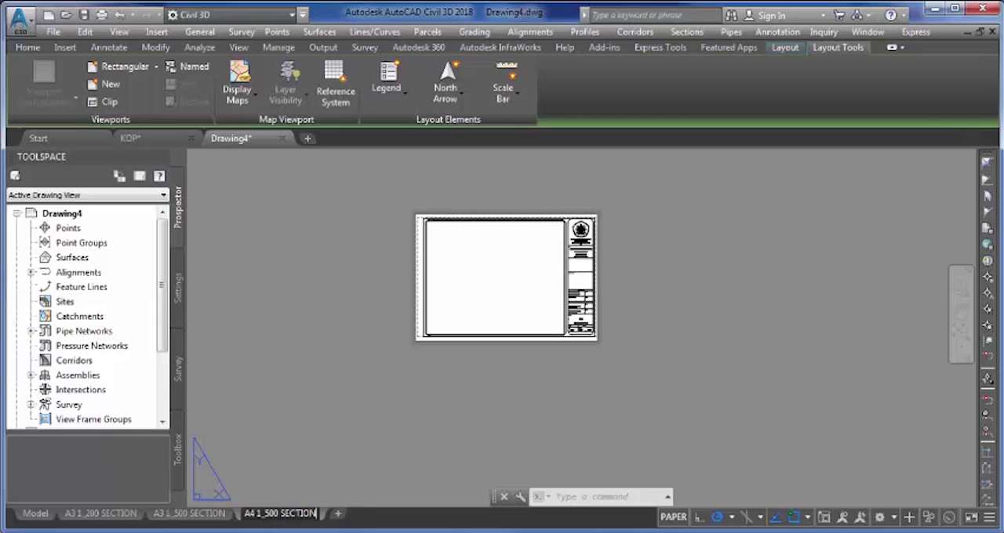
key(Return)
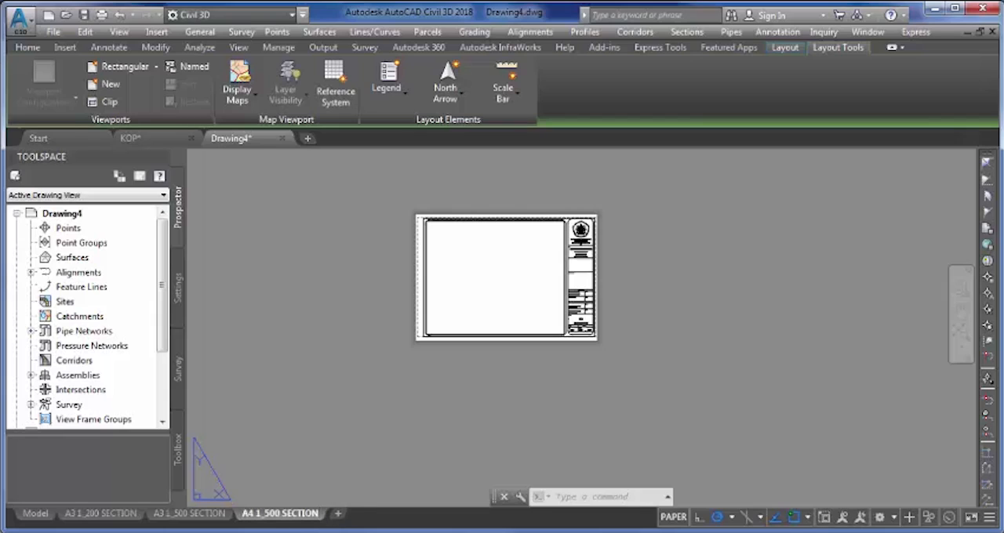
click(510, 260)
click(500, 265)
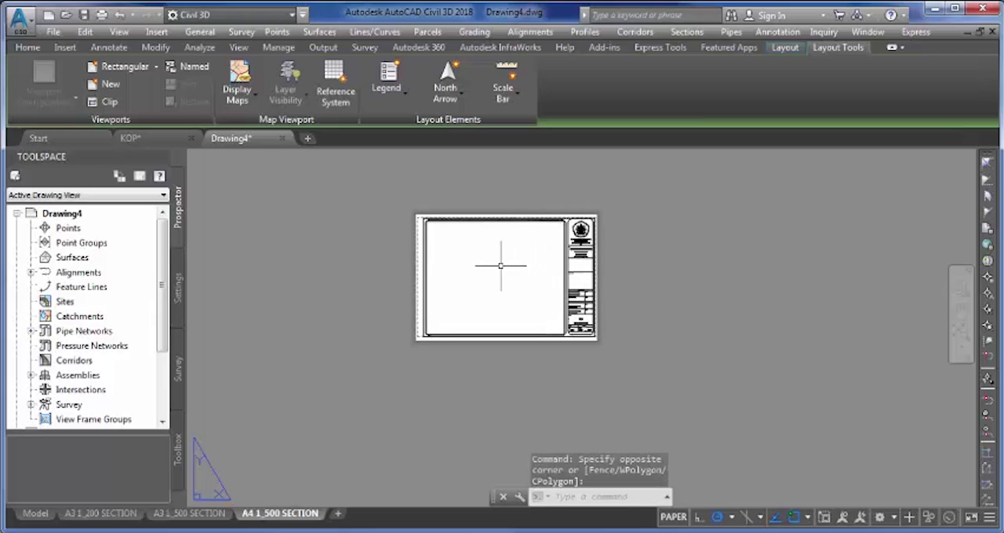
middle_drag(513, 266, 452, 297)
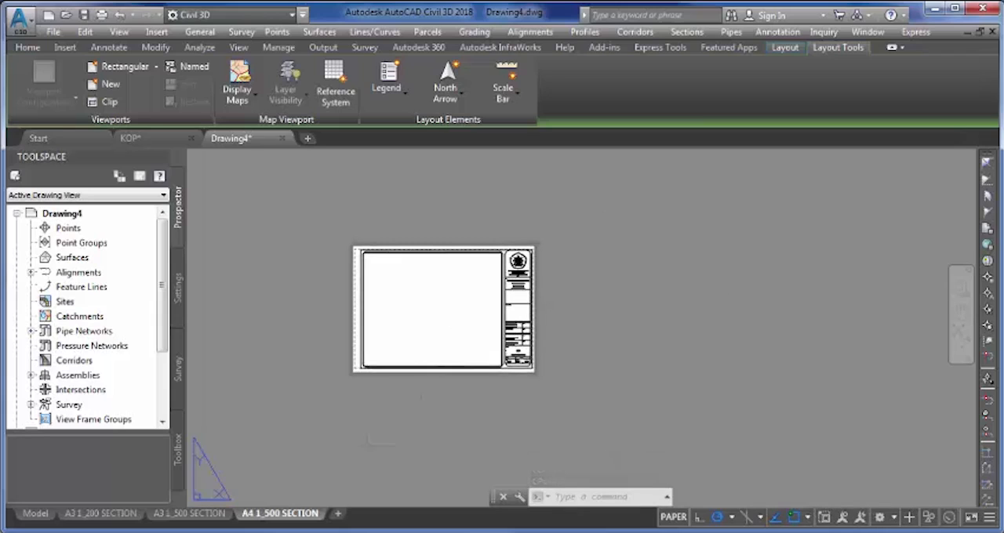
- Change the paper size in the A4 1_500 SECTION layout's page setup to ISO expand A4 (297.00 x 210.00 MM)
right_click(291, 520)
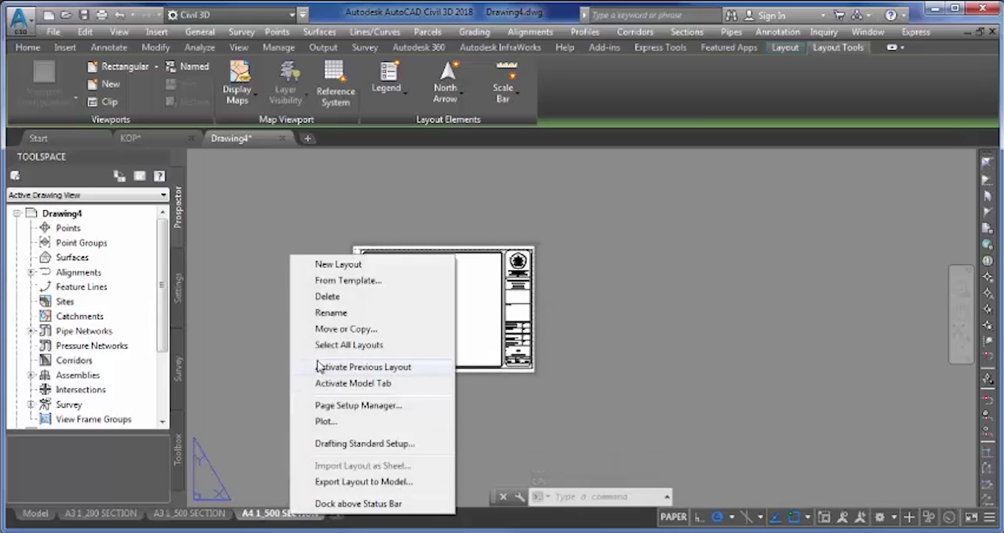
click(359, 406)
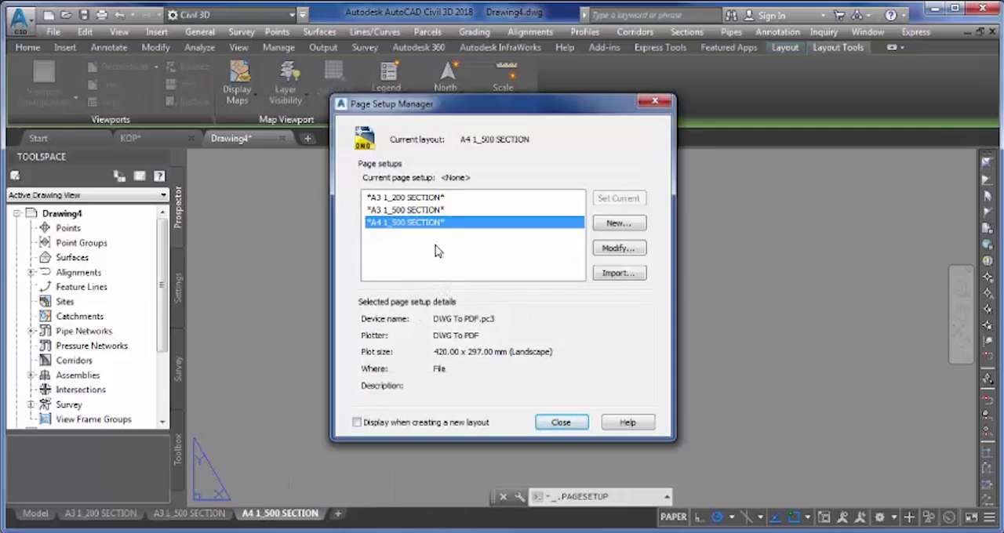
click(618, 251)
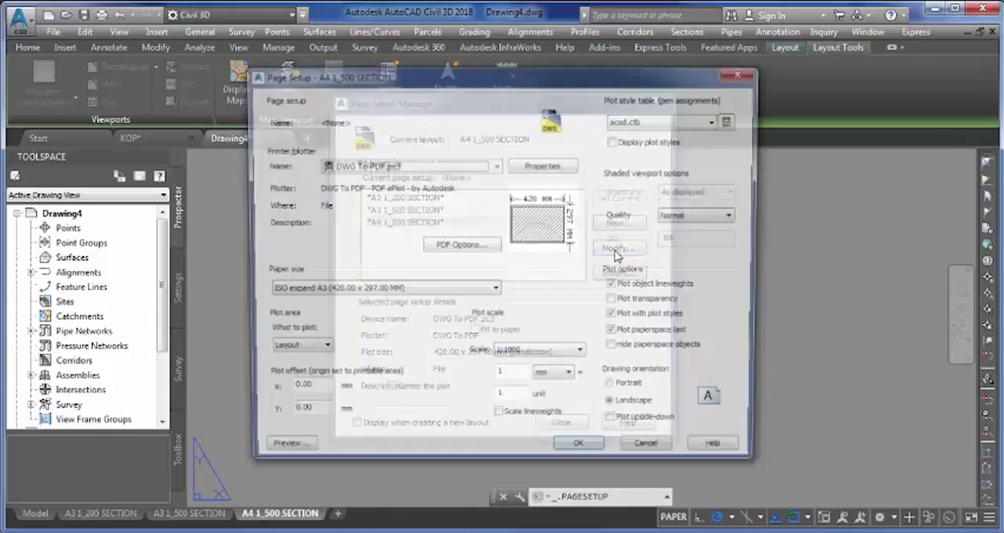
click(348, 291)
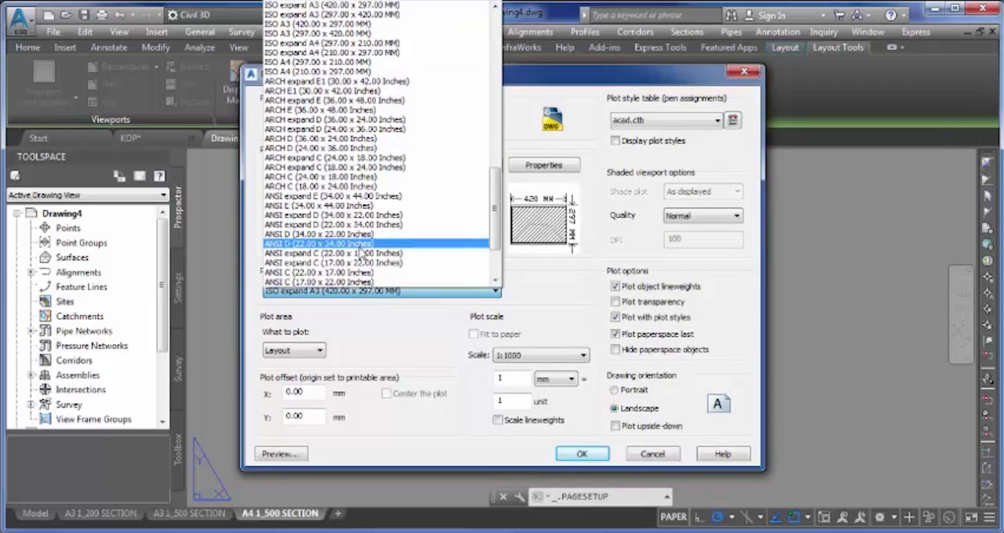
scroll(365, 251, down, 1)
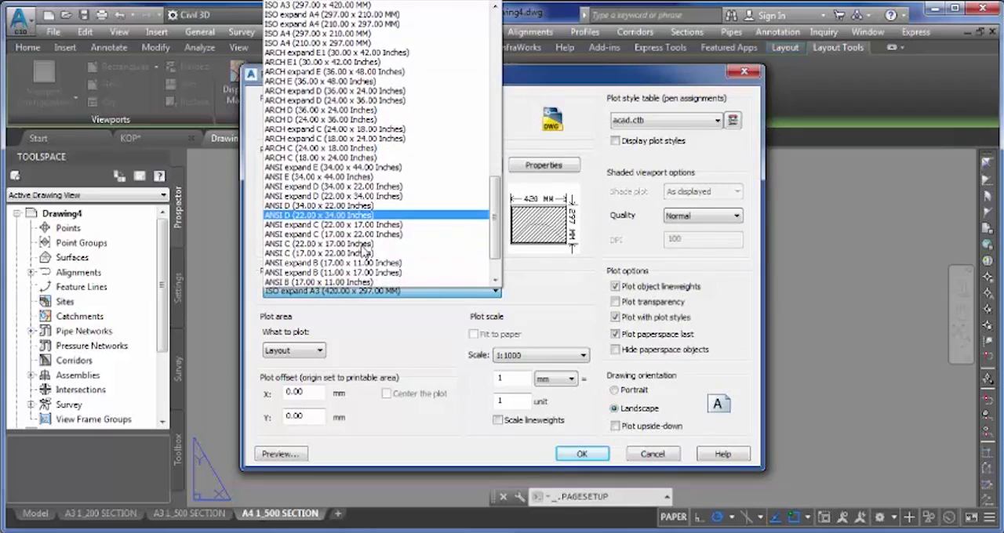
scroll(365, 251, down, 2)
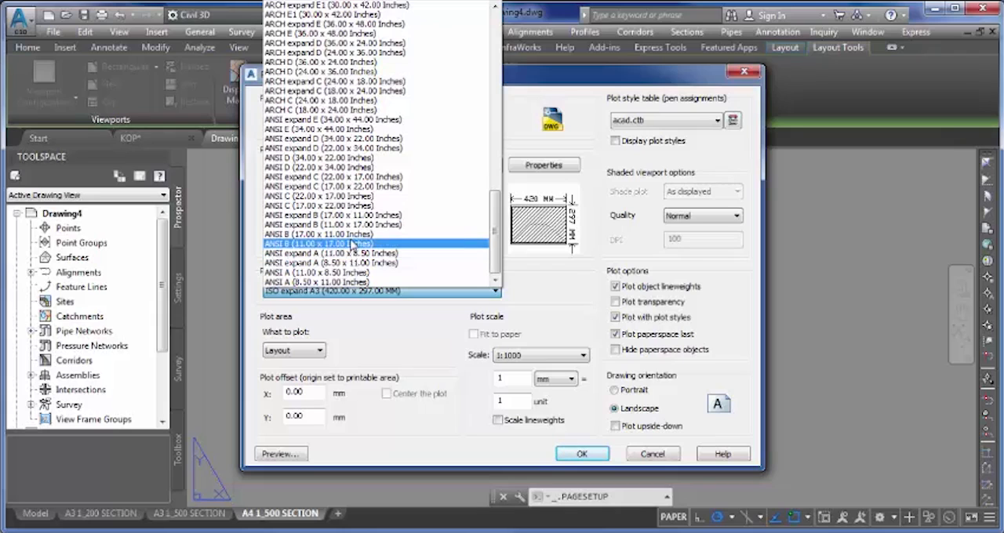
scroll(352, 246, up, 8)
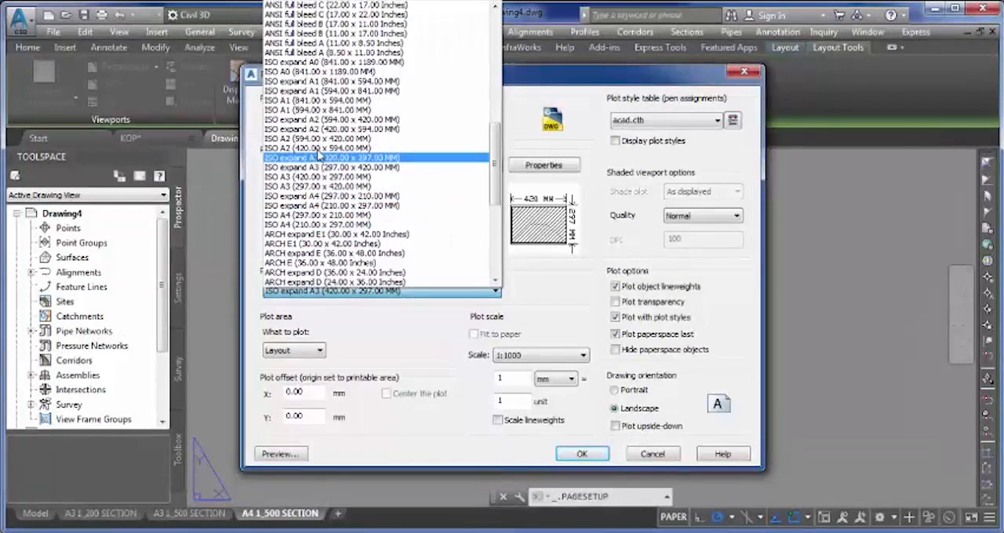
click(320, 196)
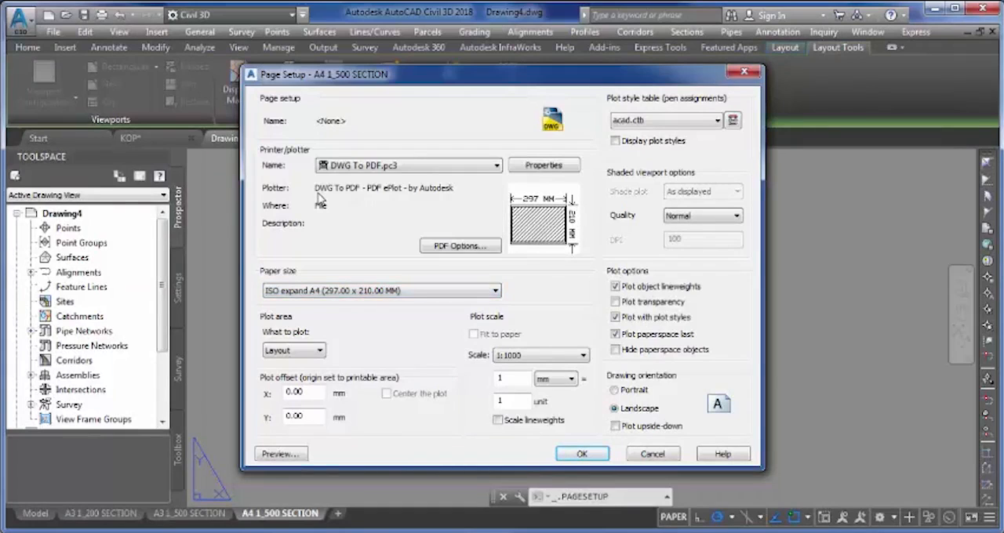
click(600, 456)
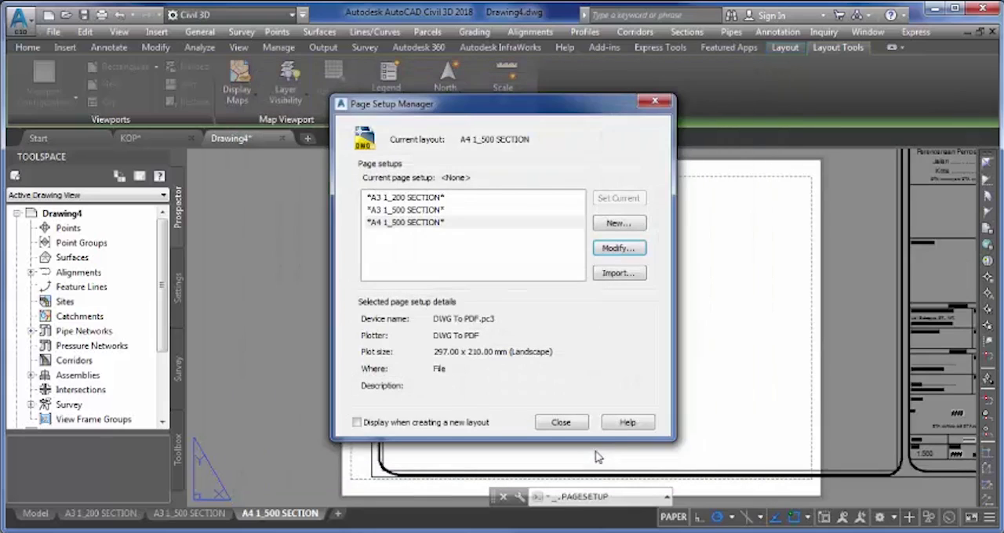
click(575, 425)
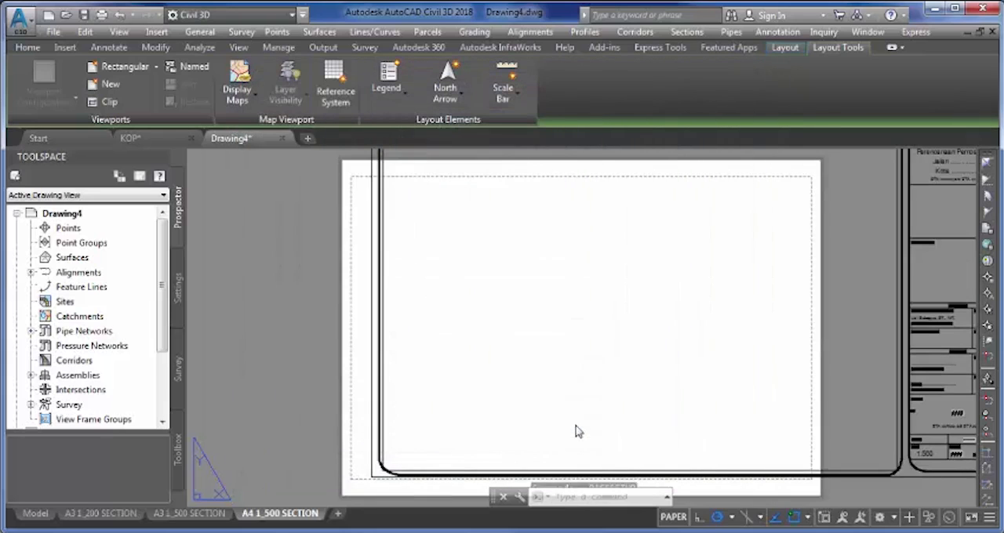
- Scale the title block and viewport by a factor of 0.675 about the frame's lower-left outer corner
scroll(561, 404, down, 3)
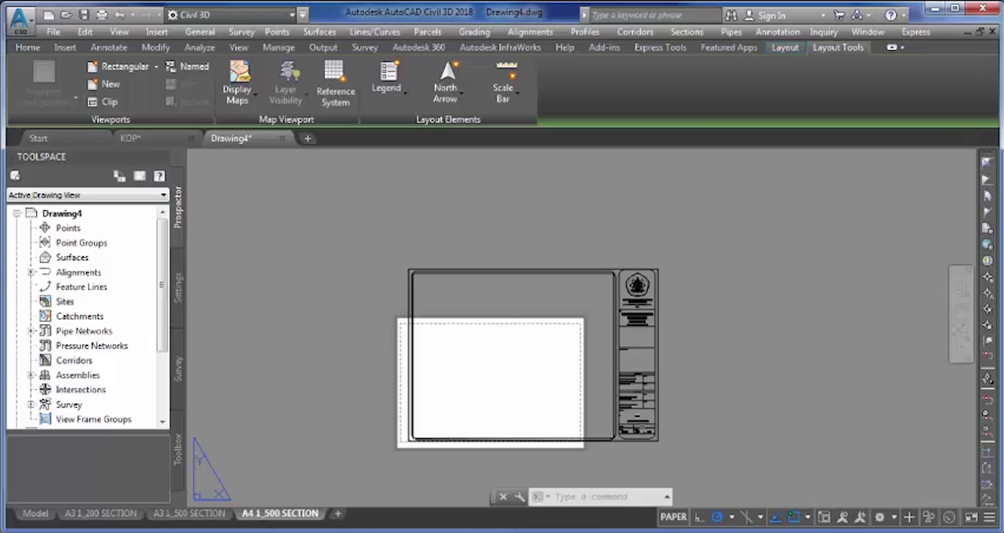
click(384, 237)
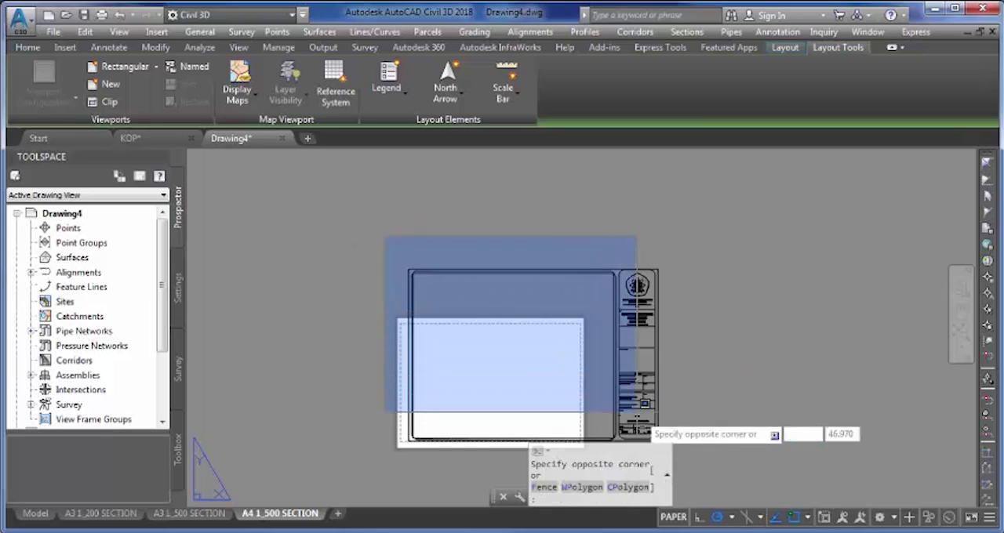
click(704, 453)
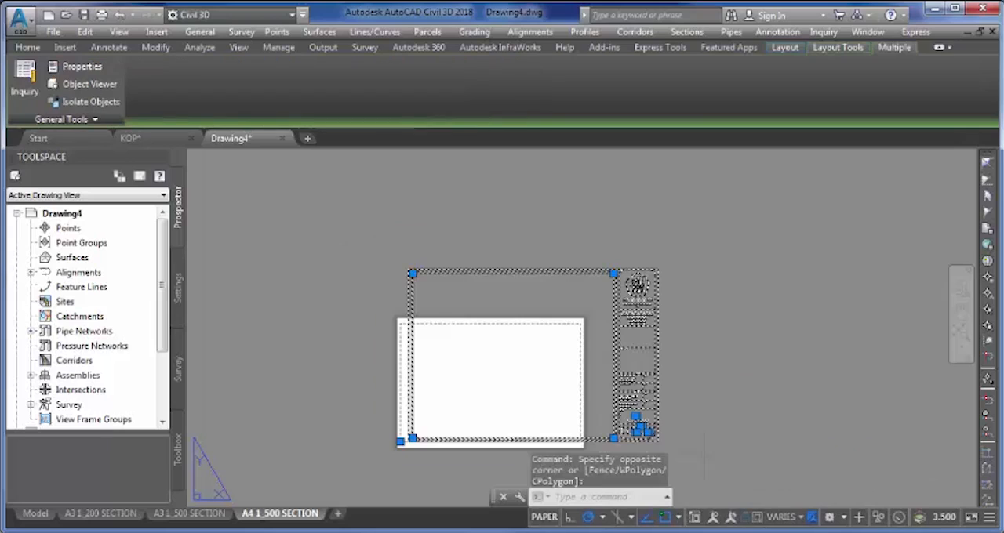
text(SC)
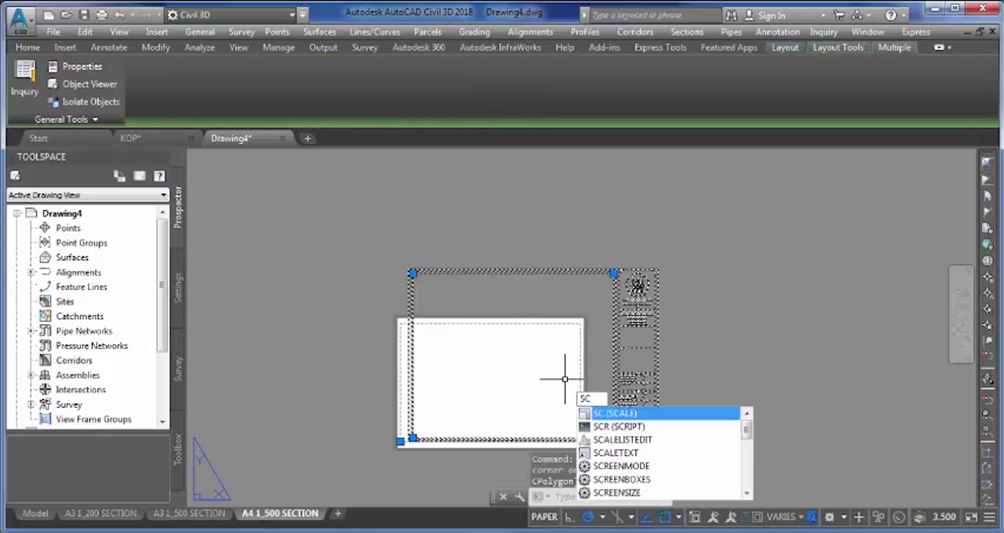
key(Return)
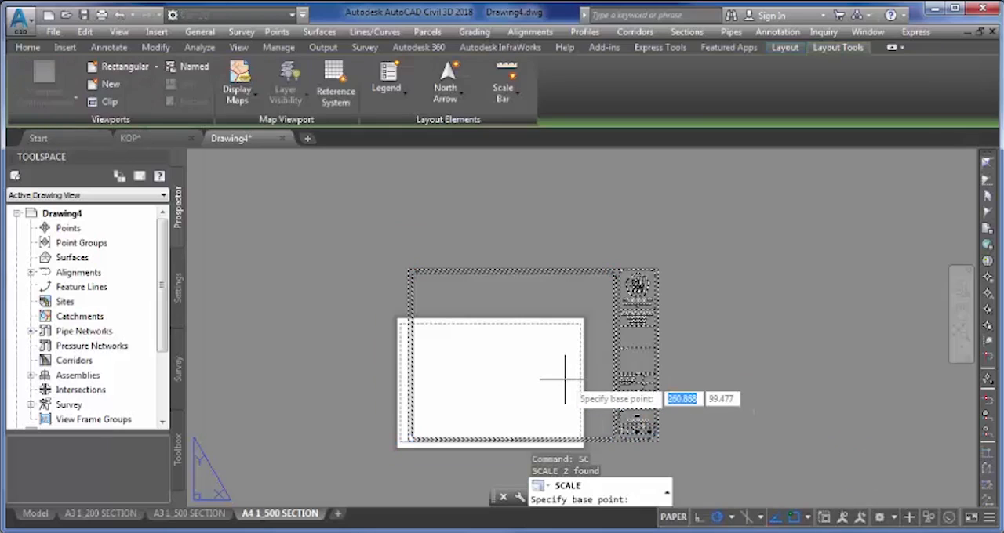
scroll(507, 361, up, 5)
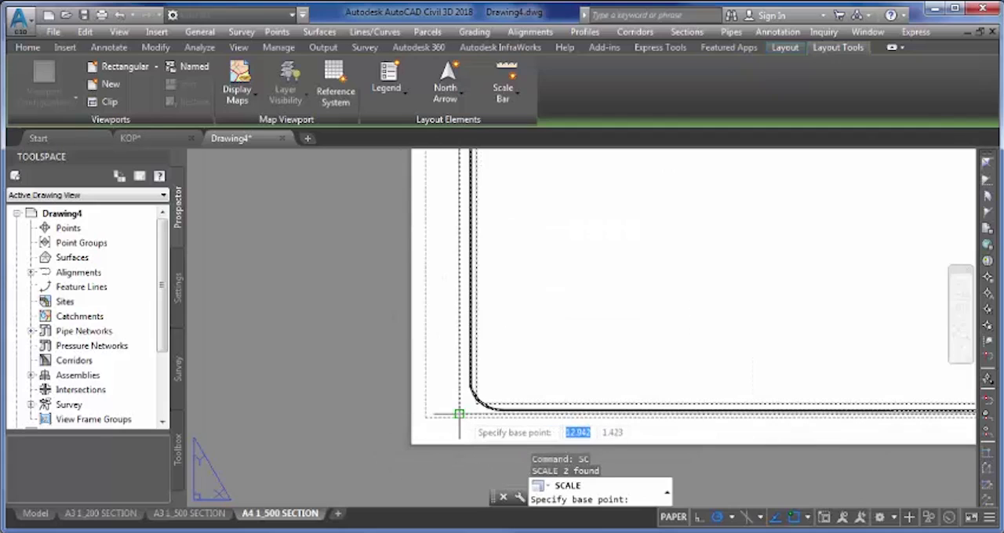
click(459, 413)
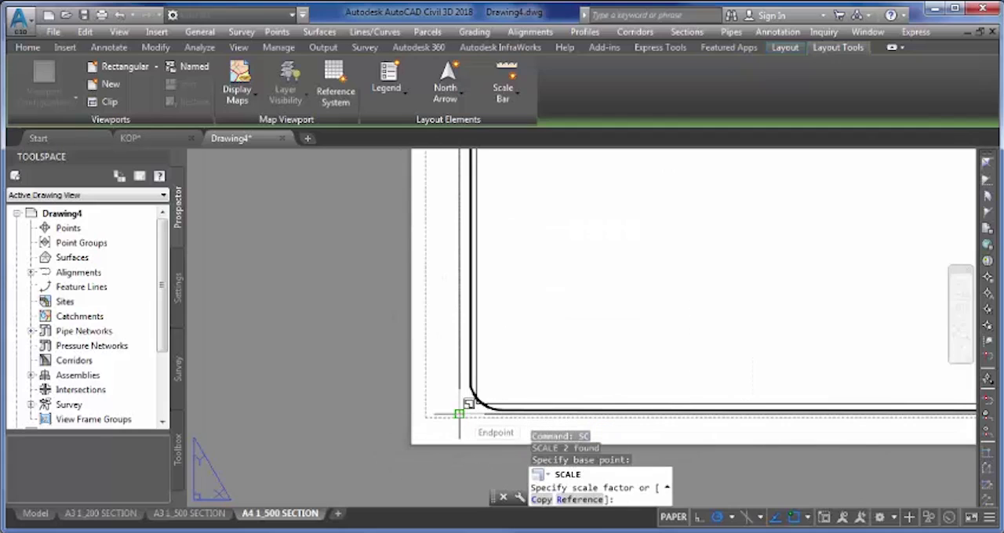
text(0.6)
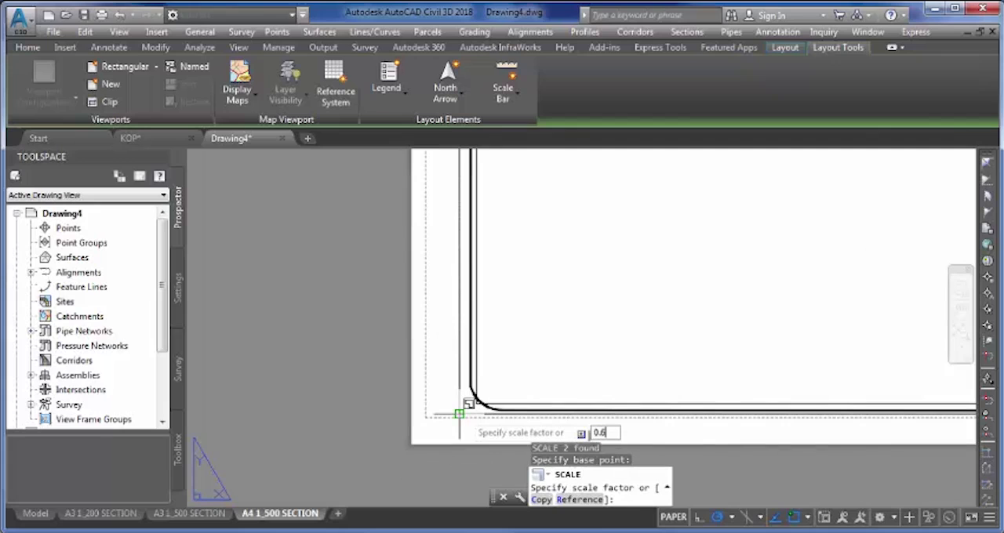
key(Return)
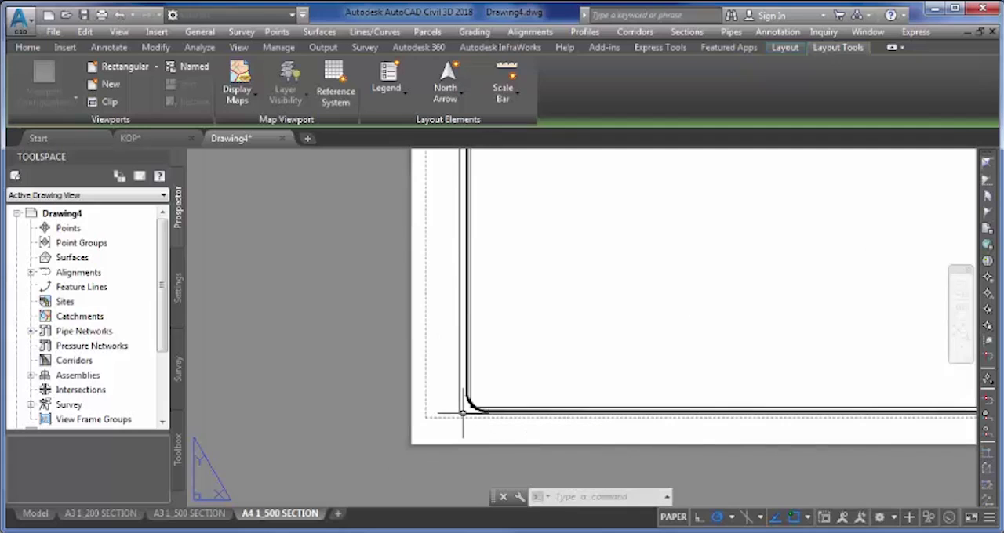
- Delete the scaled viewport inside the drawing frame of the A4 1_500 SECTION layout
scroll(461, 410, down, 5)
scroll(546, 345, up, 4)
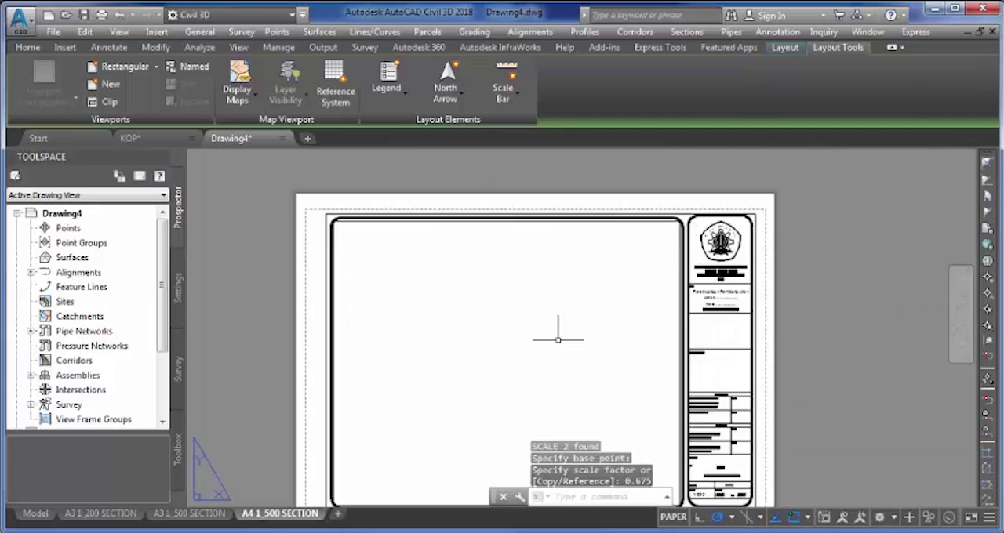
scroll(626, 239, up, 4)
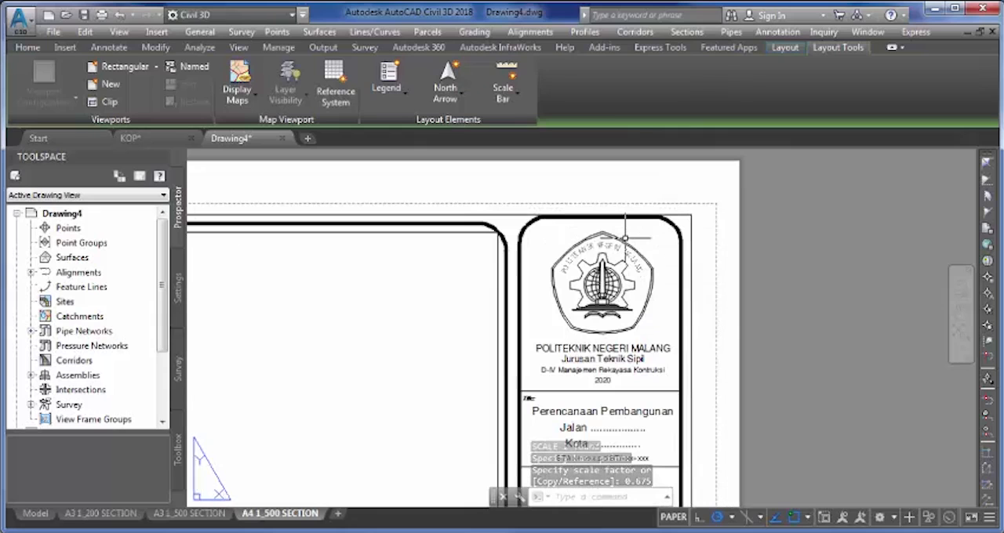
scroll(625, 237, down, 2)
scroll(625, 237, down, 3)
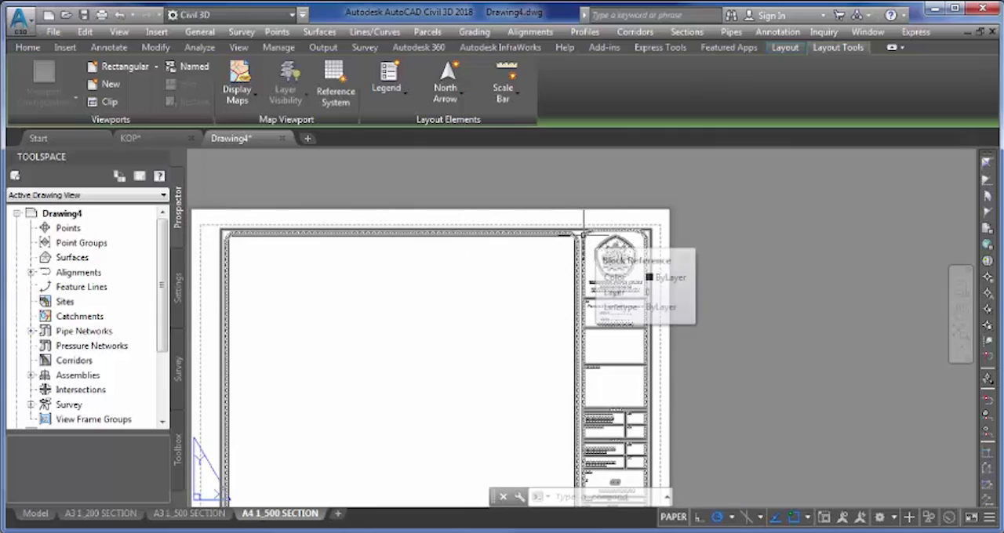
scroll(519, 257, up, 1)
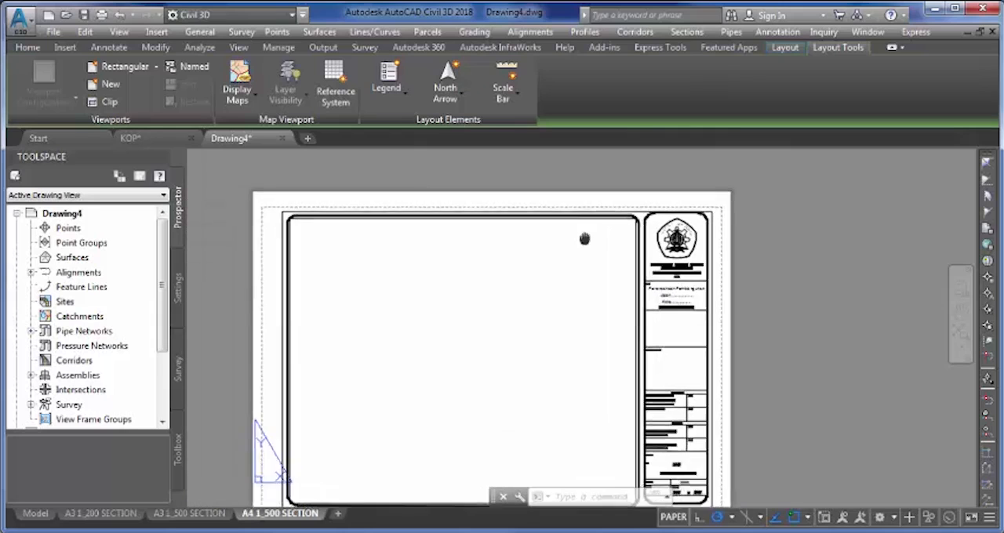
scroll(304, 211, up, 4)
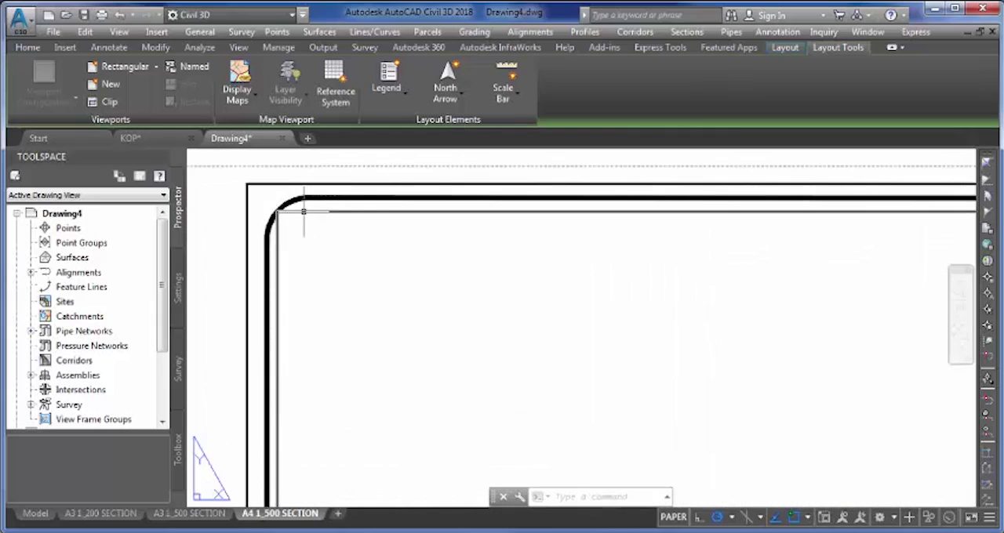
click(304, 211)
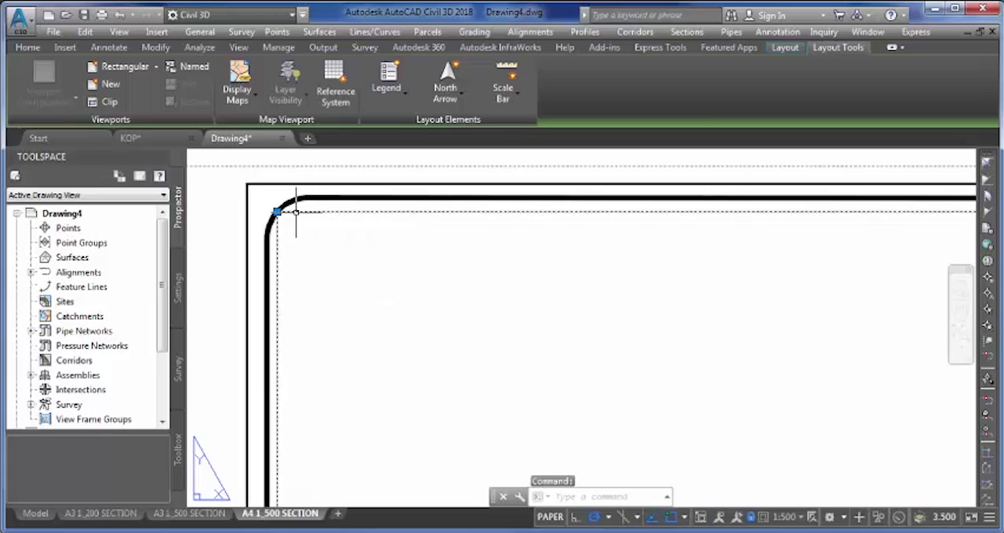
key(Delete)
- Create a new single viewport of about 215 x 177 mm, spanning the drawing frame from its upper-left to its lower-right rounded corner
scroll(316, 220, down, 4)
scroll(345, 216, down, 2)
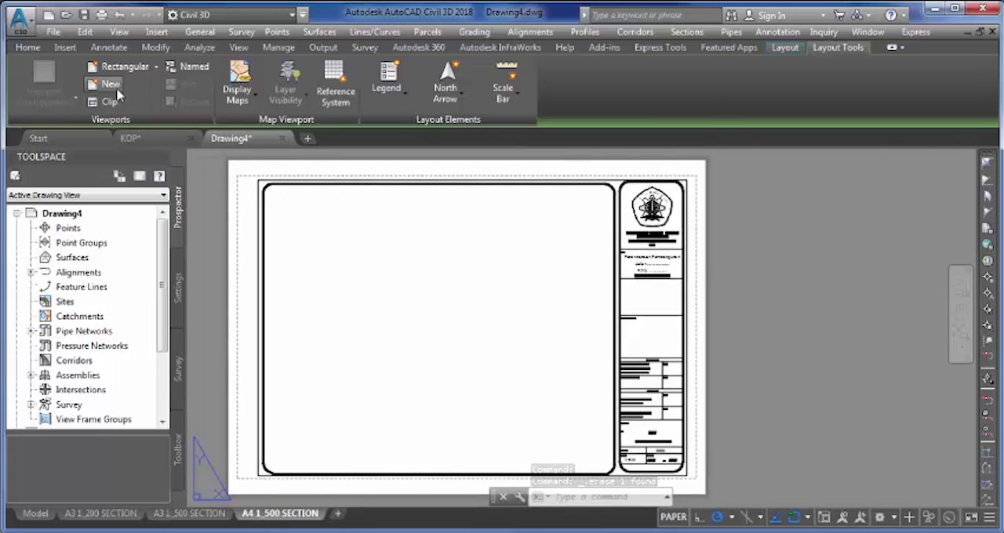
click(114, 86)
click(326, 203)
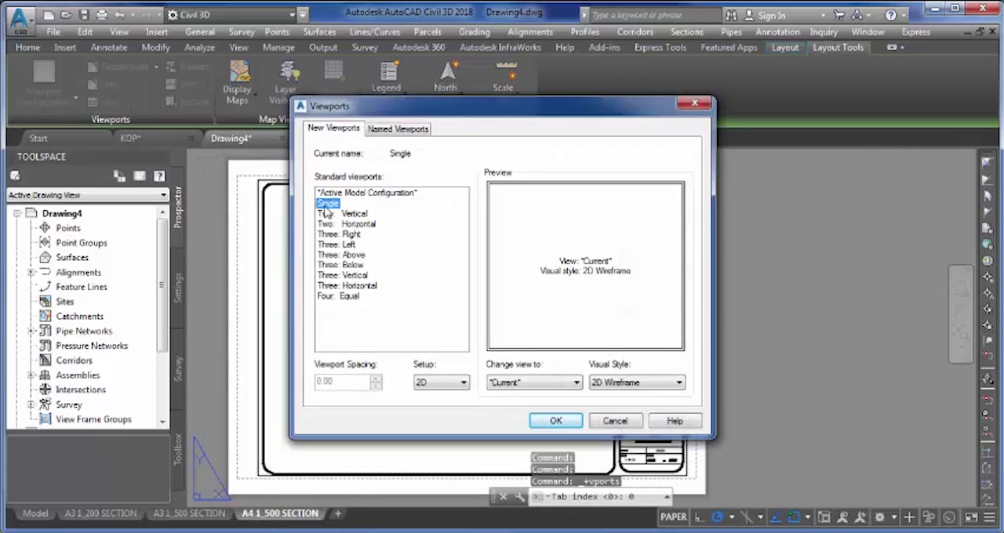
click(556, 421)
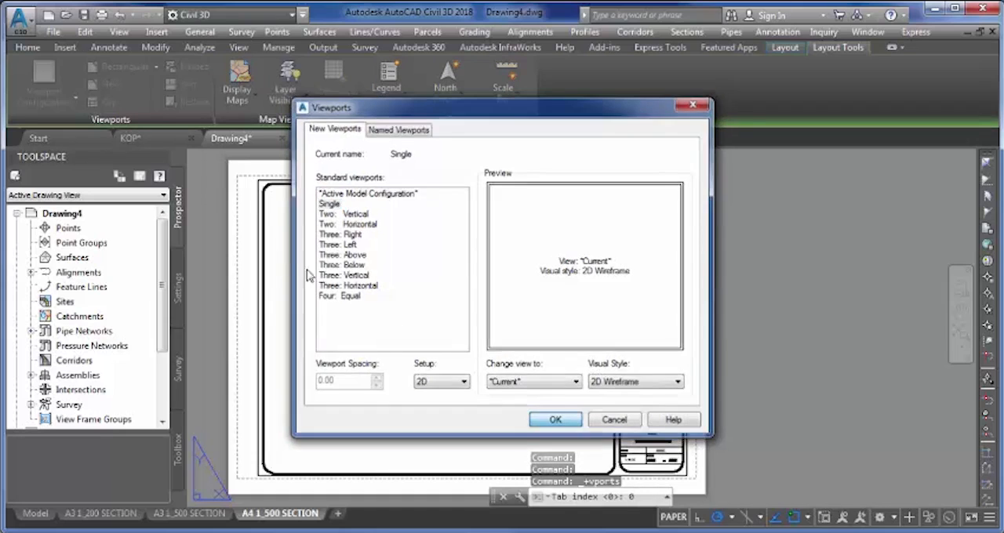
scroll(266, 187, up, 4)
scroll(271, 188, up, 2)
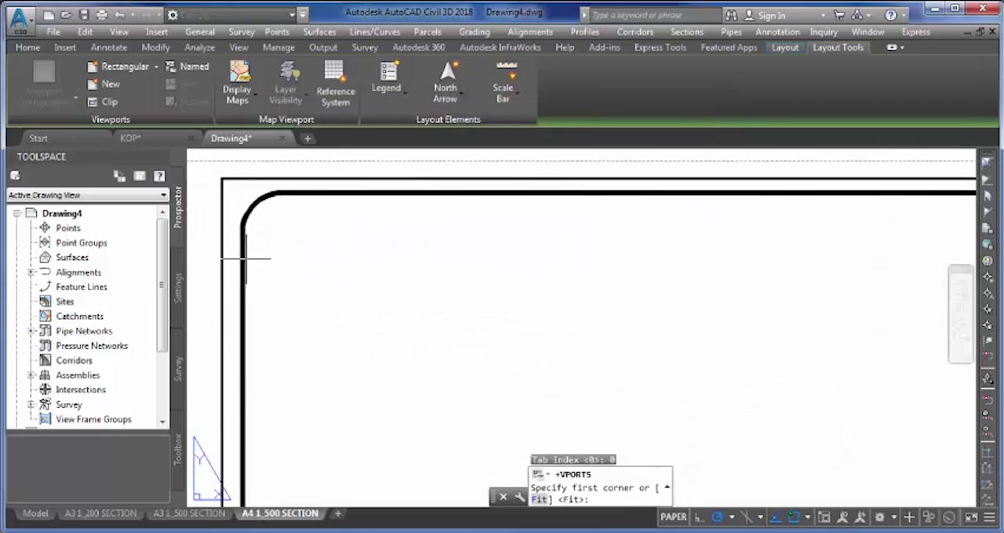
click(251, 206)
scroll(359, 218, down, 5)
scroll(460, 343, up, 6)
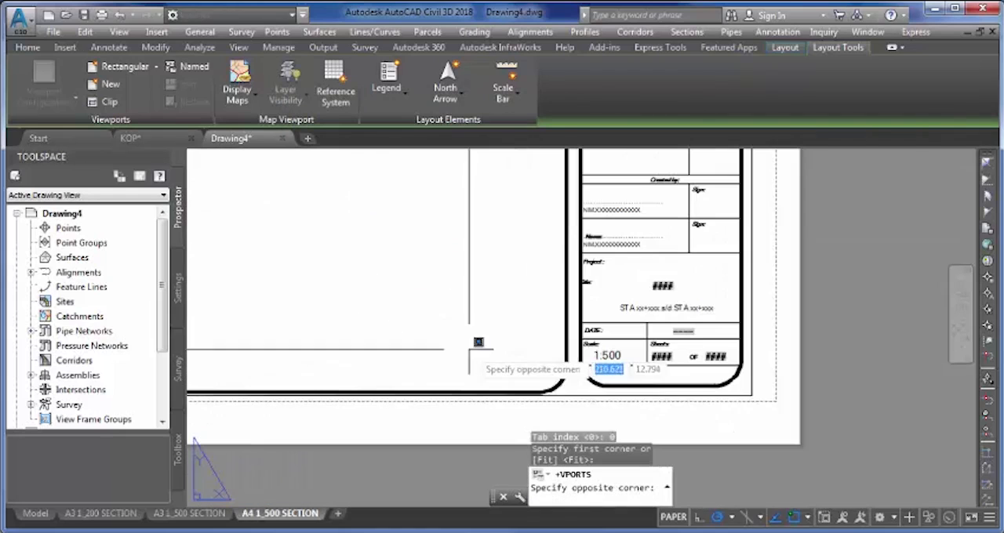
click(559, 382)
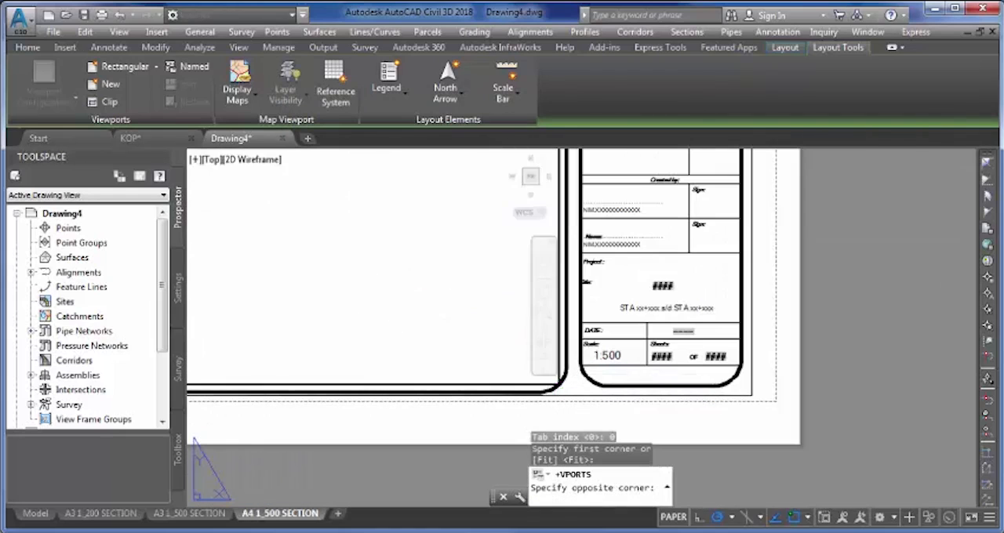
- Set the annotation scale of the new viewport in the A4 1_500 SECTION layout to 1:500
scroll(520, 366, down, 2)
scroll(520, 365, up, 6)
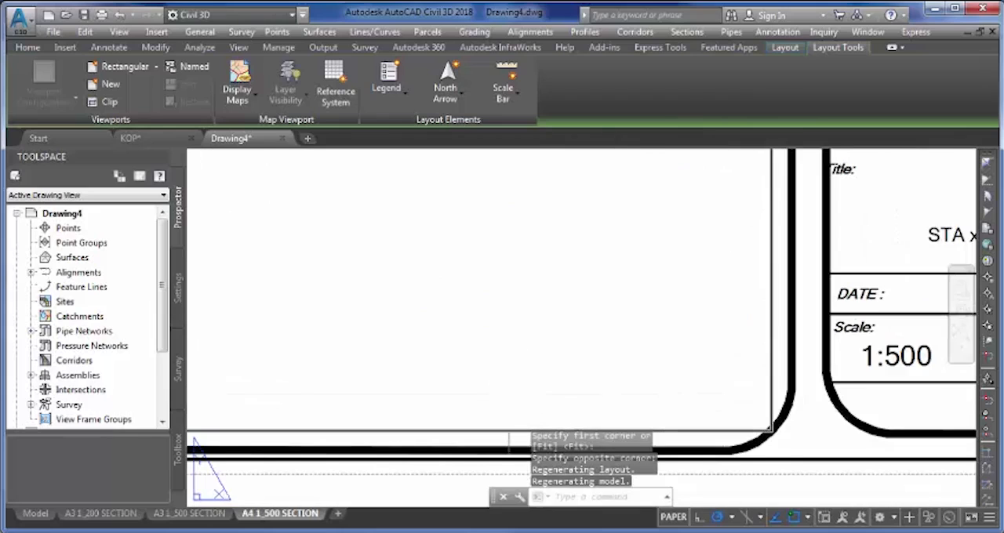
click(508, 429)
right_click(508, 429)
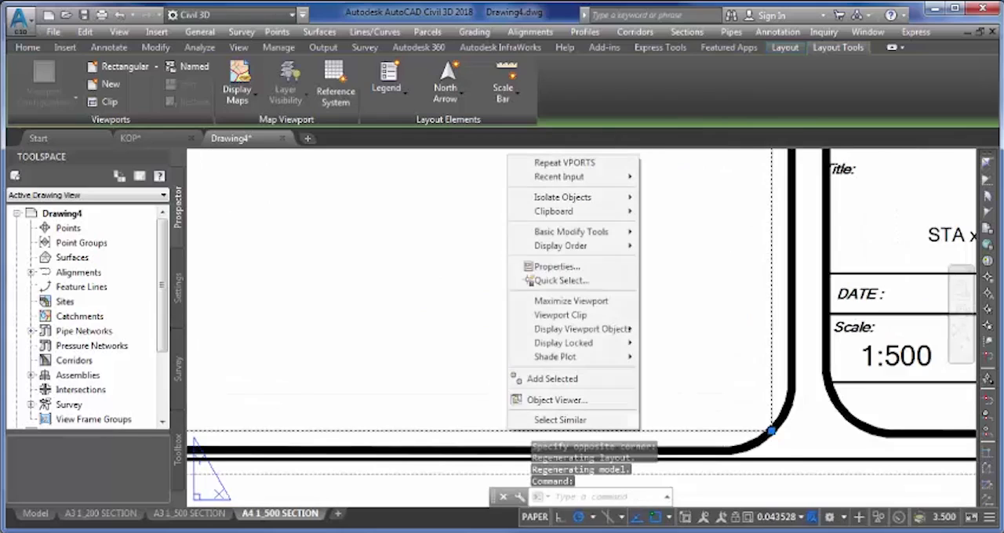
click(549, 268)
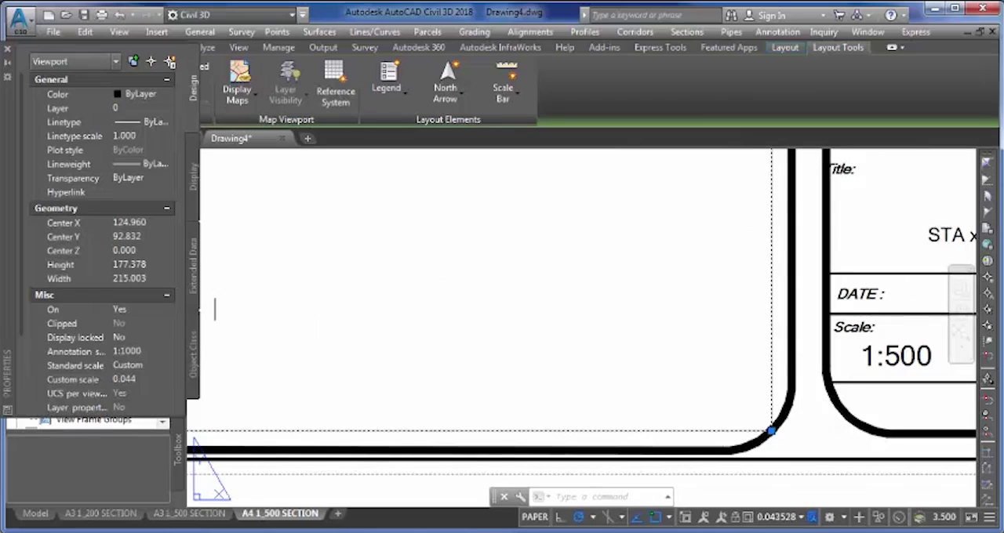
click(145, 353)
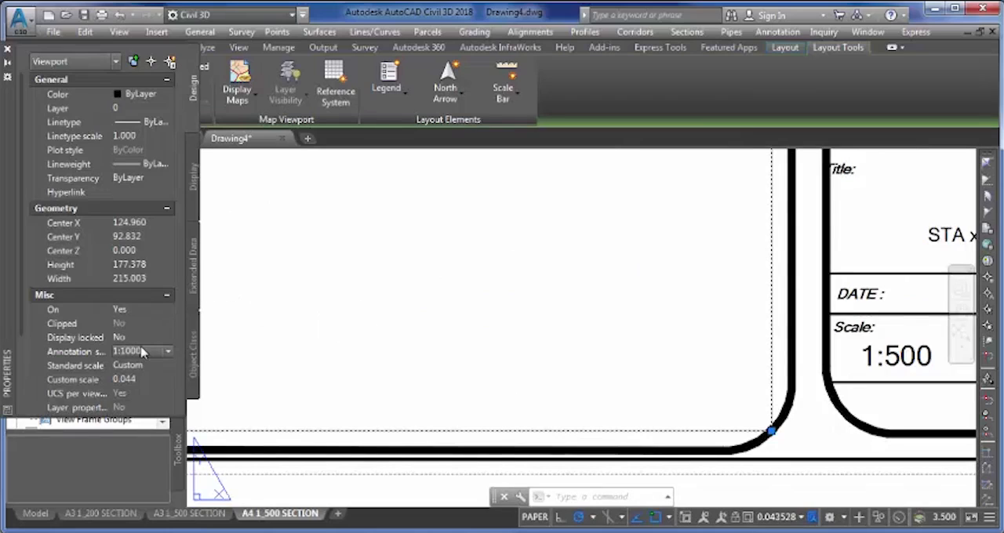
click(141, 353)
click(129, 389)
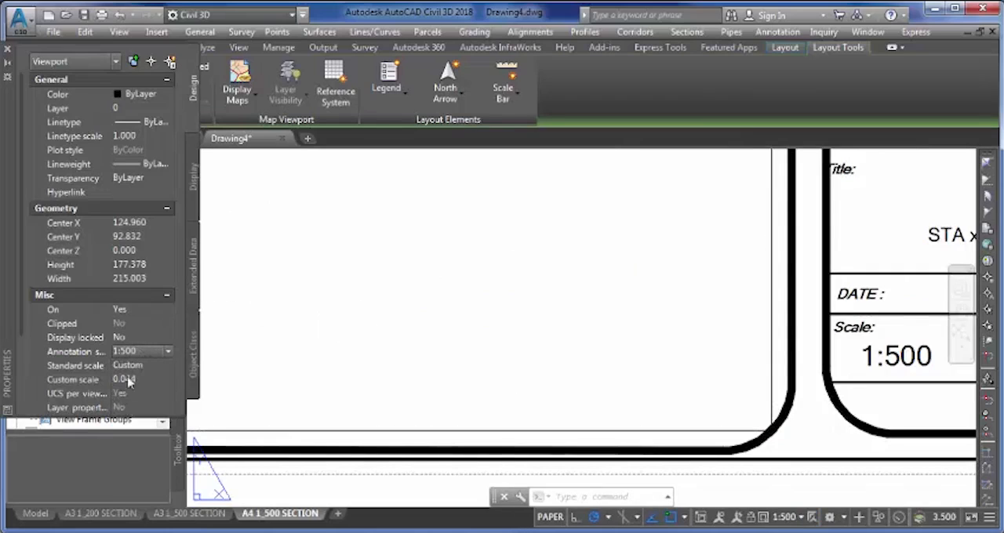
- Set the viewport's type to Section and lock its display
drag(20, 315, 20, 374)
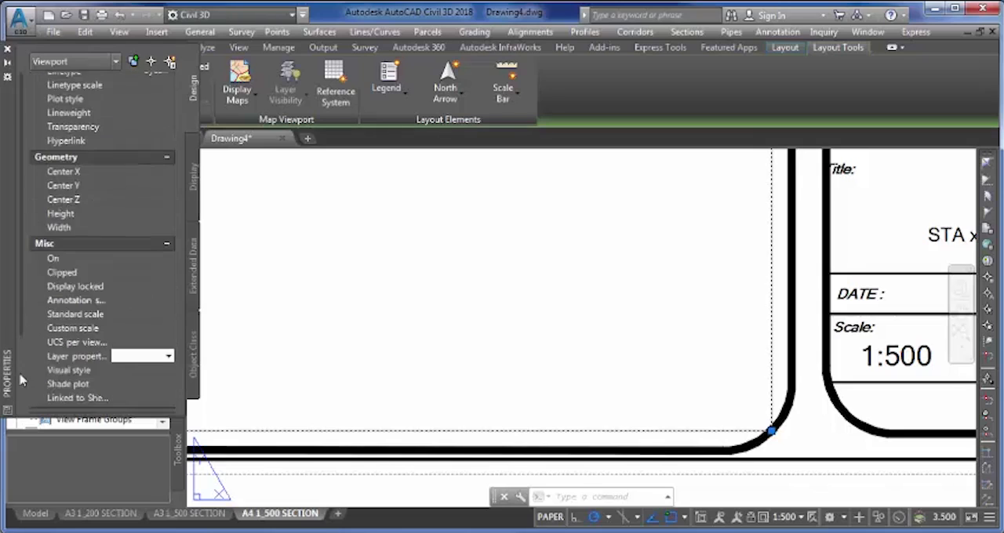
scroll(130, 413, down, 1)
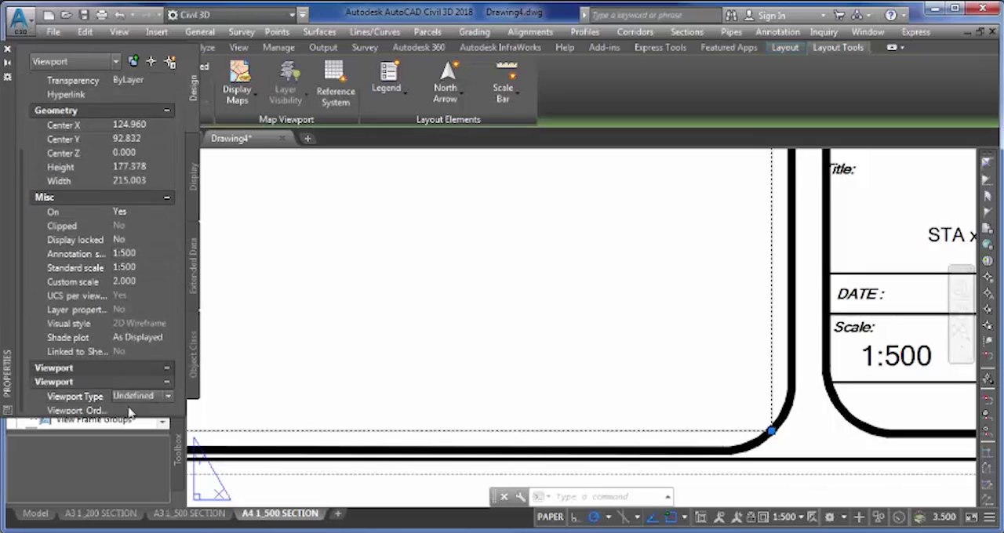
click(140, 396)
click(137, 453)
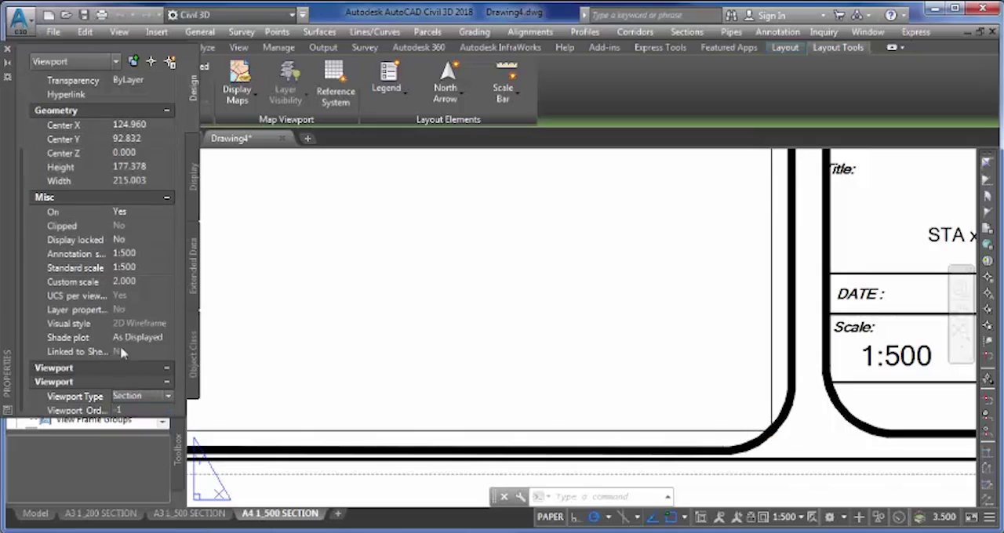
click(137, 237)
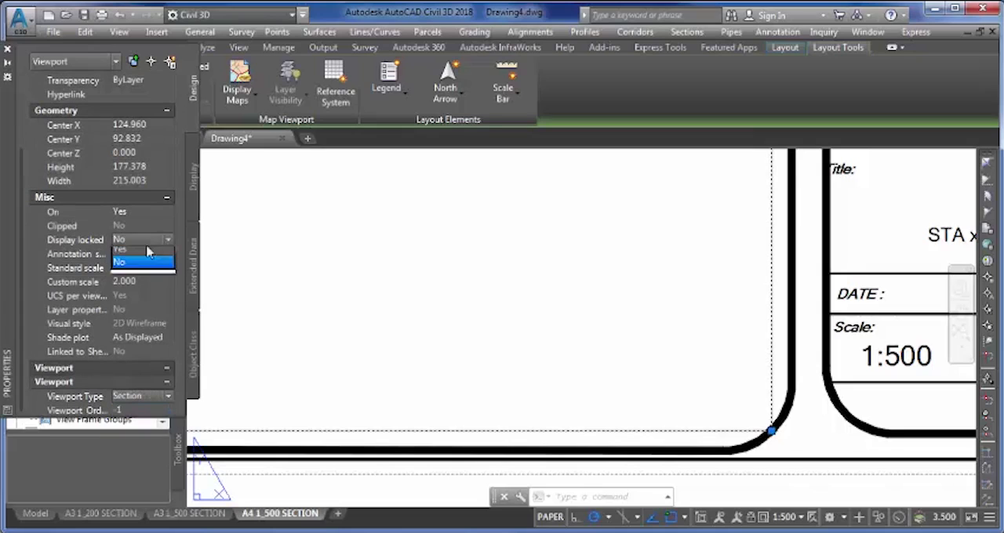
click(145, 267)
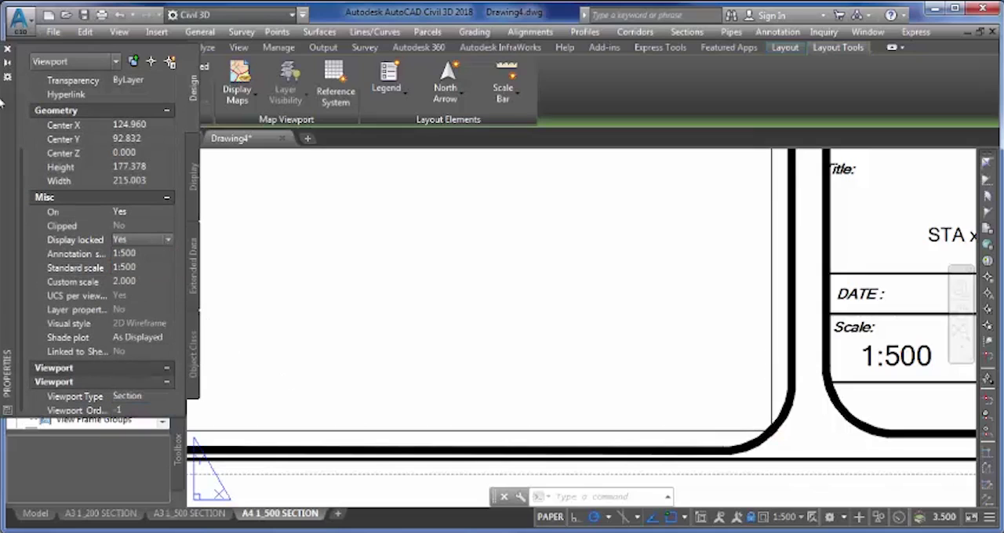
click(7, 49)
scroll(313, 226, down, 5)
middle_drag(313, 226, 422, 331)
middle_drag(476, 255, 530, 358)
scroll(499, 336, down, 2)
middle_drag(408, 260, 445, 312)
key(Escape)
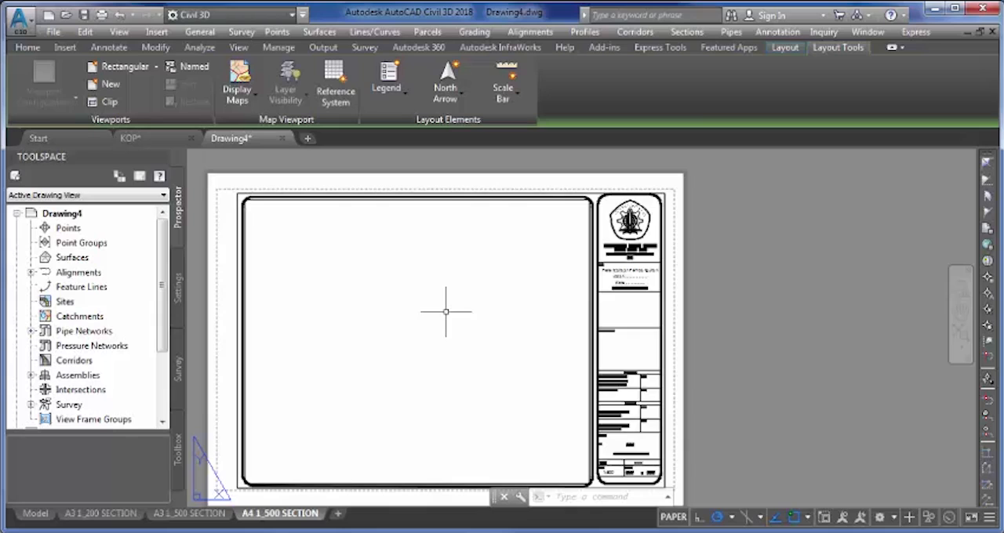
right_click(306, 518)
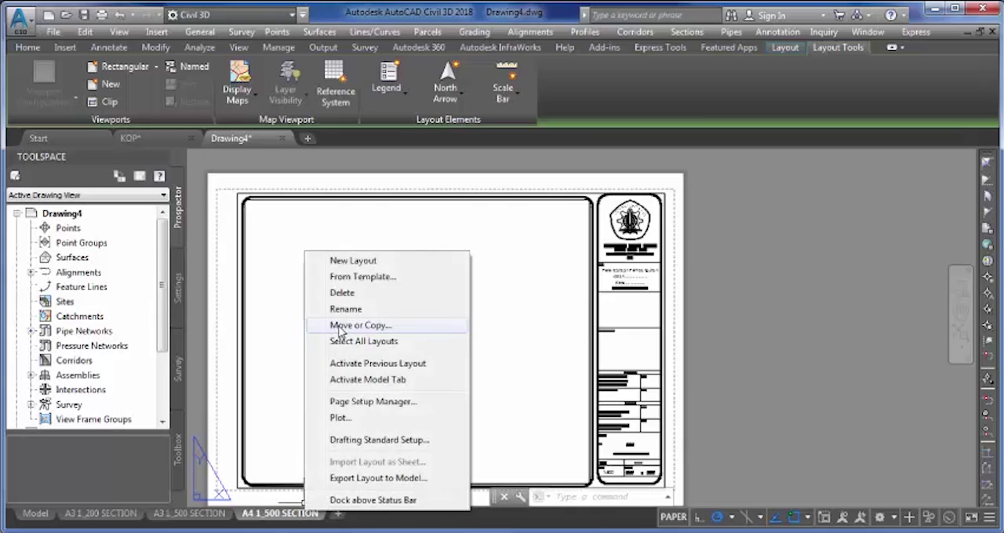
click(296, 315)
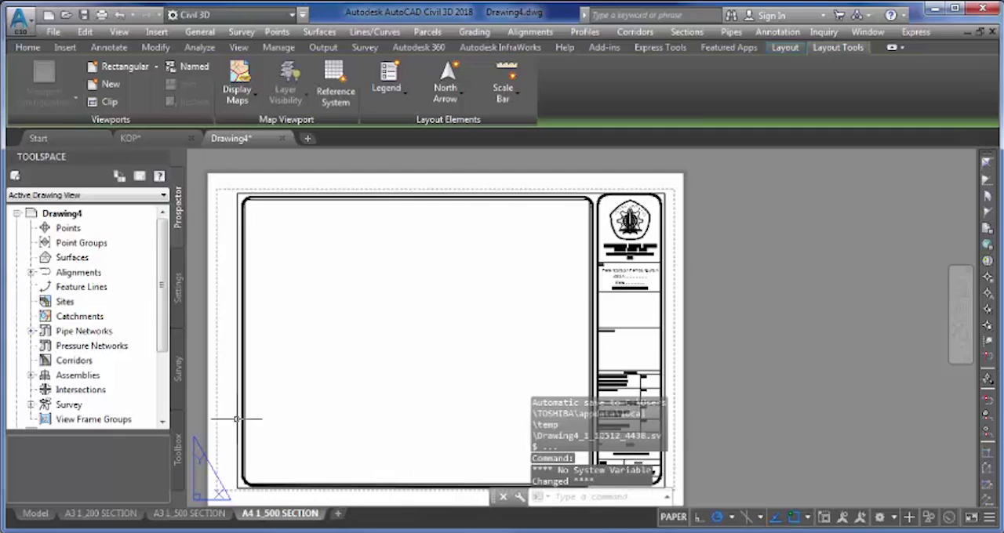
- Create a copy of the A3 1_500 SECTION layout at the end of the layouts
click(191, 515)
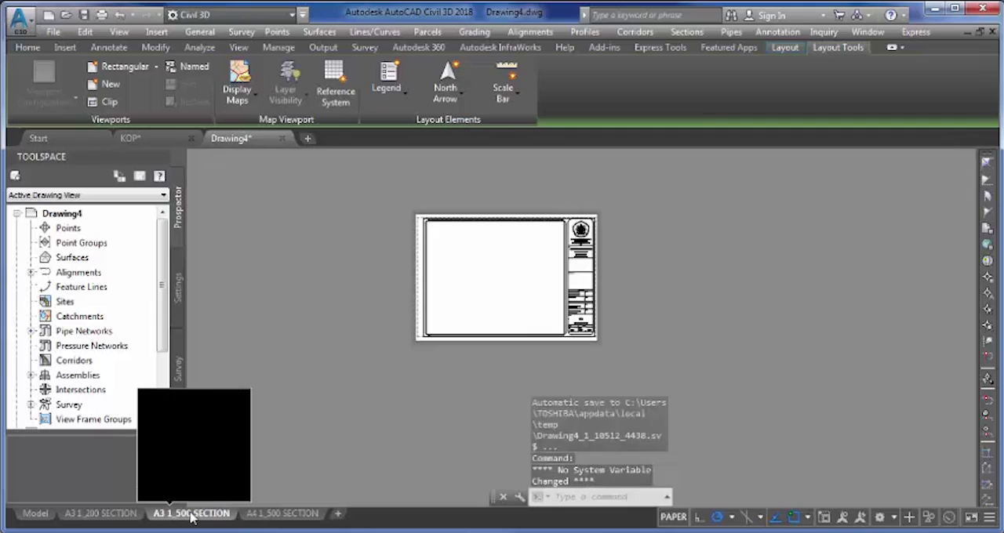
right_click(191, 515)
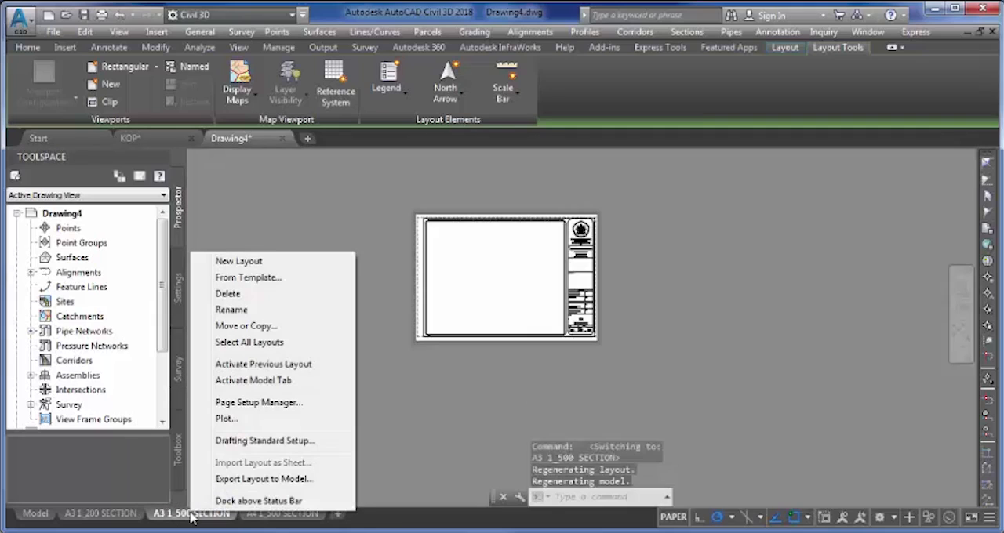
click(245, 326)
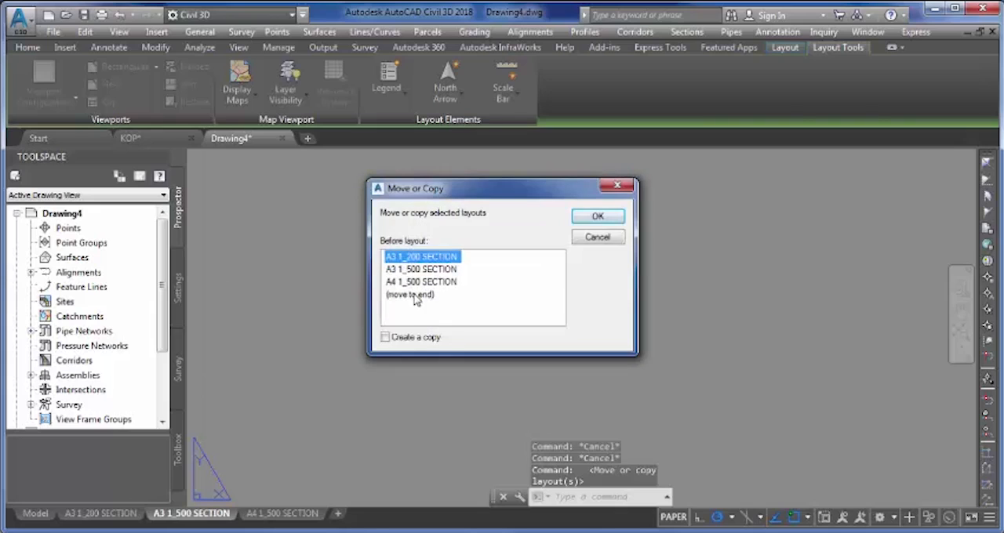
click(427, 296)
click(407, 339)
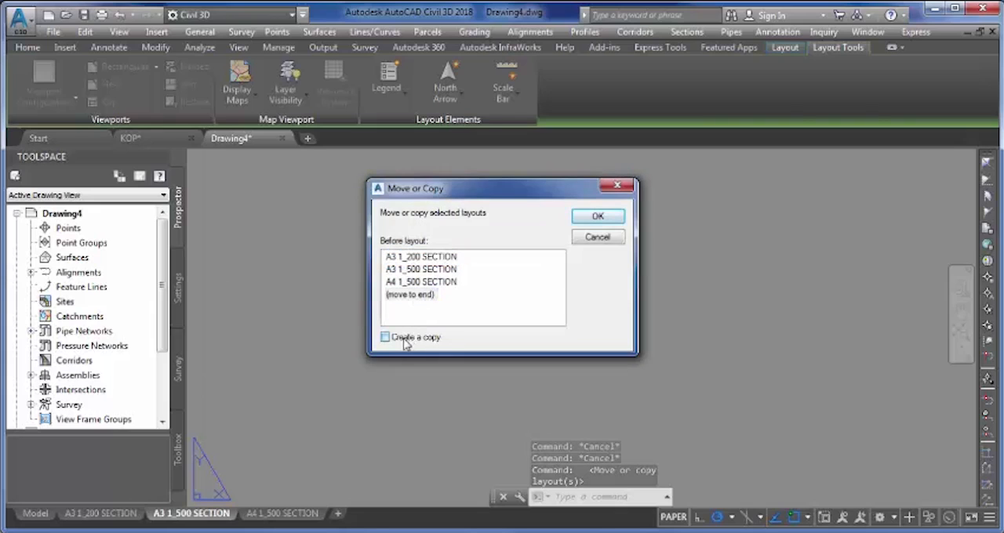
click(594, 217)
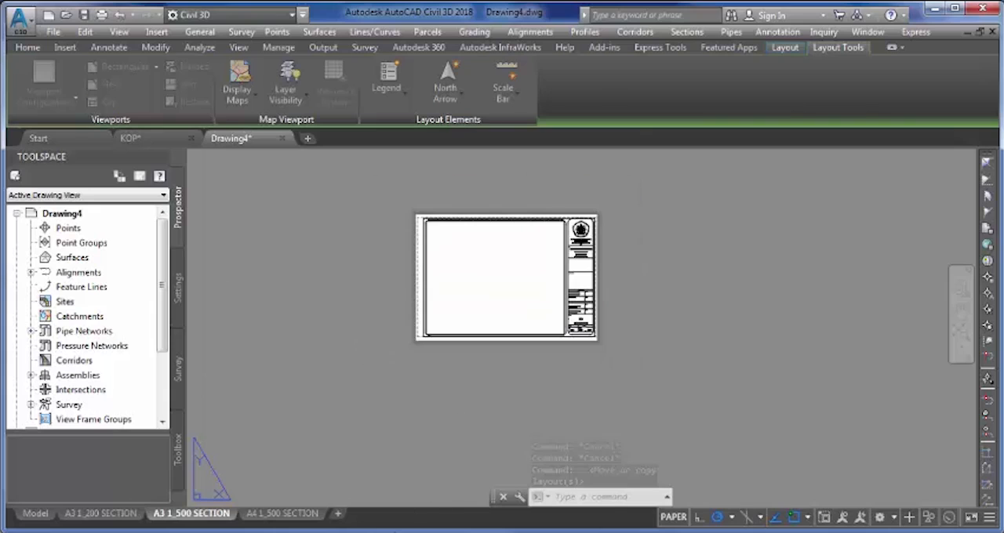
- Rename the copied layout as A3 1_2000 PLAN & PROFILE
click(386, 516)
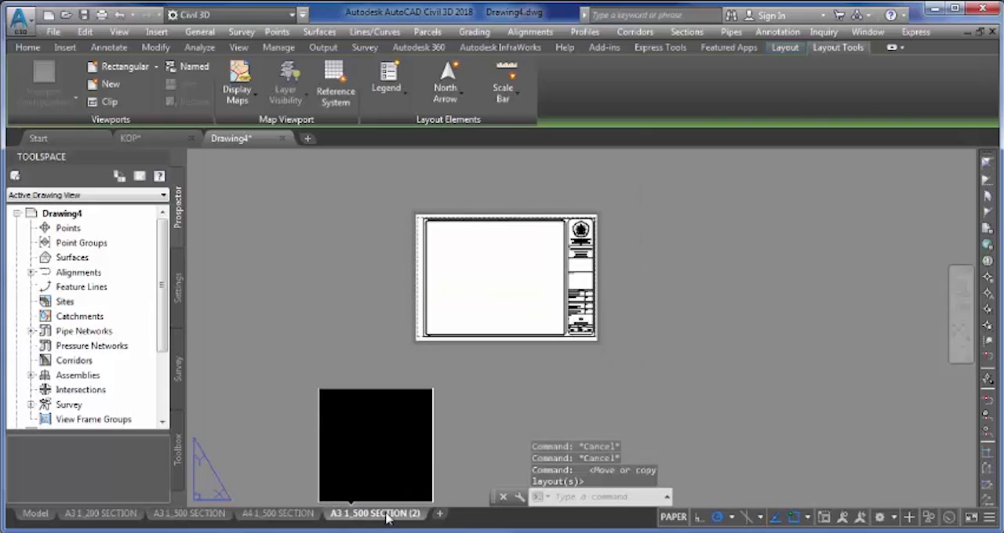
right_click(386, 516)
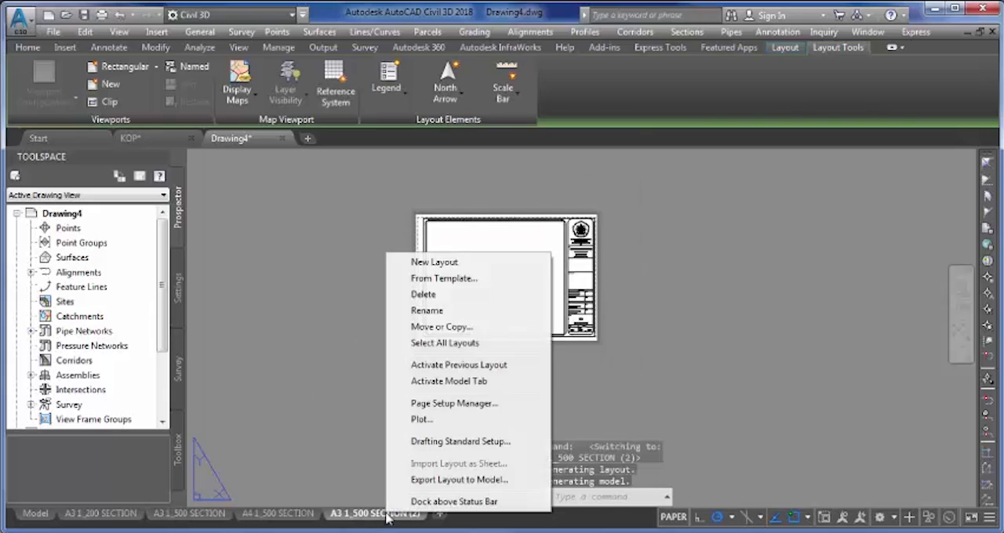
click(428, 311)
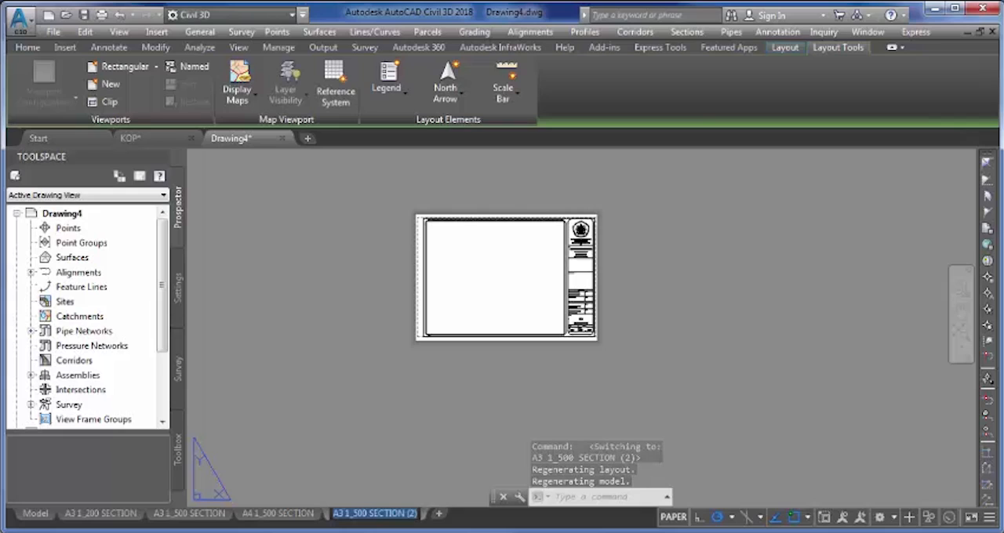
text(A3)
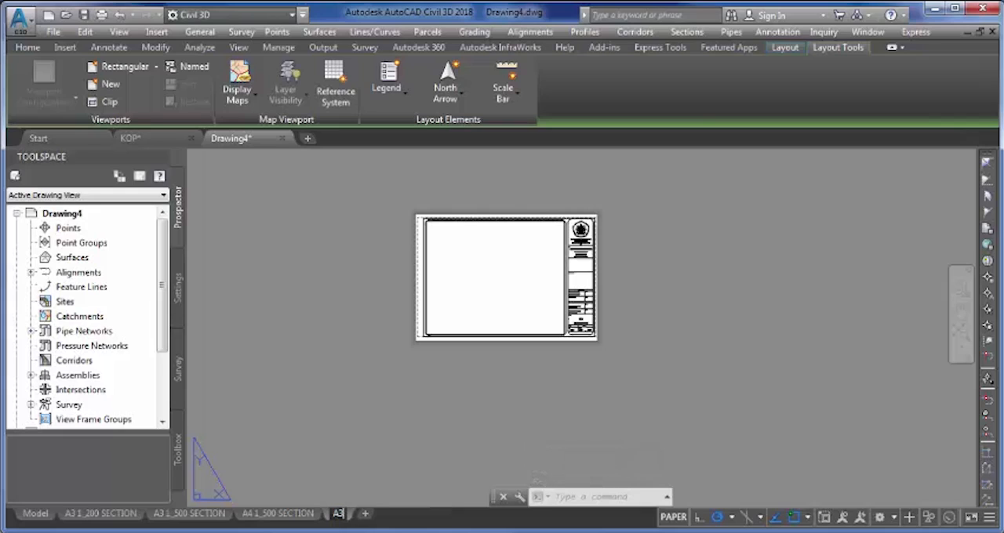
text( 1_20)
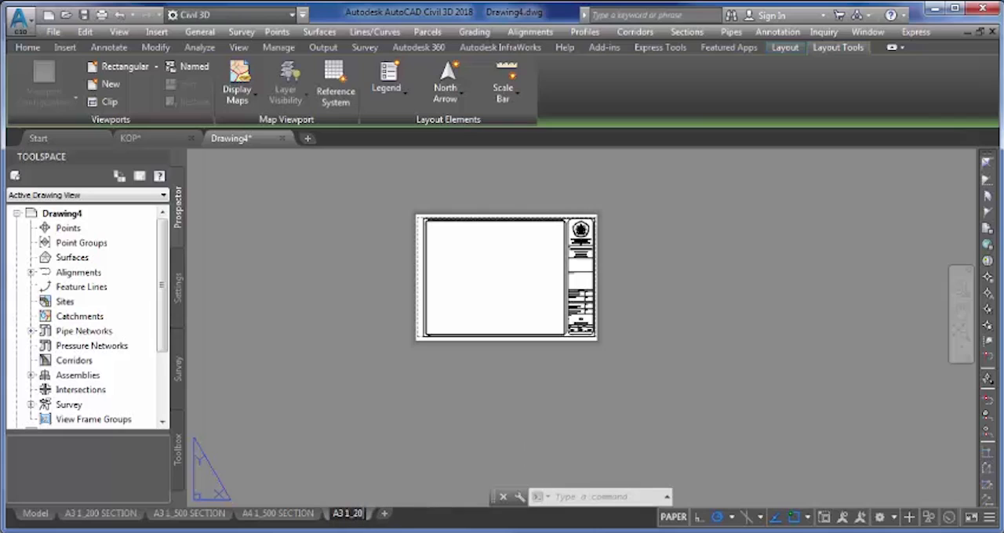
text(00 PLAN)
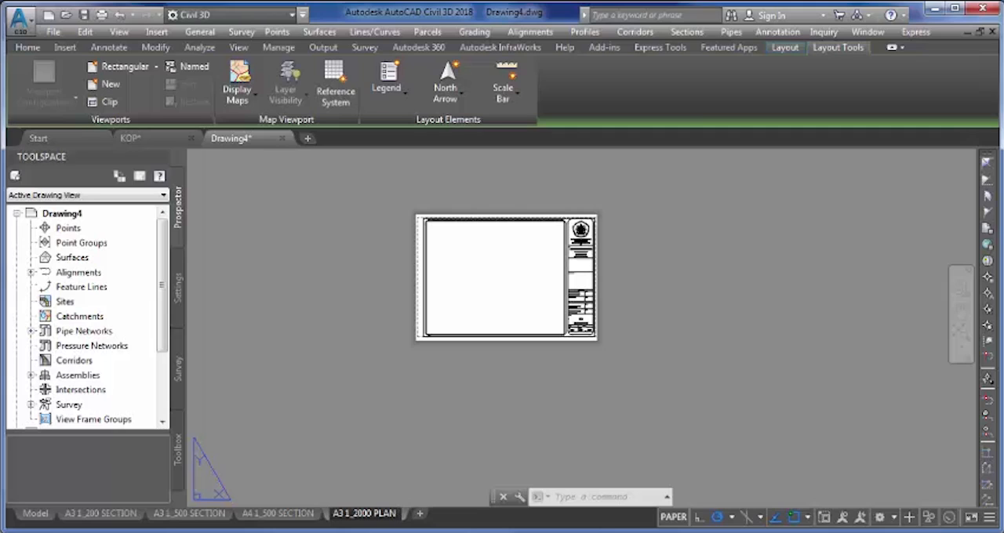
text( %)
key(BackSpace)
key(BackSpace)
key(Return)
text(& PROFILE)
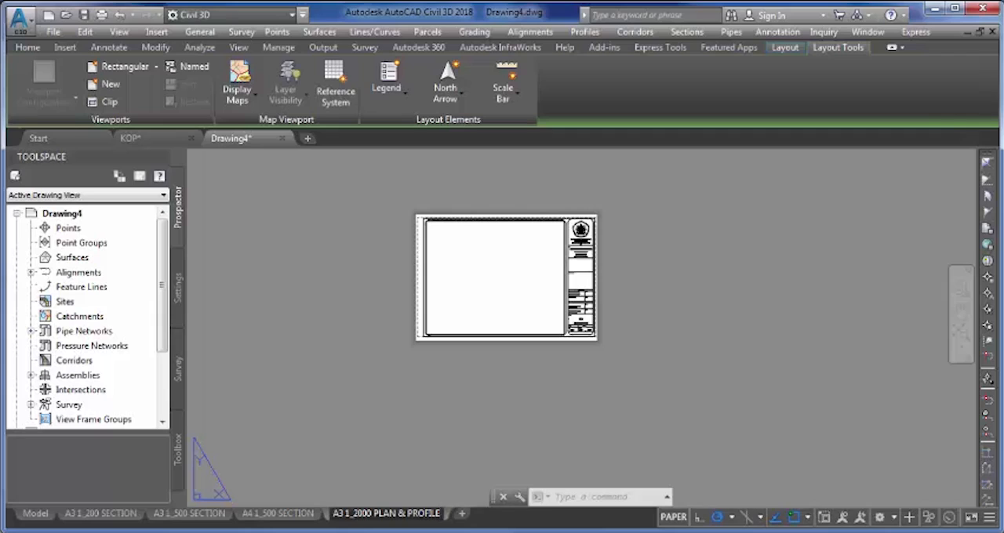
key(Return)
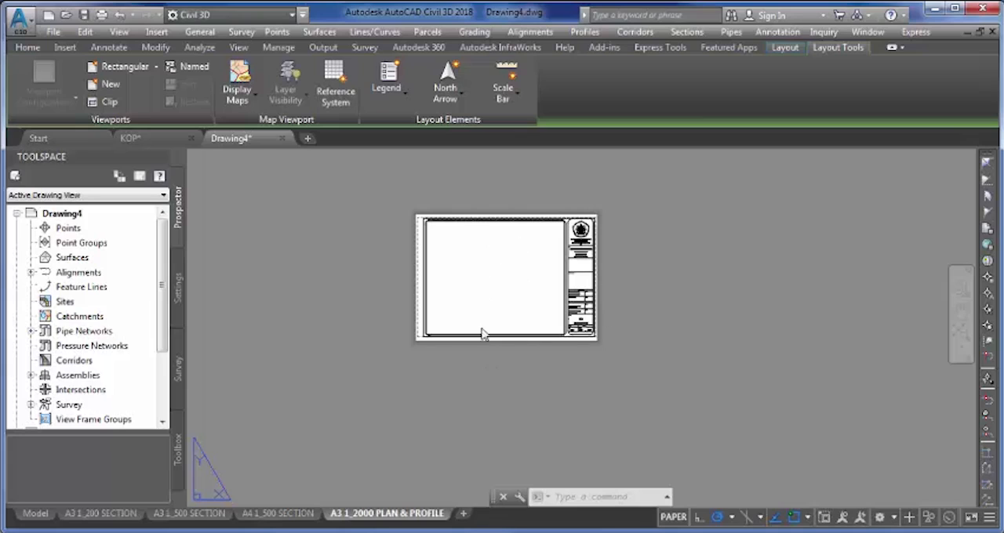
- Delete the existing viewport inside the drawing frame of the A3 1_2000 PLAN & PROFILE layout
middle_drag(492, 280, 489, 331)
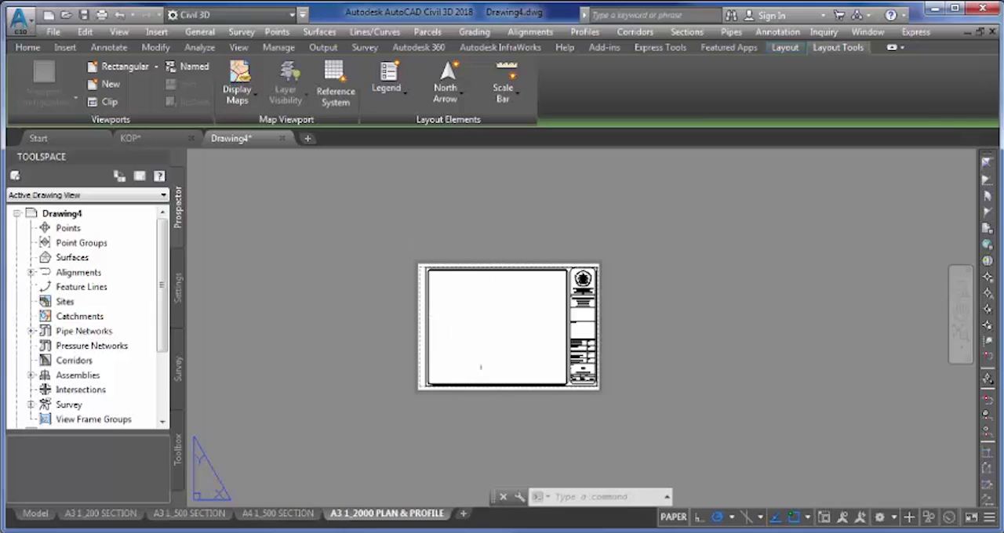
middle_drag(484, 393, 489, 373)
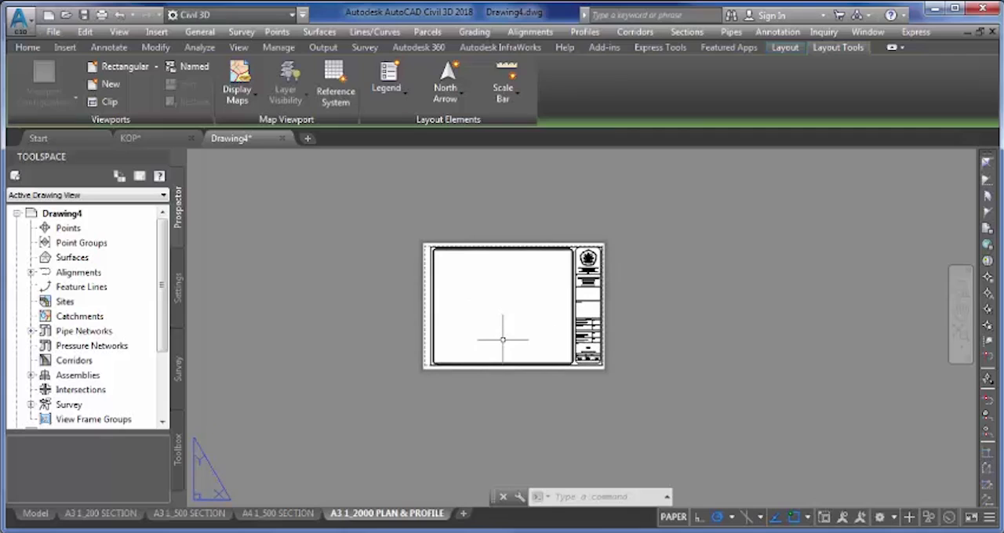
double_click(503, 340)
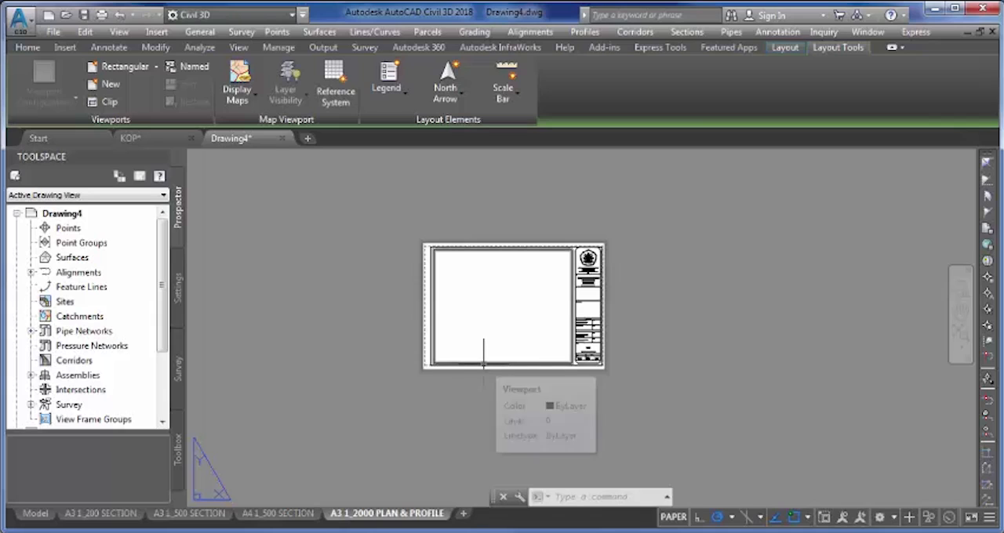
scroll(515, 293, up, 5)
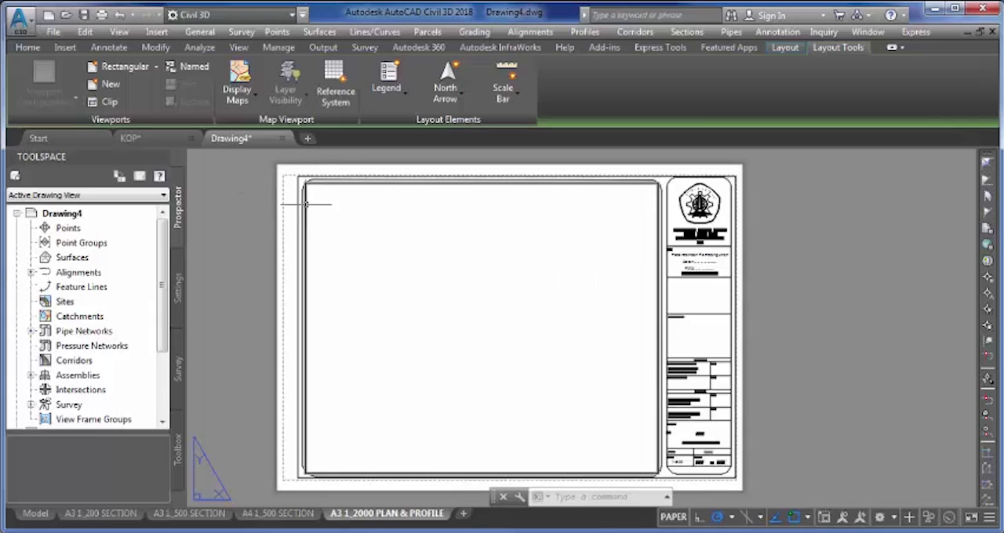
scroll(304, 202, up, 6)
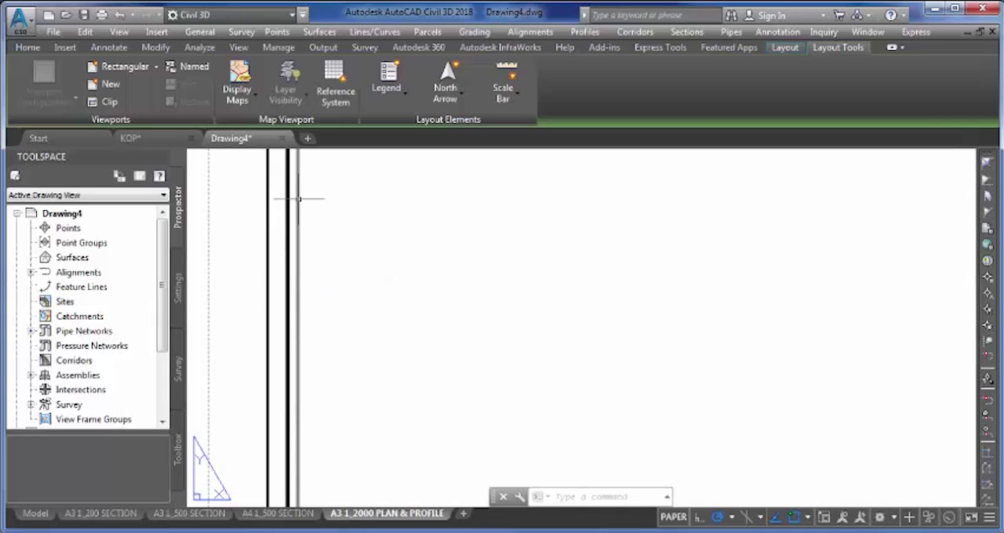
click(298, 198)
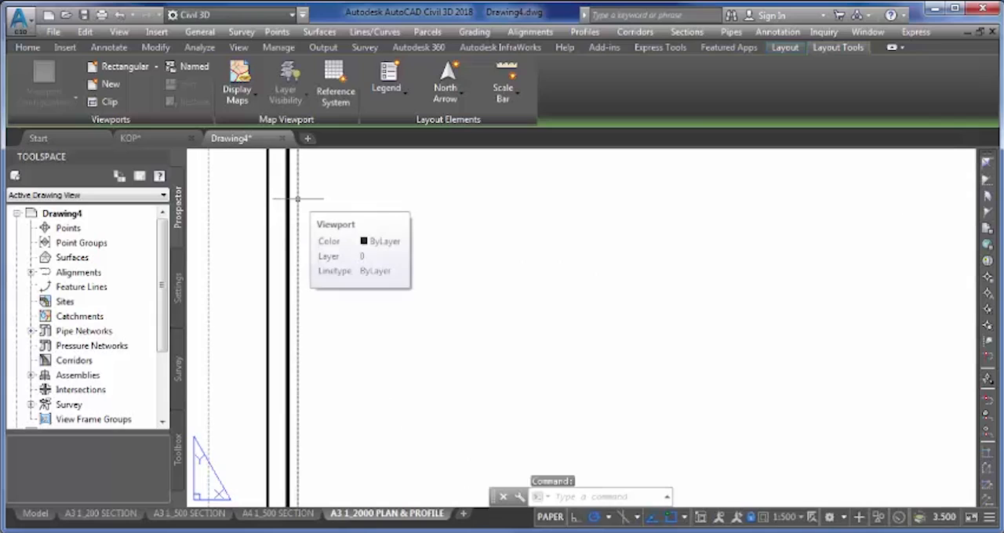
key(Delete)
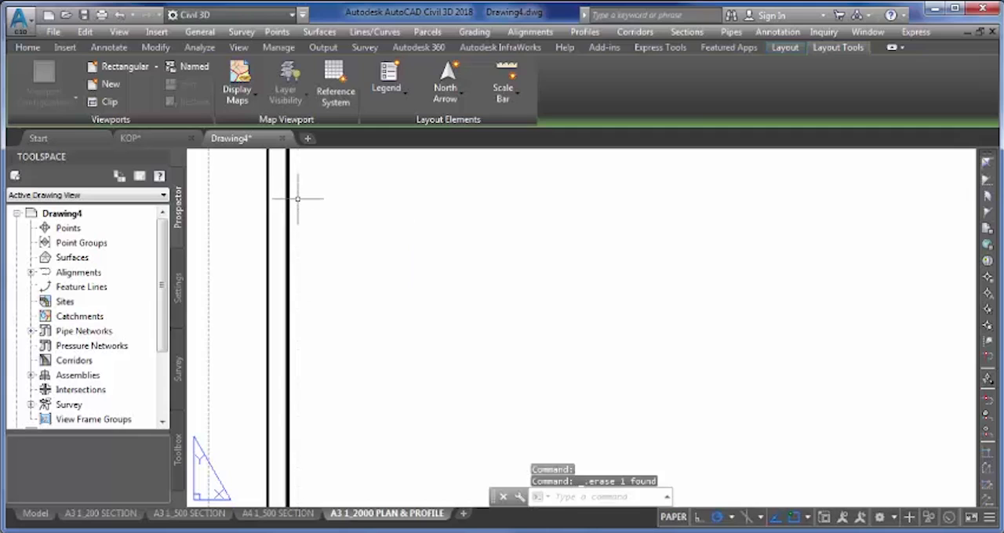
- Create a Two: Horizontal viewport configuration filling the drawing frame of the A3 1_2000 PLAN & PROFILE layout, from upper-left to lower-right corner
scroll(287, 195, down, 5)
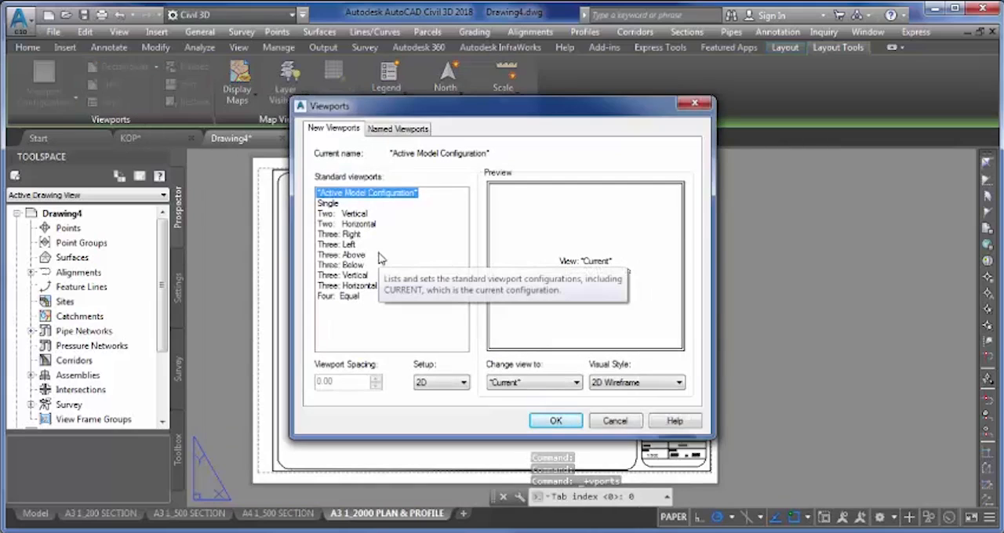
click(354, 226)
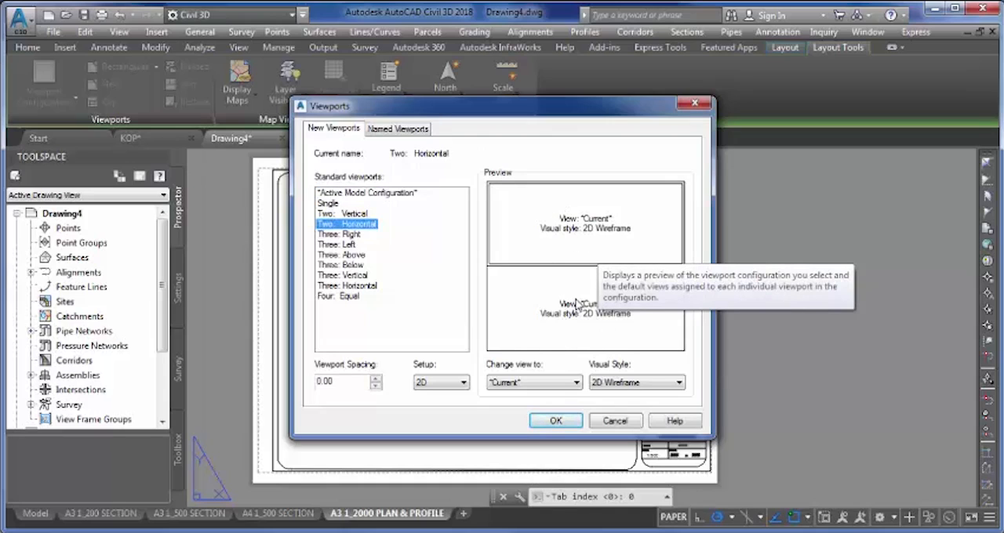
click(556, 421)
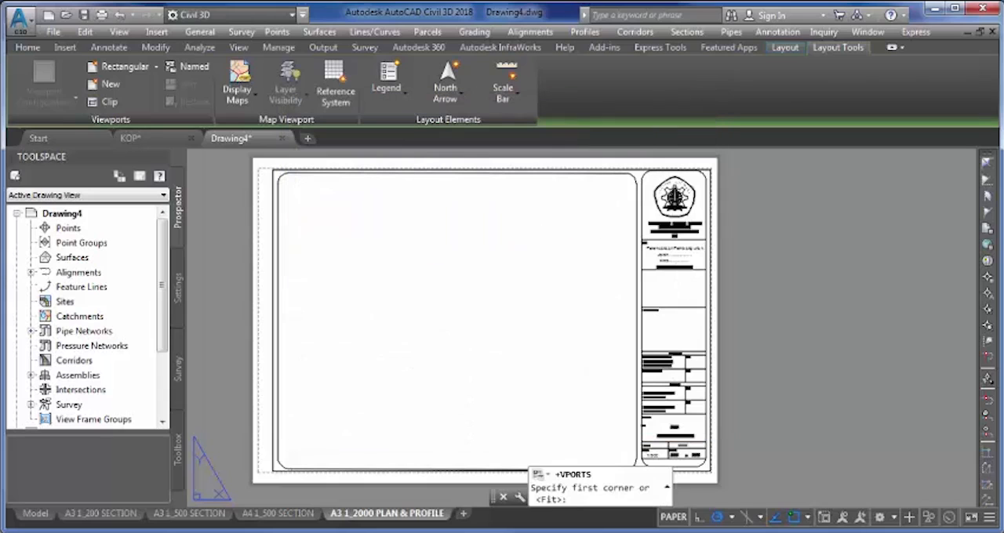
scroll(278, 176, up, 4)
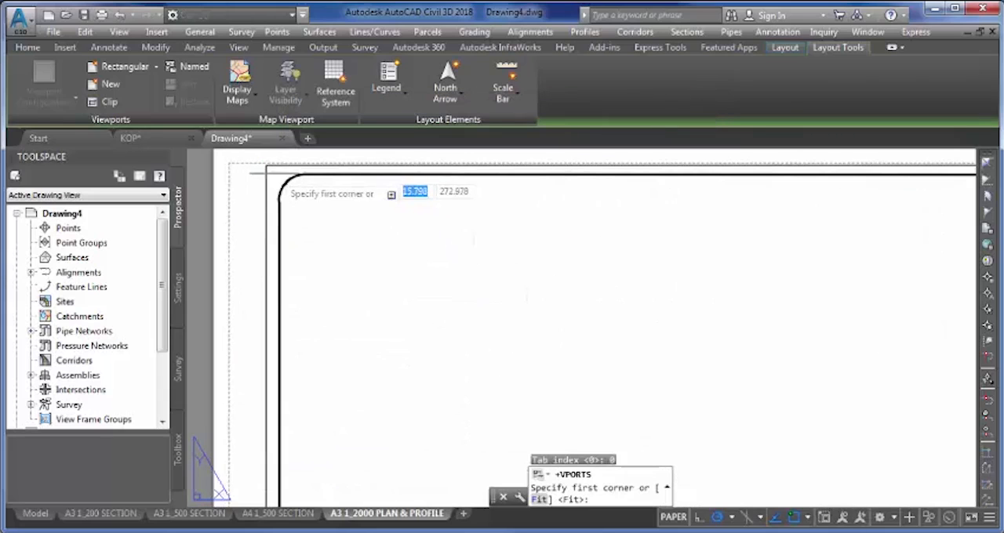
click(285, 186)
scroll(300, 193, down, 4)
scroll(333, 207, down, 2)
middle_drag(431, 283, 414, 260)
scroll(492, 323, up, 2)
middle_drag(495, 335, 512, 345)
scroll(511, 353, up, 6)
middle_drag(515, 359, 469, 246)
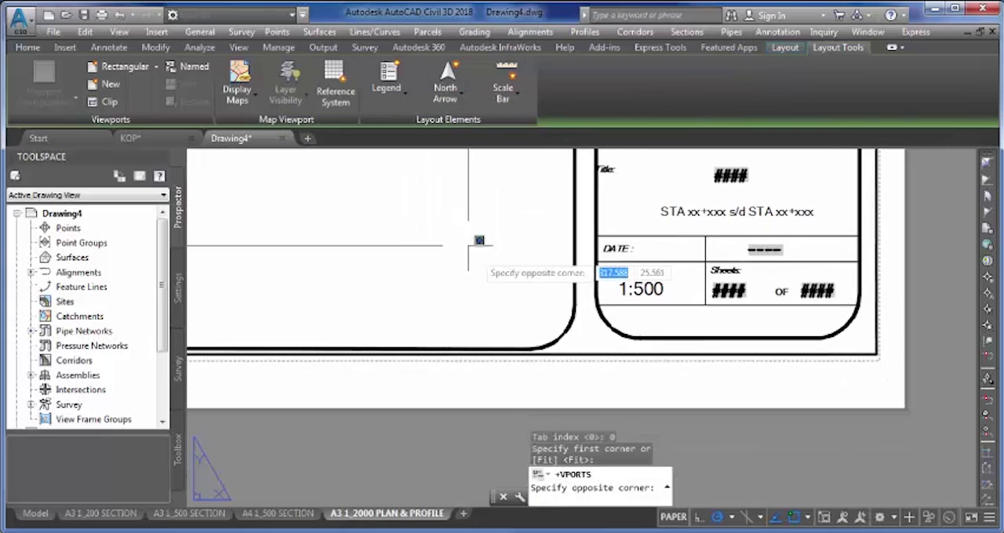
click(563, 338)
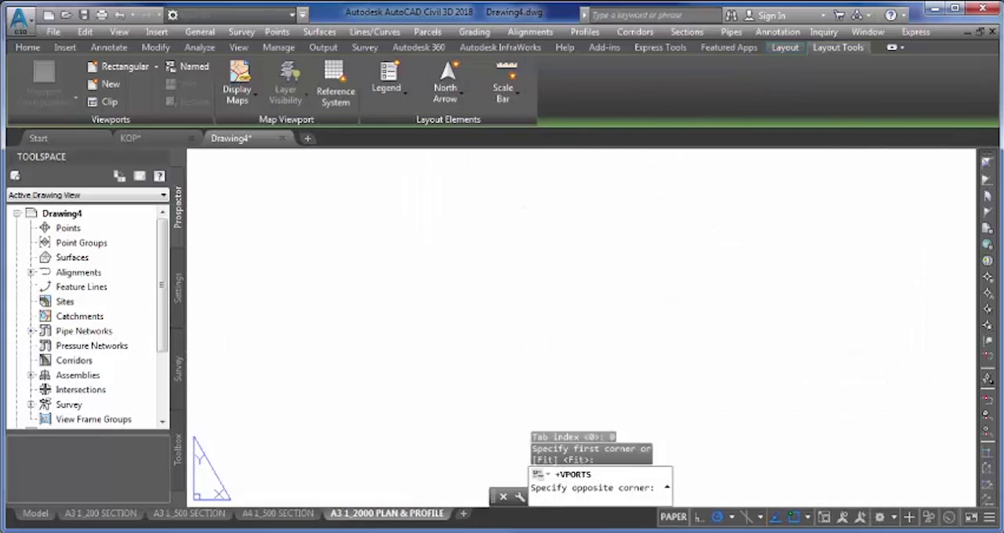
scroll(557, 335, down, 6)
middle_drag(507, 273, 549, 353)
middle_drag(430, 277, 487, 318)
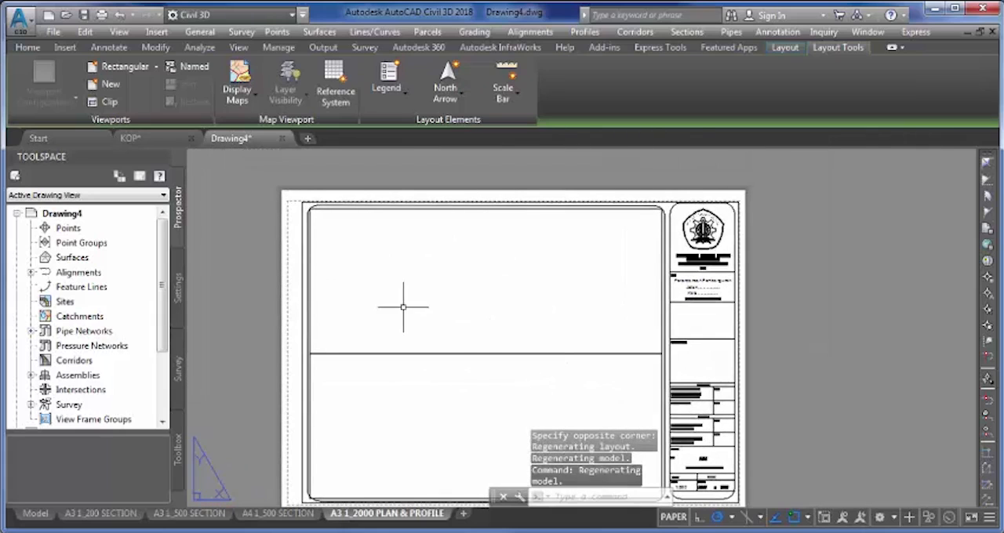
- Set the annotation scale of the upper viewport to 1:2000
scroll(329, 341, up, 4)
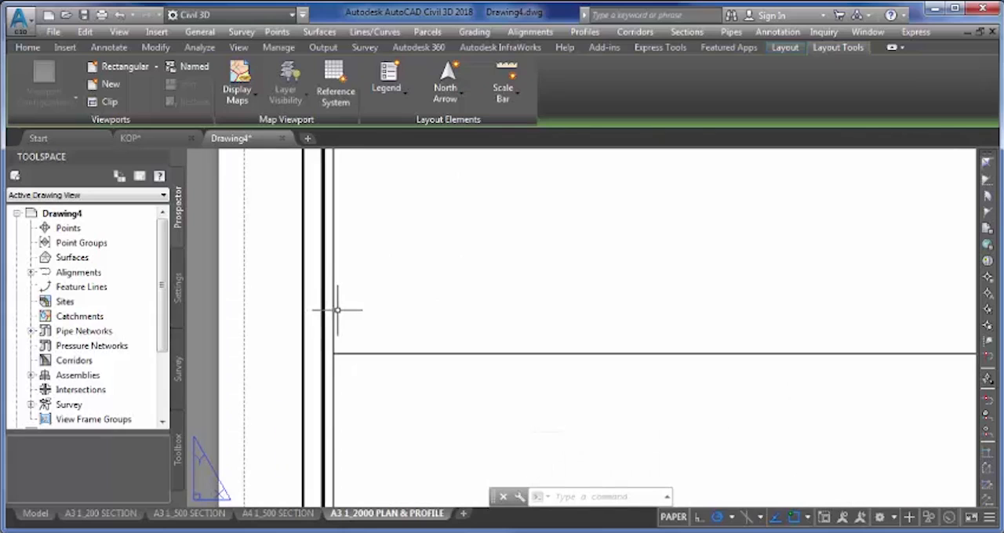
click(334, 312)
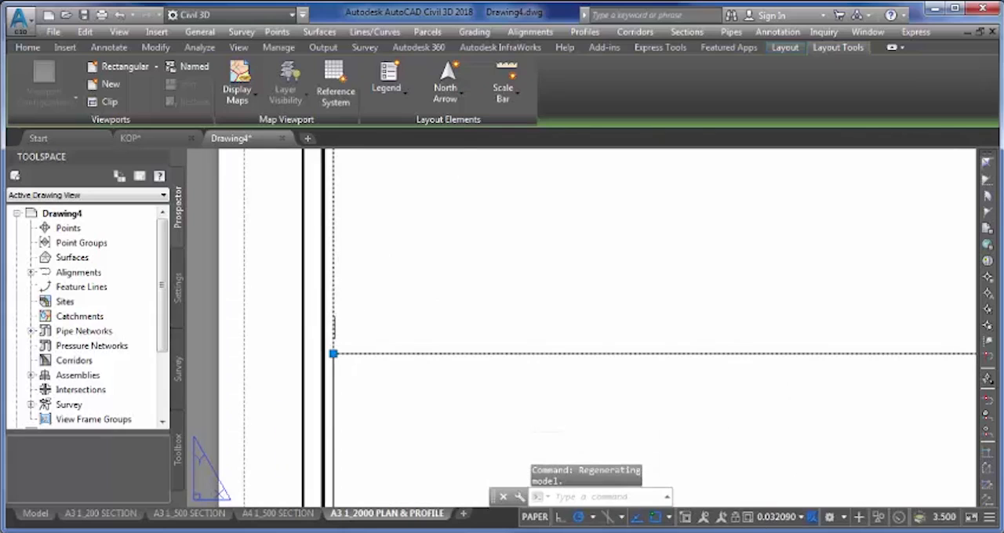
right_click(335, 313)
click(362, 149)
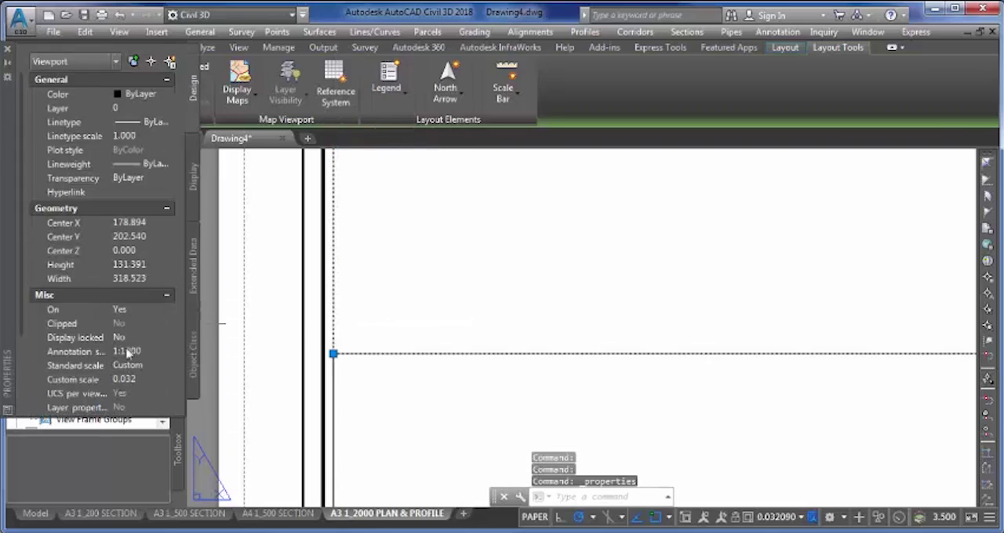
click(137, 353)
click(138, 353)
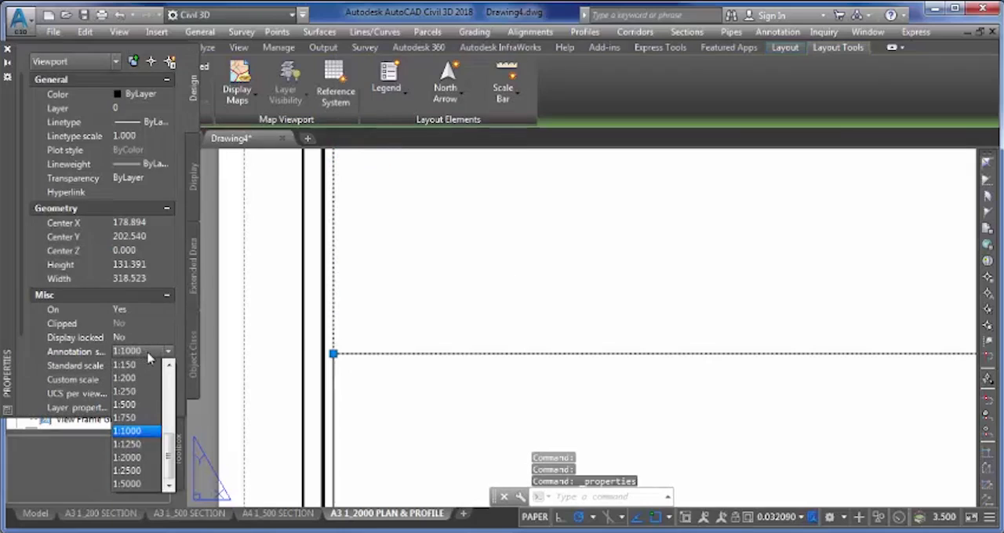
click(133, 458)
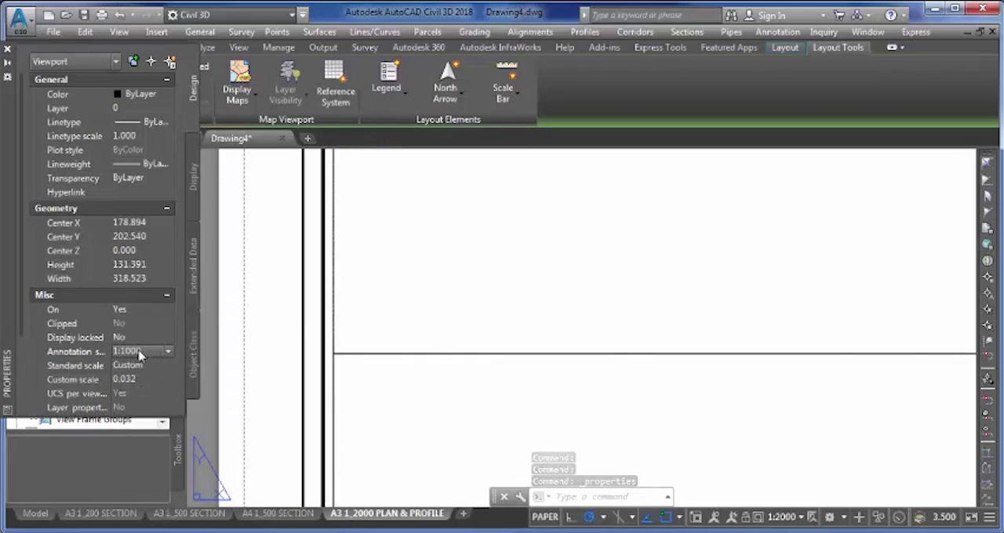
- Set the upper viewport's type to Plan and lock its display
drag(20, 308, 21, 395)
click(143, 383)
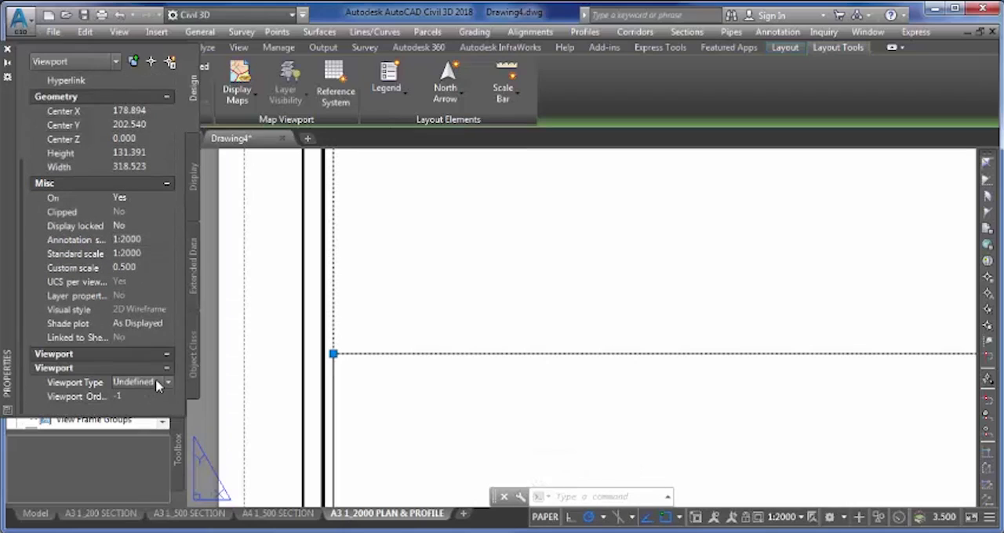
click(143, 384)
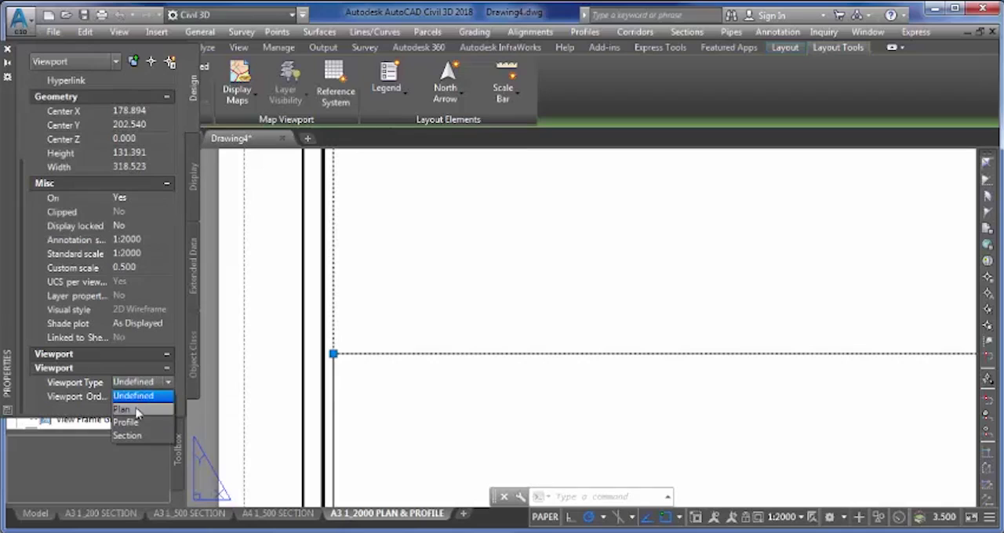
click(123, 409)
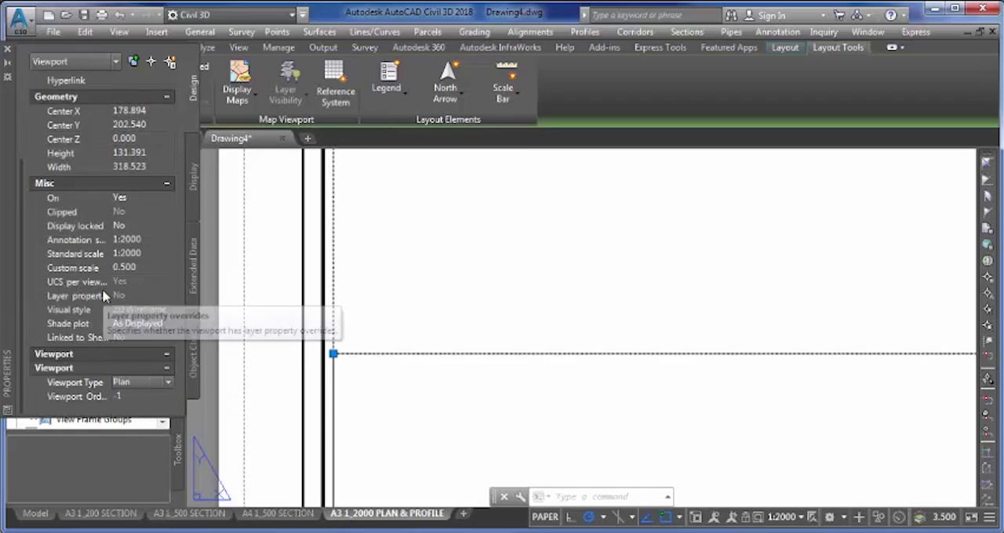
click(139, 226)
click(141, 226)
click(121, 247)
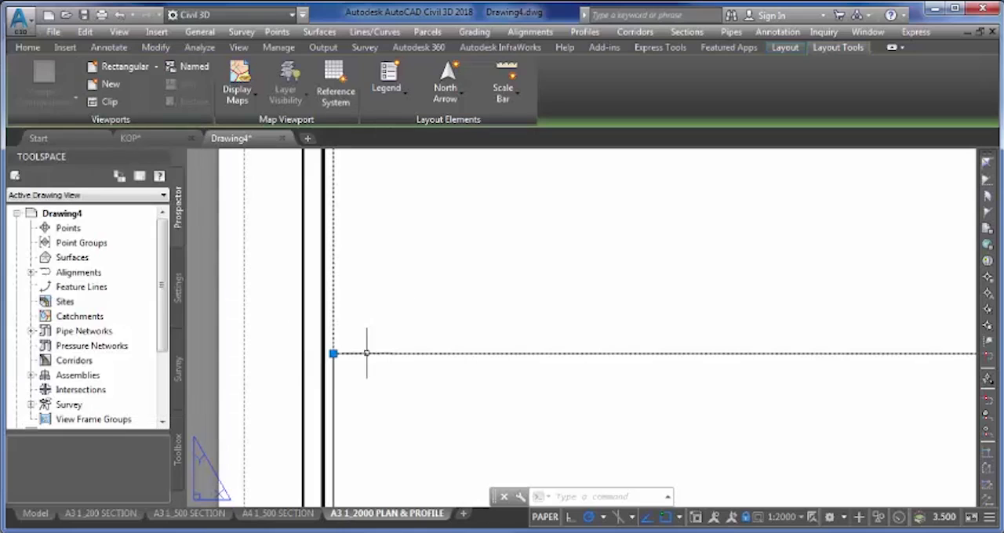
key(Escape)
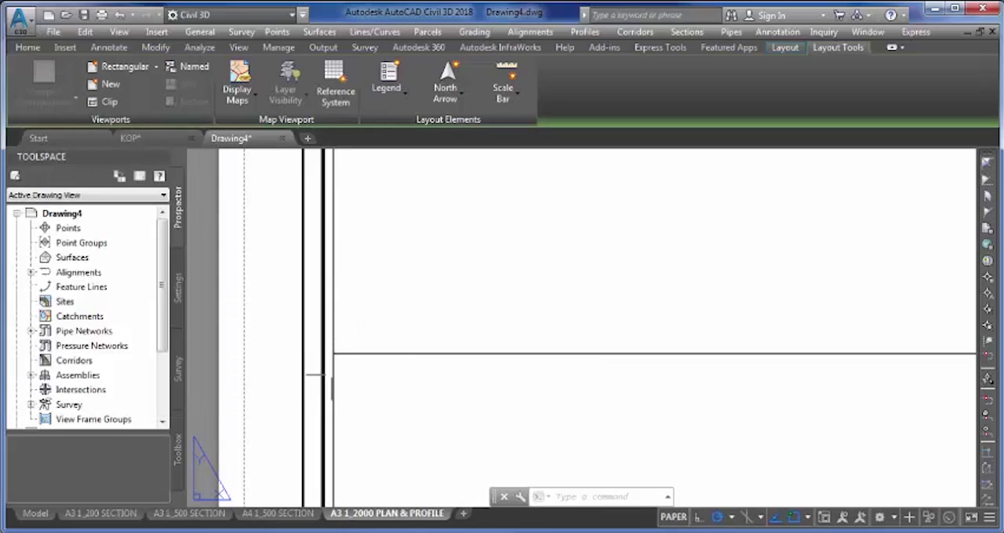
- Set the annotation scale of the lower viewport to 1:2000
click(332, 374)
right_click(333, 374)
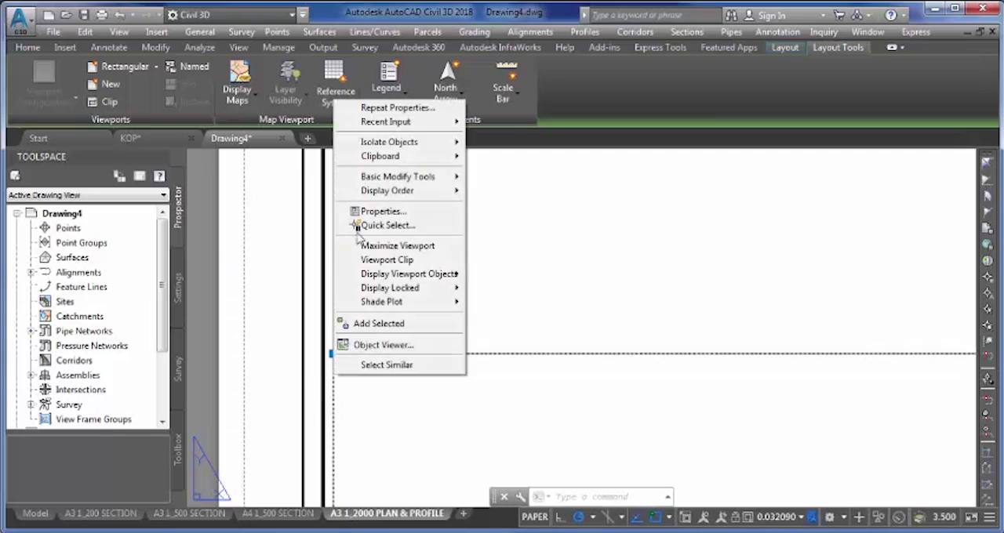
click(376, 210)
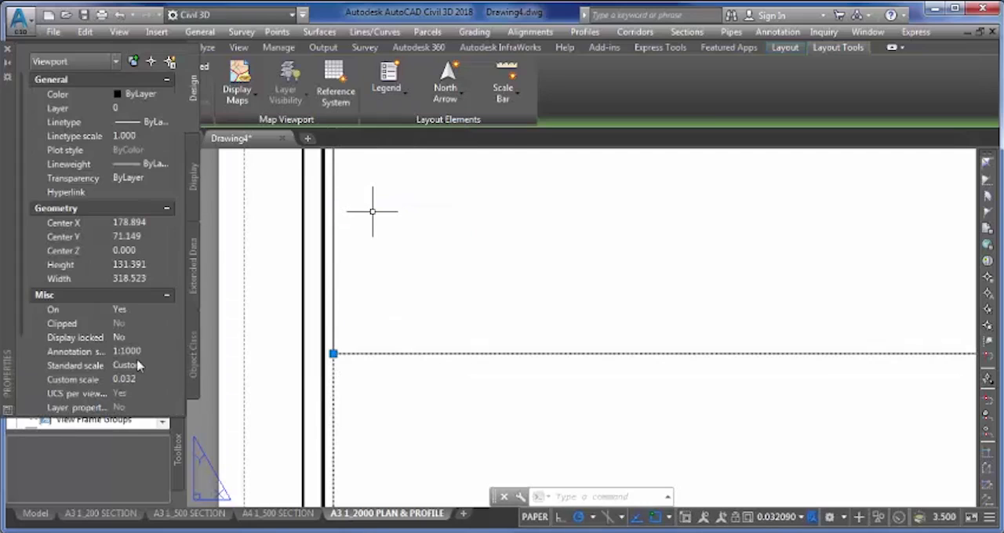
click(143, 355)
click(143, 355)
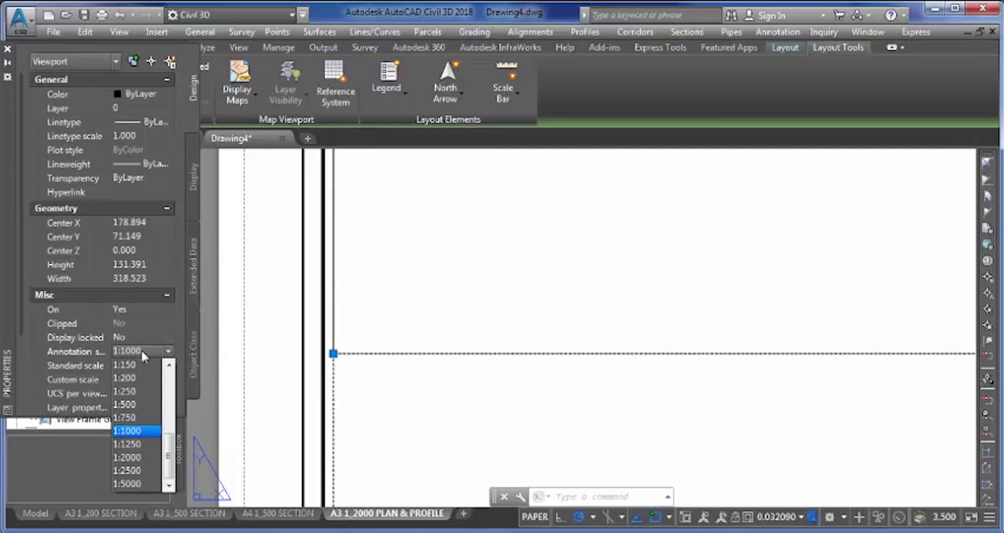
click(148, 458)
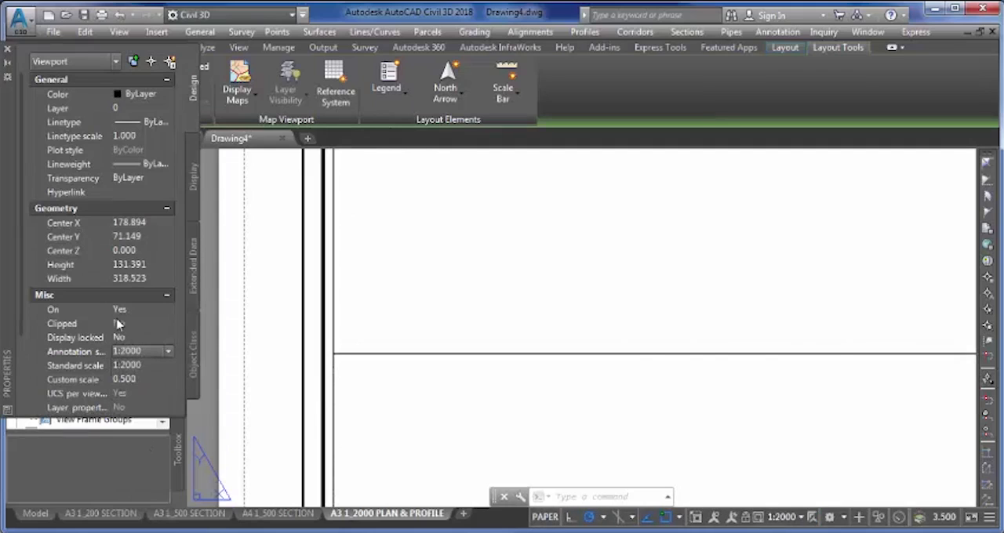
- Lock the lower viewport's display and set its viewport type to Profile
click(139, 338)
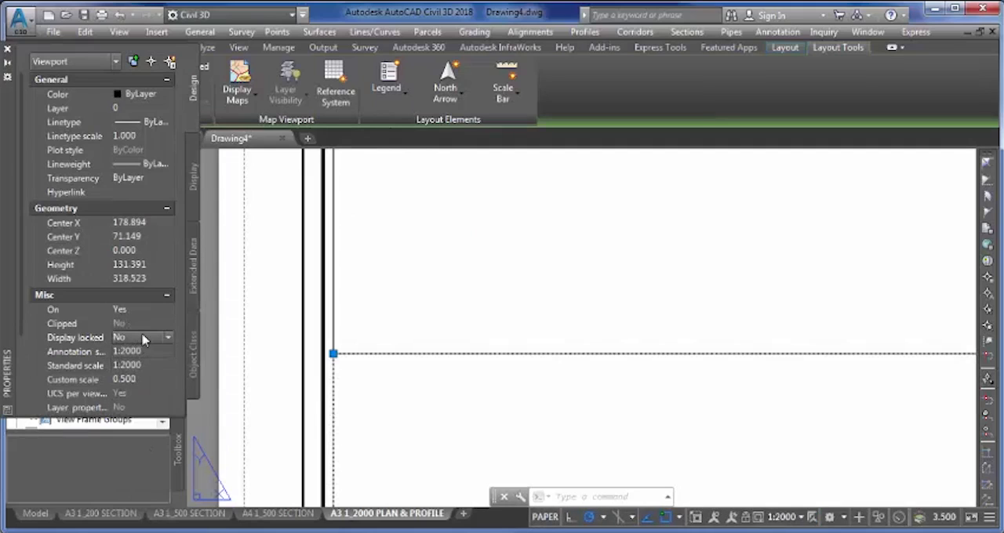
click(142, 338)
click(143, 352)
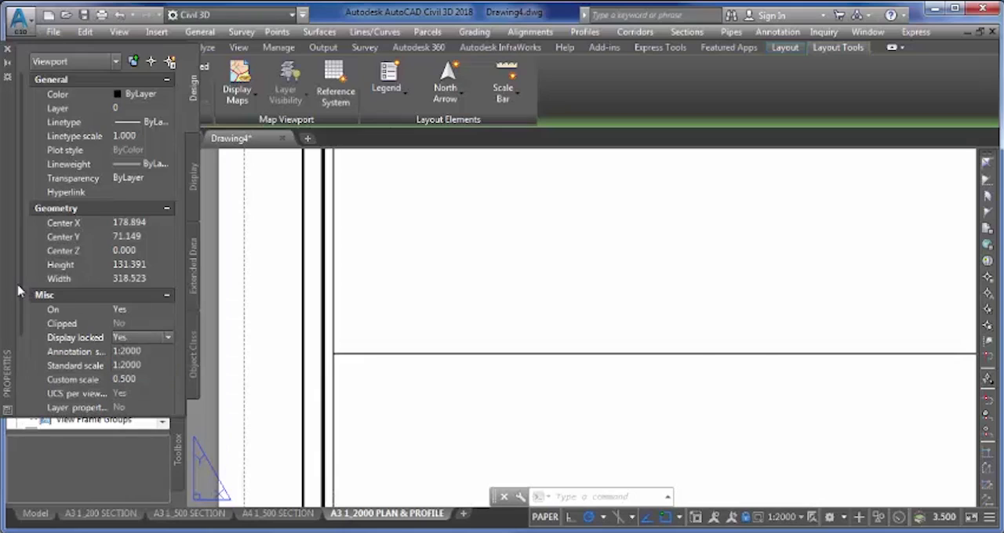
click(143, 382)
click(145, 384)
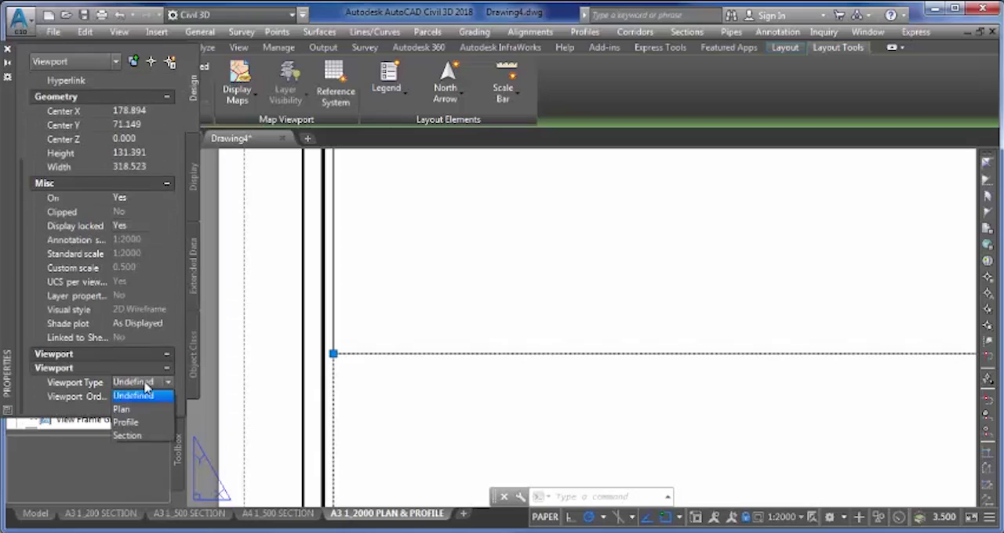
click(135, 423)
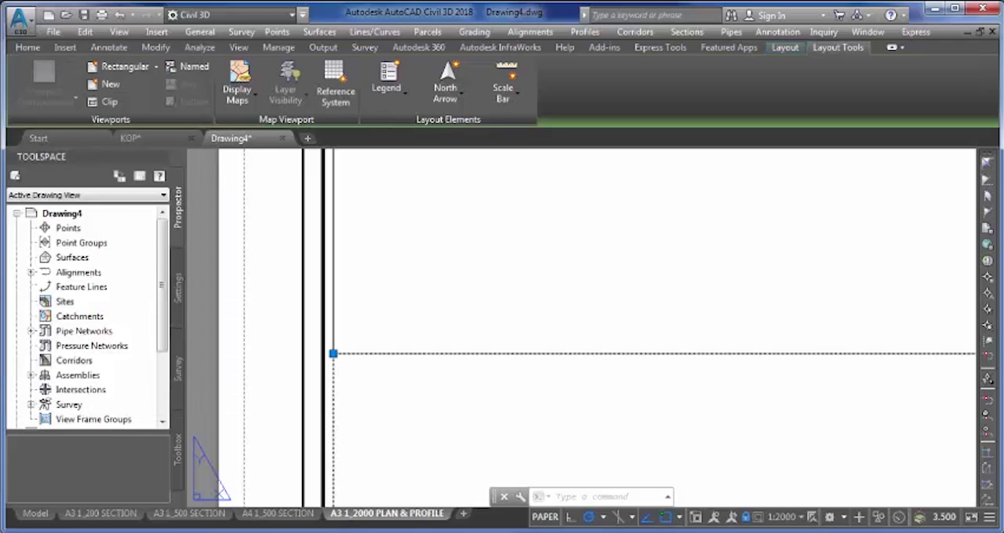
scroll(484, 232, down, 5)
middle_drag(484, 232, 381, 259)
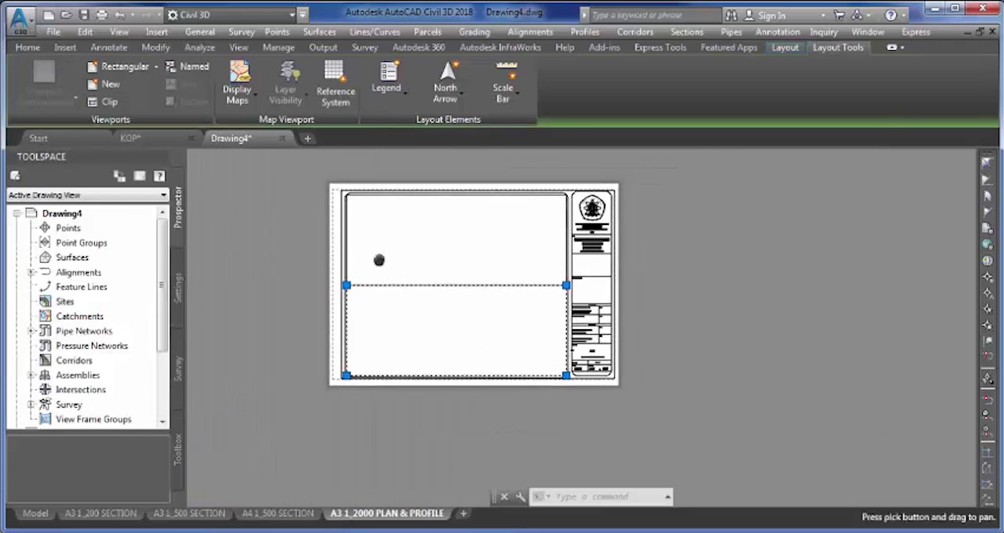
key(Escape)
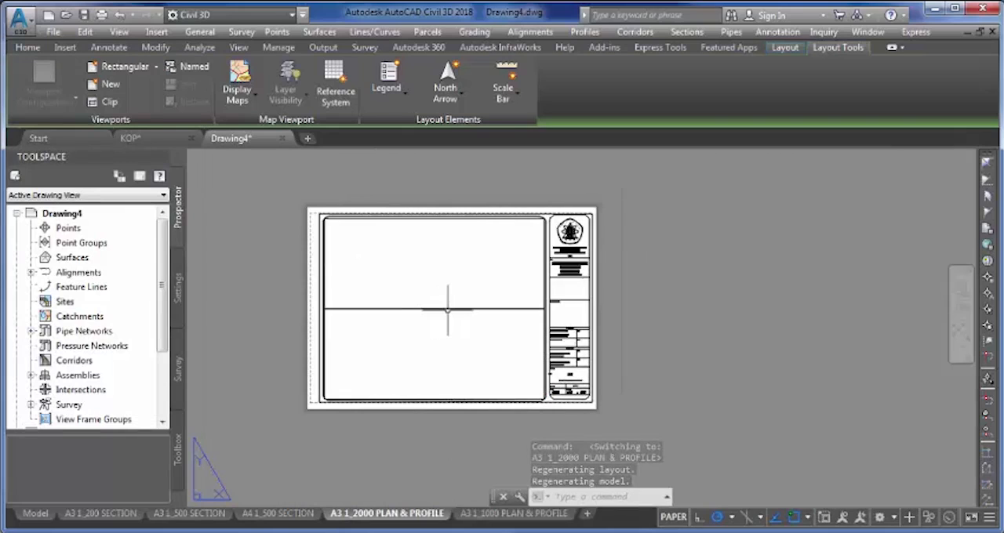
- Explode the title block in the A3 1_2000 PLAN & PROFILE layout
middle_drag(504, 366, 439, 362)
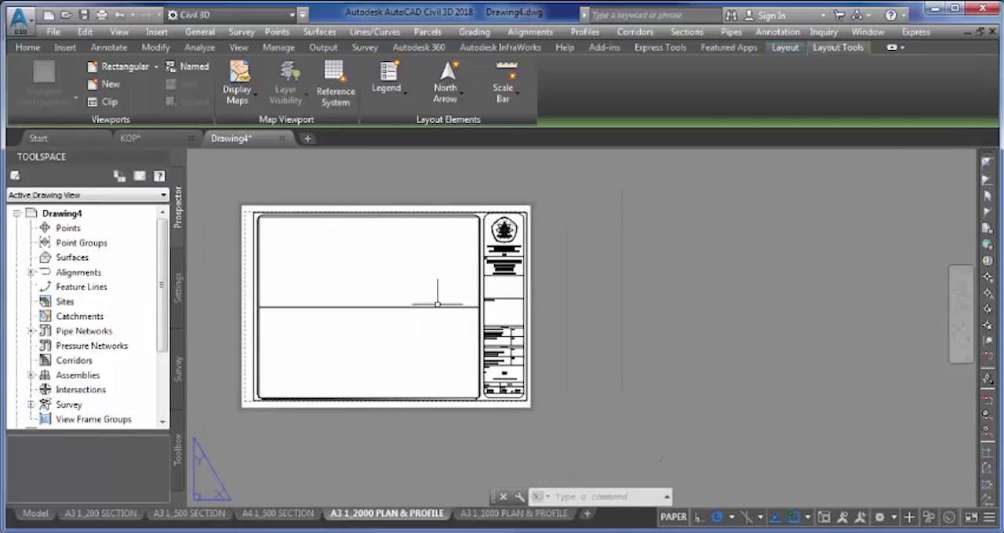
scroll(496, 375, up, 8)
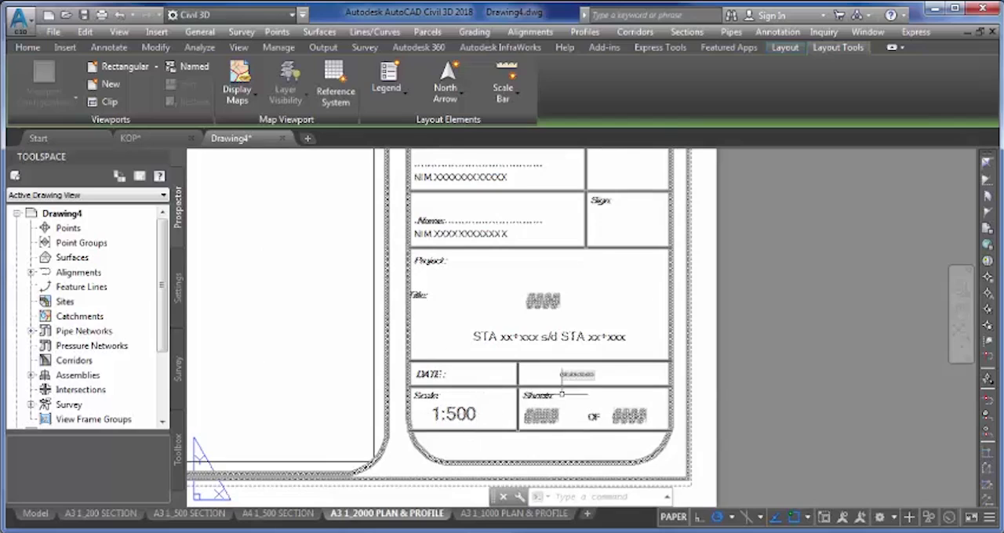
text(X)
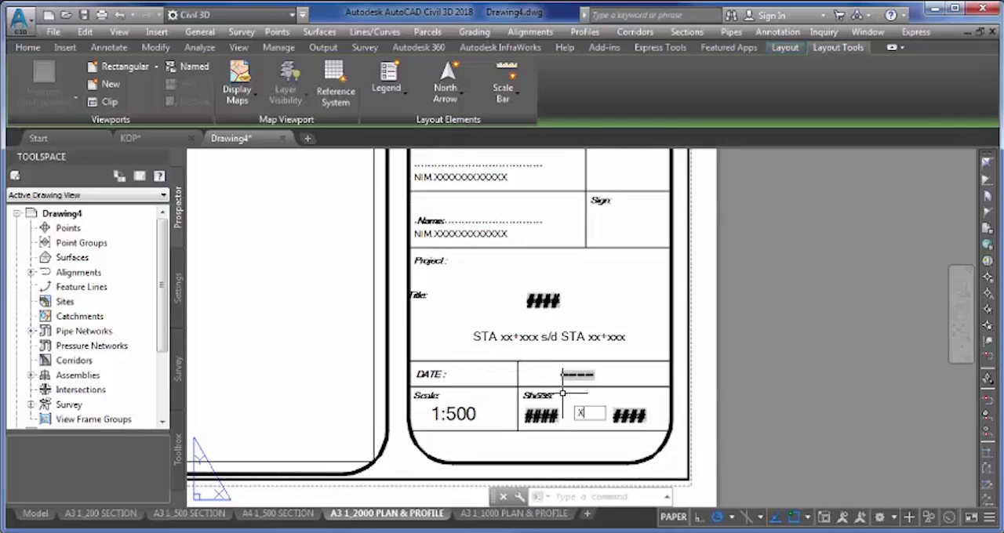
key(Return)
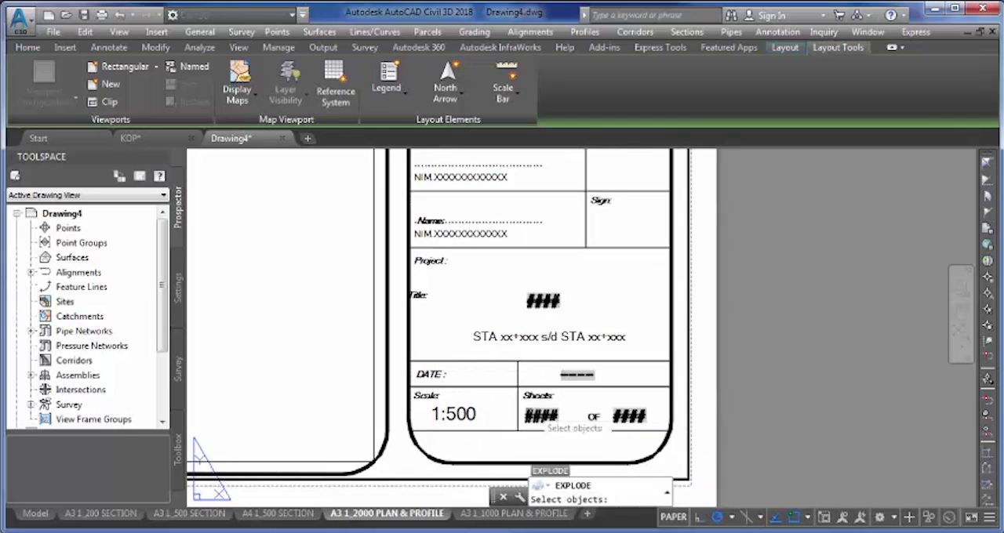
click(517, 420)
click(516, 419)
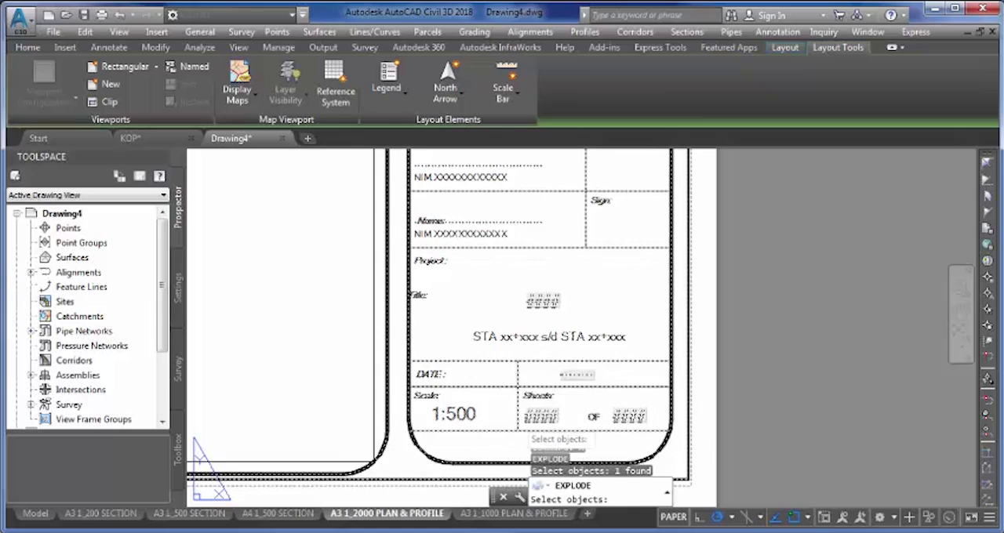
key(Return)
- Change the scale text in the exploded title block to 1:2000
scroll(455, 413, up, 2)
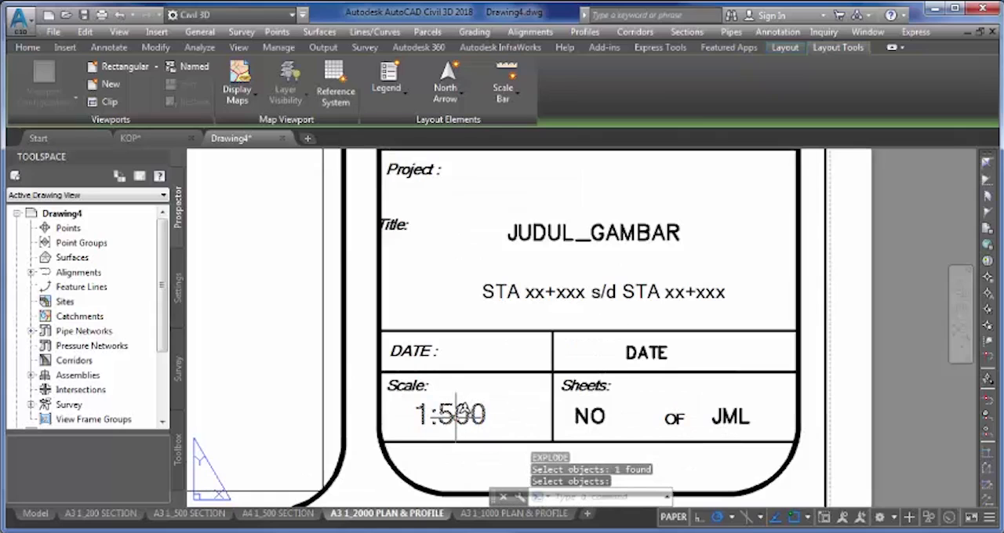
key(Return)
double_click(451, 414)
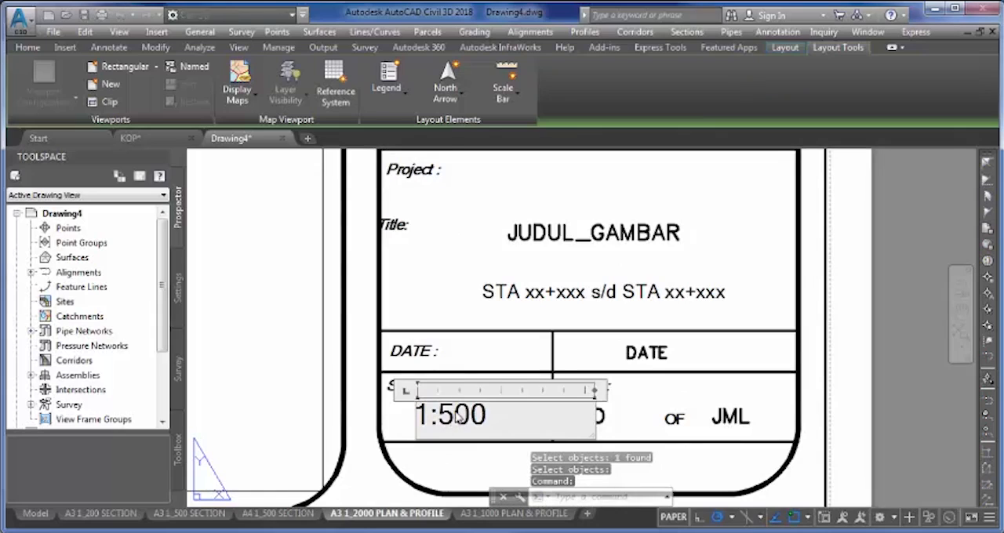
drag(458, 416, 444, 419)
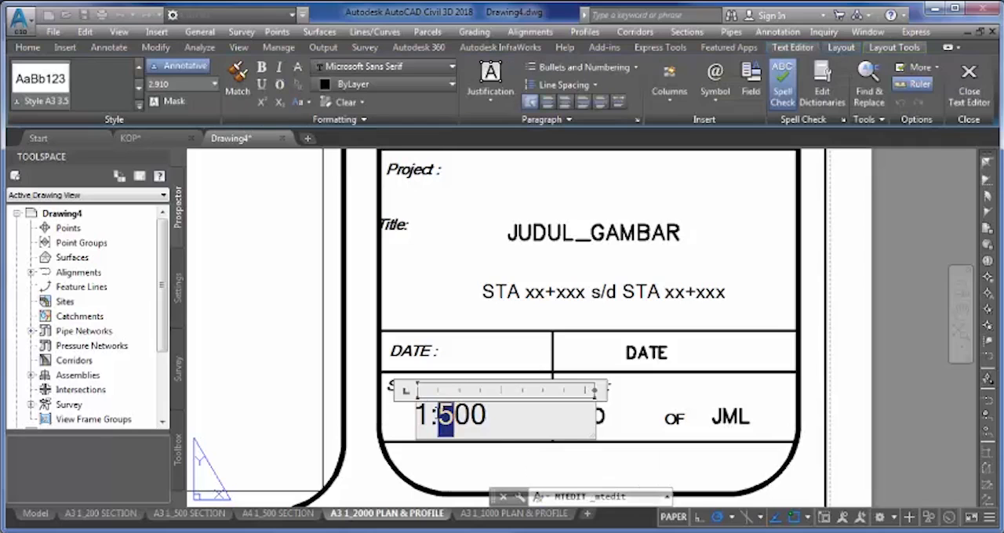
text(2000)
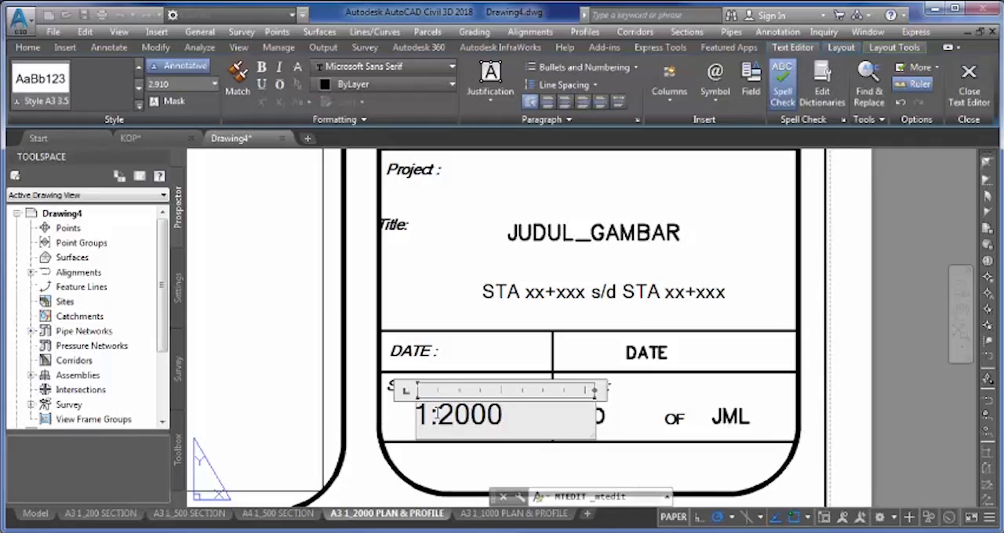
click(478, 343)
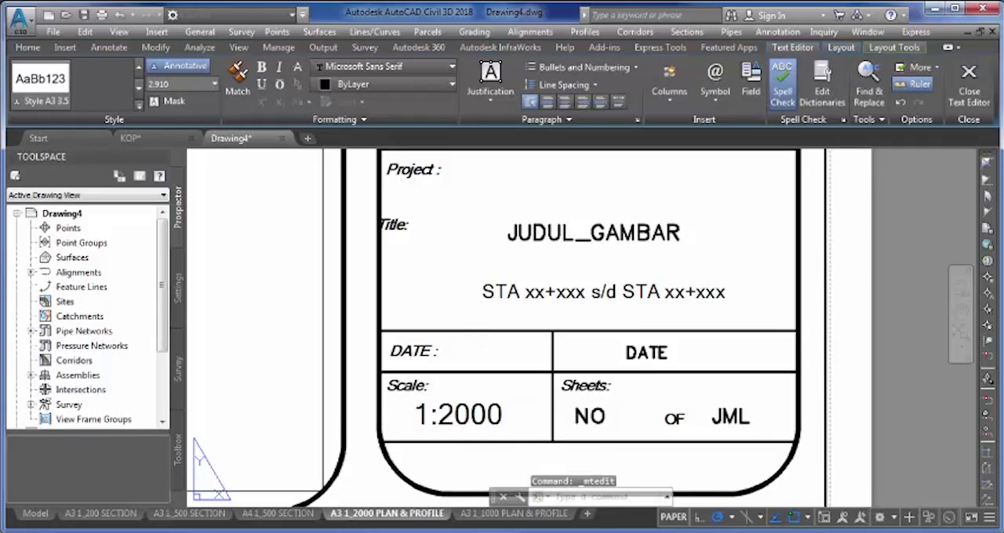
- Convert all title block objects, leaving out the two viewports, into a block named A3 1_2000 PLAN & PROFILE
middle_drag(578, 410, 495, 433)
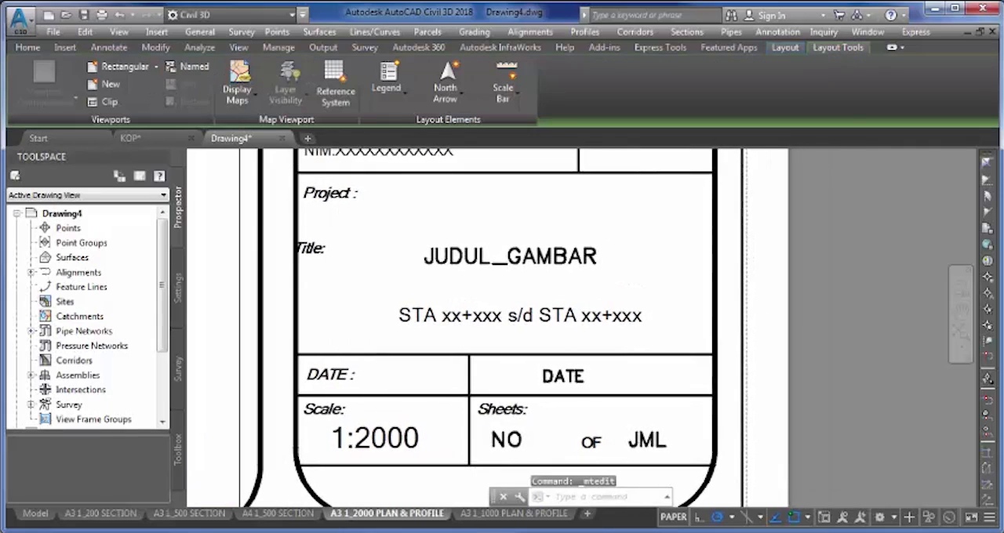
scroll(490, 431, down, 4)
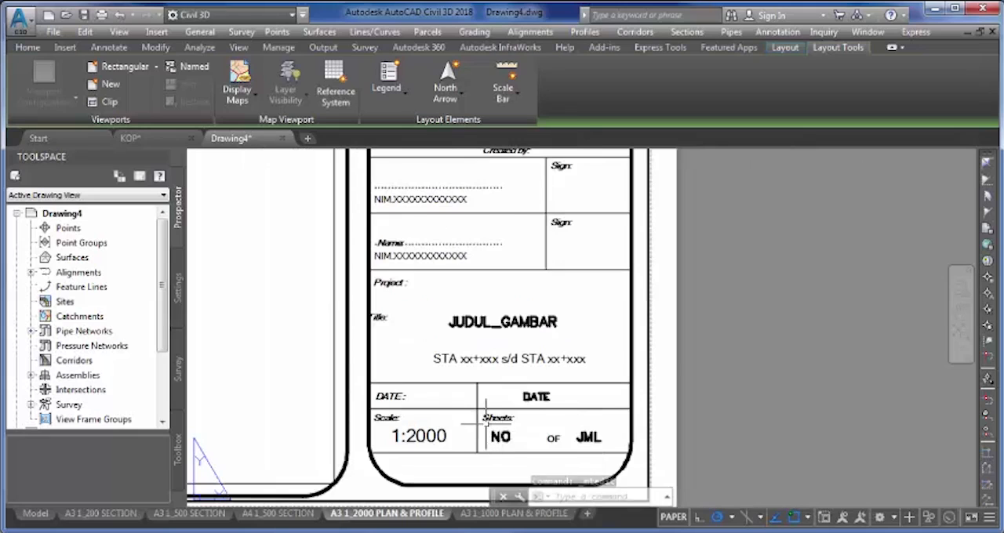
scroll(347, 365, down, 5)
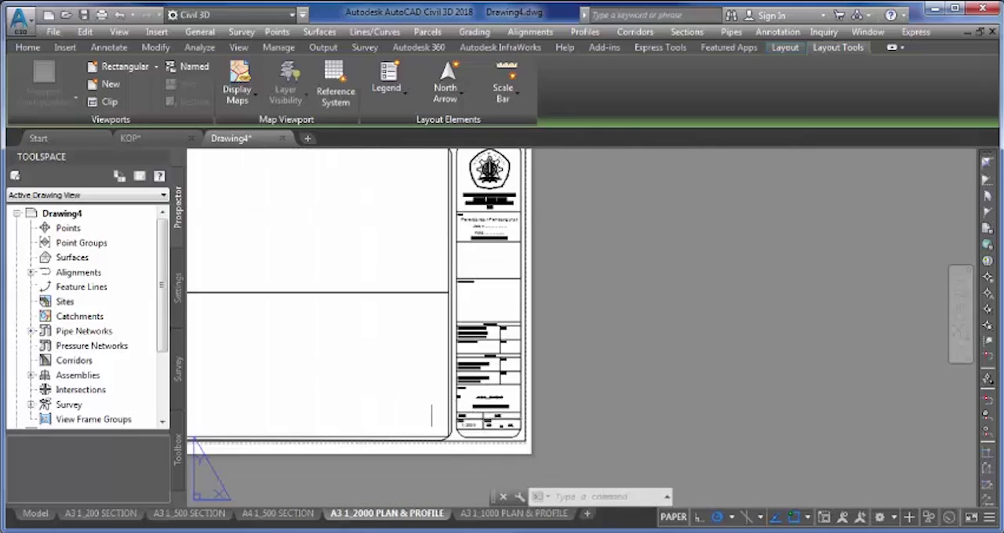
scroll(401, 381, down, 2)
scroll(444, 387, up, 5)
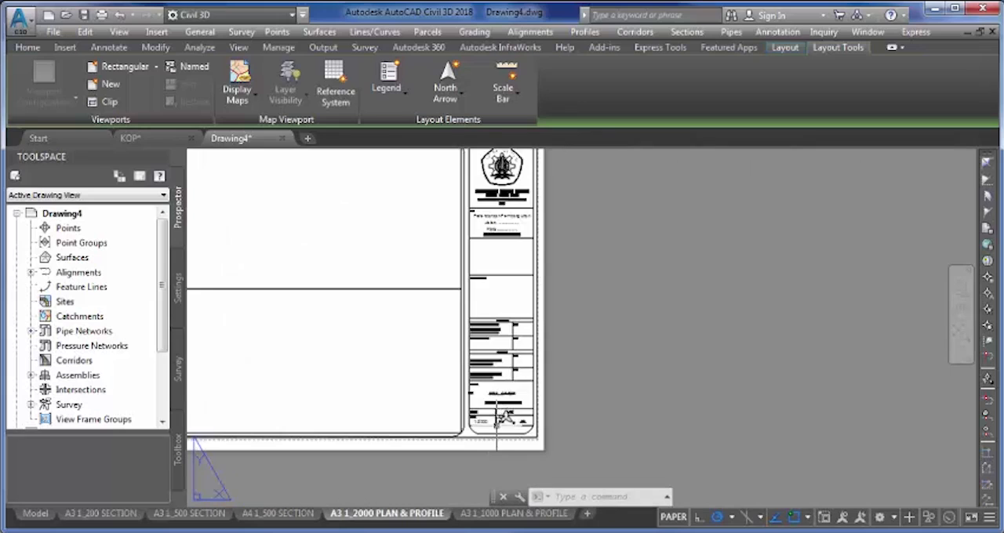
scroll(353, 337, down, 5)
middle_drag(370, 343, 431, 369)
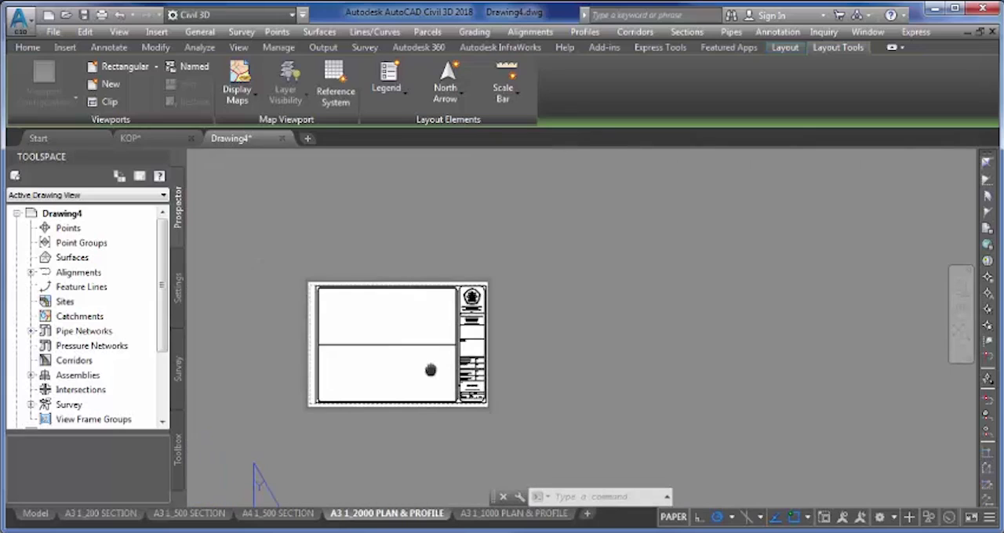
scroll(384, 343, up, 2)
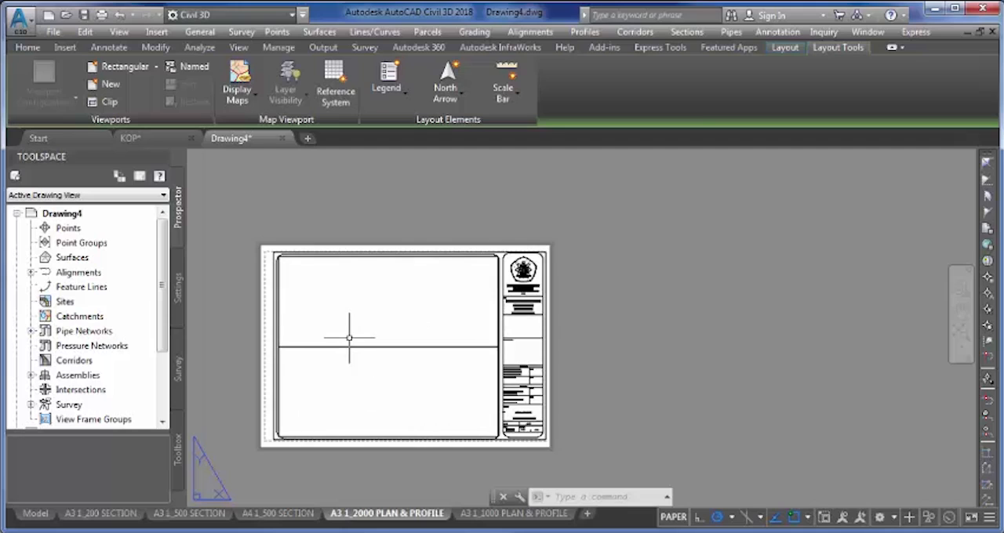
click(263, 245)
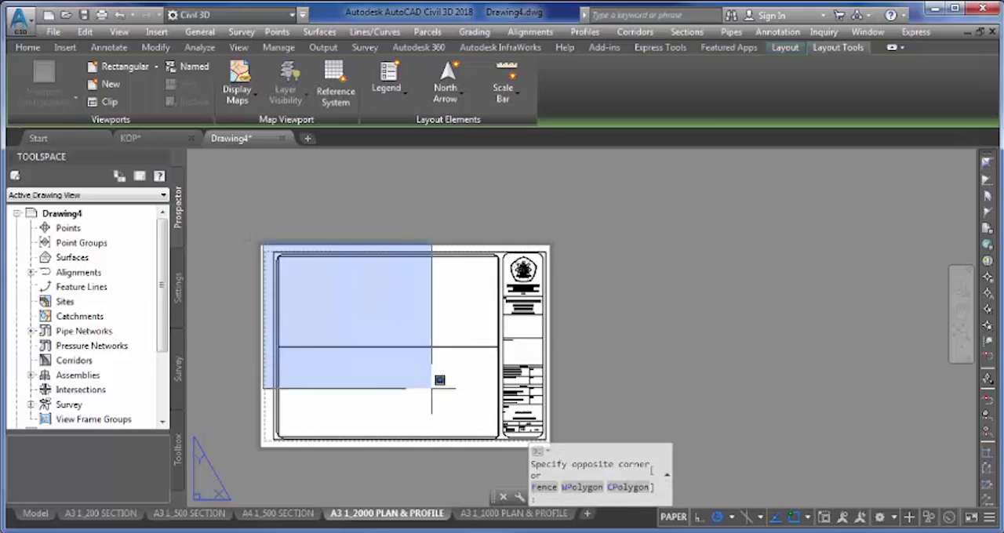
middle_drag(578, 430, 576, 410)
click(560, 430)
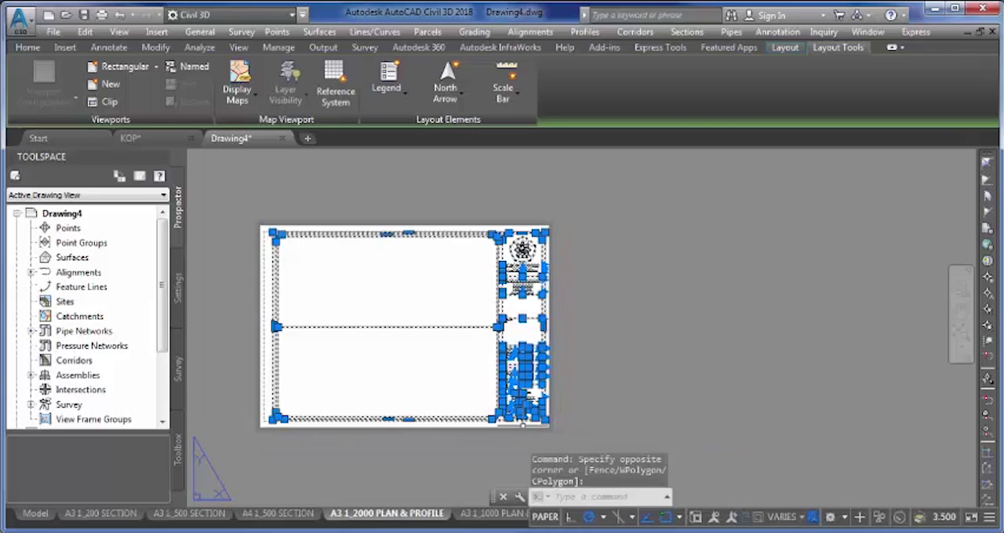
scroll(352, 323, up, 6)
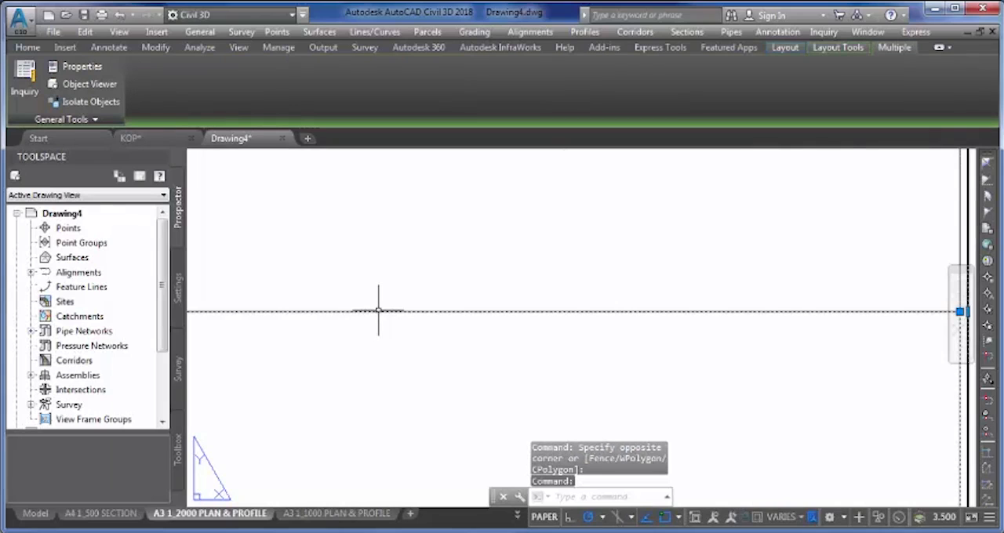
scroll(378, 311, down, 6)
scroll(347, 330, up, 6)
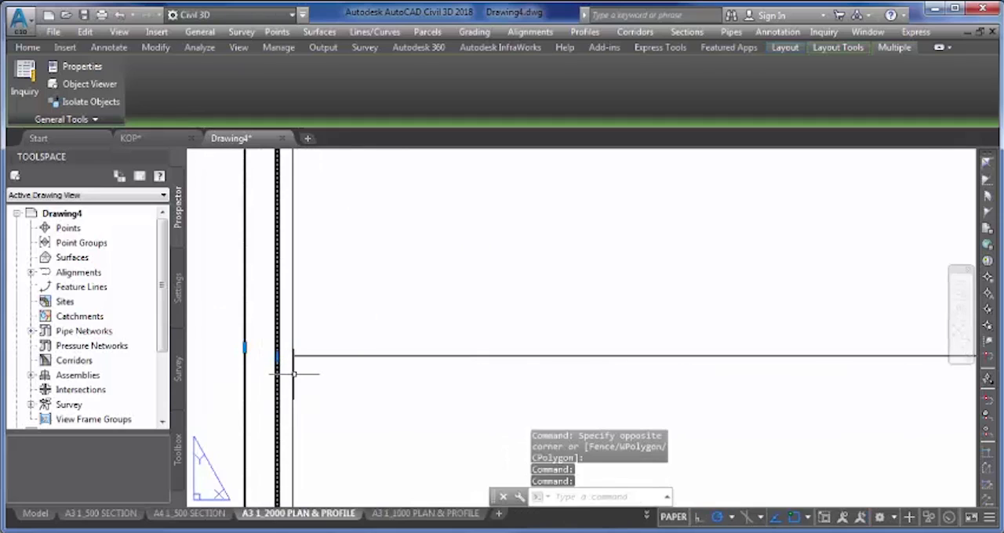
scroll(370, 382, down, 6)
middle_drag(412, 381, 350, 361)
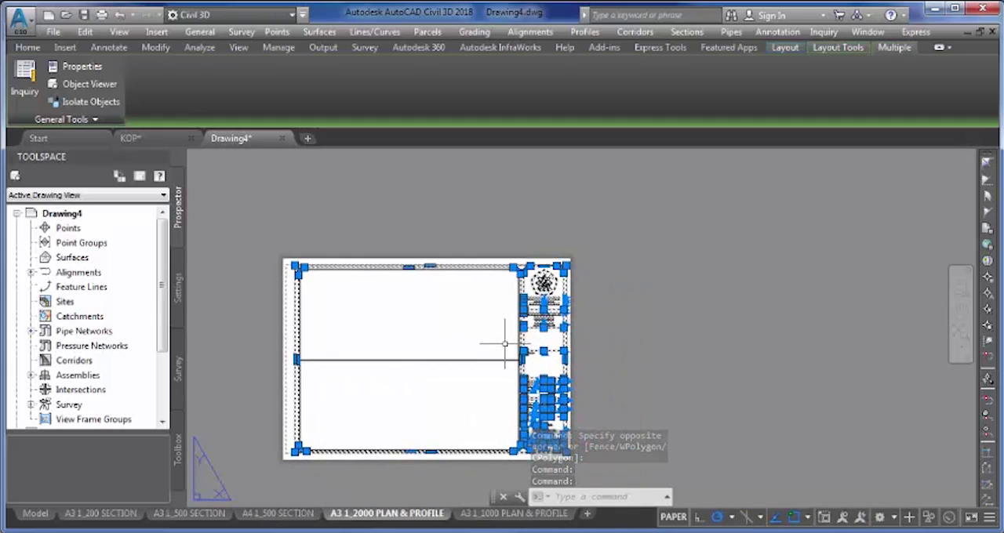
text(B)
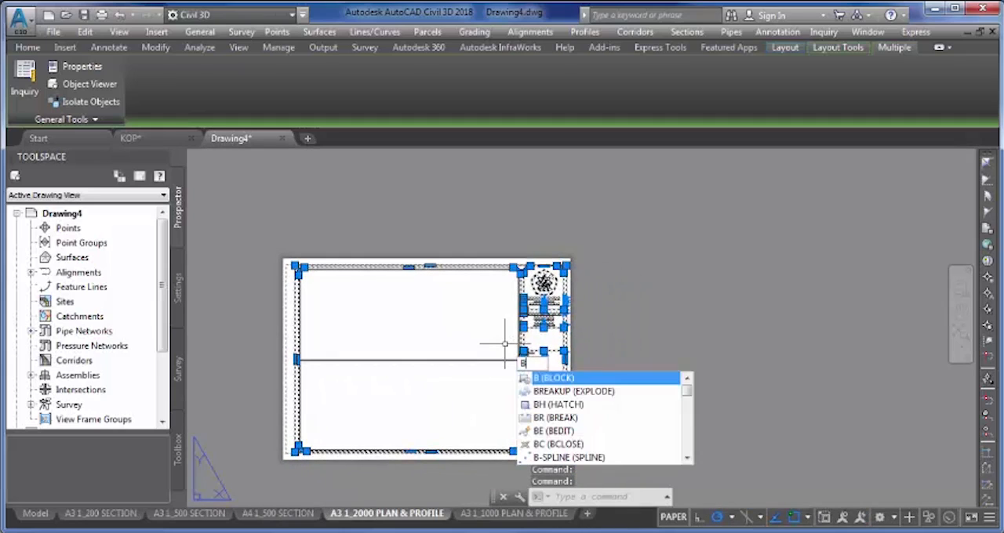
key(Return)
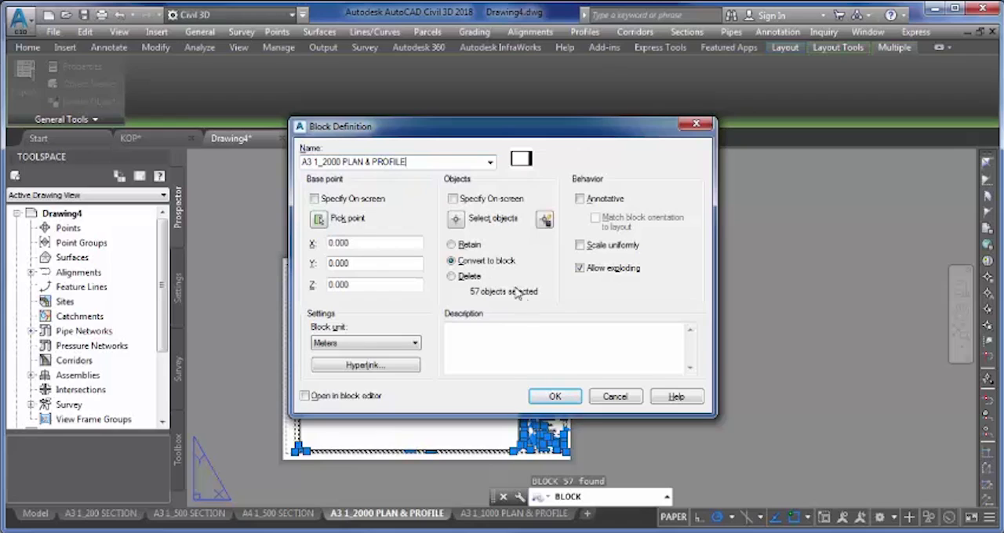
click(570, 398)
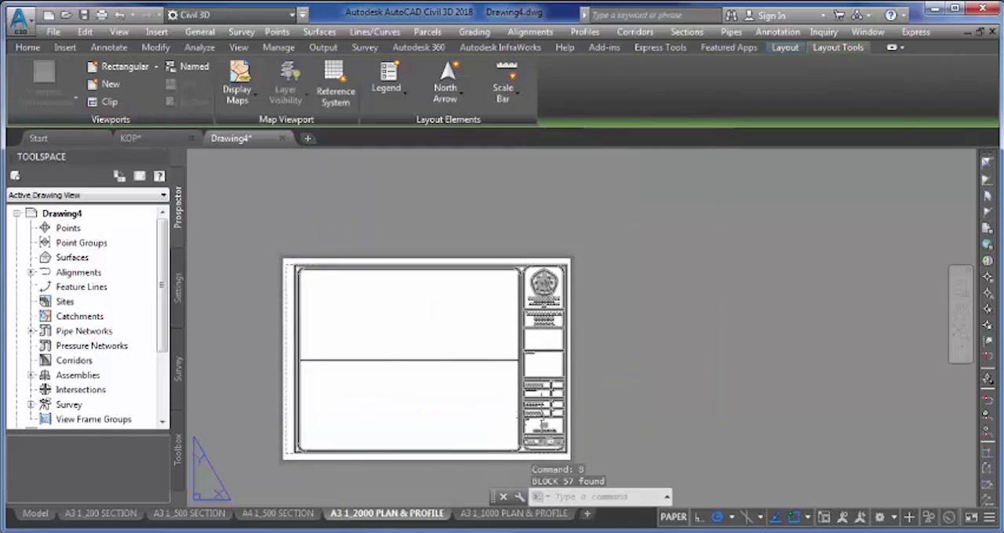
- Explode the title block in the A3 1_1000 PLAN & PROFILE layout
middle_drag(537, 397, 573, 369)
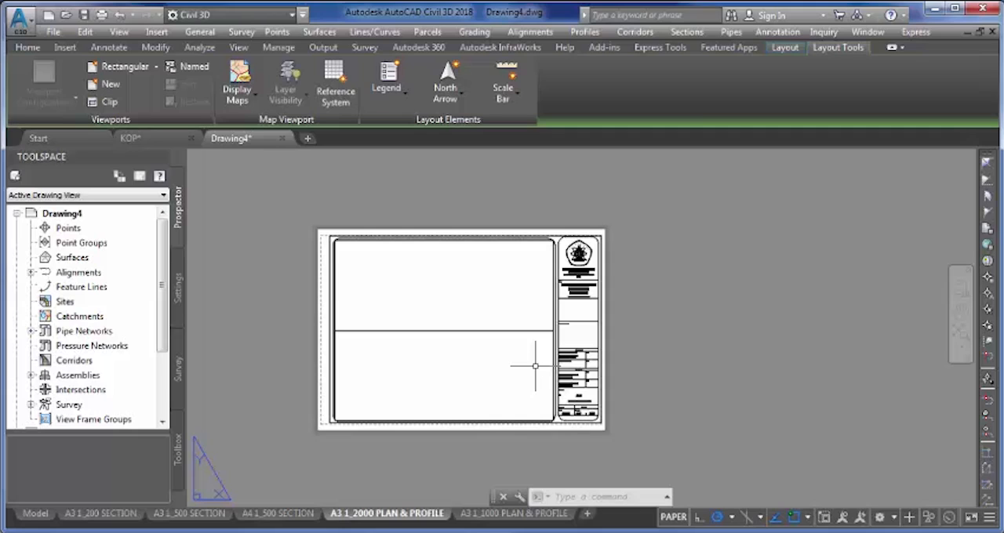
click(506, 514)
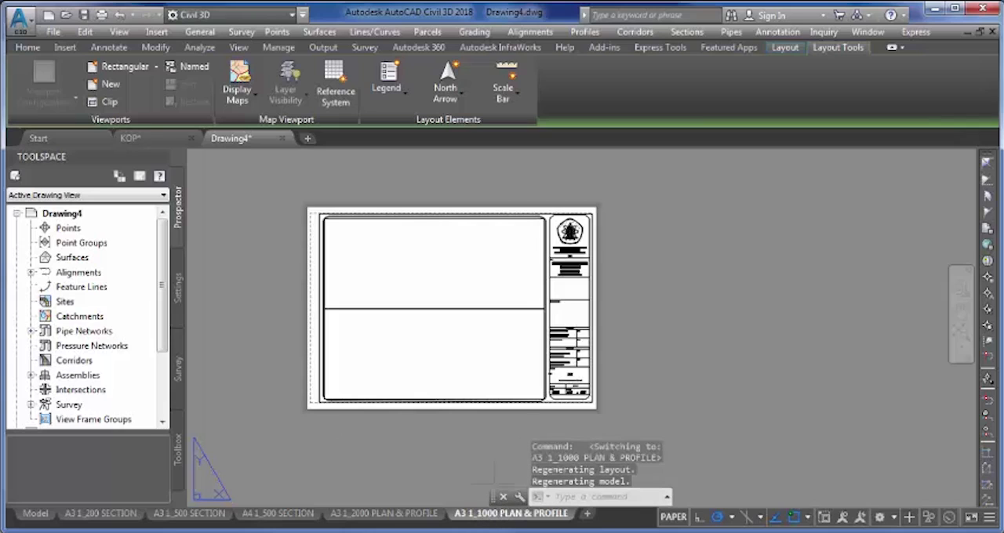
middle_drag(415, 291, 403, 315)
scroll(426, 328, up, 2)
middle_drag(455, 335, 400, 304)
middle_drag(537, 381, 463, 333)
scroll(480, 377, up, 4)
scroll(481, 375, up, 4)
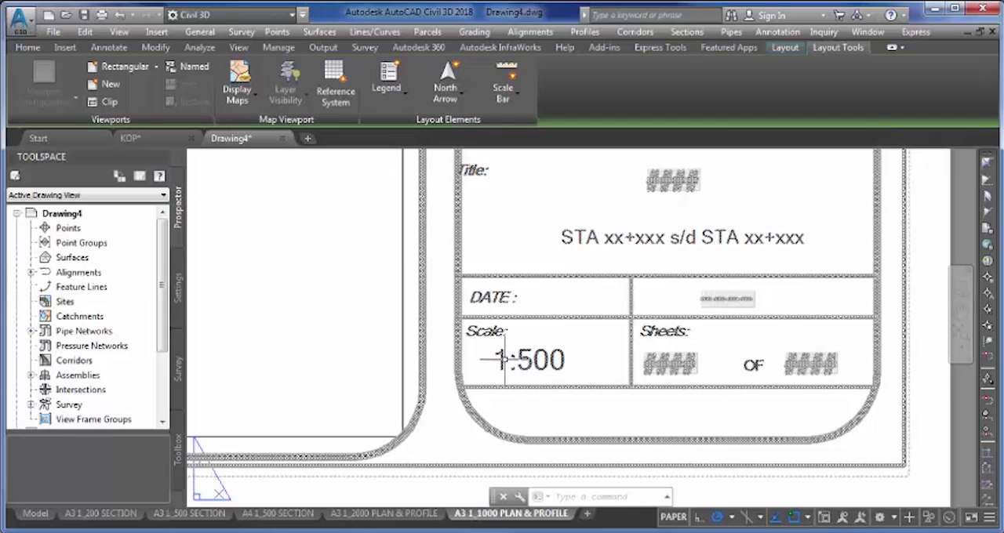
text(x)
key(Return)
click(468, 407)
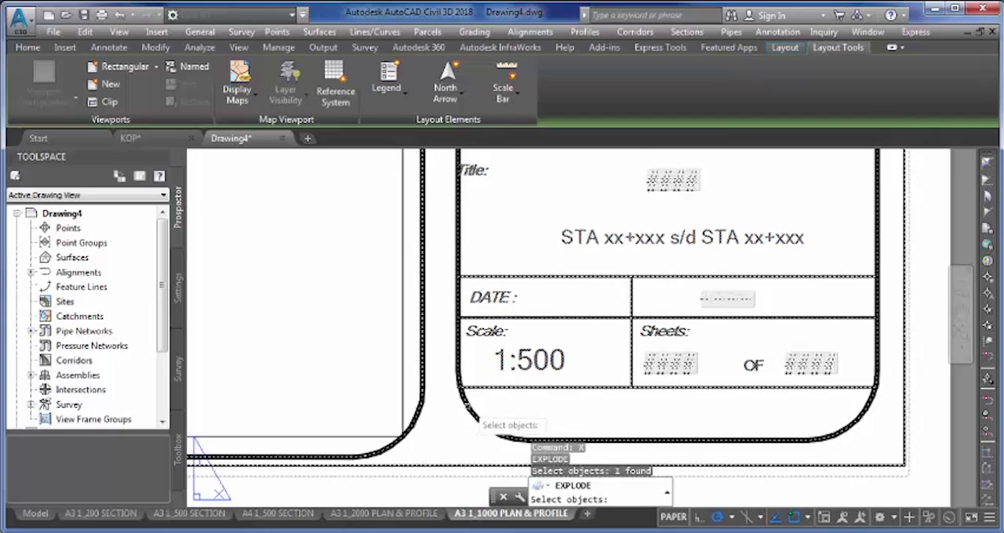
key(Return)
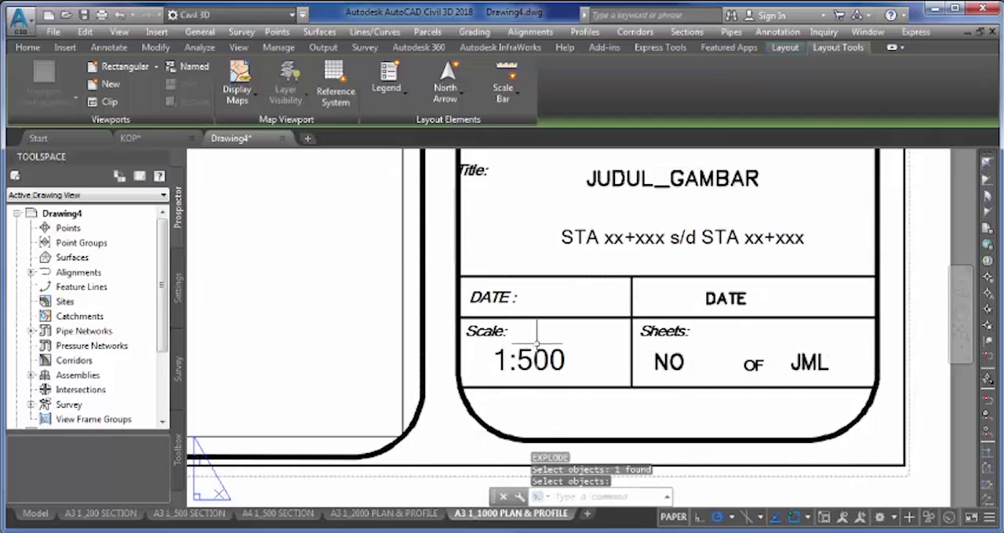
- Change the scale text in this layout's title block to 1:1000
click(540, 351)
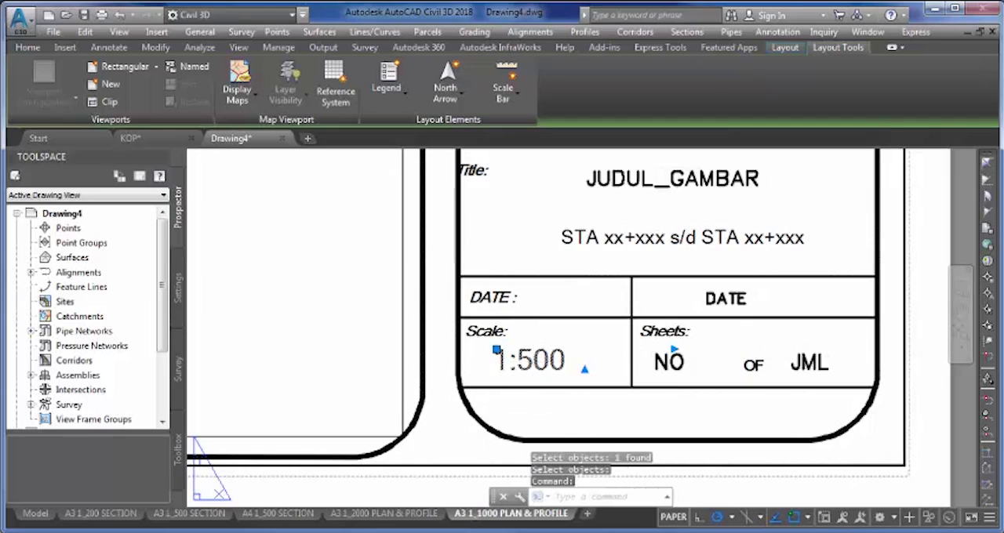
double_click(530, 362)
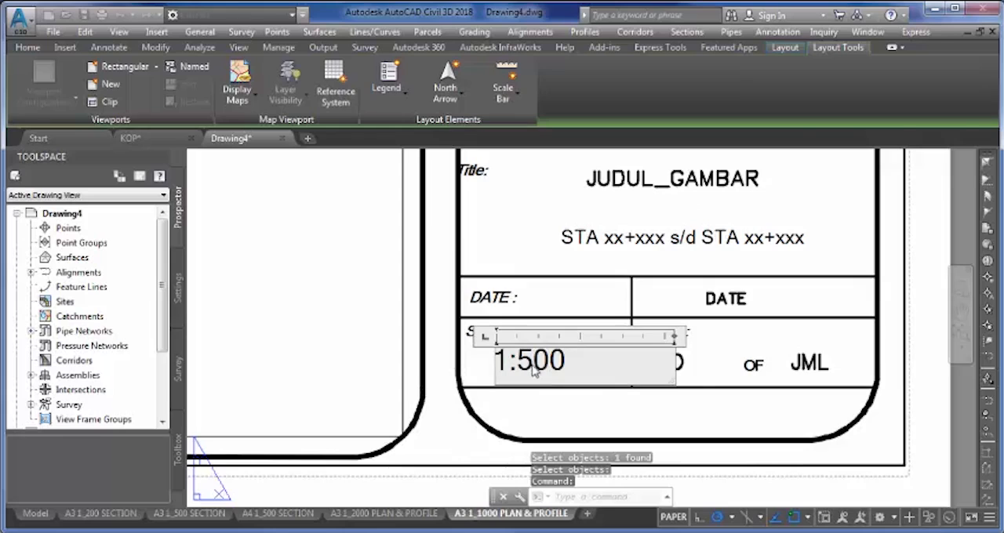
key(BackSpace)
text(1000)
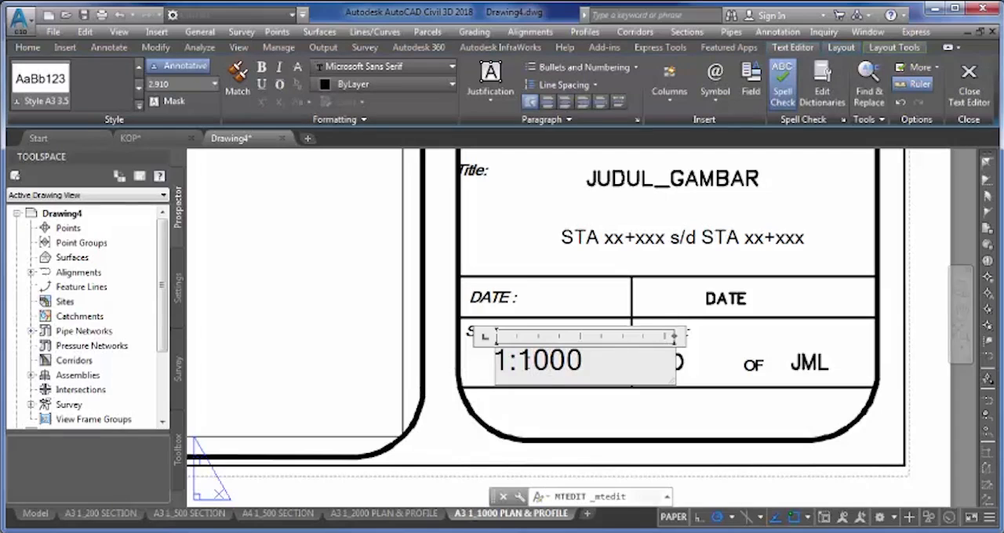
key(Escape)
- Convert all title block objects in this layout, leaving out the two viewports, into a block named A3 1_1000 PLAN & PROFILE
scroll(661, 359, down, 6)
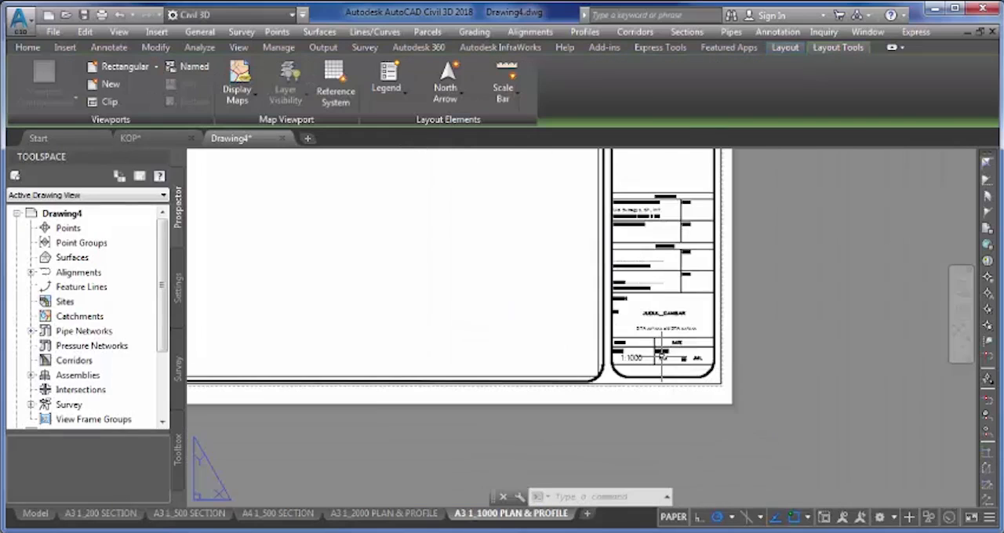
scroll(659, 357, up, 6)
scroll(569, 360, down, 10)
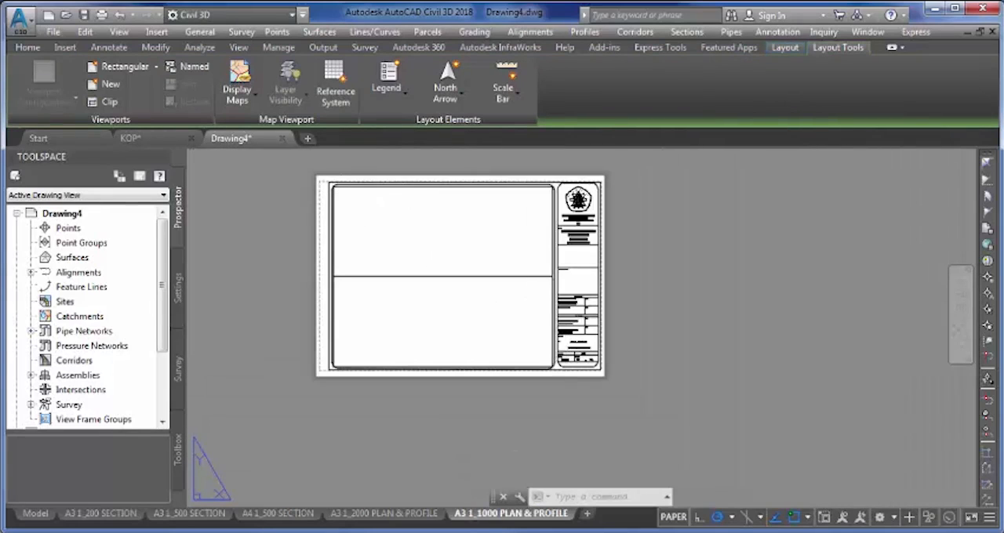
scroll(325, 183, up, 4)
scroll(365, 182, up, 2)
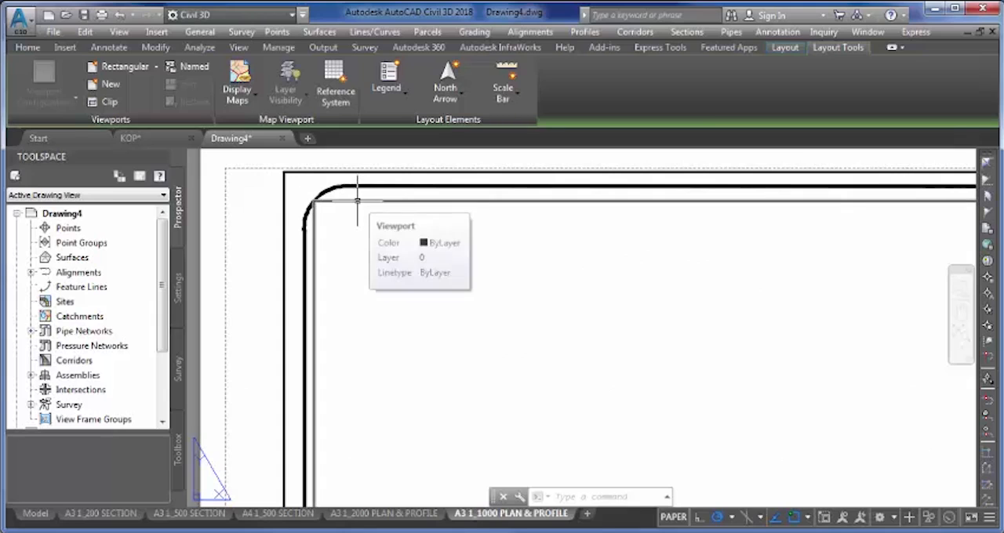
scroll(357, 201, down, 6)
middle_drag(369, 196, 332, 176)
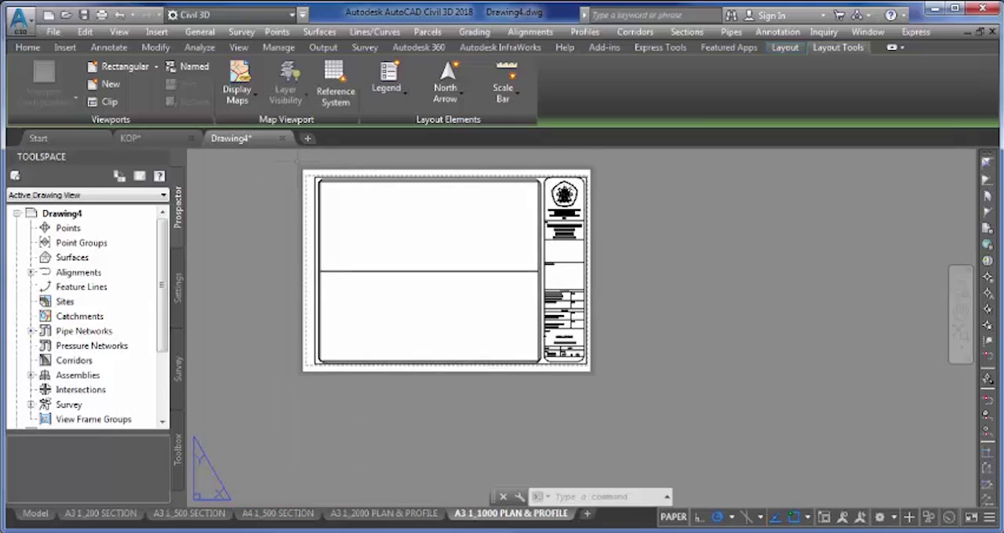
click(299, 164)
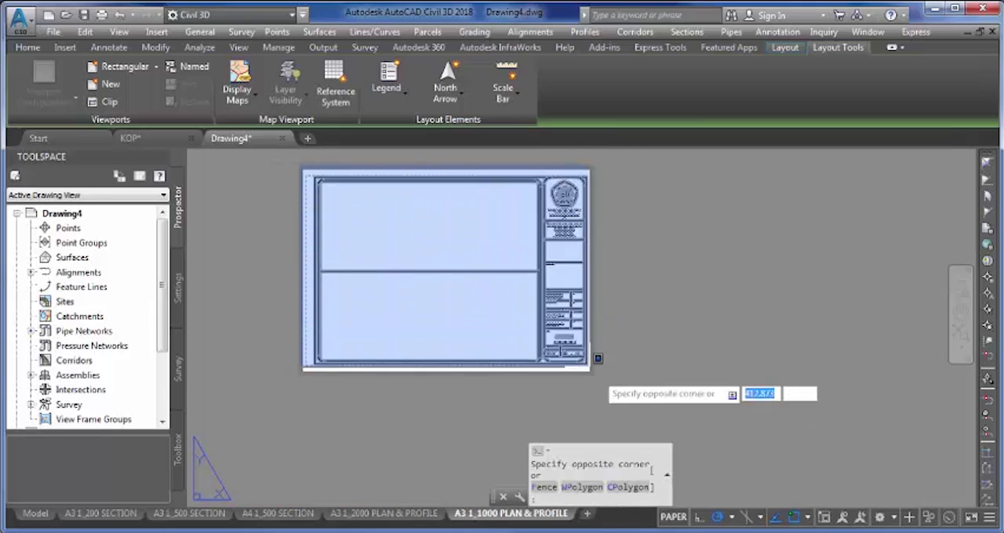
click(616, 387)
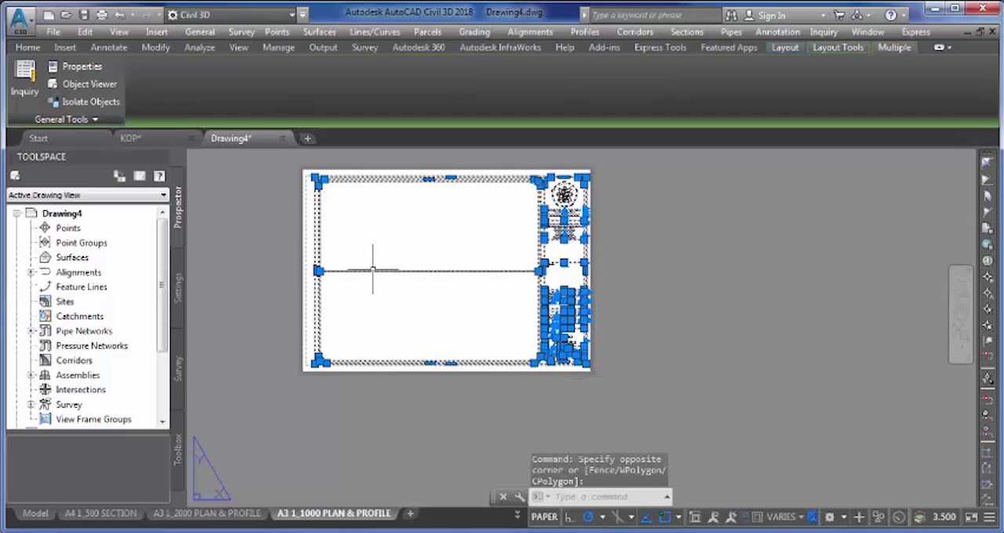
scroll(318, 271, up, 5)
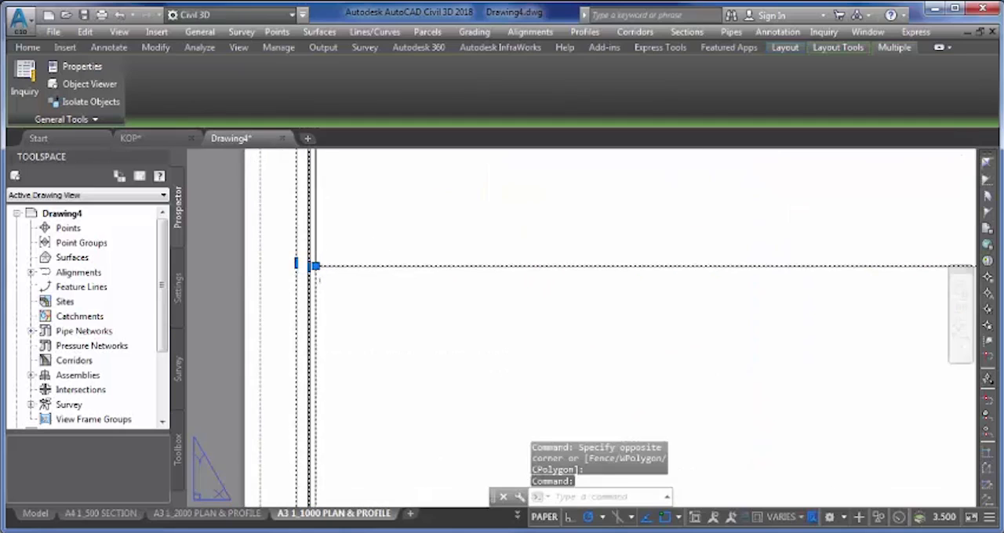
key(Escape)
scroll(333, 272, down, 3)
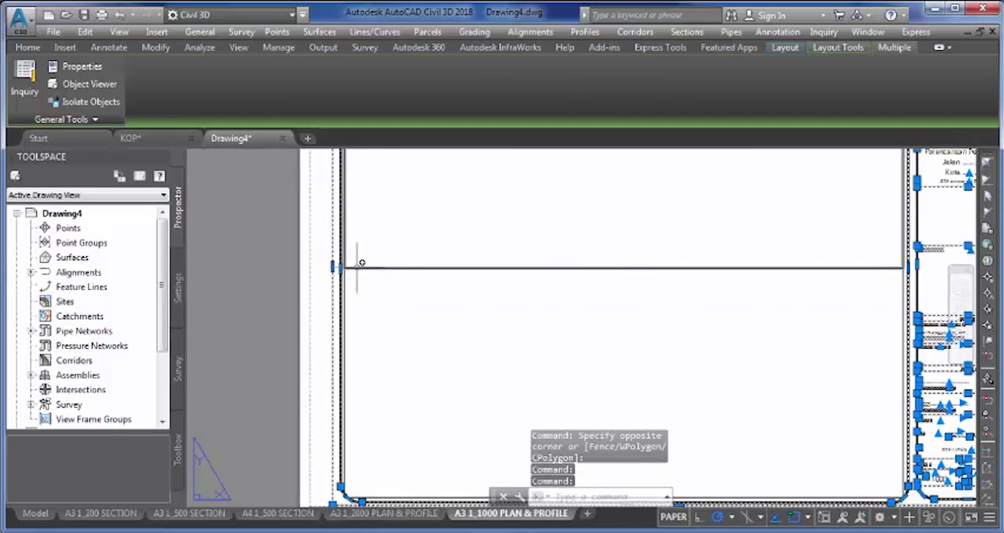
text(b)
key(Return)
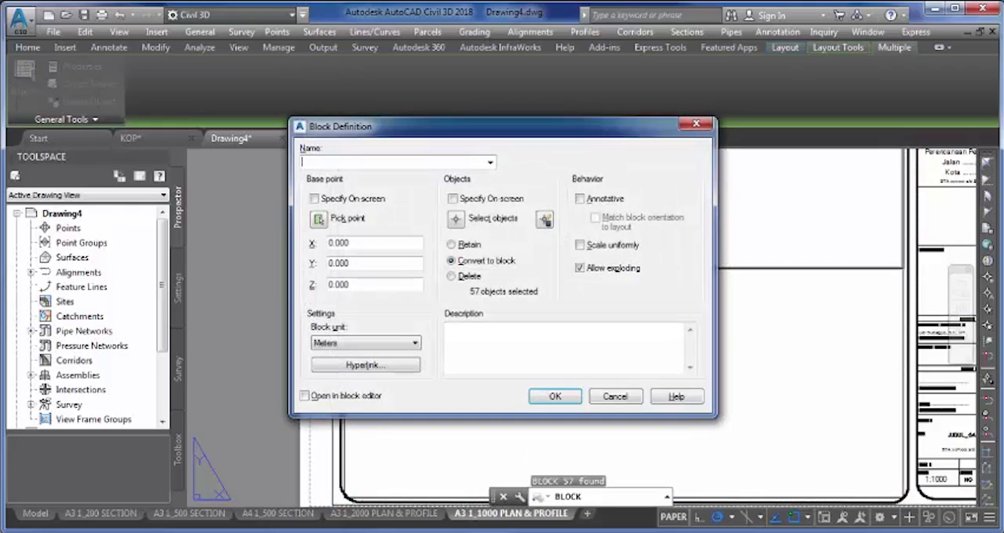
text(A3 1)
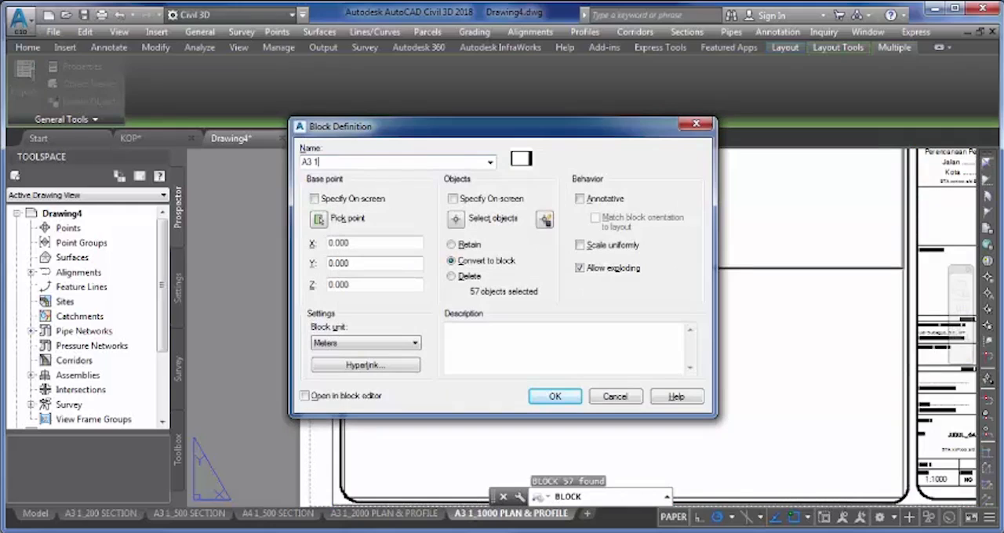
text(_1000 PLAN & PROFILE)
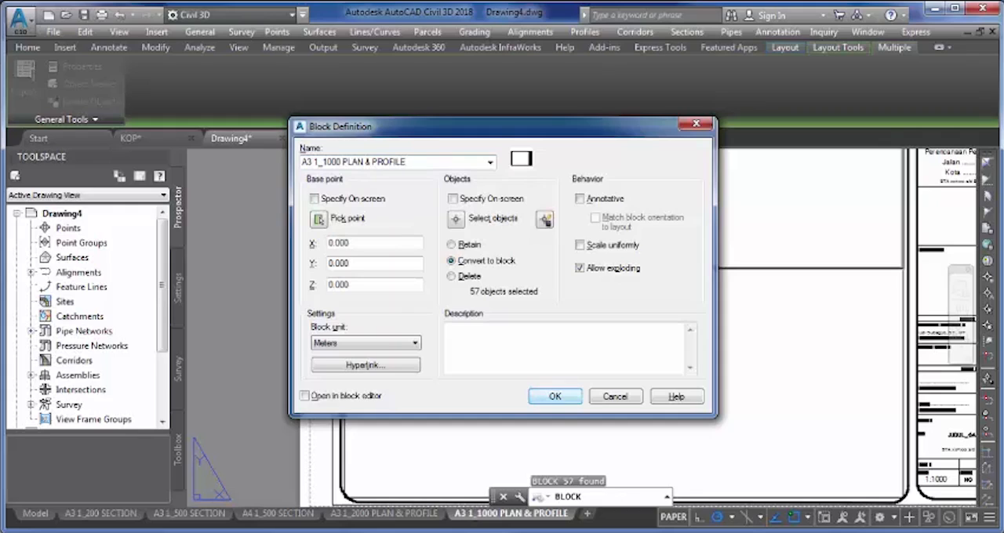
key(Return)
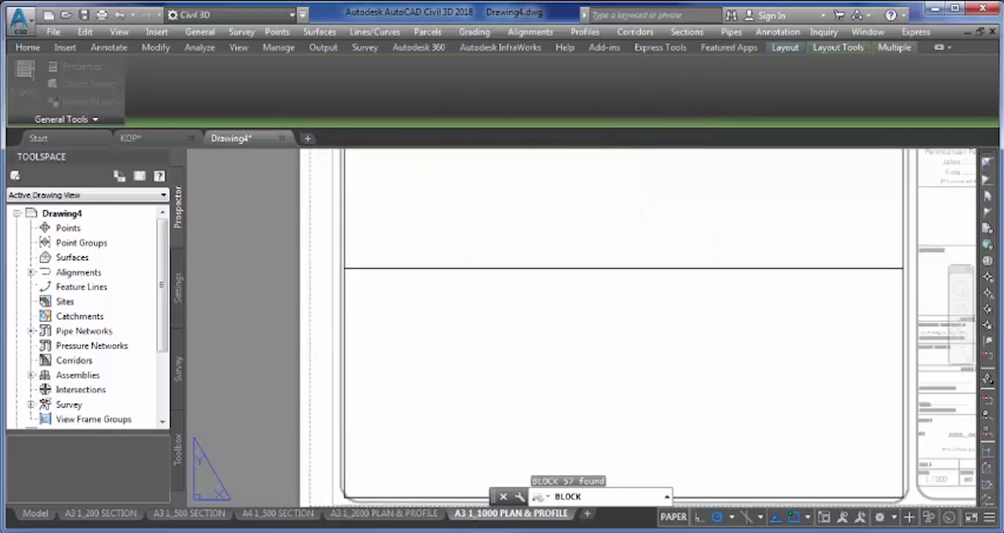
- Save the drawing as an AutoCAD Drawing Template (*.dwt) named TEMPLATE PRINT POLINEMA in the Template folder, accepting the metric template options
scroll(571, 394, down, 5)
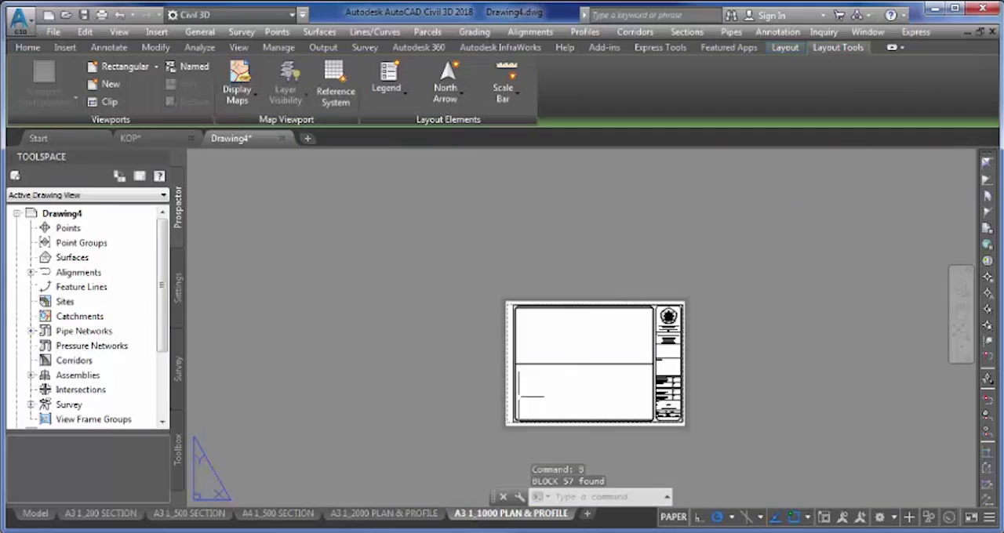
middle_drag(506, 391, 443, 350)
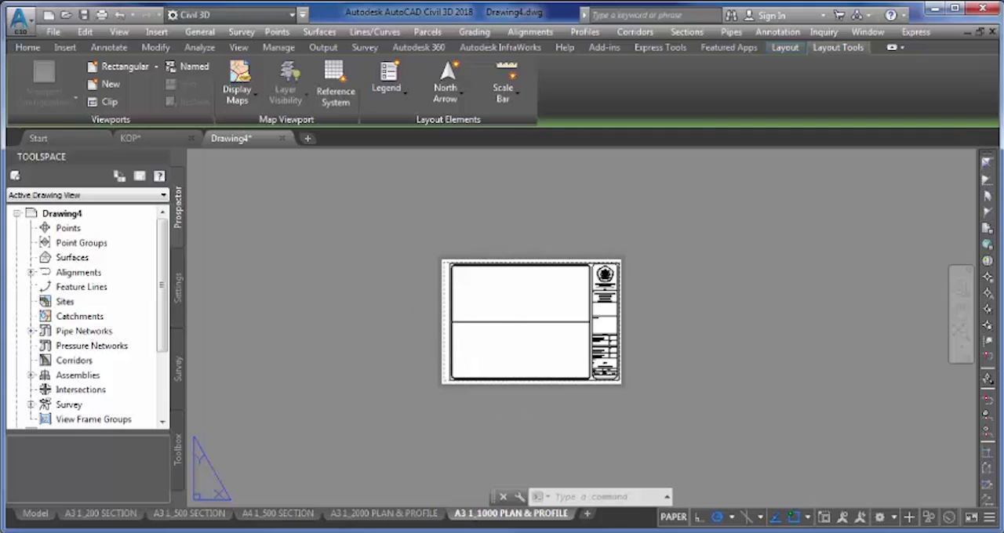
key(ctrl+s)
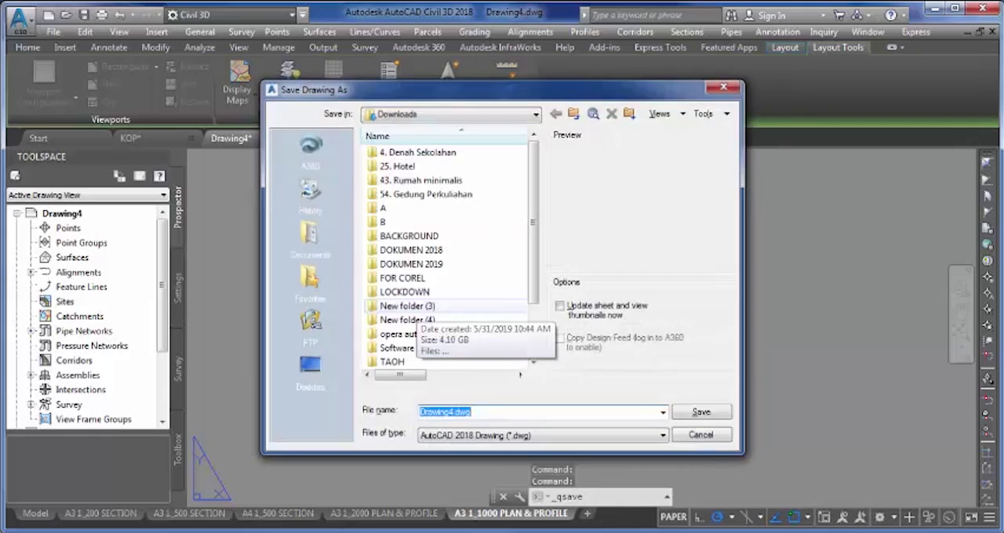
scroll(450, 251, down, 3)
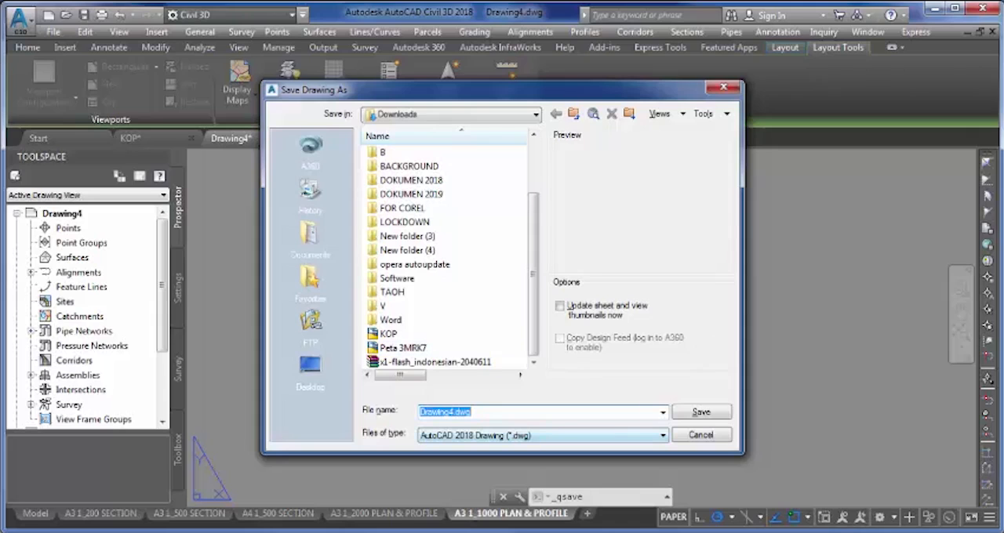
click(542, 435)
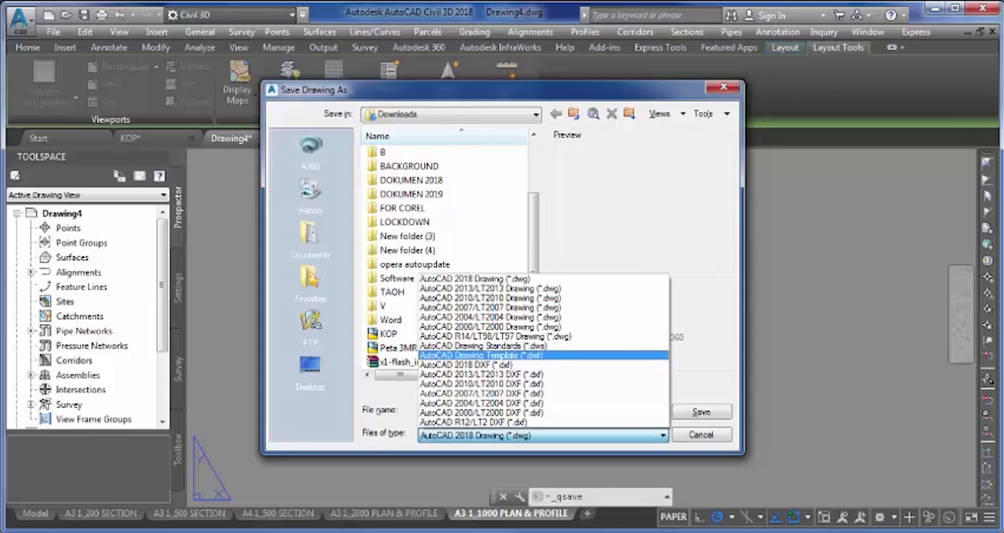
click(481, 355)
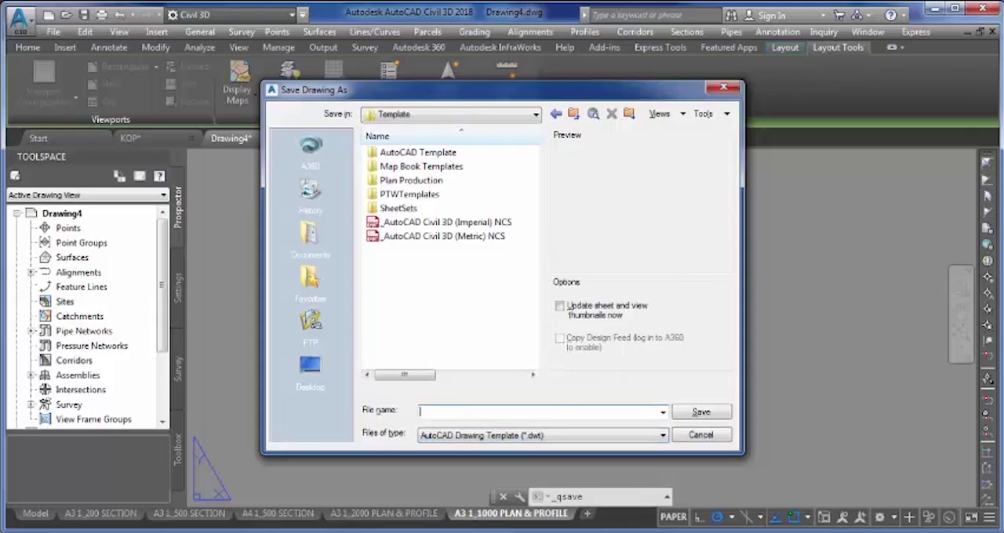
text(TEMPLATE PRINT POLI)
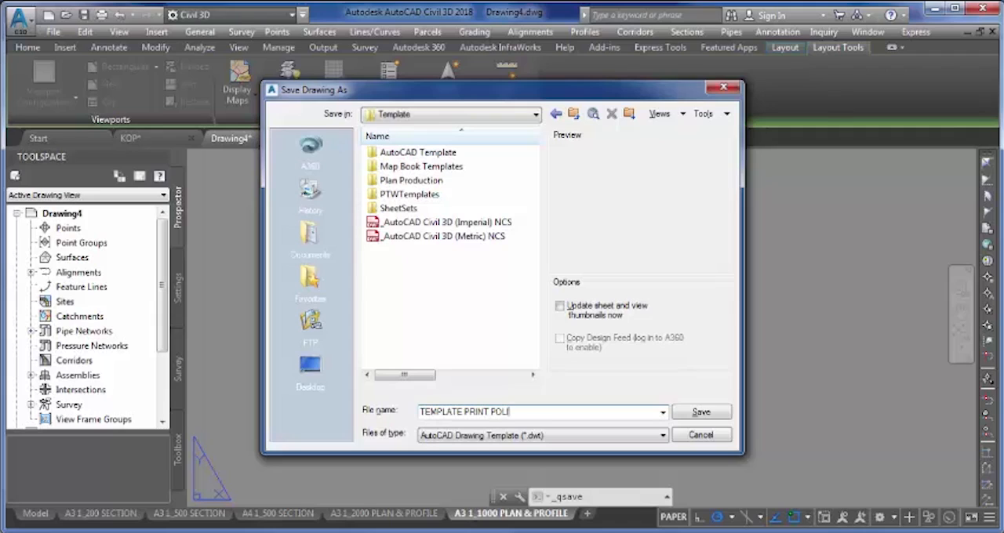
text(NEMA)
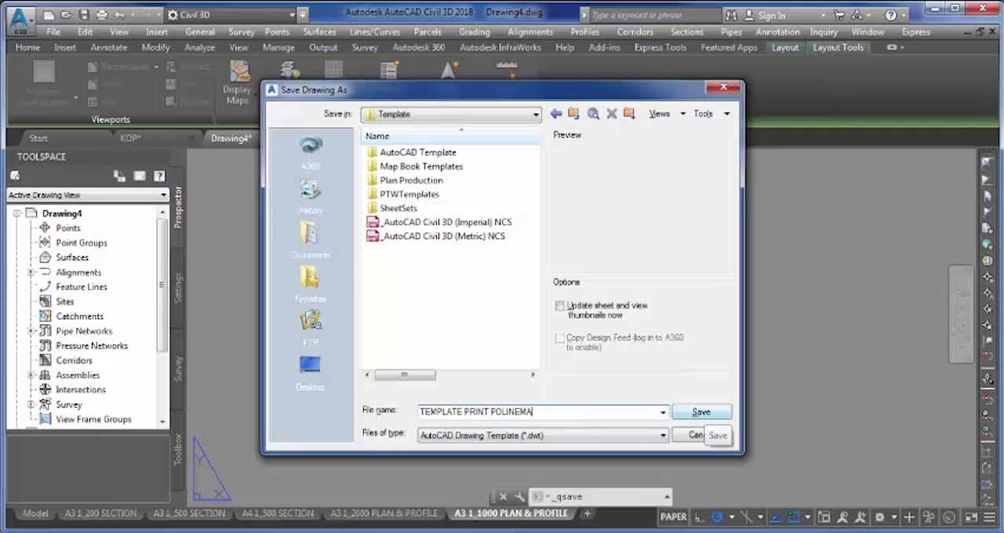
click(700, 411)
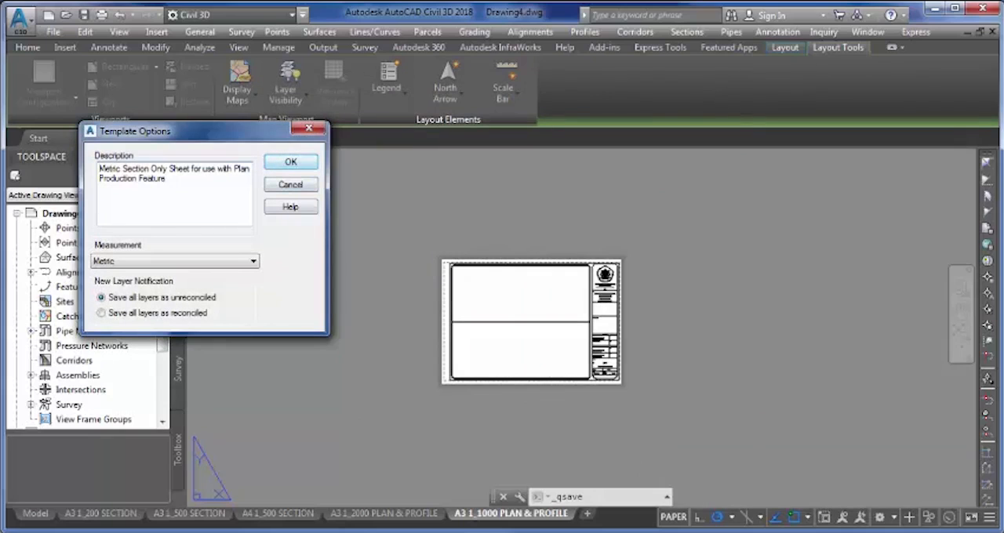
click(291, 162)
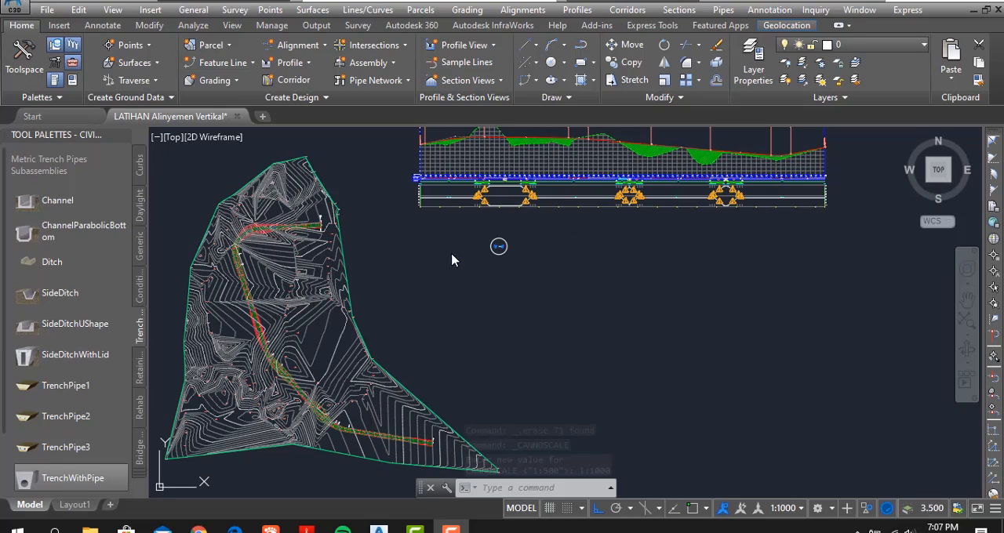
- Start creating sample lines in the LATIHAN Alinyemen Vertikal drawing for the alignment Alignment - HORISONTAL
click(679, 10)
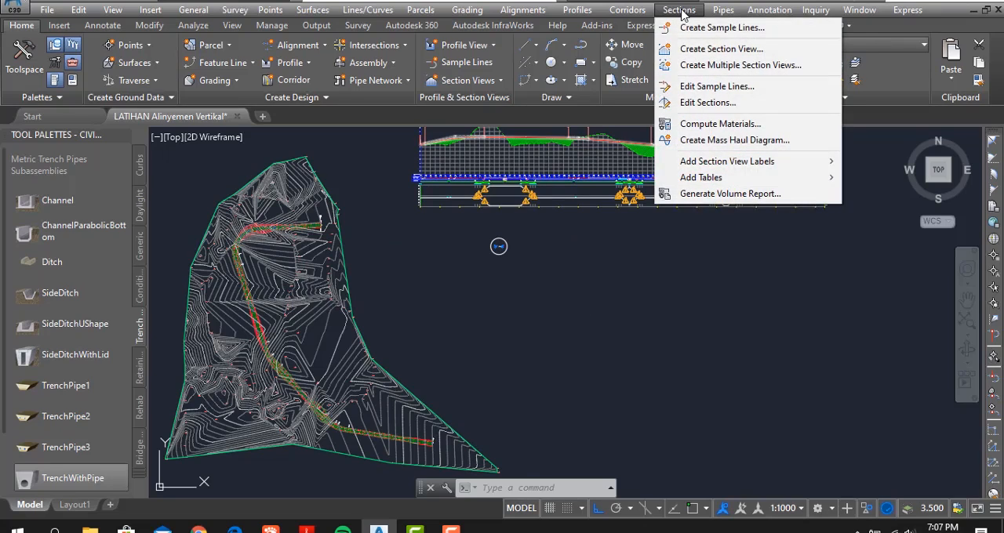
click(690, 29)
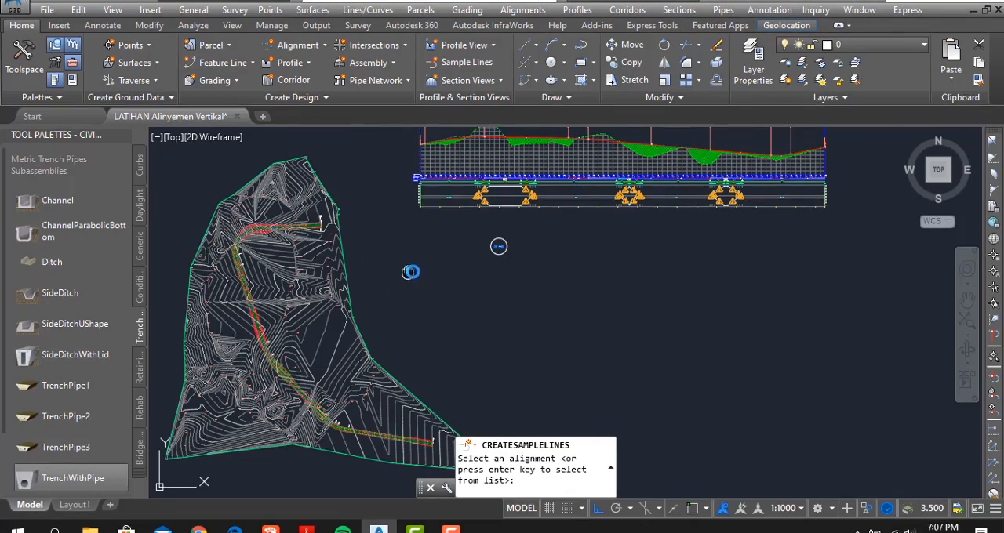
middle_drag(409, 272, 511, 237)
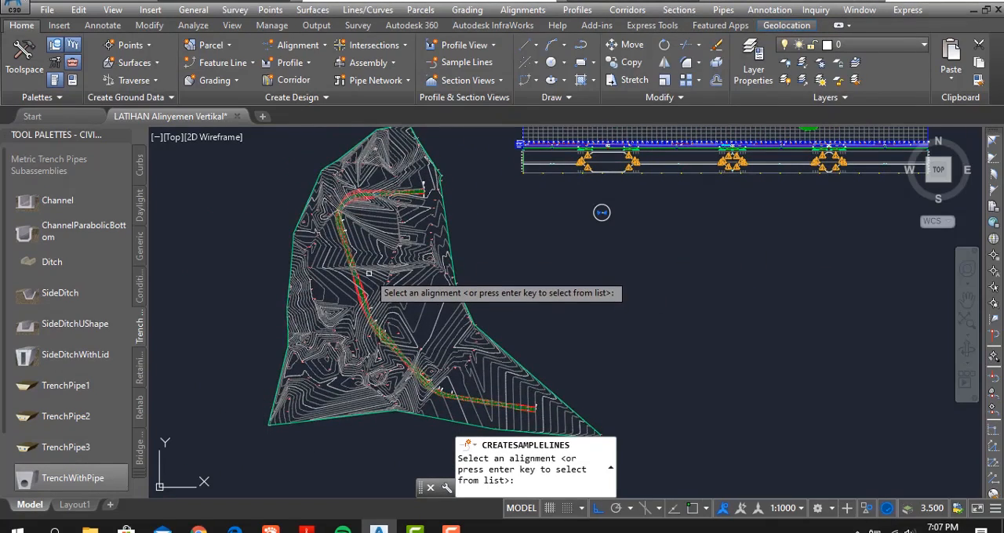
key(Return)
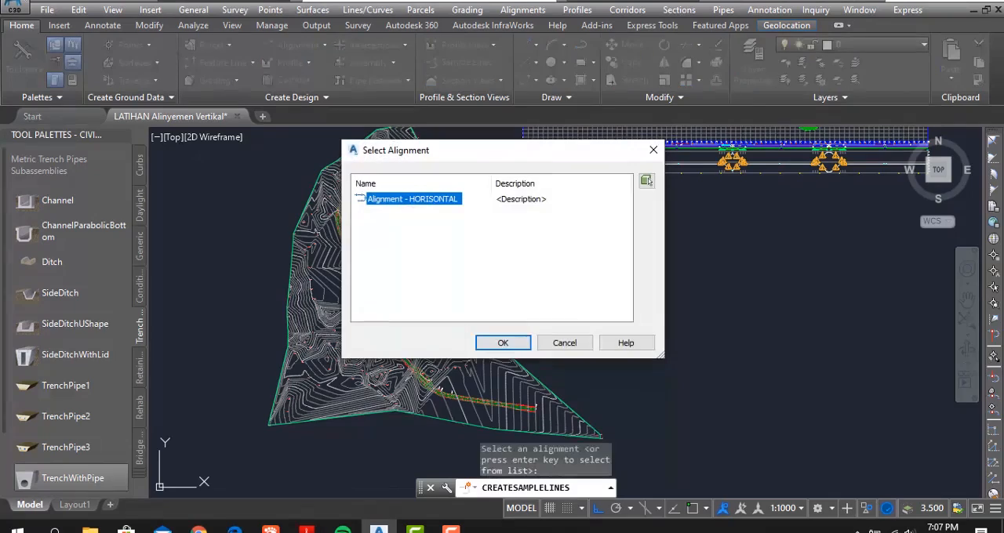
click(503, 343)
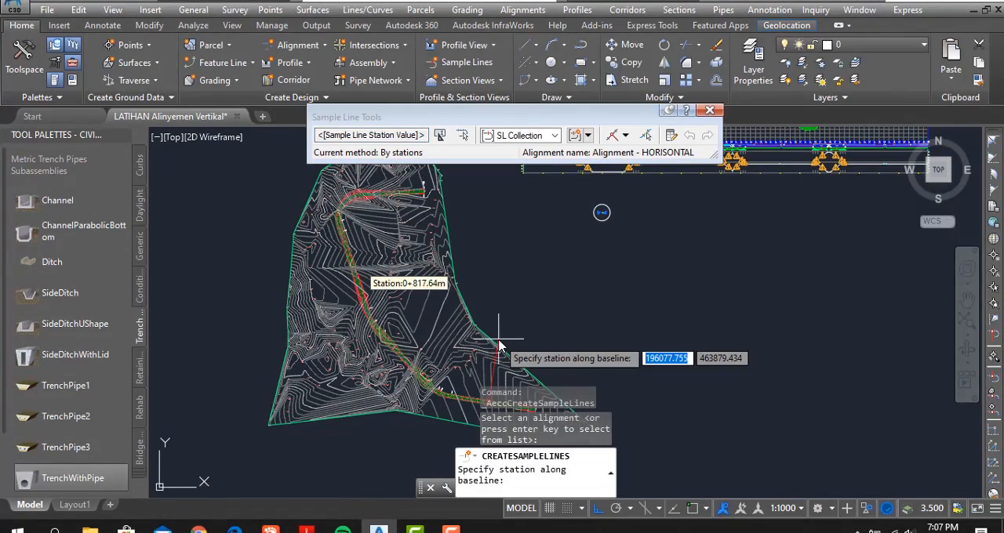
drag(444, 125, 551, 126)
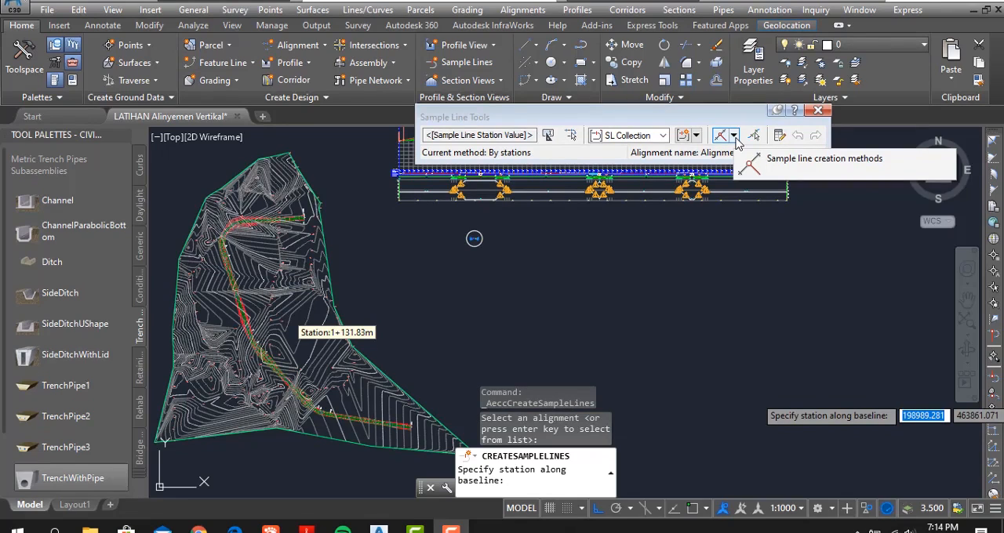
- Switch the sample line creation method to By range of stations, keeping its settings dialog readable
click(735, 138)
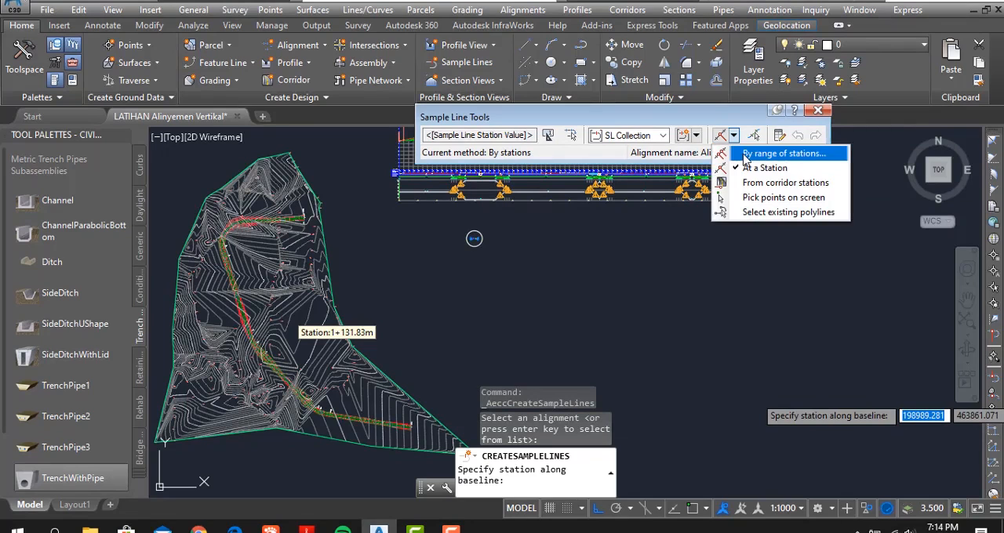
click(745, 154)
drag(738, 66, 662, 200)
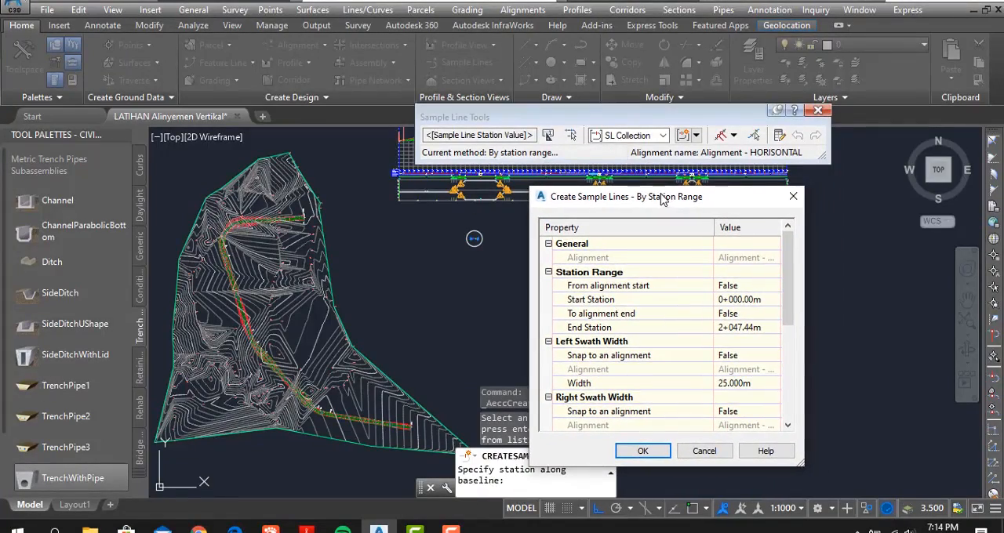
drag(712, 226, 682, 226)
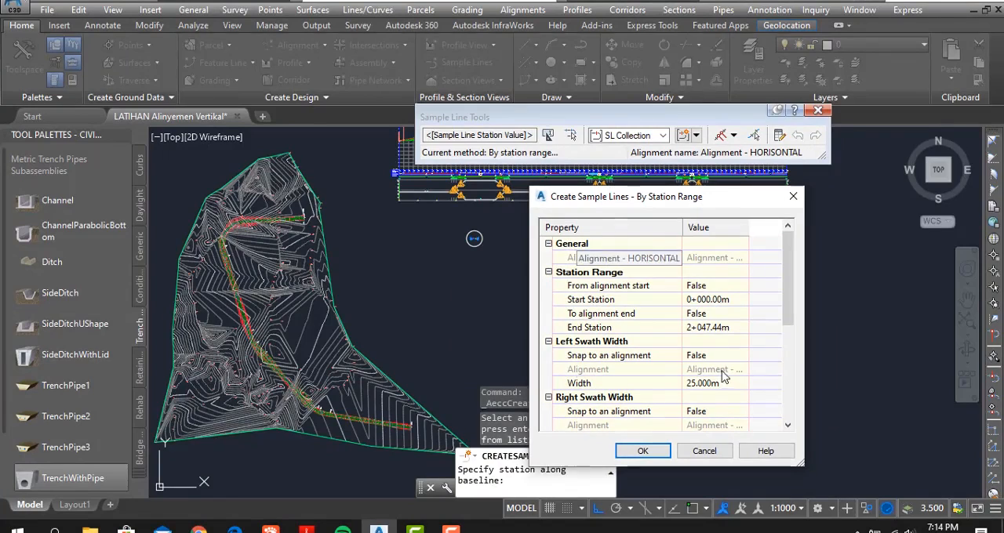
- Set the left and right swath widths of the sample lines to 25 m
scroll(717, 360, down, 1)
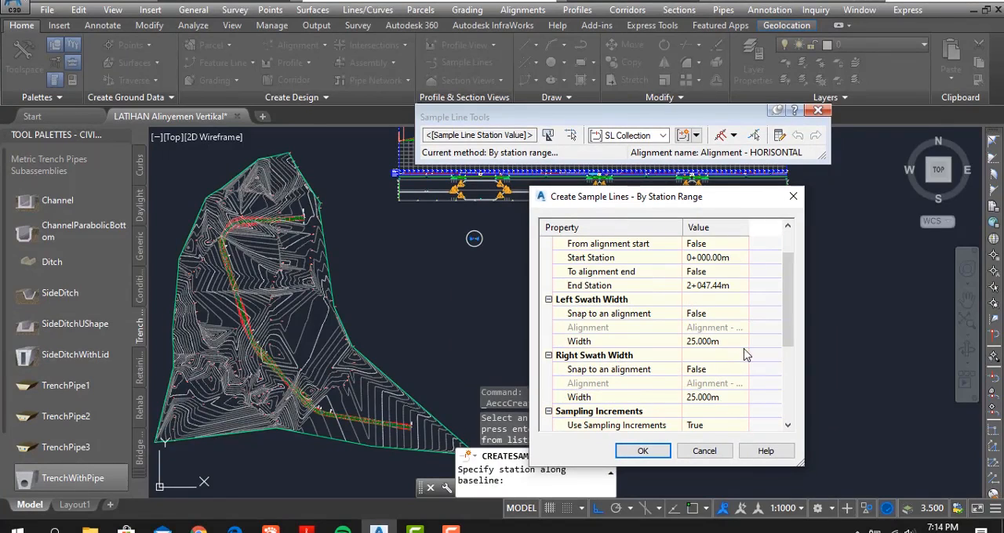
click(730, 342)
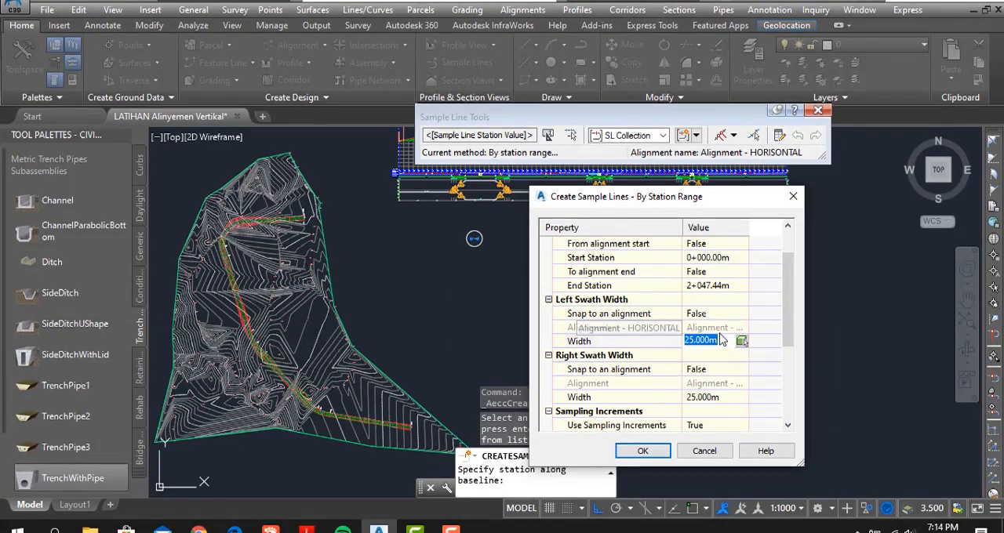
click(723, 396)
click(725, 396)
drag(724, 396, 676, 396)
text(25)
- Create the sample lines with 50 m increments along tangents, curves and spirals, keeping At Range Start set to True
scroll(731, 355, down, 2)
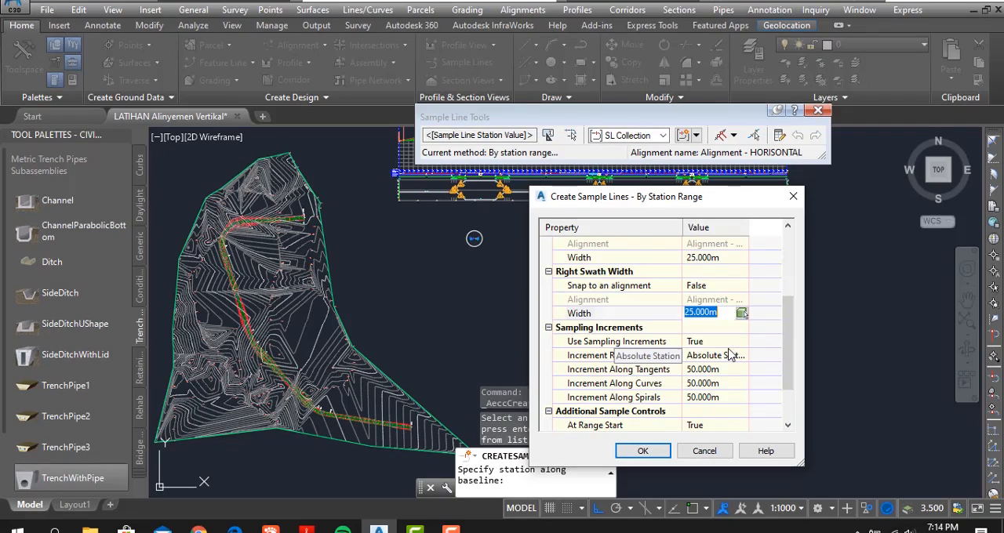
scroll(712, 364, down, 2)
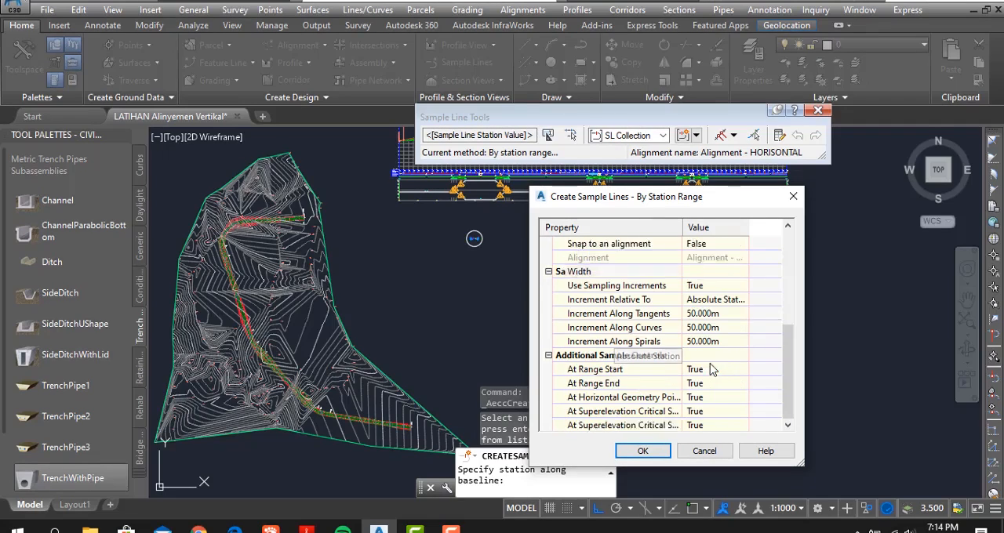
click(577, 357)
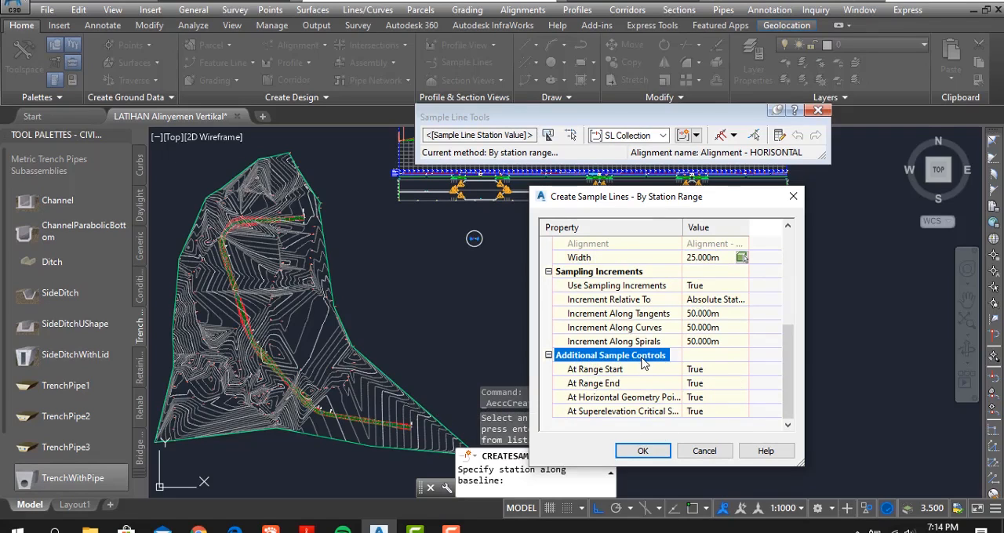
click(708, 371)
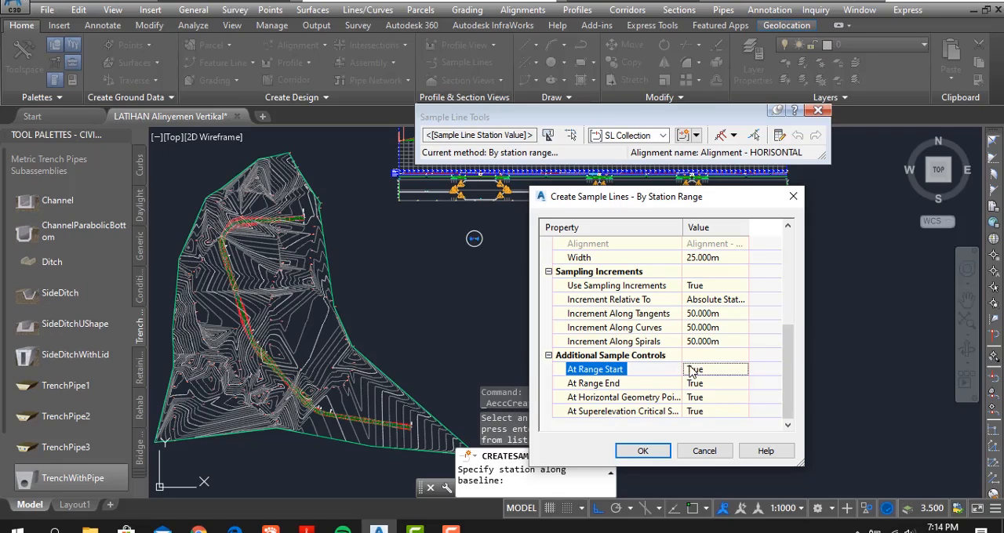
click(643, 452)
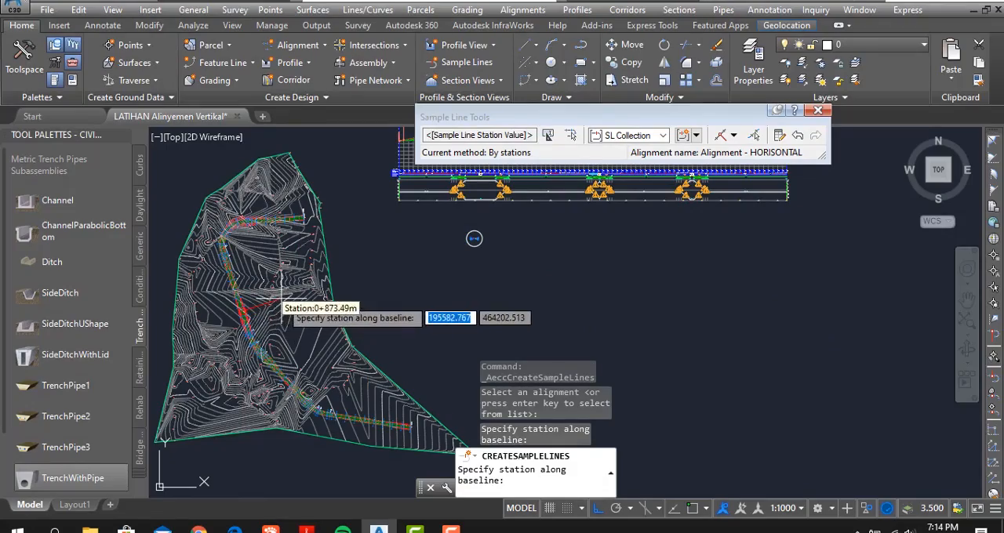
middle_drag(283, 298, 378, 289)
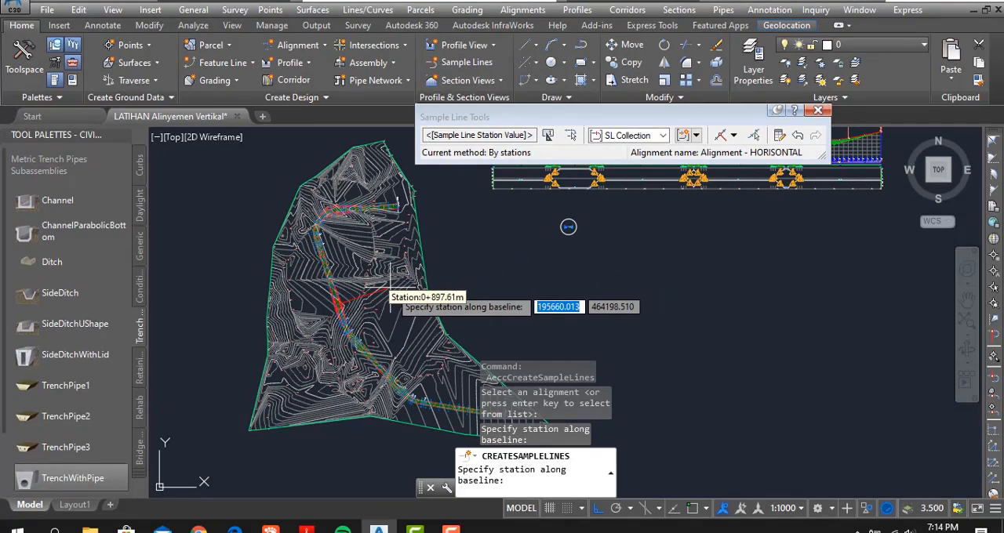
click(390, 291)
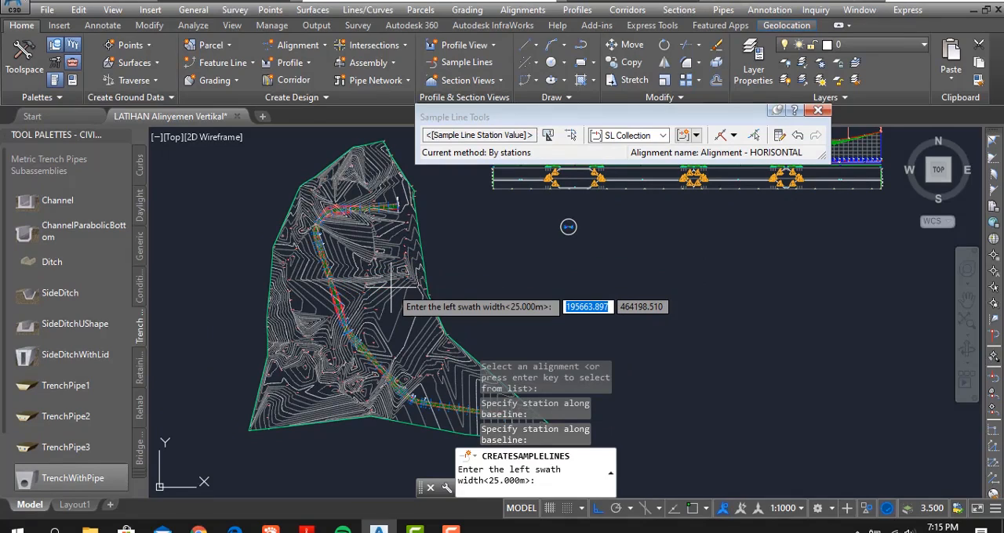
key(Return)
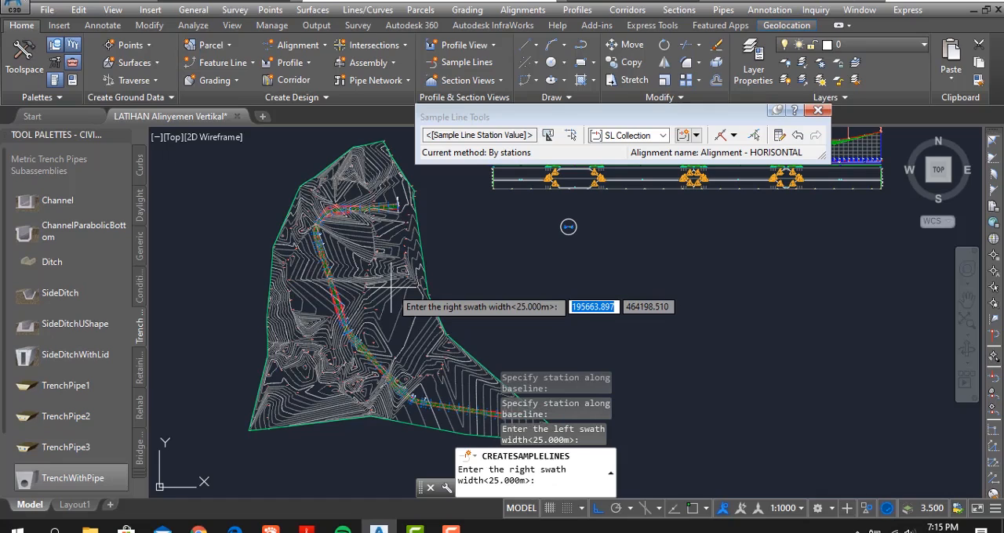
key(Escape)
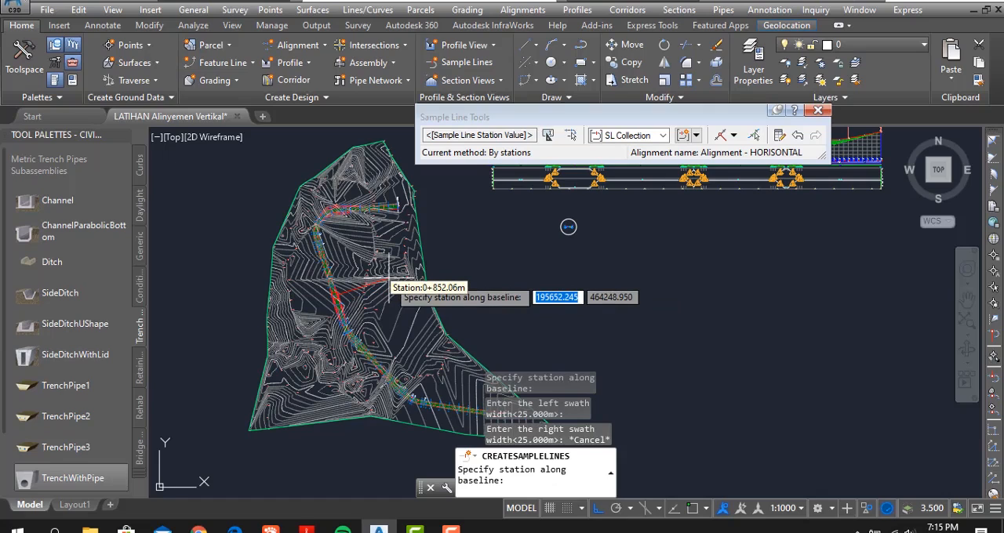
key(Escape)
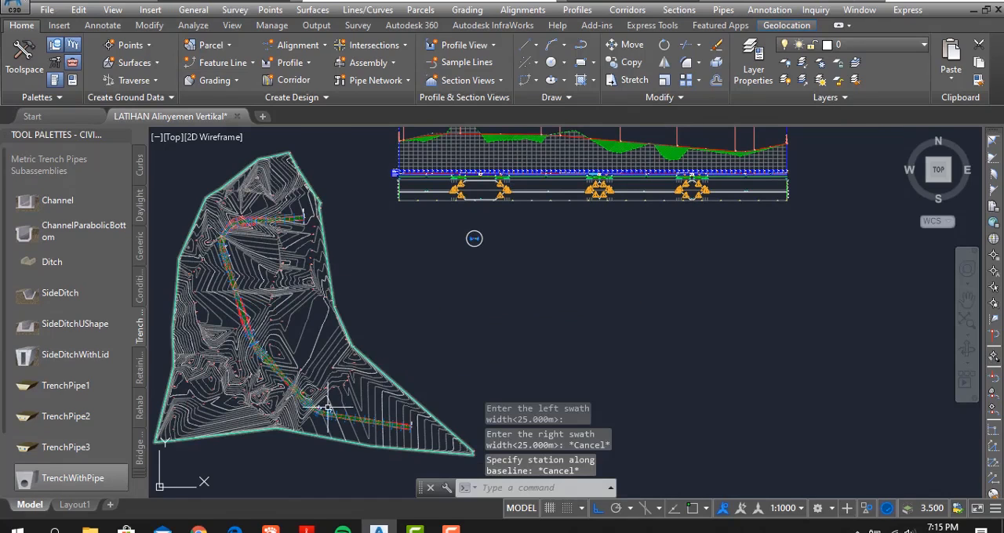
- Examine the new sample lines along the corridor, from the far end of the alignment back to its first curve
scroll(325, 400, up, 4)
scroll(381, 262, up, 3)
scroll(382, 282, up, 5)
middle_drag(381, 282, 456, 318)
scroll(408, 341, down, 5)
middle_drag(375, 341, 480, 394)
middle_drag(317, 284, 379, 358)
scroll(379, 358, down, 5)
middle_drag(455, 363, 284, 266)
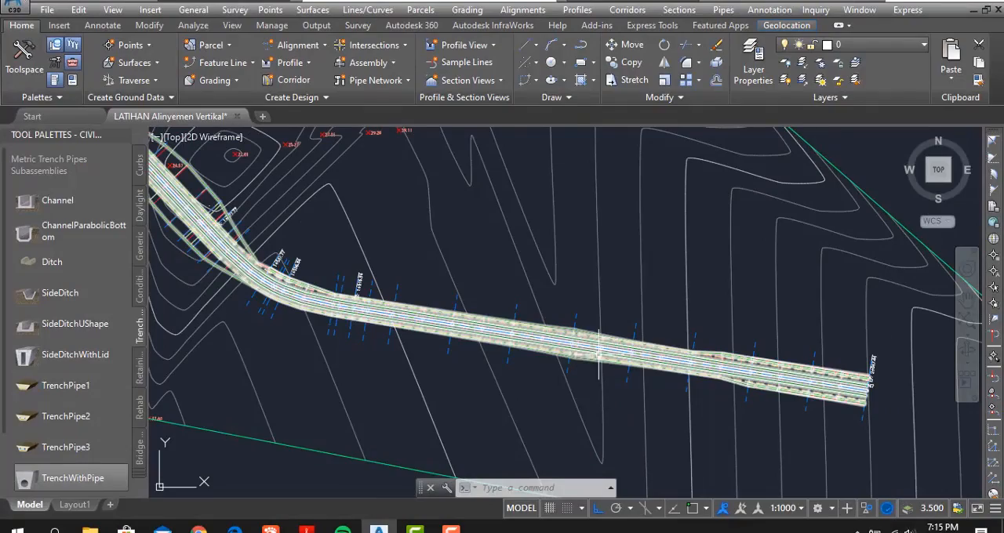
middle_drag(697, 373, 482, 312)
mouse_move(439, 358)
middle_down()
mouse_move(621, 385)
mouse_move(554, 314)
mouse_move(714, 452)
middle_up()
middle_drag(331, 340, 473, 417)
middle_drag(319, 245, 448, 380)
middle_drag(345, 256, 541, 444)
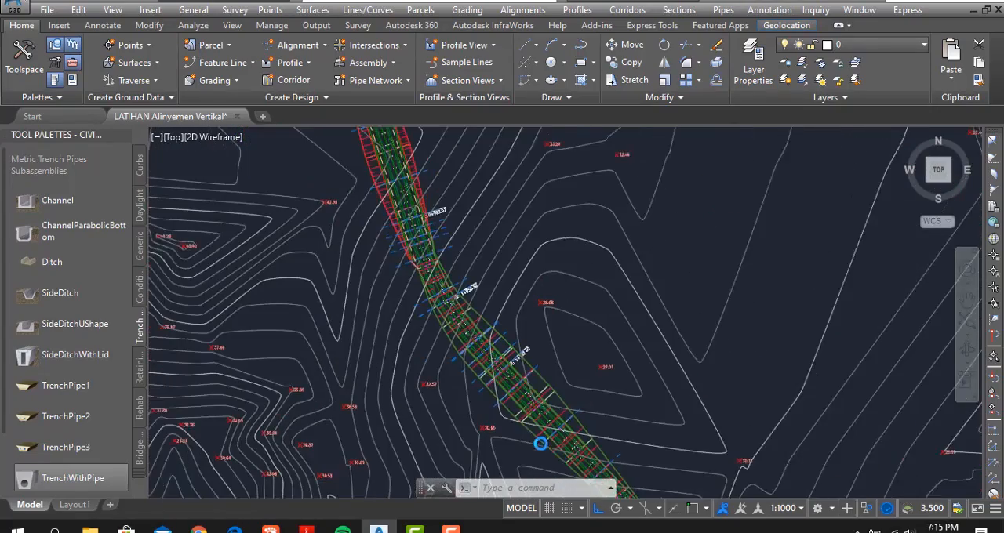
middle_drag(440, 206, 461, 376)
mouse_move(412, 236)
middle_down()
mouse_move(430, 387)
mouse_move(421, 415)
middle_up()
middle_drag(398, 216, 414, 363)
middle_drag(413, 300, 581, 337)
- Examine the sample lines and corridor side slopes between the SC 0+349.50 and TS 0+289.50 points of the first curve
scroll(384, 261, up, 3)
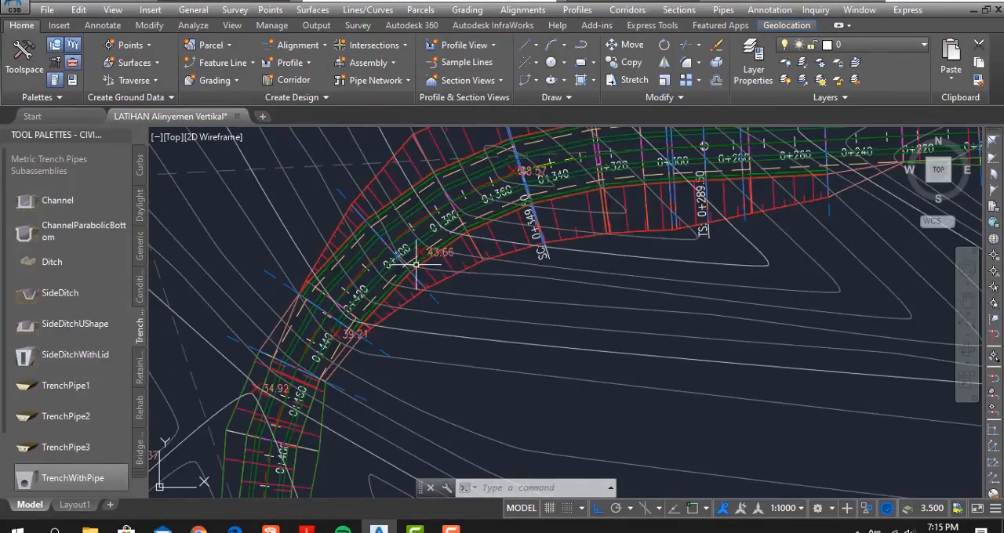
scroll(588, 238, up, 4)
mouse_move(706, 260)
middle_down()
mouse_move(663, 309)
mouse_move(515, 412)
middle_up()
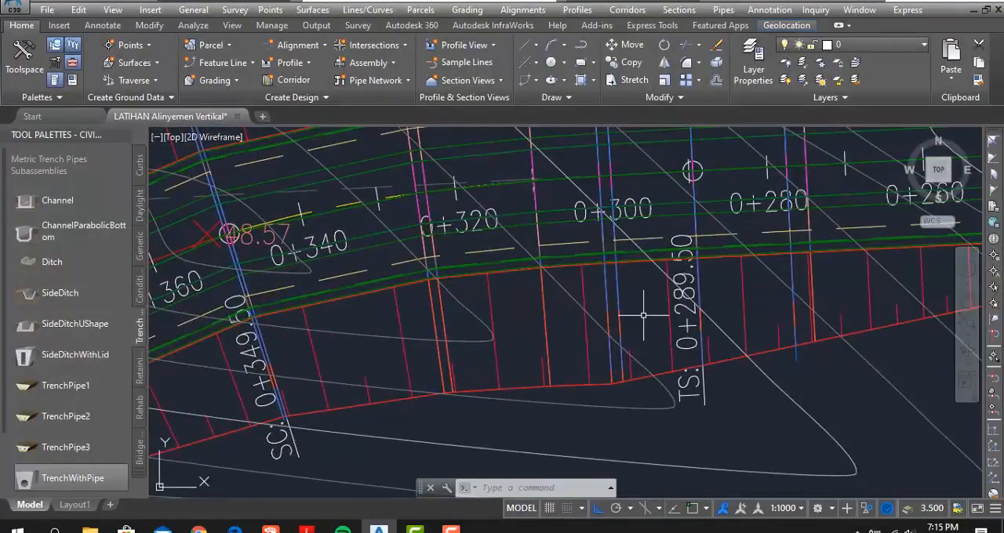
middle_drag(643, 314, 416, 316)
middle_drag(500, 241, 582, 379)
scroll(582, 376, down, 2)
middle_drag(518, 361, 541, 247)
scroll(467, 393, up, 2)
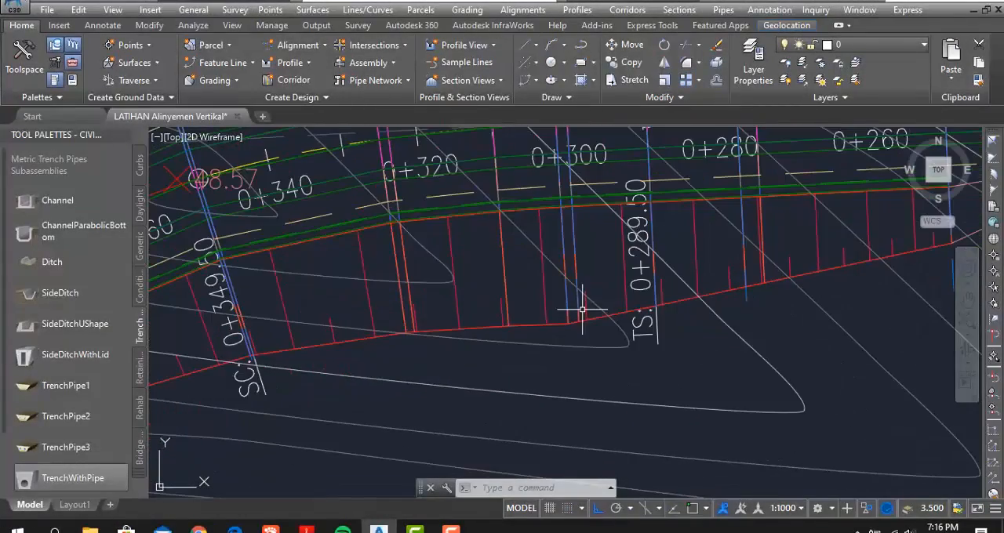
scroll(577, 318, up, 4)
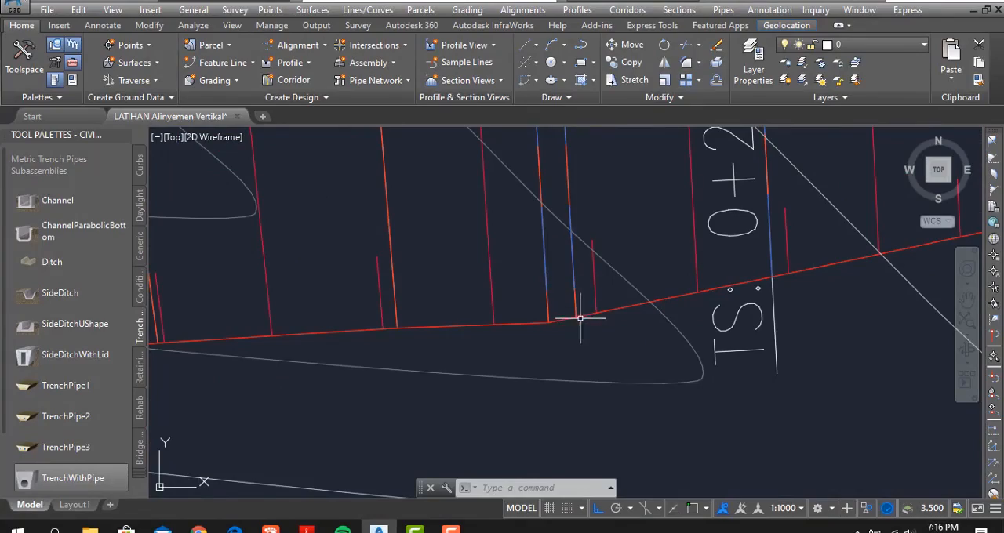
middle_drag(591, 250, 364, 304)
scroll(364, 305, down, 7)
mouse_move(547, 278)
middle_down()
mouse_move(416, 300)
mouse_move(454, 287)
mouse_move(405, 277)
middle_up()
scroll(415, 300, down, 7)
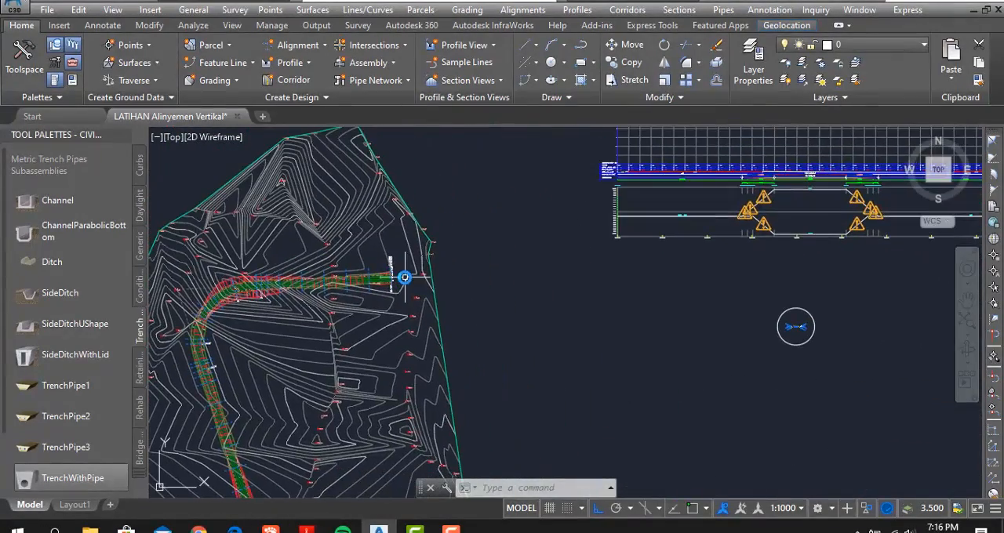
- Compare the cut and fill at the start of the profile view with the corridor side slopes around station 0+300
mouse_move(628, 248)
middle_down()
mouse_move(433, 360)
mouse_move(388, 400)
middle_up()
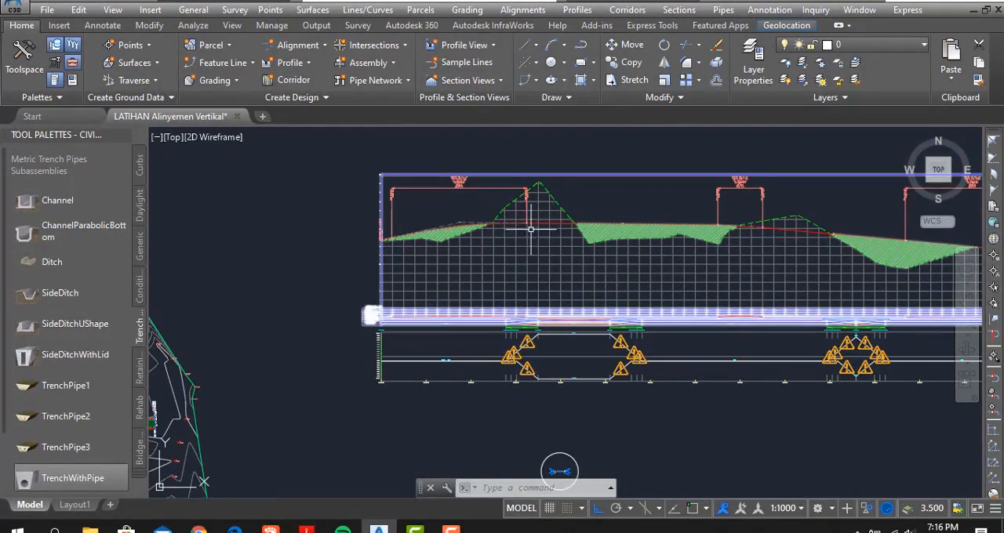
scroll(534, 226, up, 6)
middle_drag(489, 224, 593, 267)
scroll(593, 268, down, 8)
middle_drag(431, 309, 509, 235)
scroll(398, 313, up, 8)
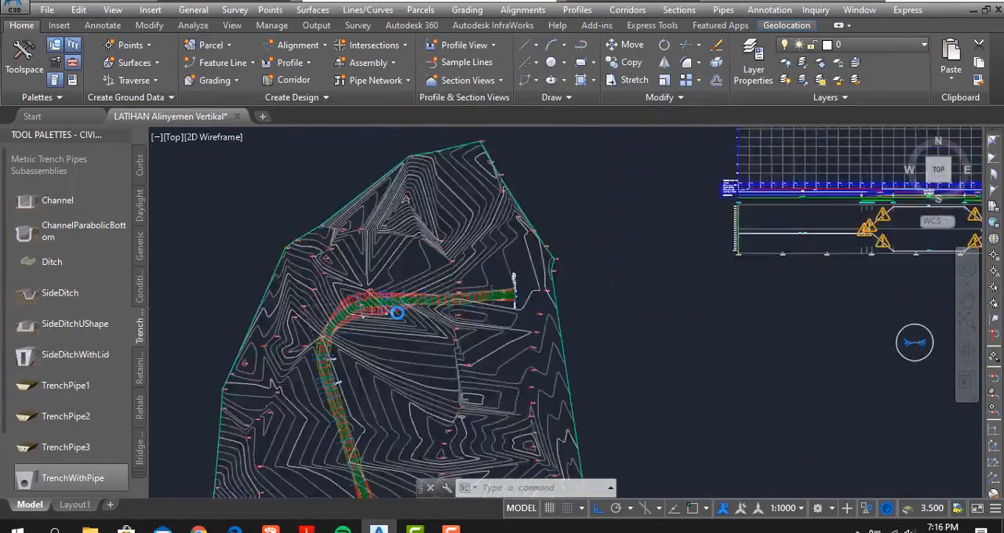
scroll(327, 312, up, 6)
middle_drag(497, 321, 364, 351)
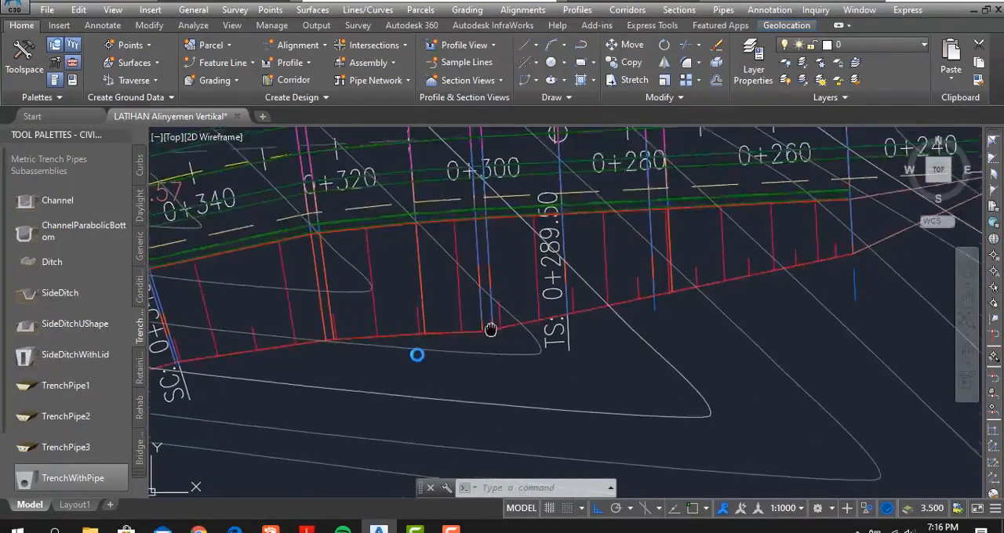
scroll(363, 344, down, 10)
scroll(685, 283, down, 6)
- Raise the PVI at station 0+173.73 of the Alinyemen Vertikal profile straight up to an elevation of about 41.28 m
middle_drag(685, 283, 375, 331)
middle_drag(566, 279, 524, 343)
scroll(520, 280, up, 6)
middle_drag(599, 203, 500, 306)
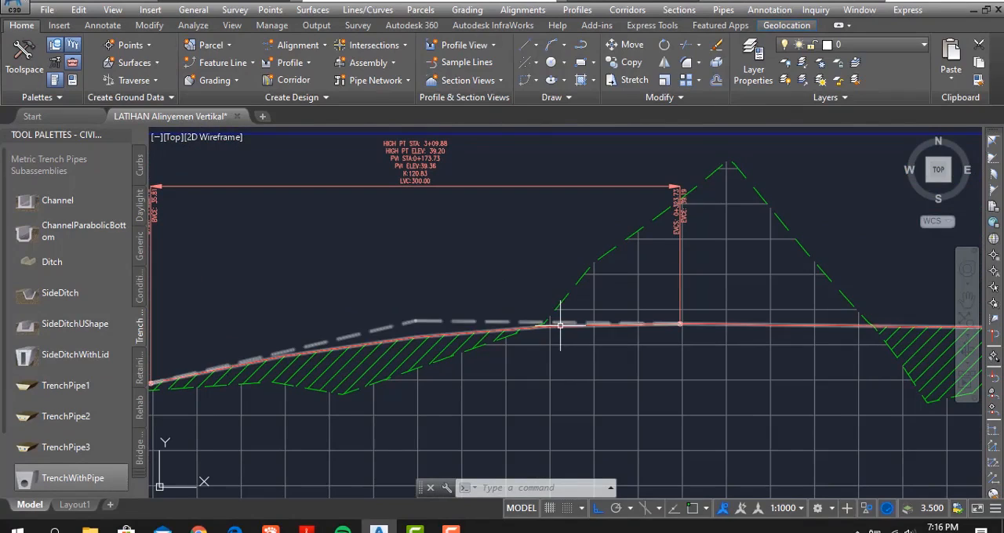
click(502, 330)
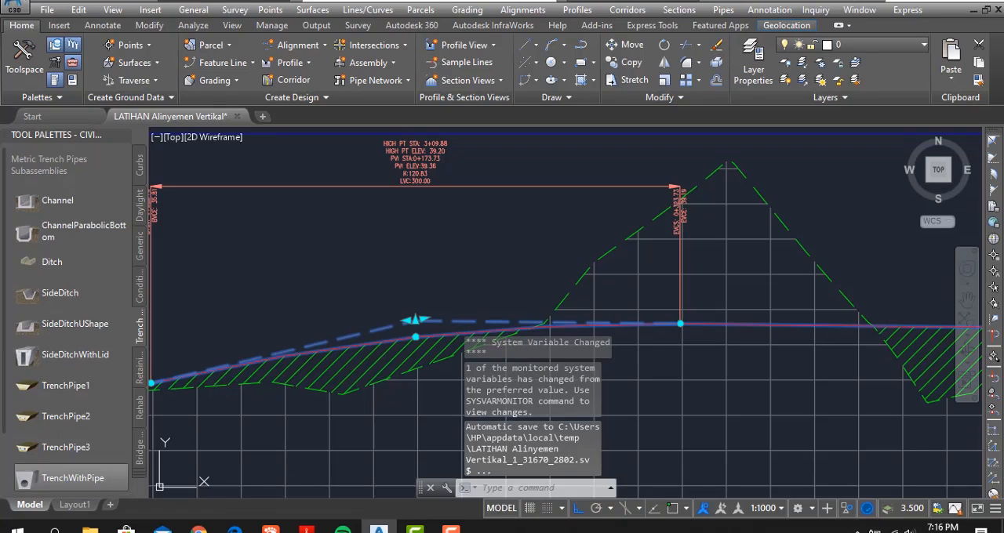
scroll(414, 319, up, 4)
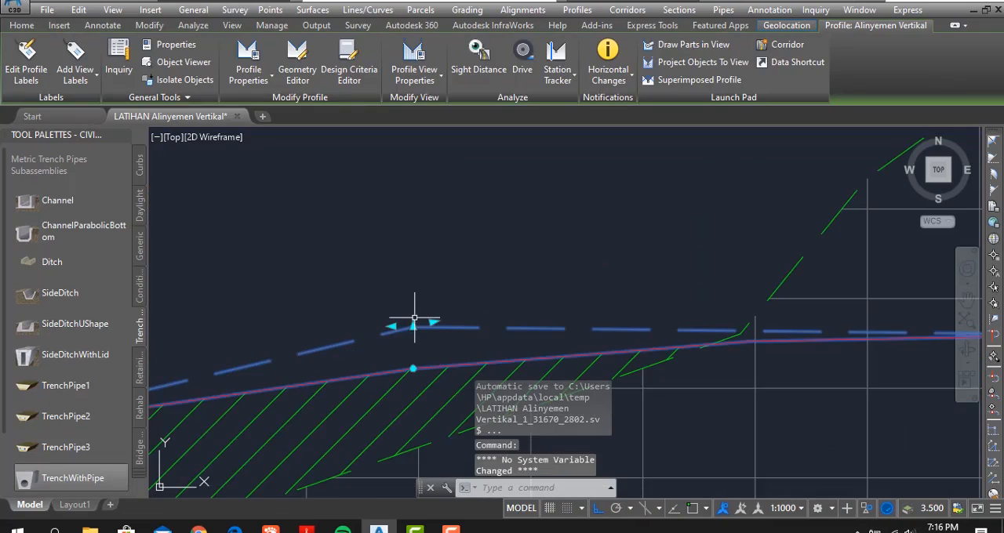
middle_drag(433, 337, 513, 281)
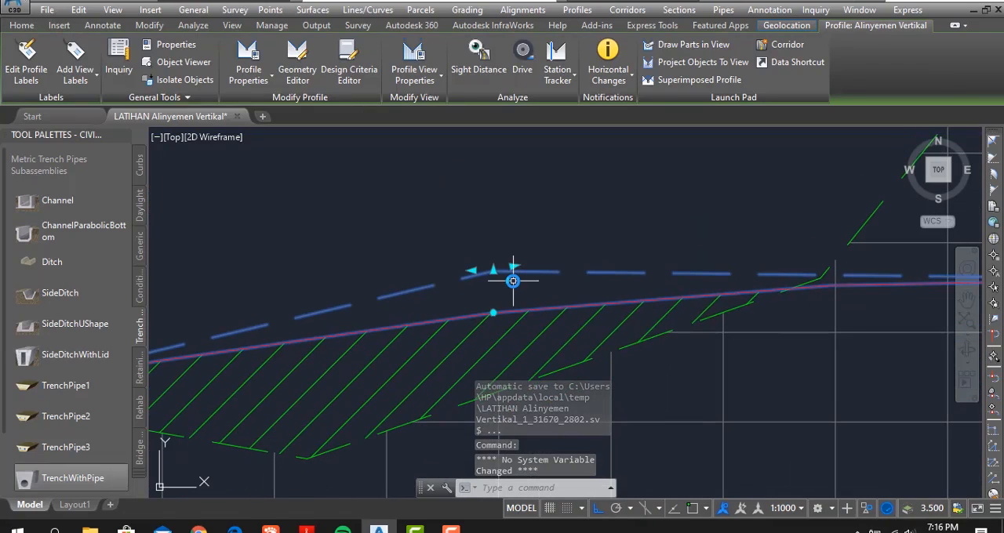
scroll(514, 280, down, 2)
scroll(513, 279, down, 3)
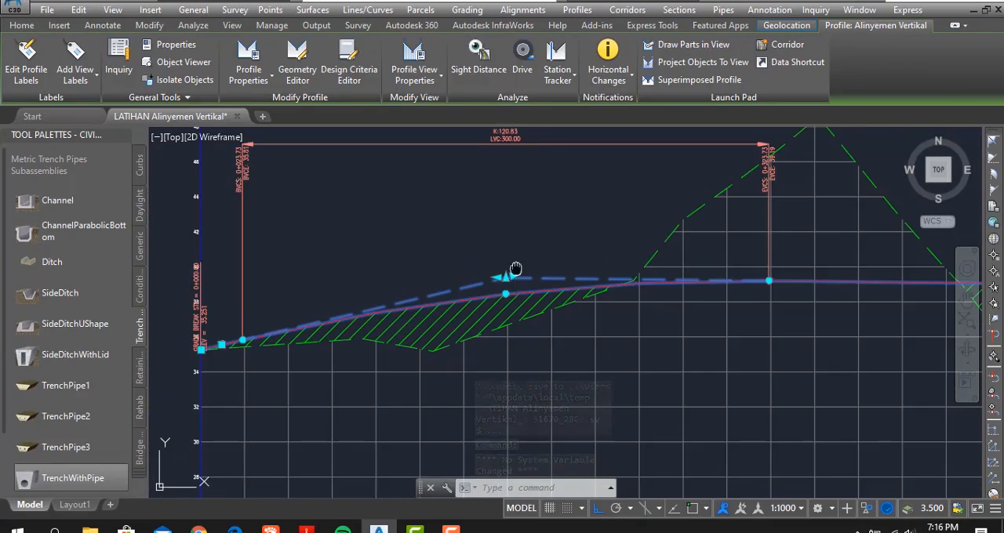
middle_drag(510, 274, 489, 323)
scroll(488, 324, up, 4)
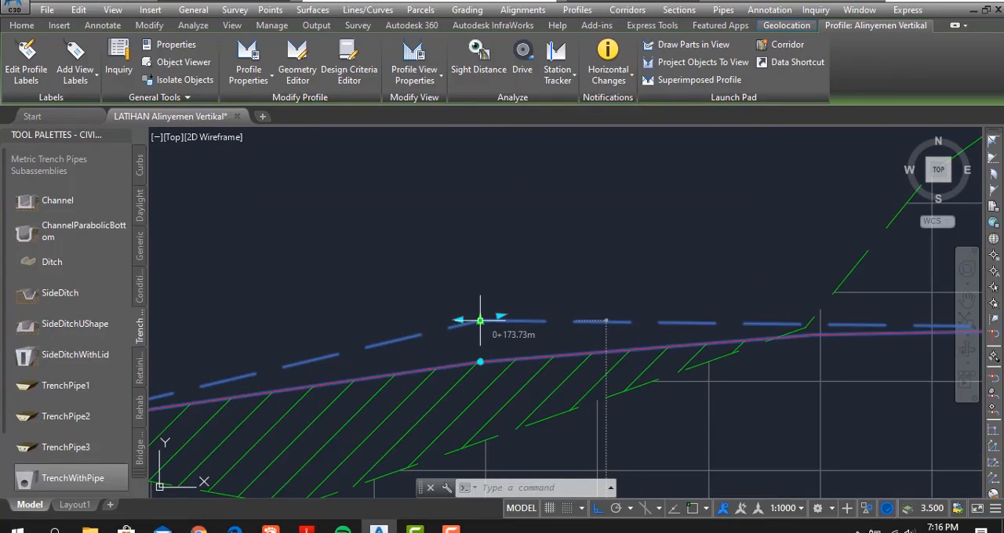
click(480, 319)
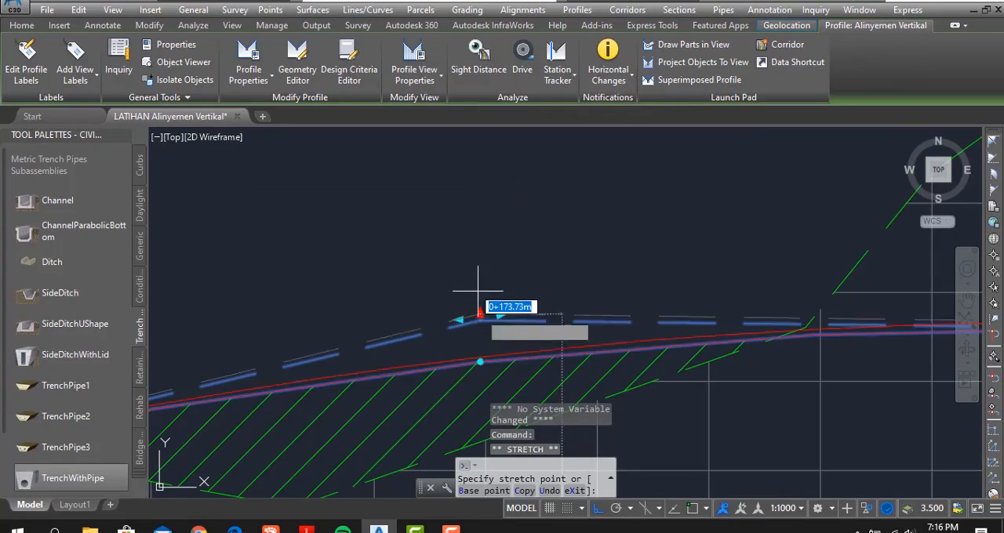
scroll(476, 226, down, 5)
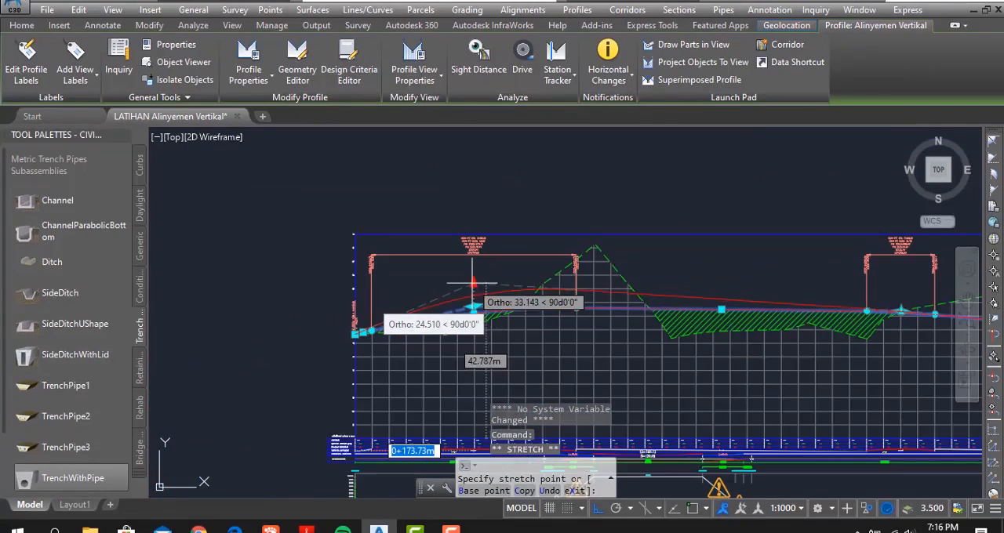
scroll(472, 284, up, 4)
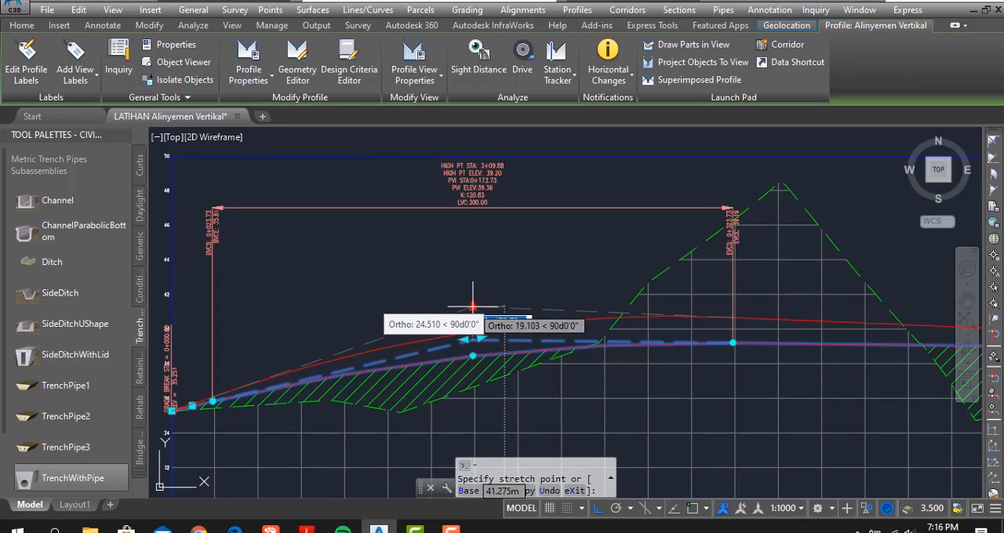
click(472, 305)
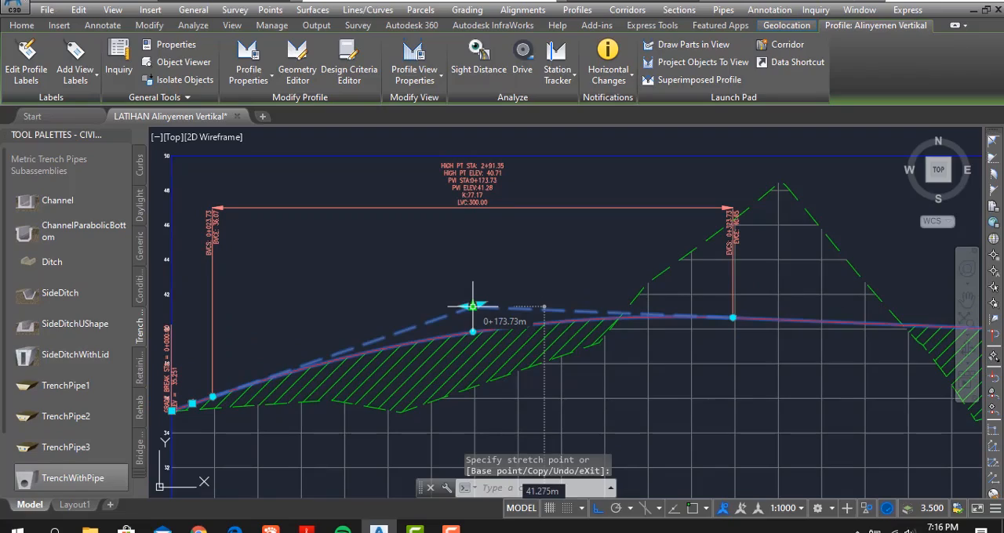
scroll(538, 252, down, 5)
key(Escape)
- Rebuild the corridor so its side slopes follow the raised profile
middle_drag(374, 307, 473, 231)
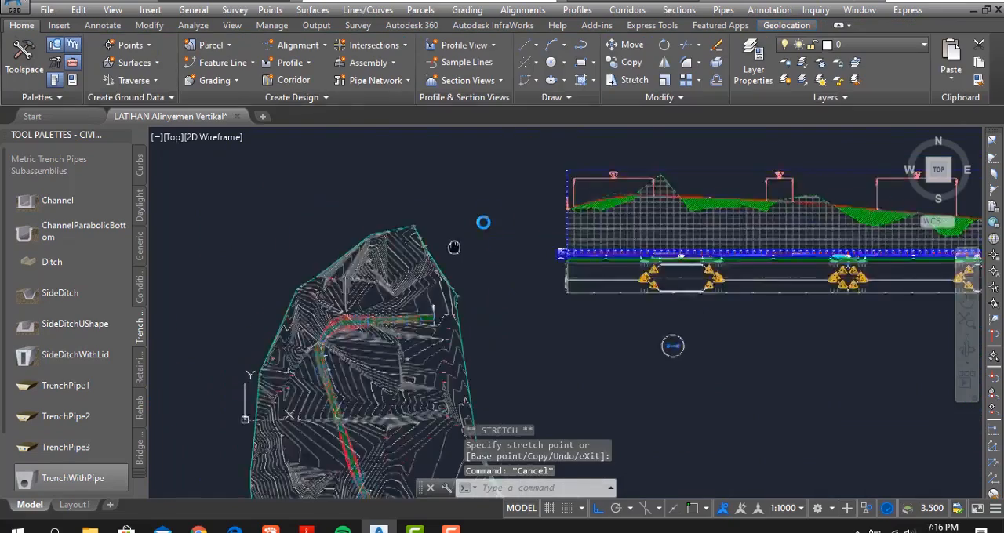
scroll(558, 354, up, 8)
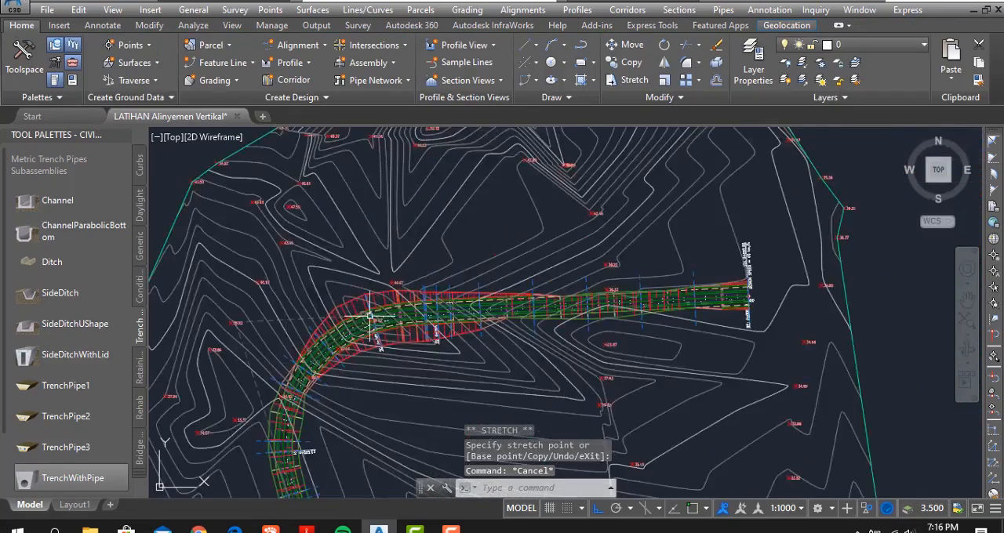
scroll(558, 355, down, 2)
middle_drag(374, 353, 457, 359)
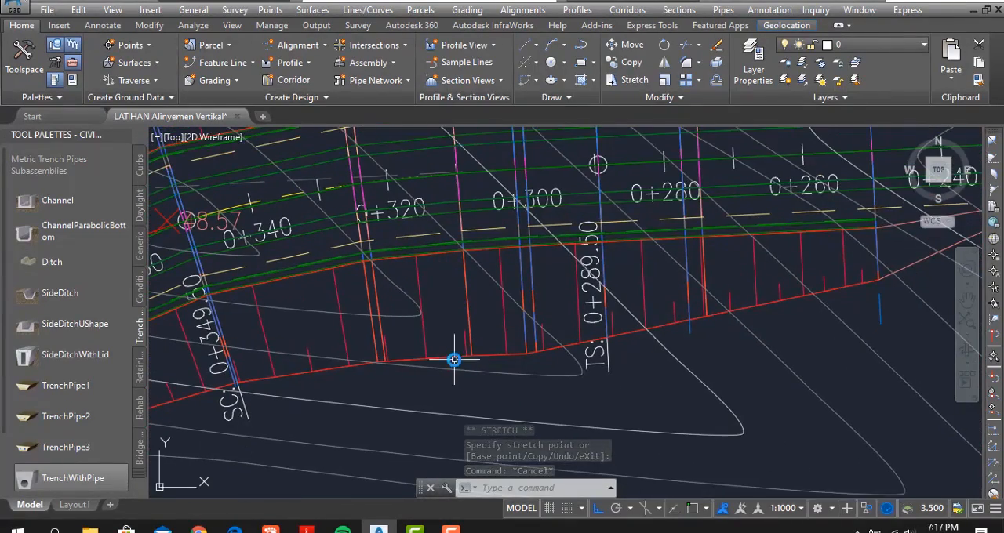
click(469, 338)
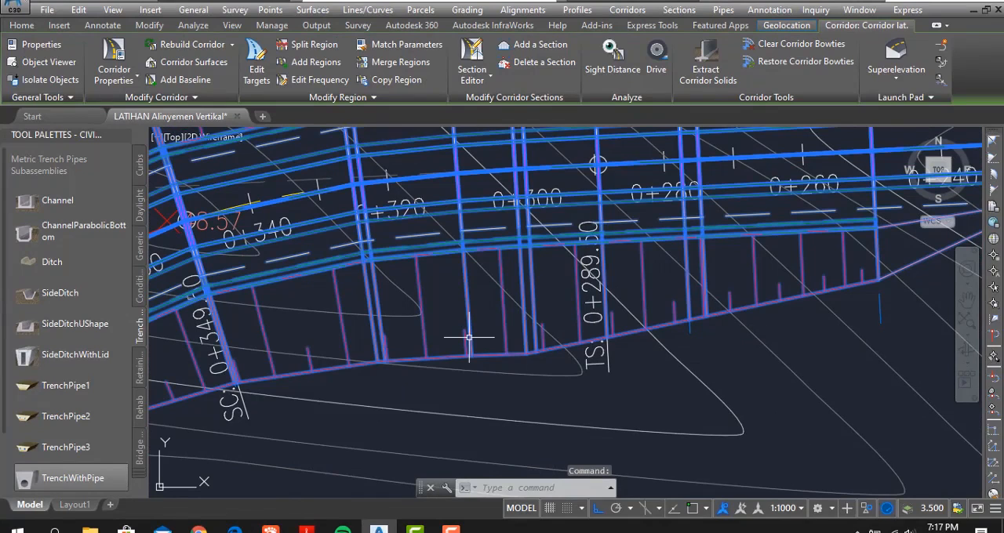
right_click(469, 338)
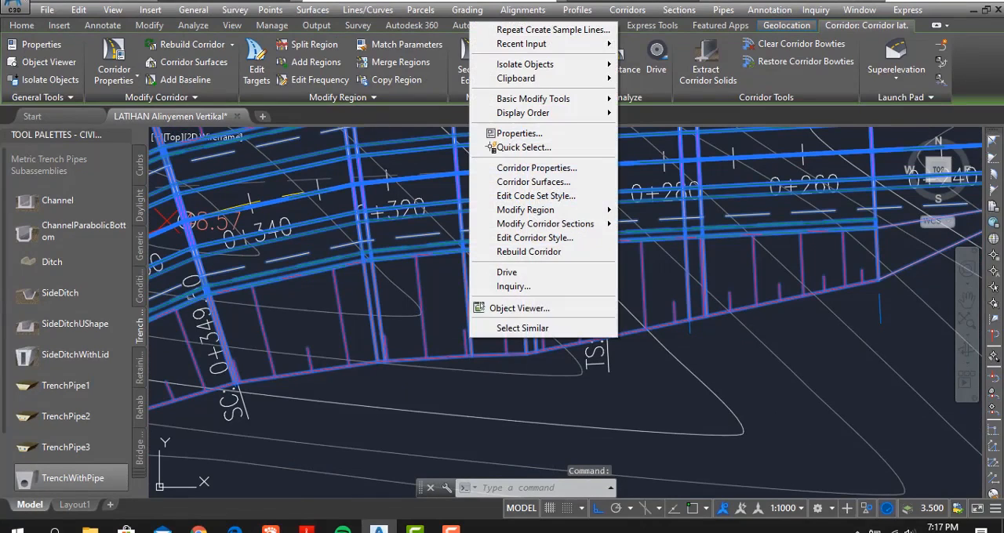
click(540, 252)
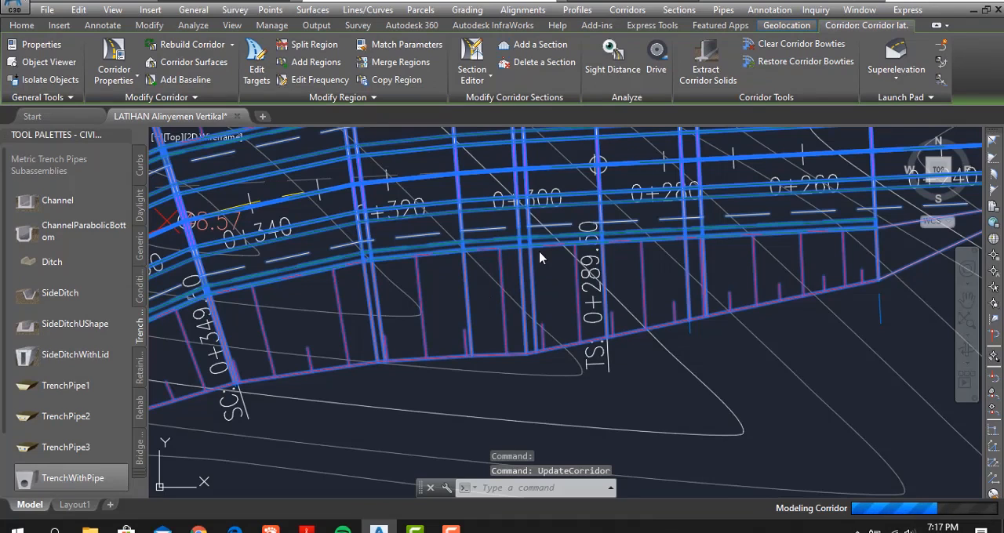
key(Escape)
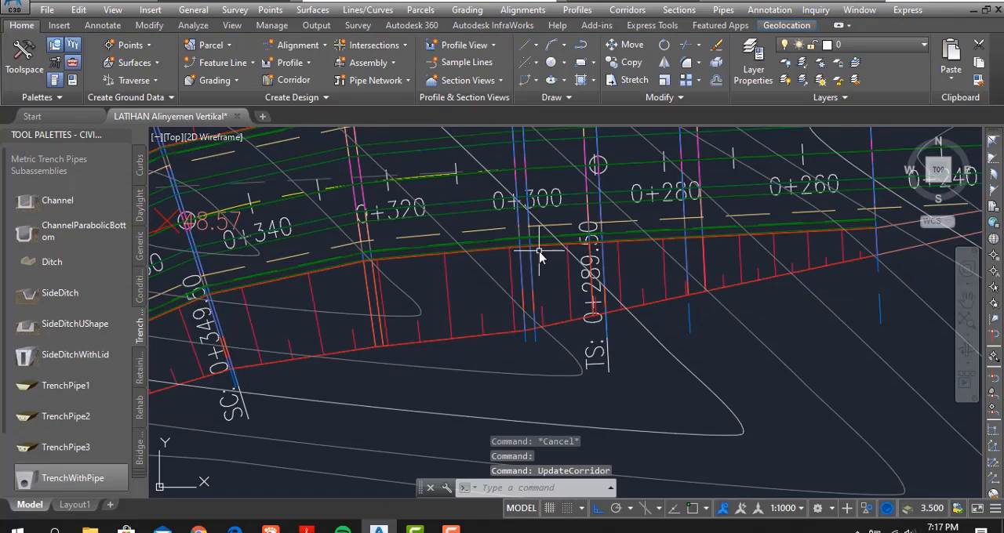
- Examine the rebuilt side slopes between SC 0+349.50 and TS 0+289.50 of the first curve against the sample lines
mouse_move(453, 356)
middle_down()
mouse_move(504, 325)
mouse_move(493, 341)
middle_up()
scroll(581, 311, up, 5)
middle_drag(577, 366, 558, 353)
scroll(510, 345, up, 1)
middle_drag(486, 329, 478, 343)
scroll(455, 333, down, 5)
scroll(459, 341, down, 4)
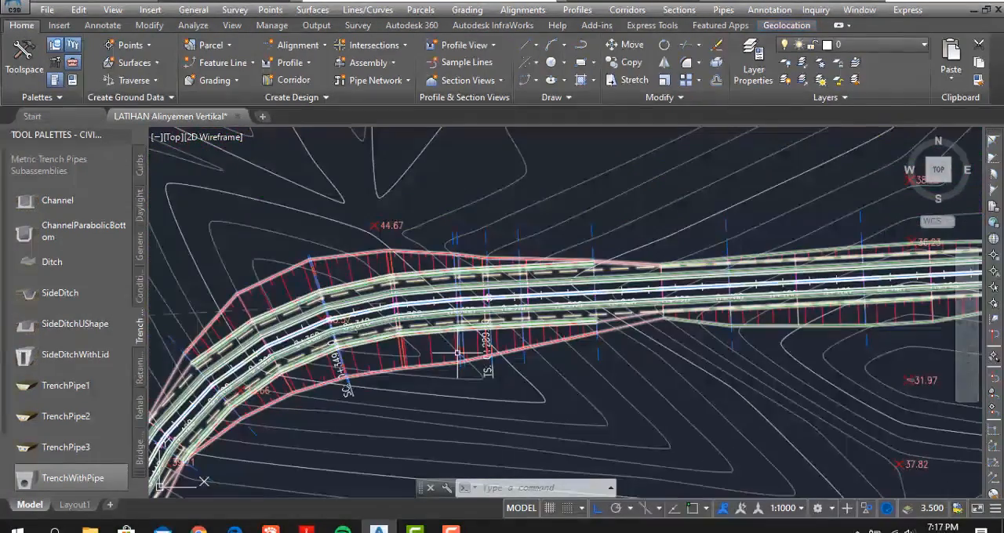
- Examine the rest of the rebuilt corridor from the first curve towards the far end of the alignment
middle_drag(317, 353, 498, 239)
middle_drag(416, 384, 446, 252)
scroll(446, 252, down, 5)
middle_drag(458, 378, 342, 222)
middle_drag(410, 370, 352, 193)
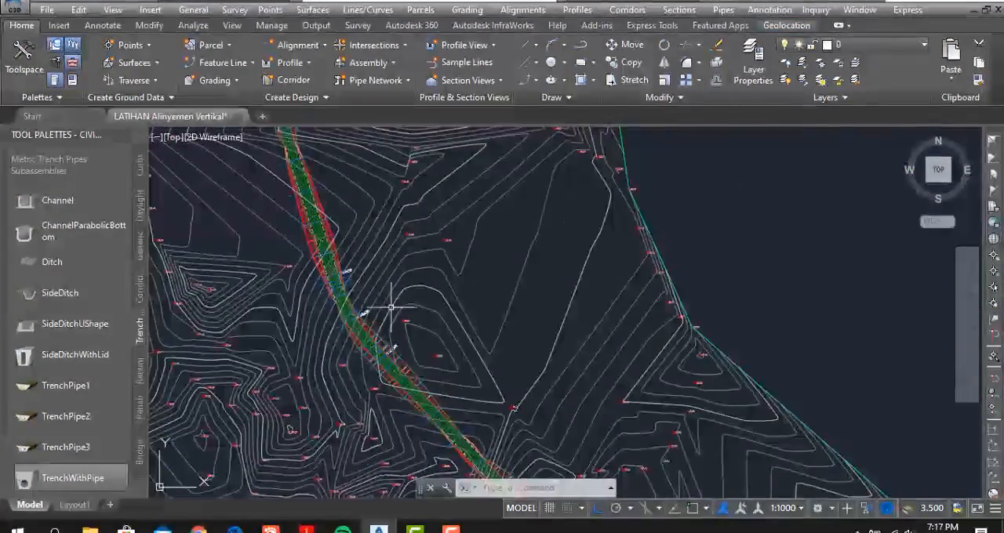
middle_drag(450, 374, 356, 233)
mouse_move(580, 400)
middle_down()
mouse_move(578, 341)
mouse_move(610, 340)
mouse_move(533, 395)
mouse_move(452, 403)
mouse_move(481, 463)
middle_up()
mouse_move(335, 223)
middle_down()
mouse_move(334, 287)
mouse_move(360, 408)
mouse_move(314, 253)
middle_up()
middle_drag(327, 287, 312, 200)
scroll(312, 200, down, 5)
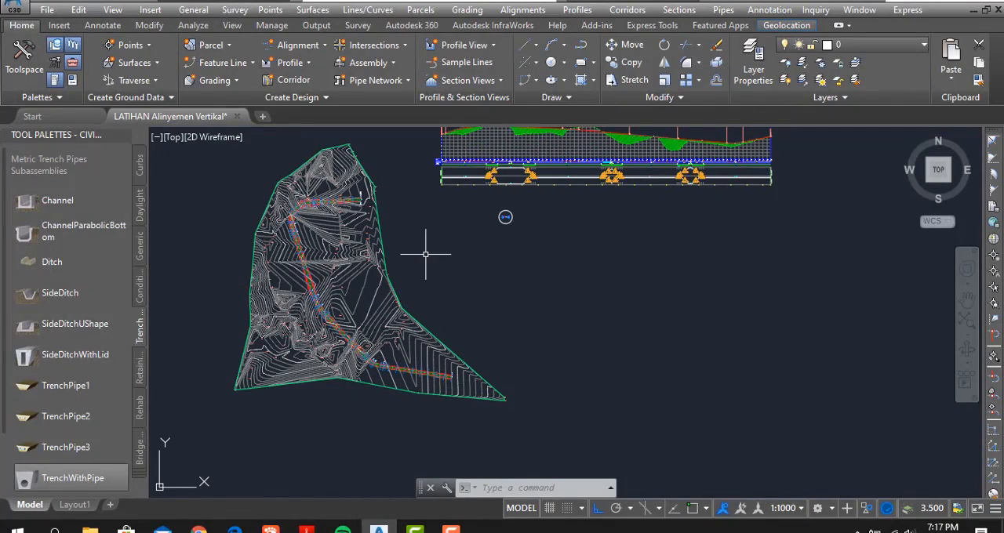
- Set the drawing's annotation scale to 1:500
middle_drag(659, 246, 662, 300)
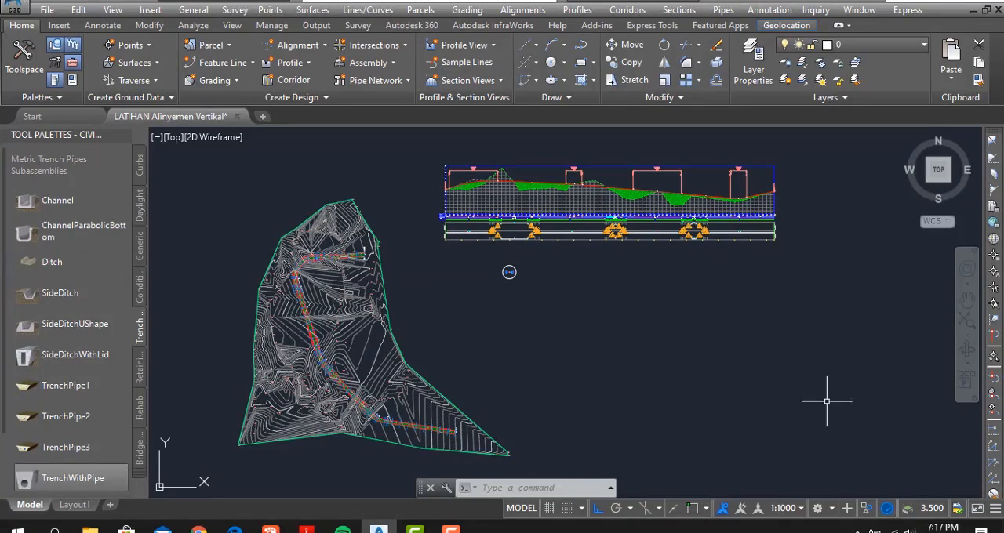
click(801, 510)
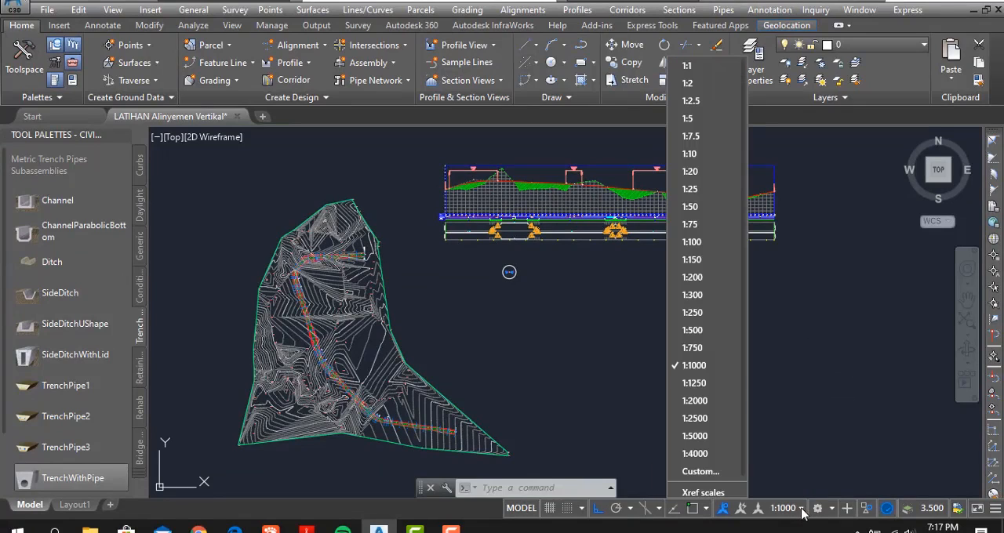
click(691, 326)
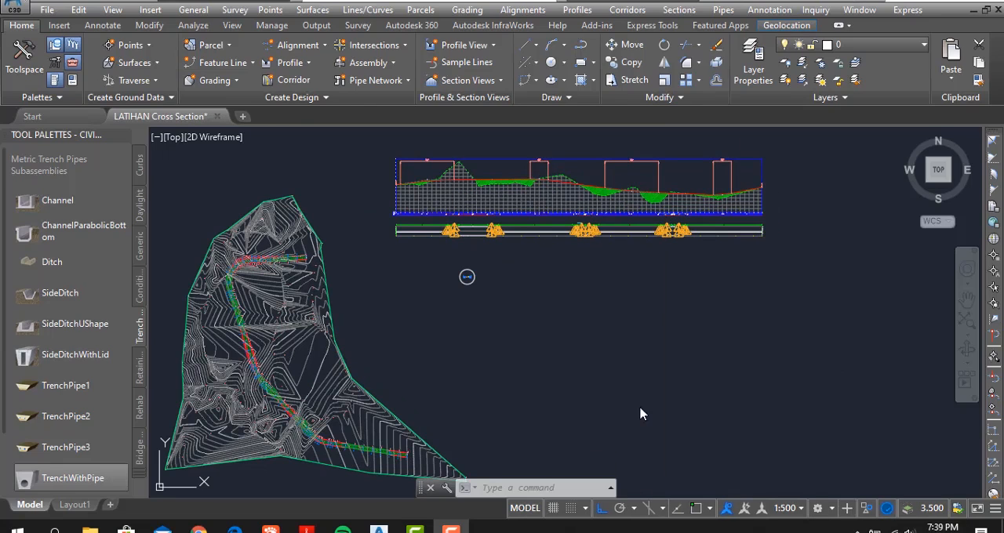
- Start creating multiple section views and add the prefix CROSS SECTION MALANG before the station field in the section view name
click(676, 10)
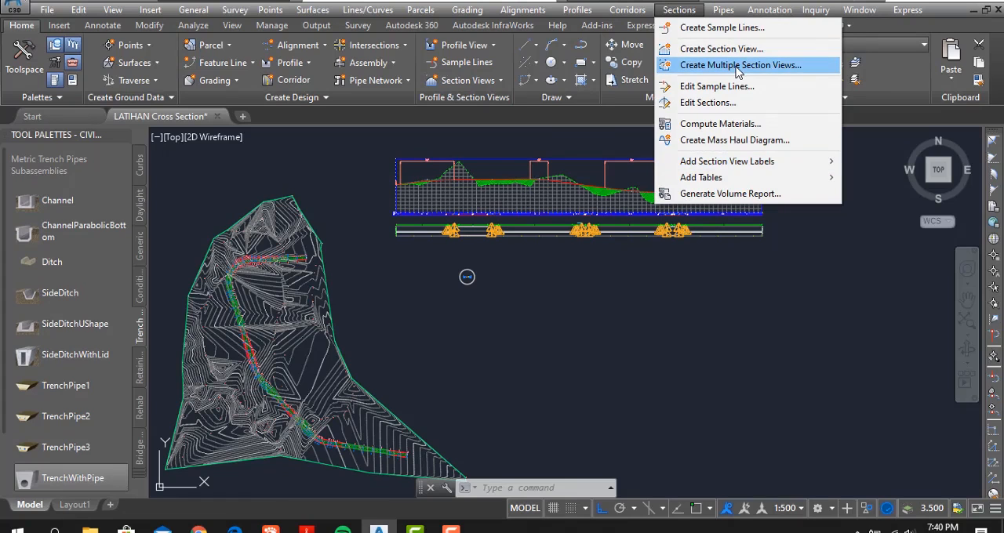
click(737, 68)
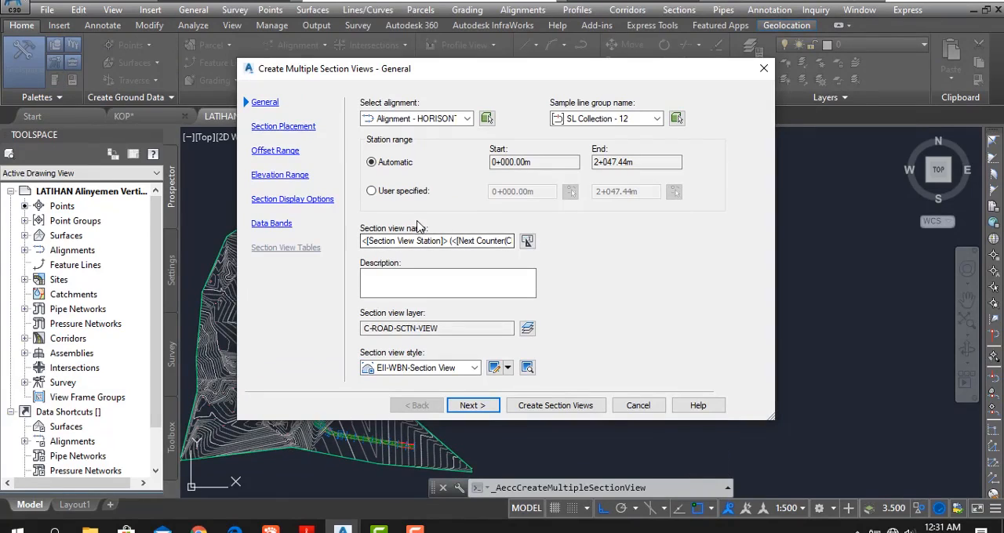
click(364, 243)
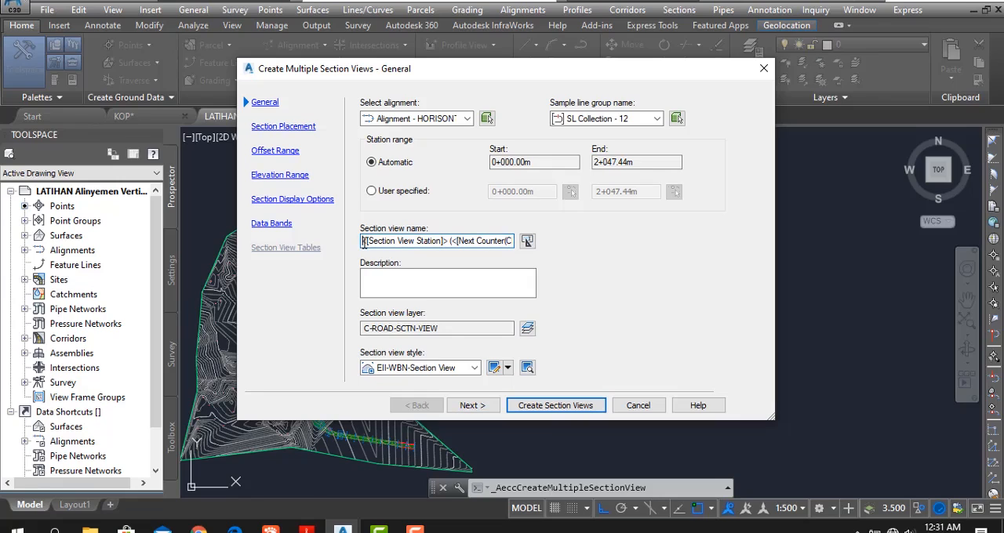
text(TR)
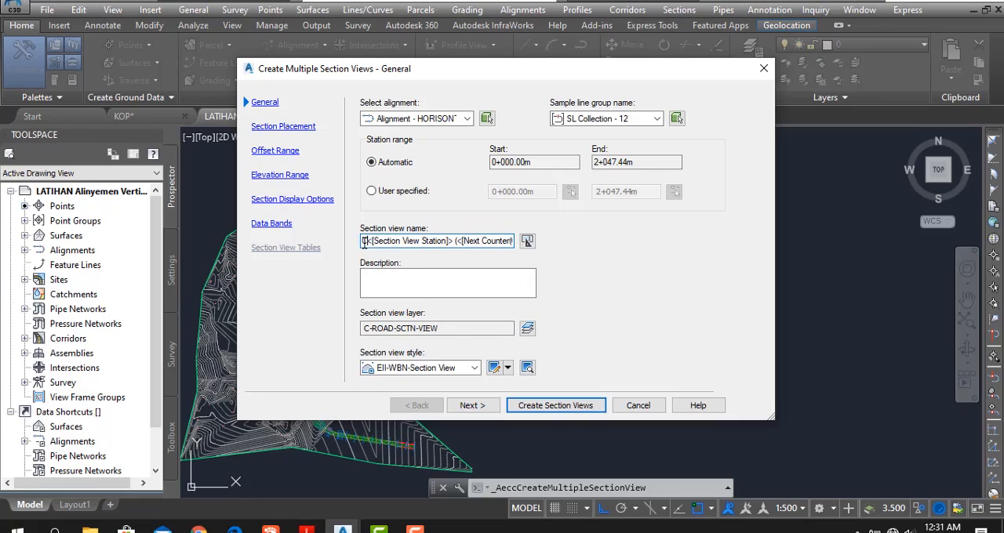
text(OOS)
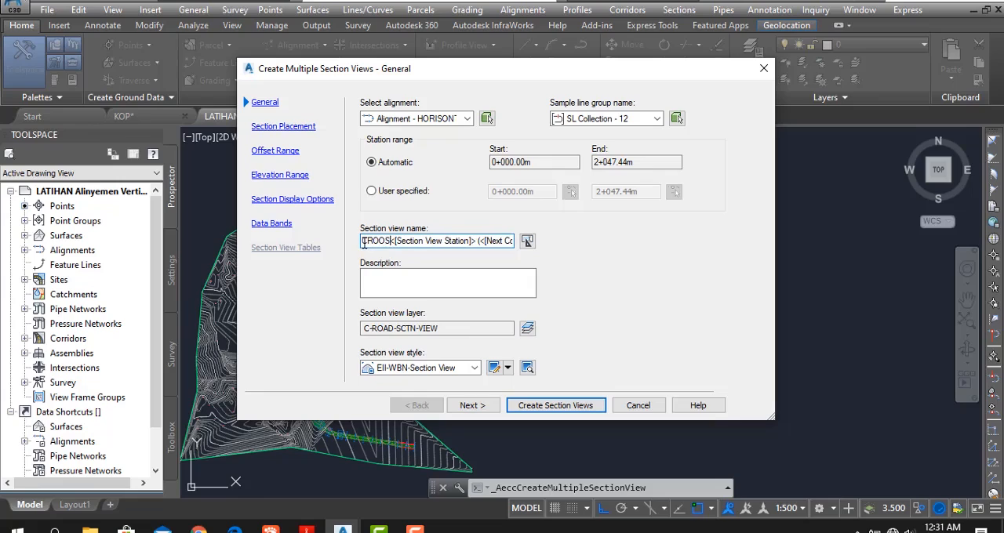
key(BackSpace)
key(BackSpace)
text(SS )
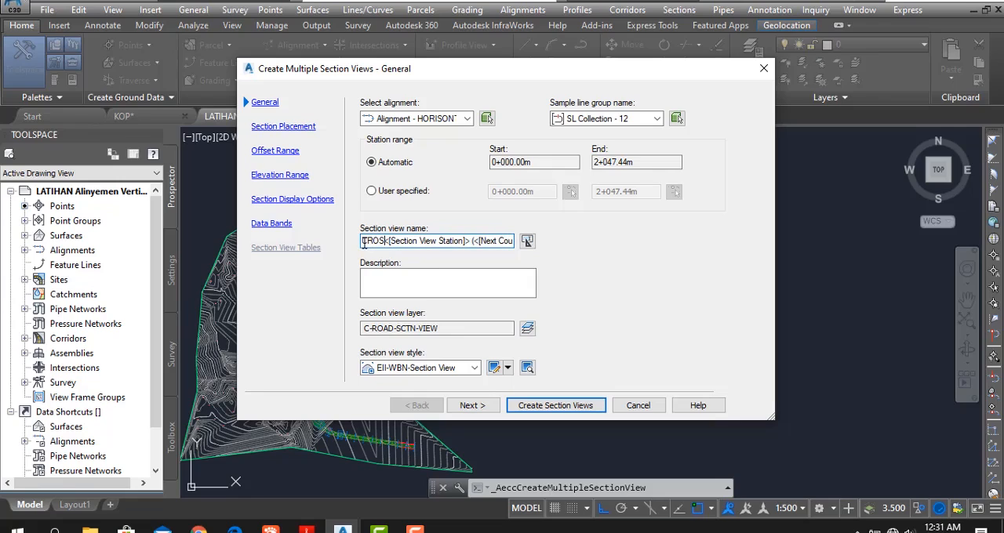
text(SECTI)
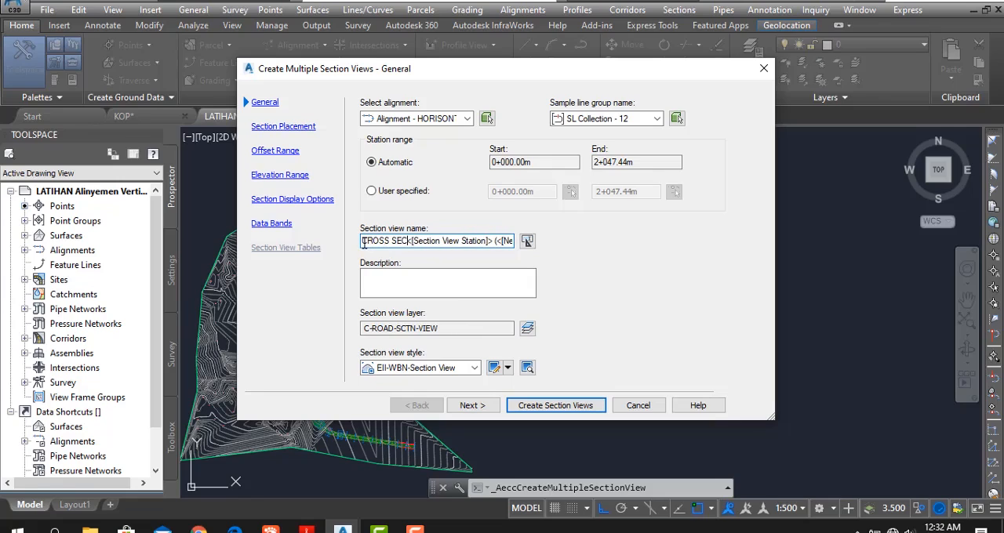
text(ON)
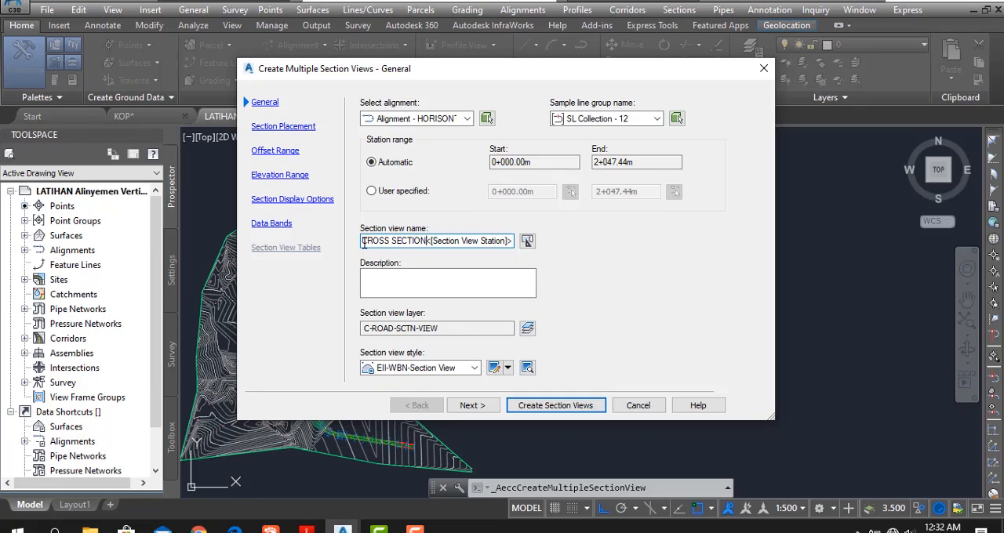
text(A)
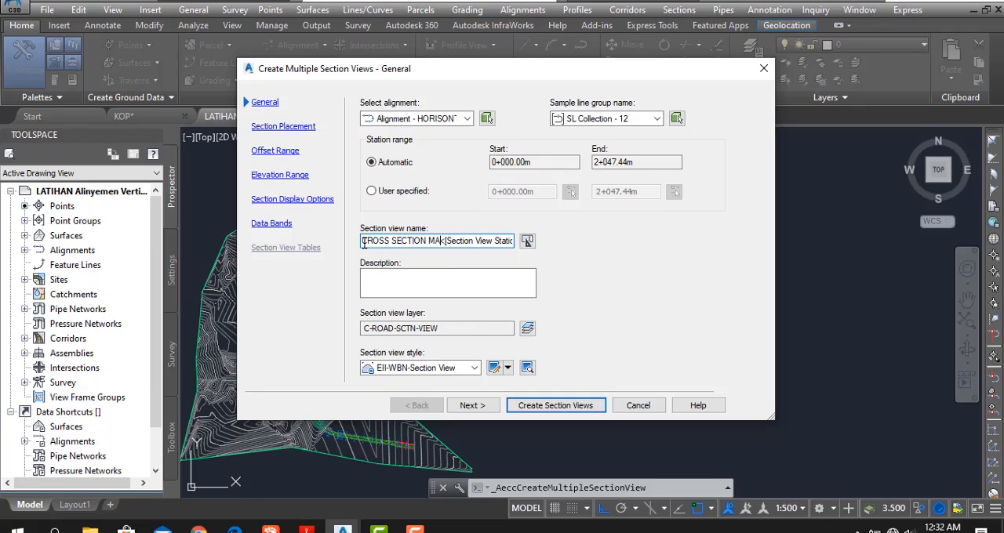
text(LANG)
click(527, 241)
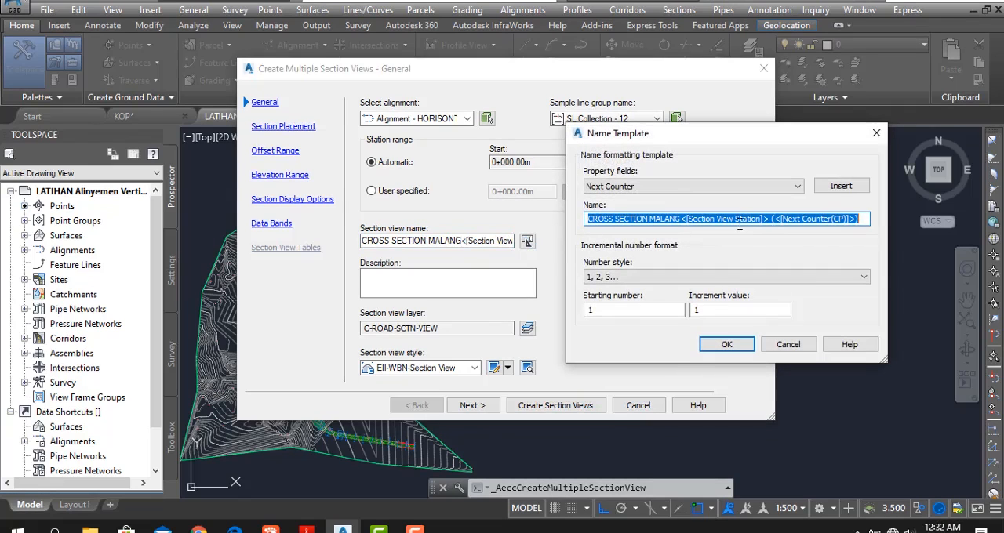
click(734, 345)
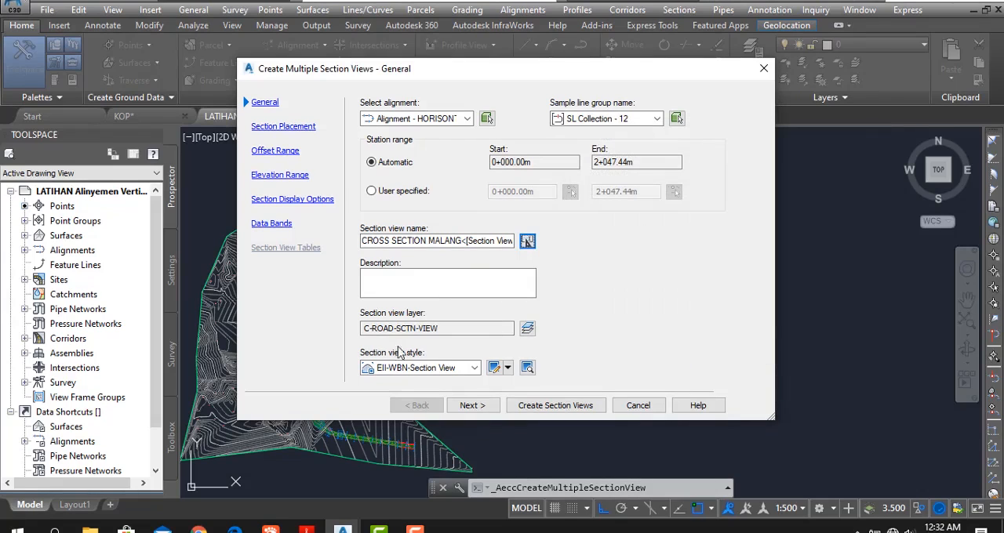
- For the section placement, choose the A3 1_500 SECTION layout from the TEMPLATE PRINT drawing template as the sheet template
click(473, 405)
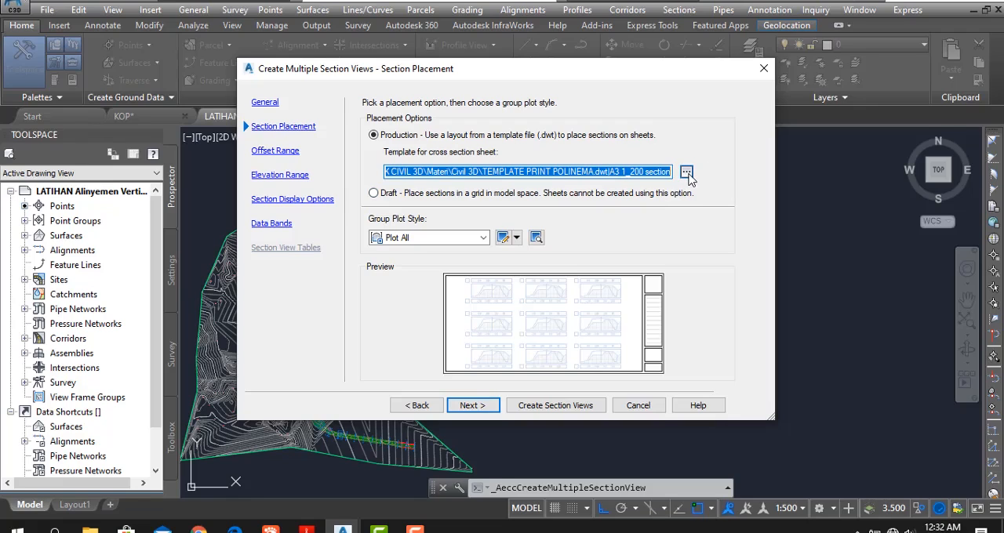
click(687, 173)
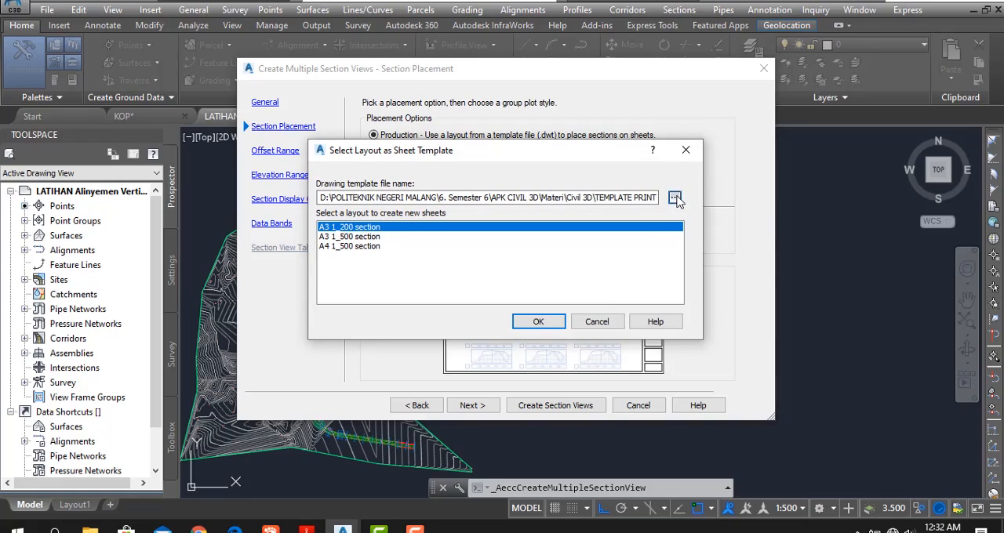
click(675, 198)
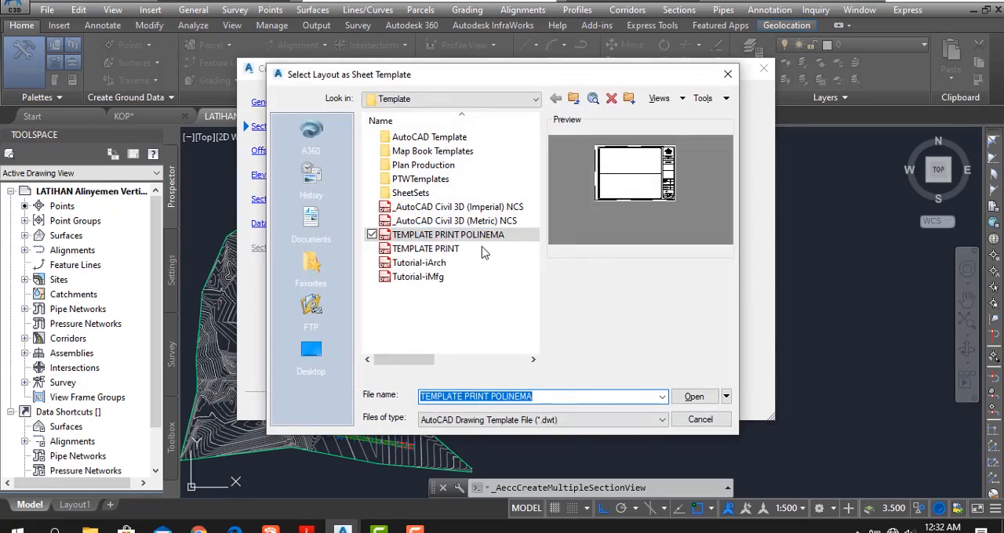
click(434, 251)
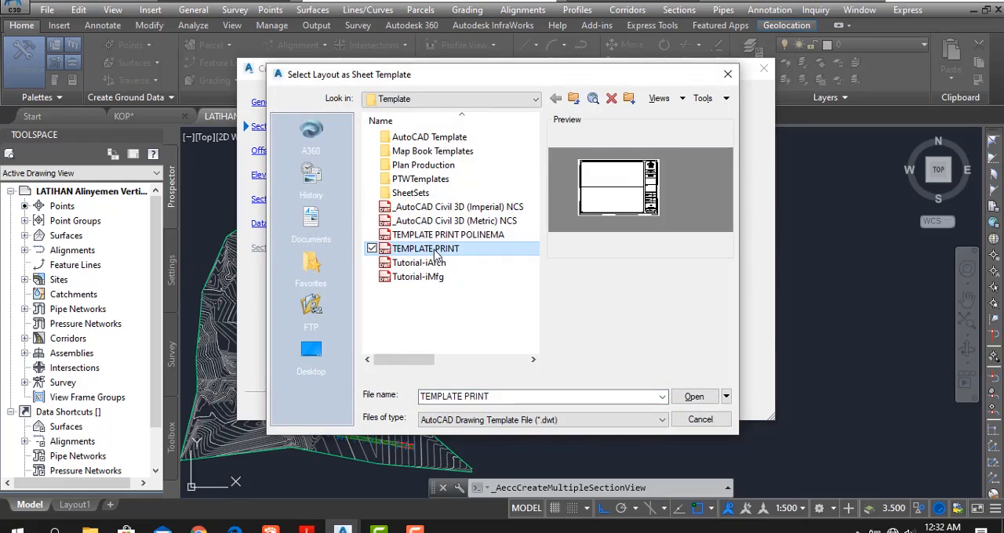
click(679, 396)
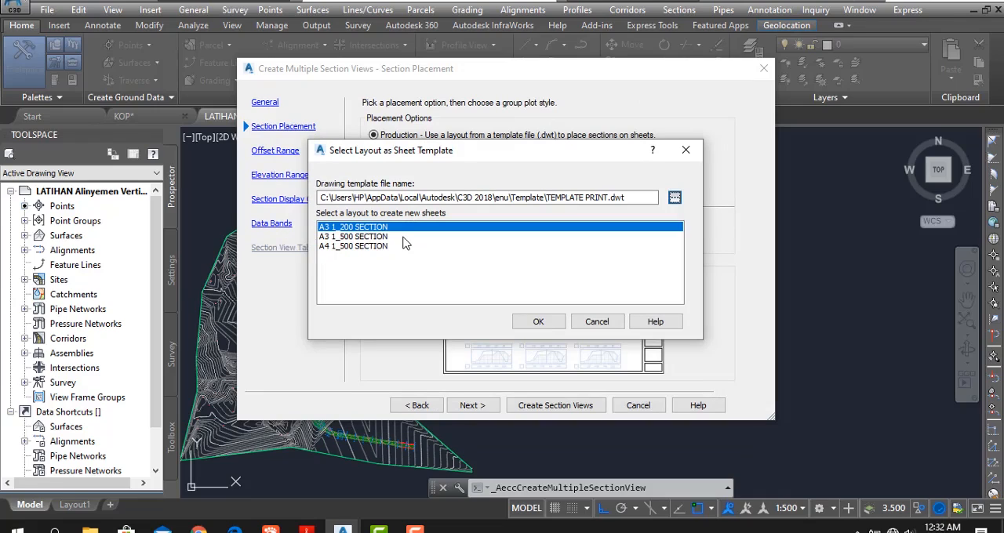
click(352, 237)
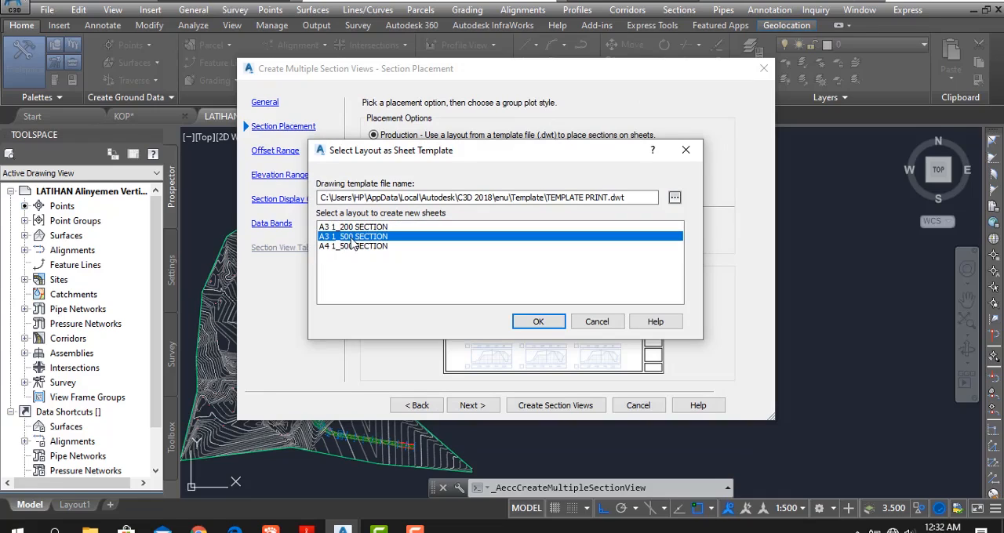
click(539, 323)
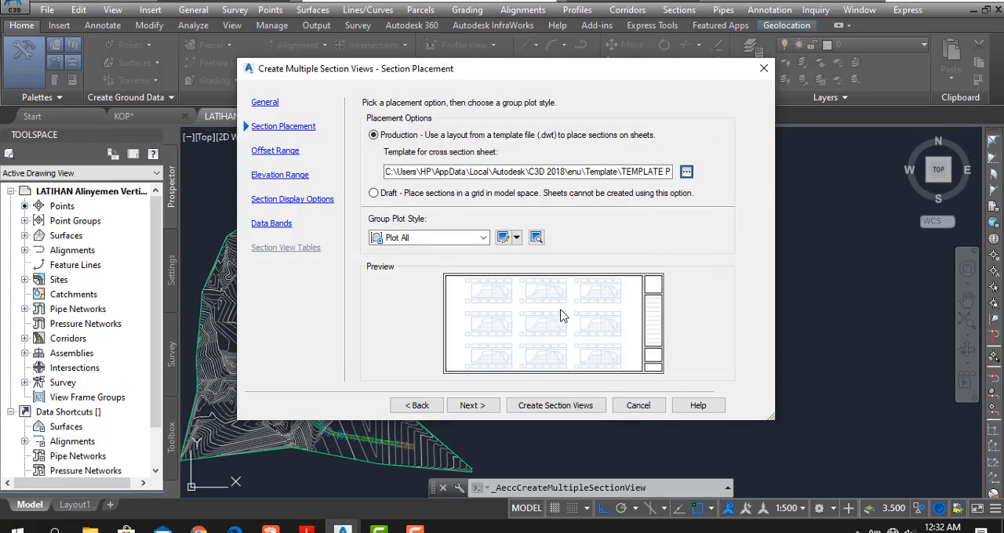
- Keep the automatic offset range for the section views and continue to the elevation range settings
click(469, 405)
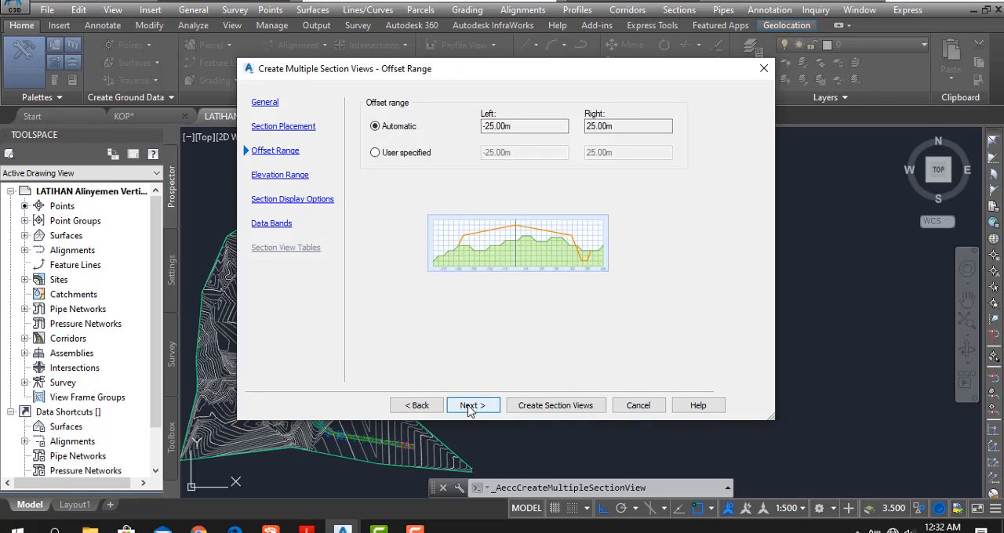
click(469, 407)
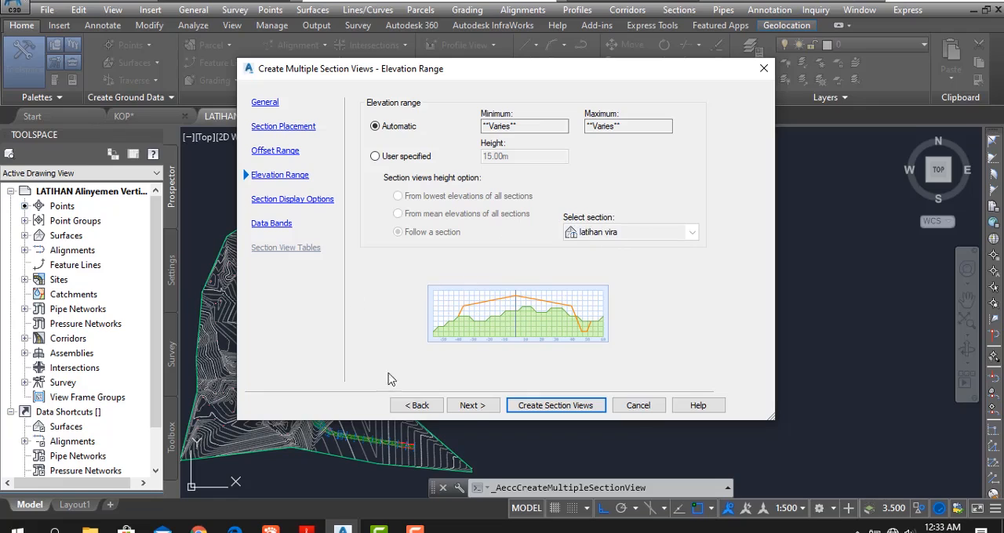
- Keep the automatic elevation range and assign the EII-WBN-Existing Ground style to the latihan vira section in the display options
click(473, 406)
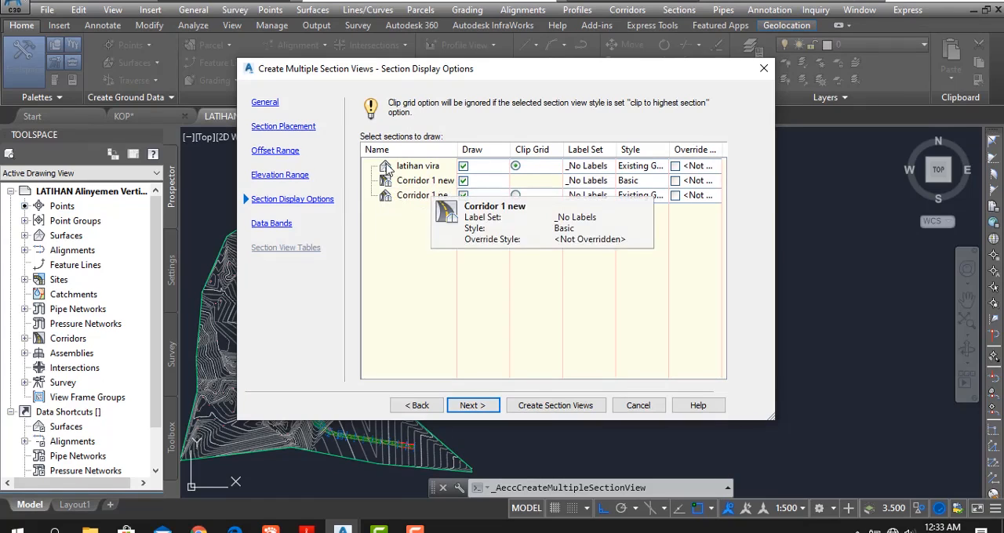
click(641, 167)
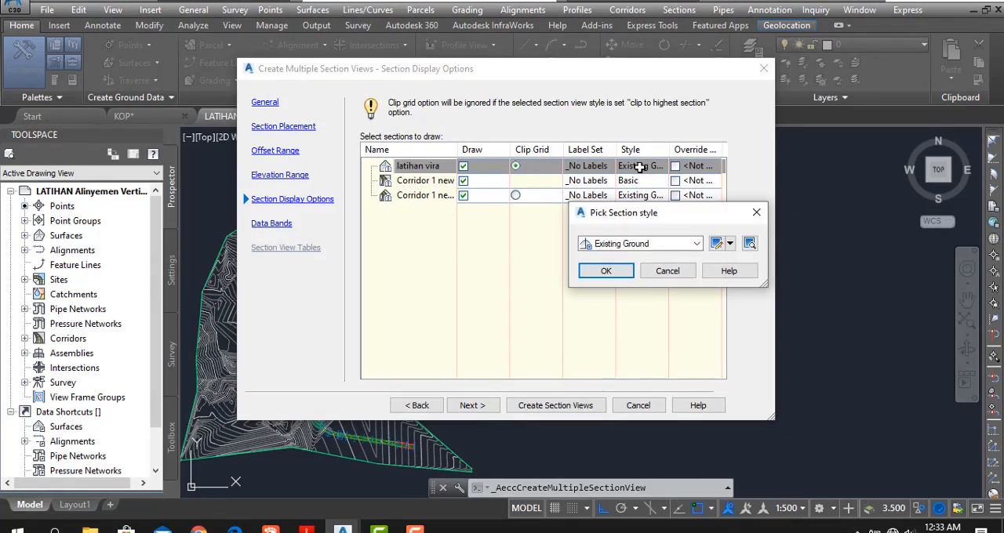
click(697, 244)
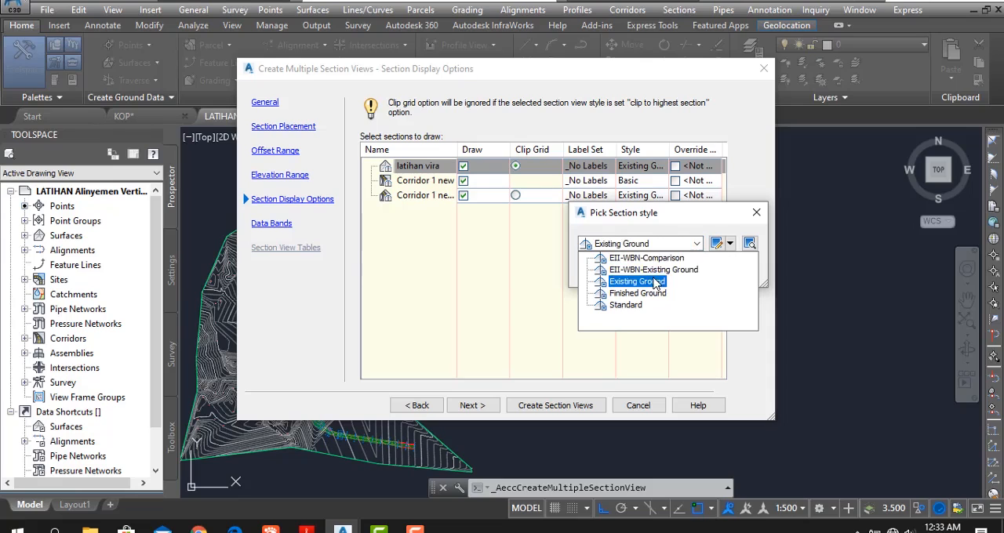
click(651, 269)
click(605, 272)
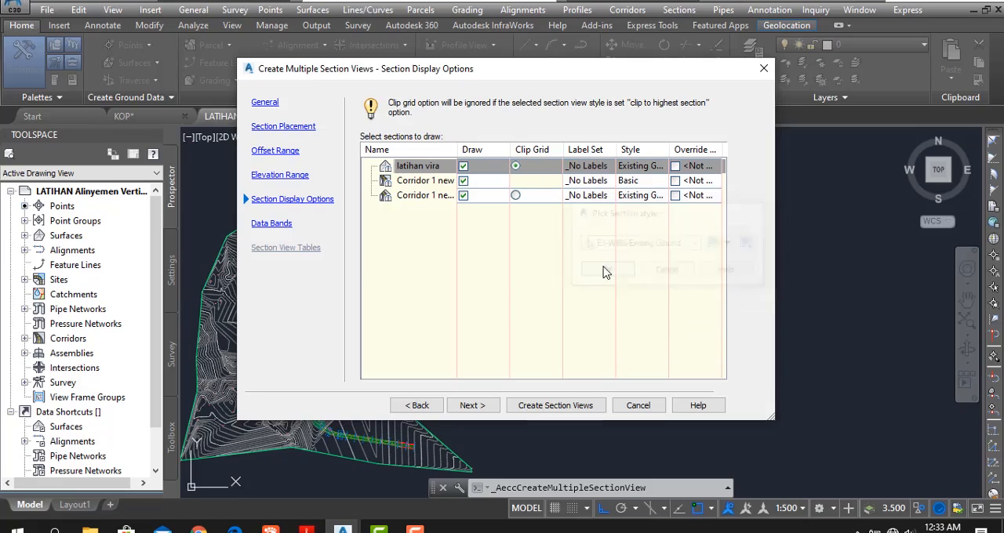
- Assign the EII-WBN-Code Set Style to the Corridor 1 new section
double_click(639, 180)
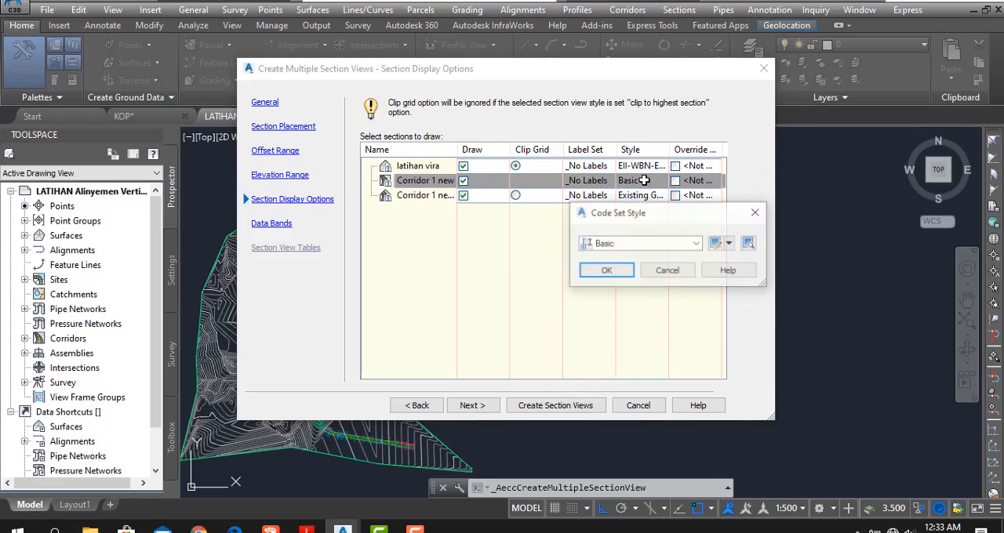
click(697, 244)
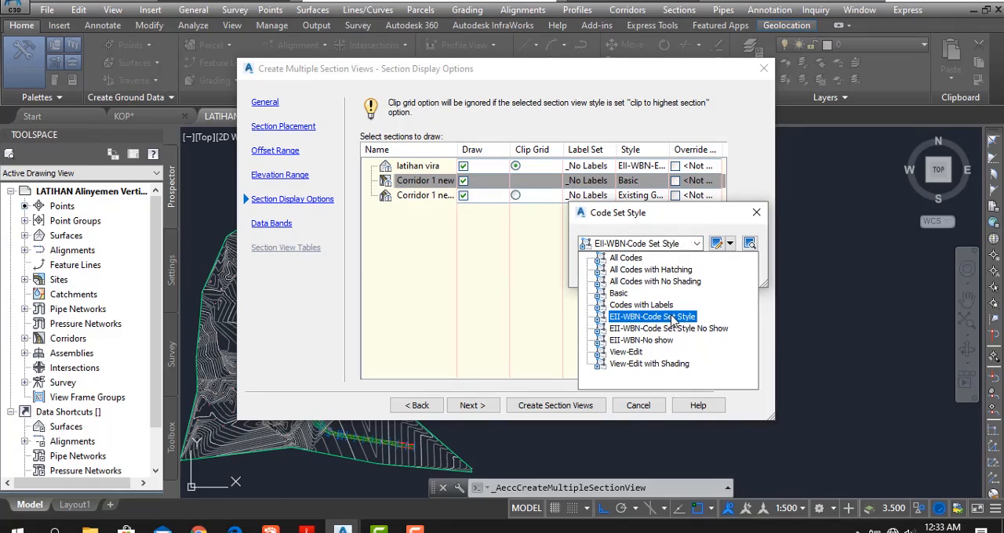
click(672, 317)
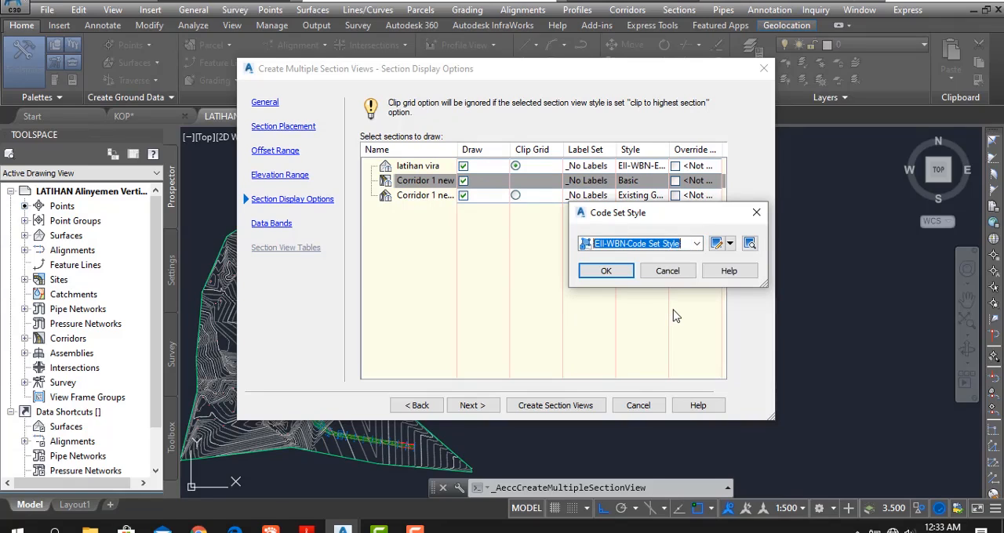
click(604, 271)
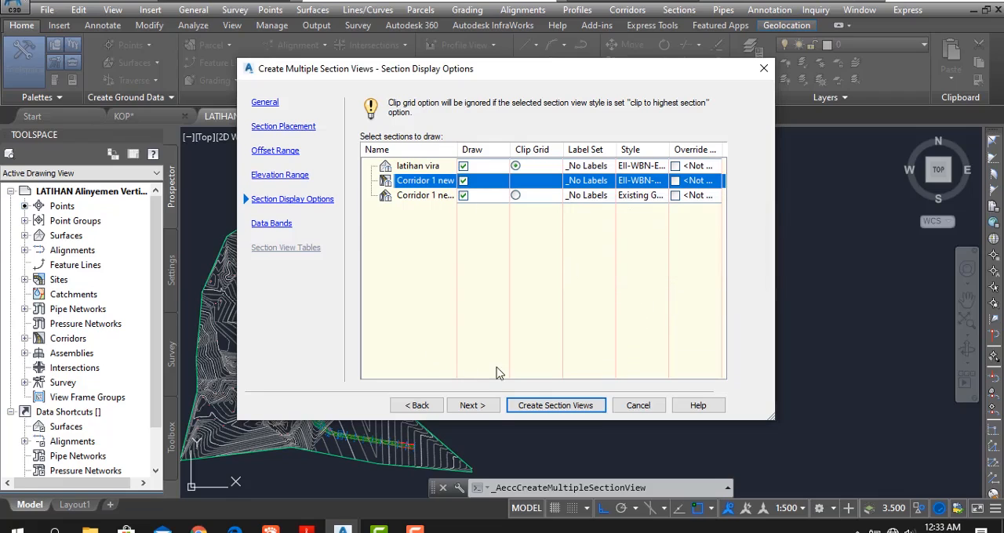
- In the data bands, keep the LDT Sections band set and set Surface1 to latihan vira for both the LDT EG Elevation and Offsets Horizontal bands
click(473, 406)
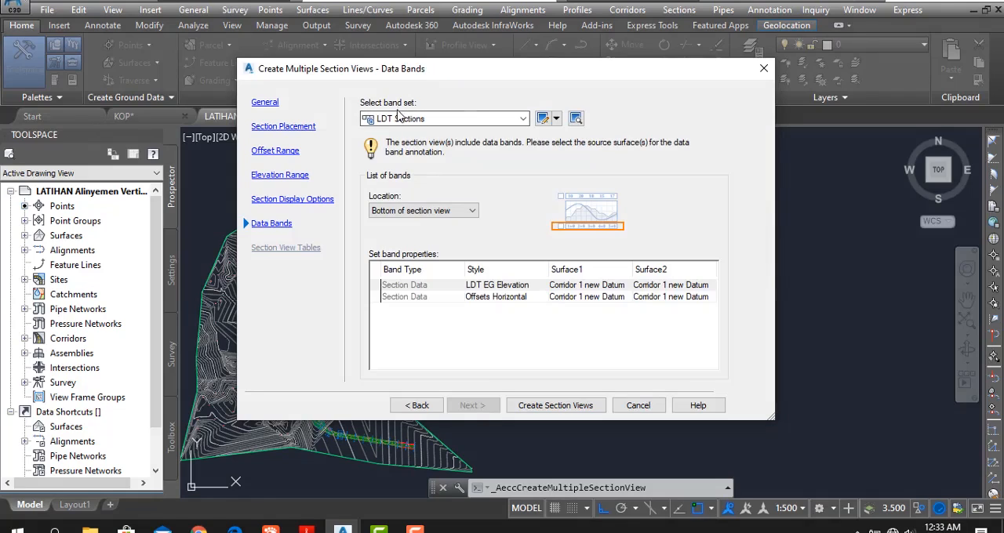
click(523, 119)
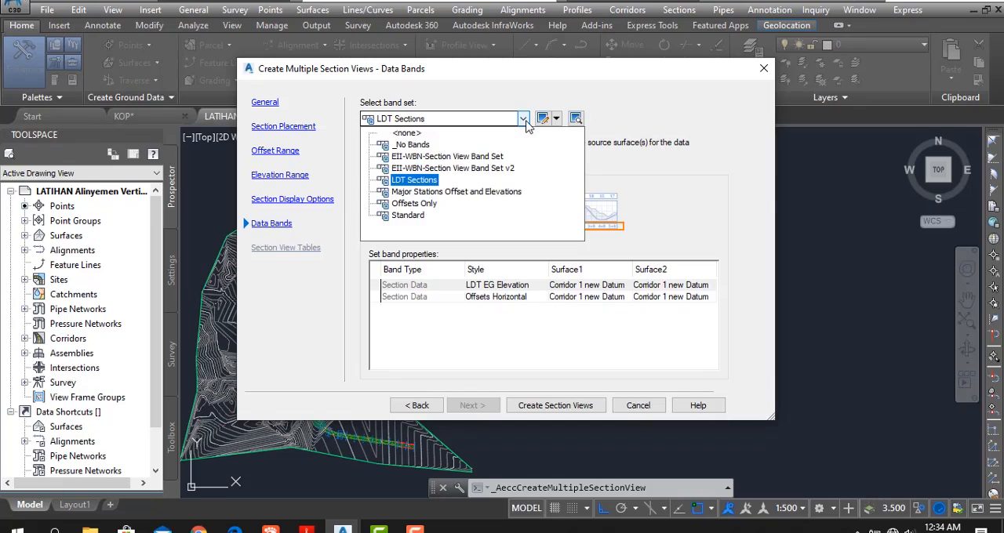
click(424, 181)
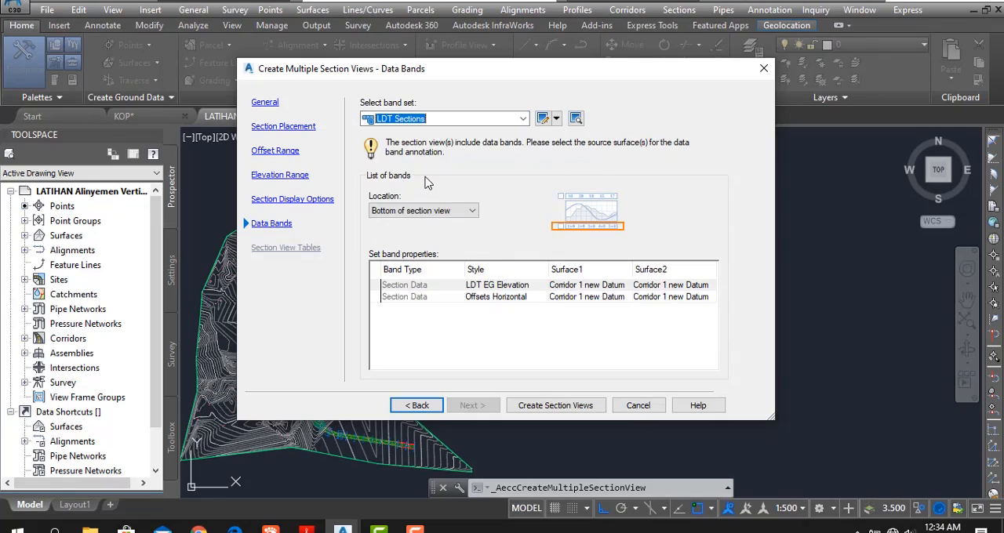
click(601, 288)
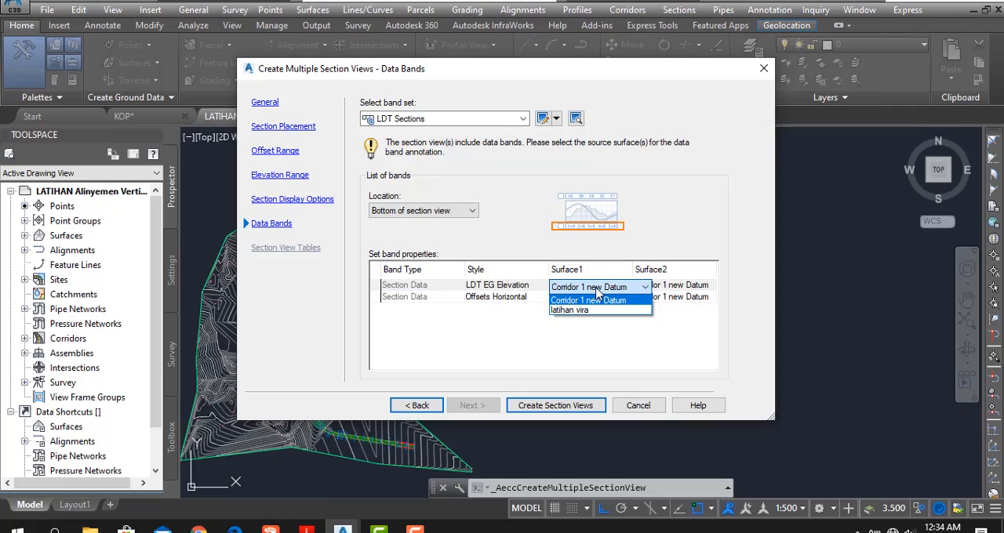
click(583, 310)
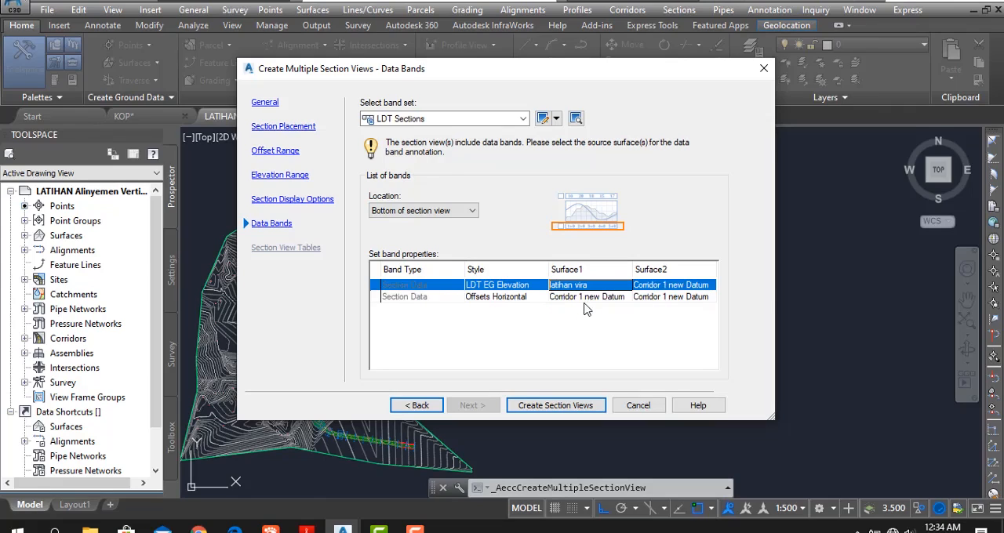
click(585, 298)
click(587, 298)
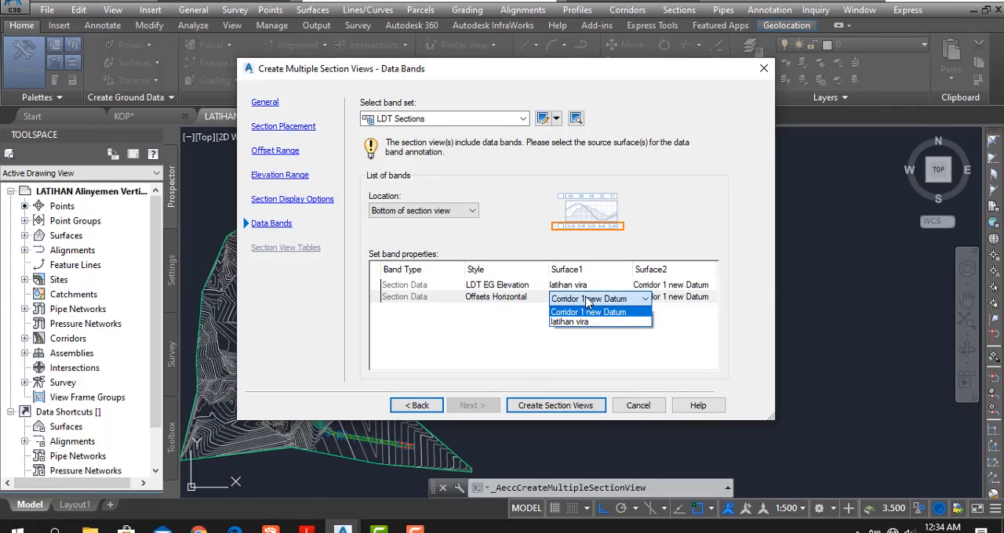
click(591, 323)
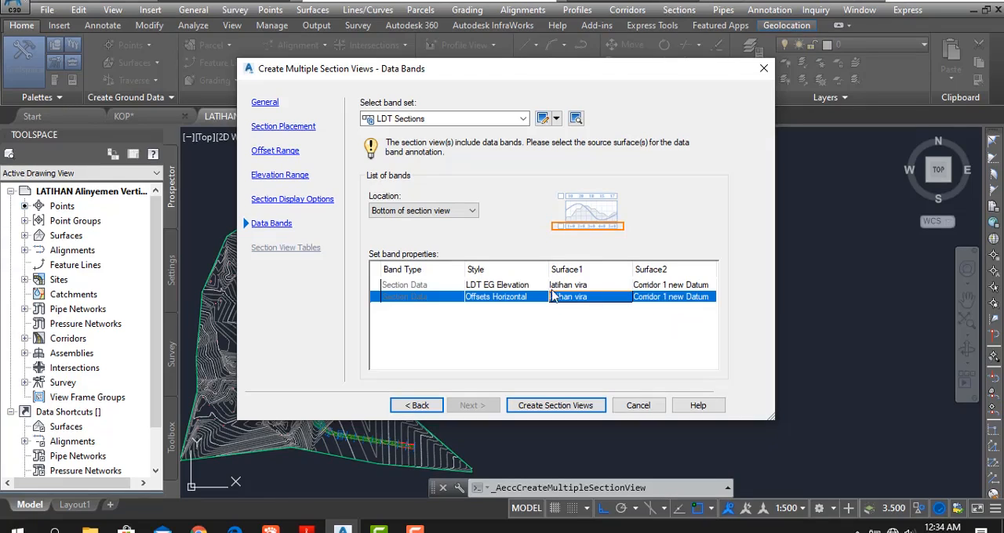
- Create the section views and place their origin in the empty area below the profile view
click(555, 407)
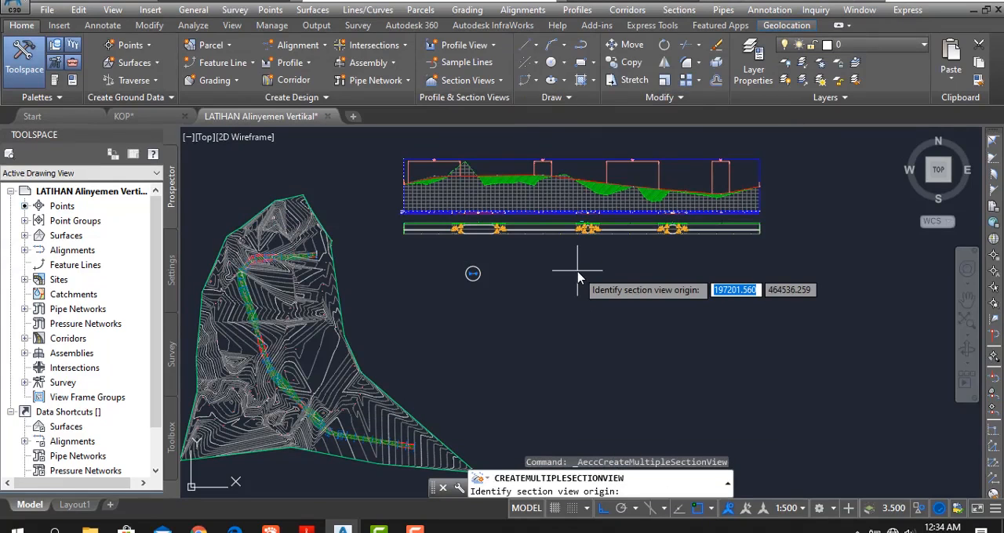
click(518, 306)
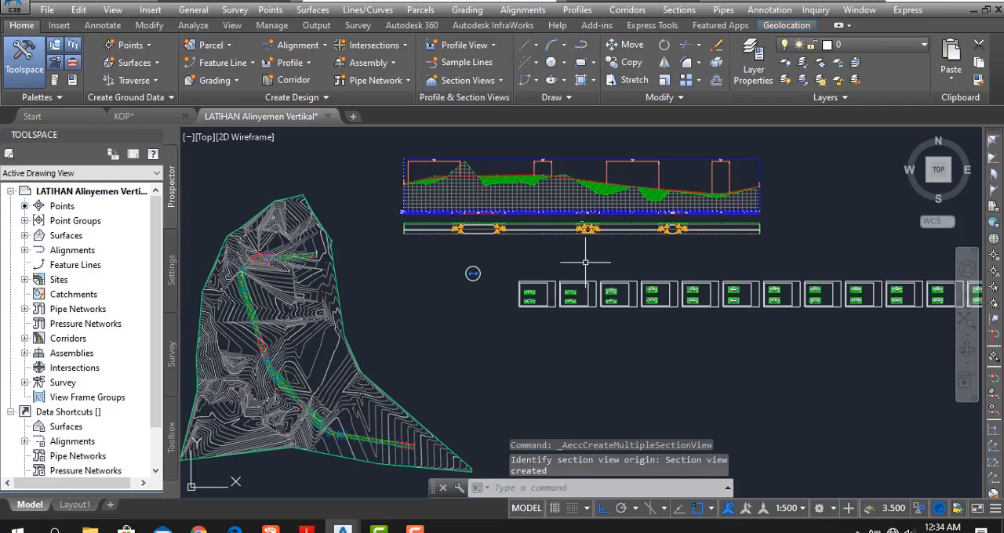
- Examine the new row of section sheets, the section detail and grid, and how the section views fill each sheet
middle_drag(628, 312, 437, 335)
scroll(438, 333, down, 5)
mouse_move(645, 343)
middle_down()
mouse_move(480, 367)
mouse_move(590, 375)
middle_up()
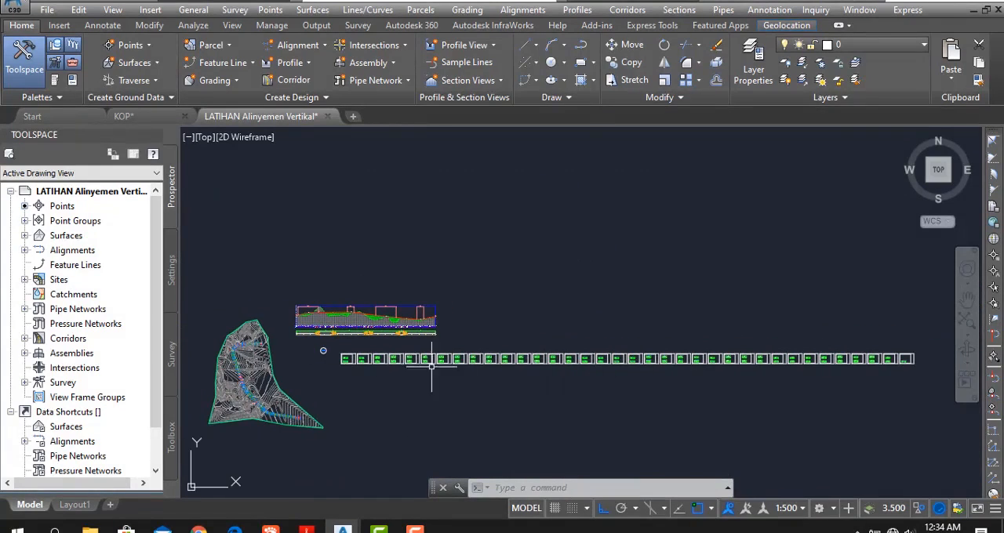
scroll(334, 364, up, 12)
scroll(397, 377, up, 4)
middle_drag(538, 336, 511, 363)
scroll(429, 408, up, 6)
middle_drag(429, 409, 544, 296)
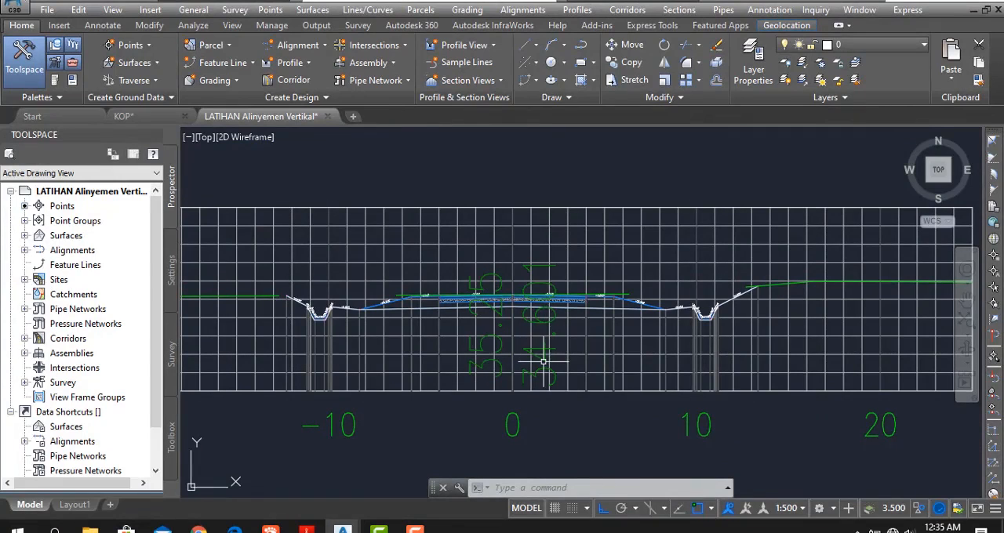
scroll(545, 347, down, 6)
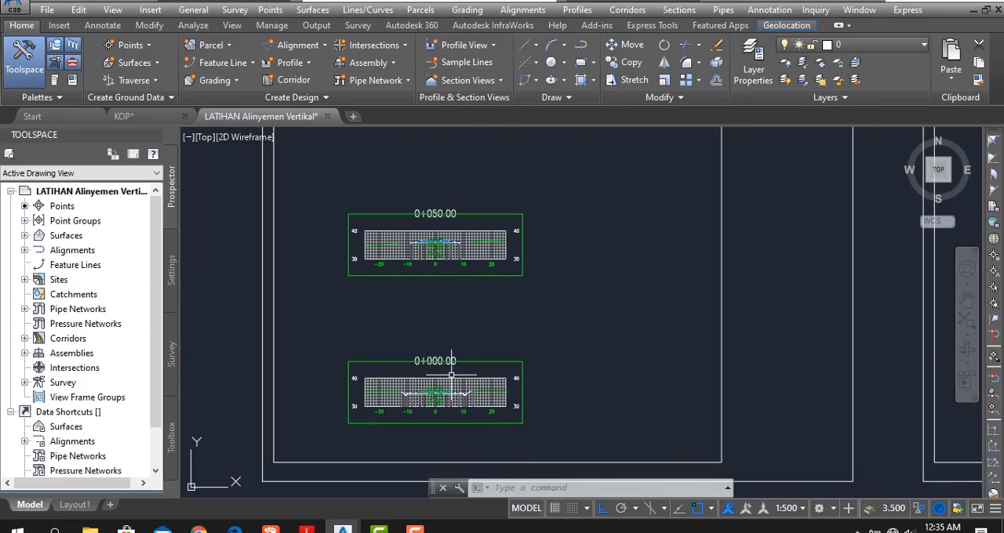
middle_drag(452, 375, 396, 283)
scroll(396, 282, down, 4)
scroll(354, 381, down, 4)
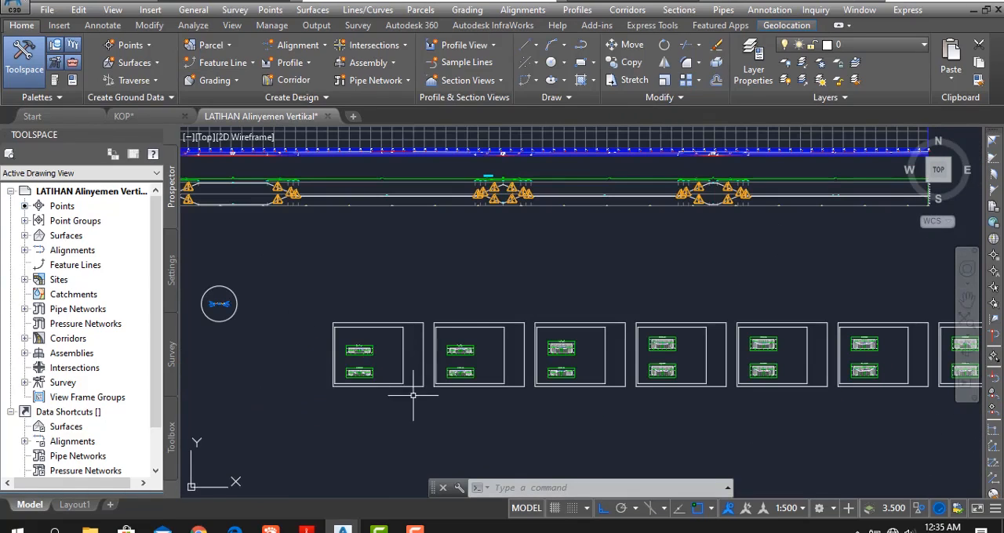
scroll(432, 398, up, 5)
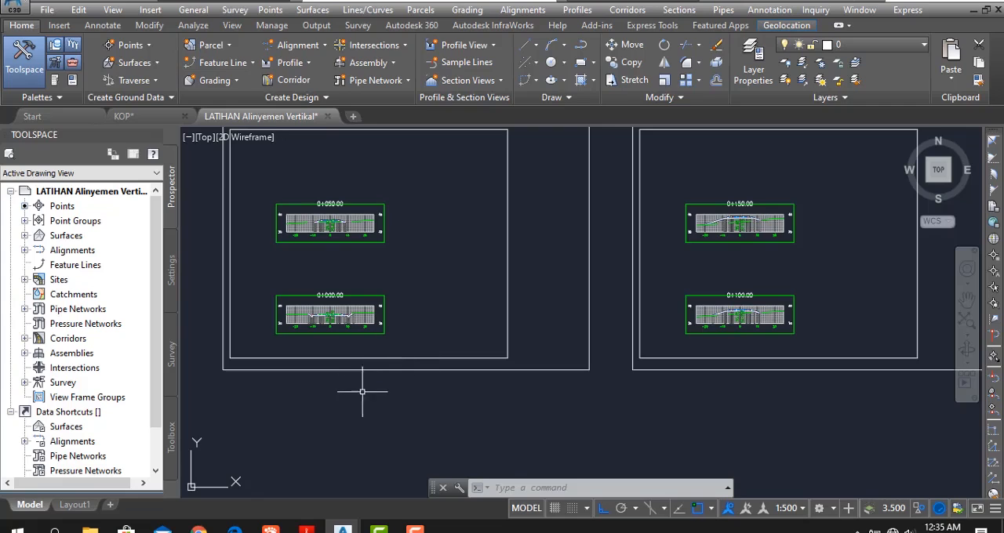
middle_drag(363, 391, 374, 413)
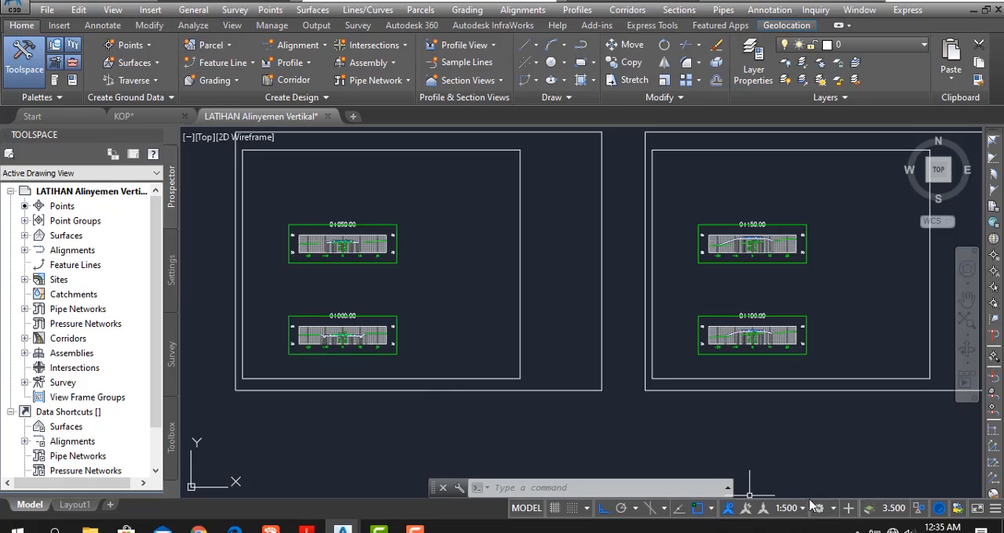
scroll(317, 380, down, 3)
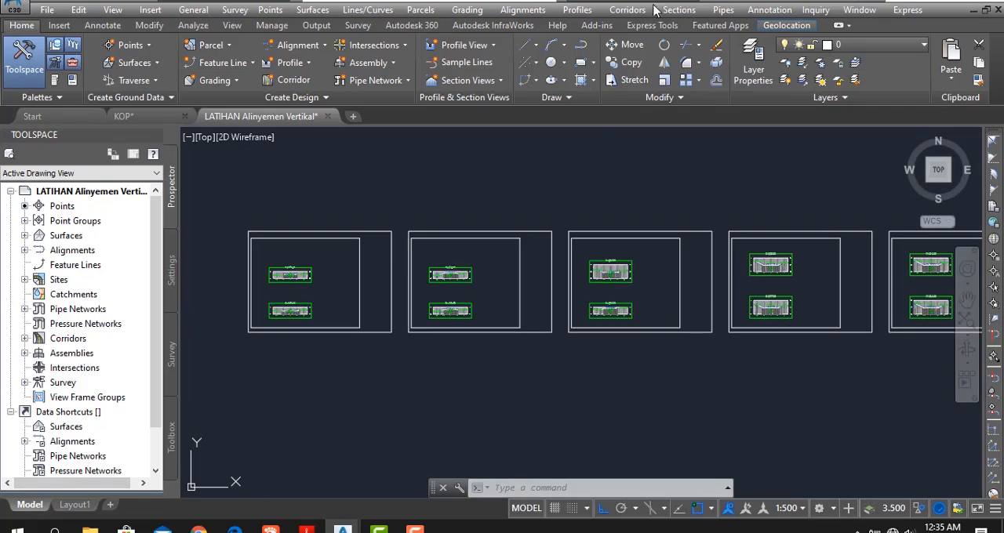
- Start another set of multiple section views and add the prefix CROSS SECTION 2 before the station field in the section view name
click(679, 9)
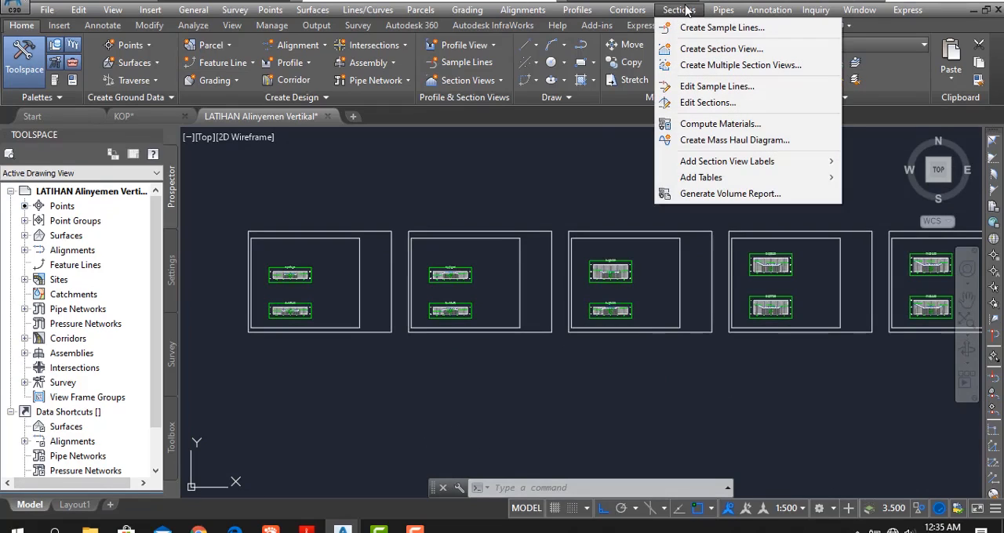
click(698, 69)
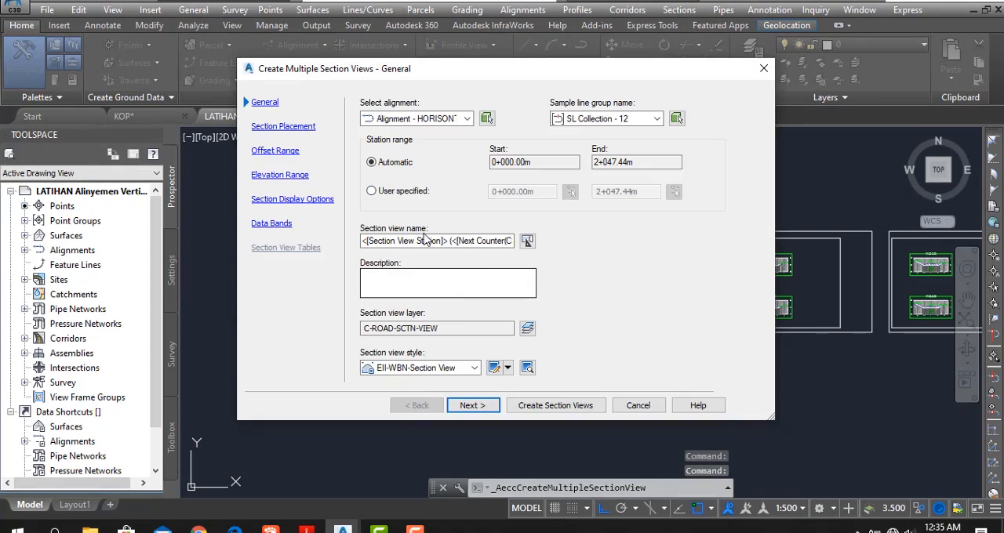
click(365, 240)
text(LROSS S)
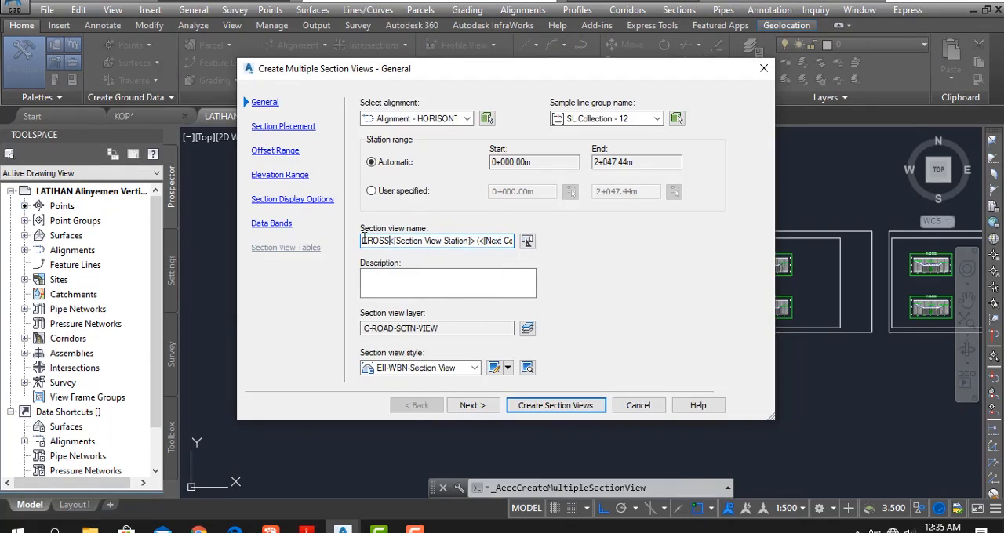
text(ECTIO)
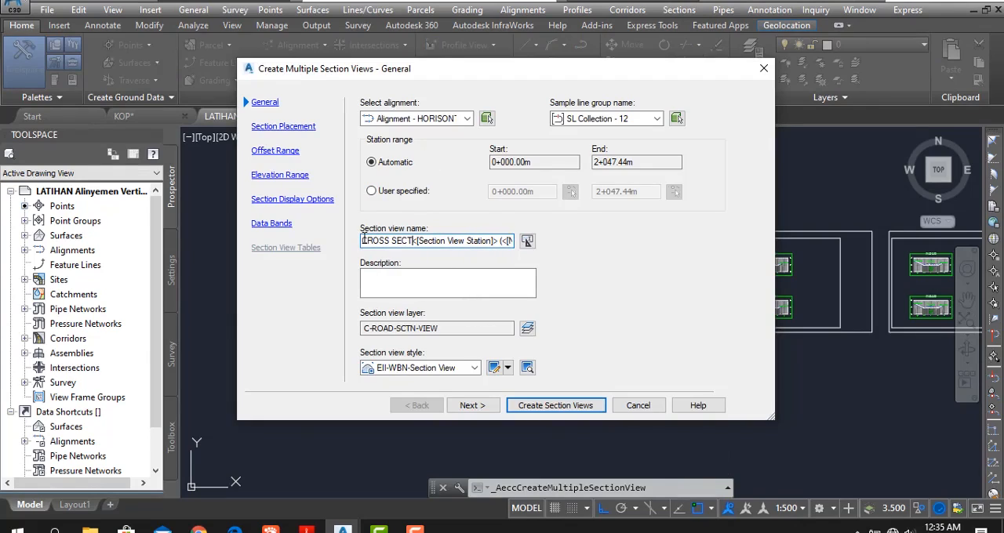
text(N 2)
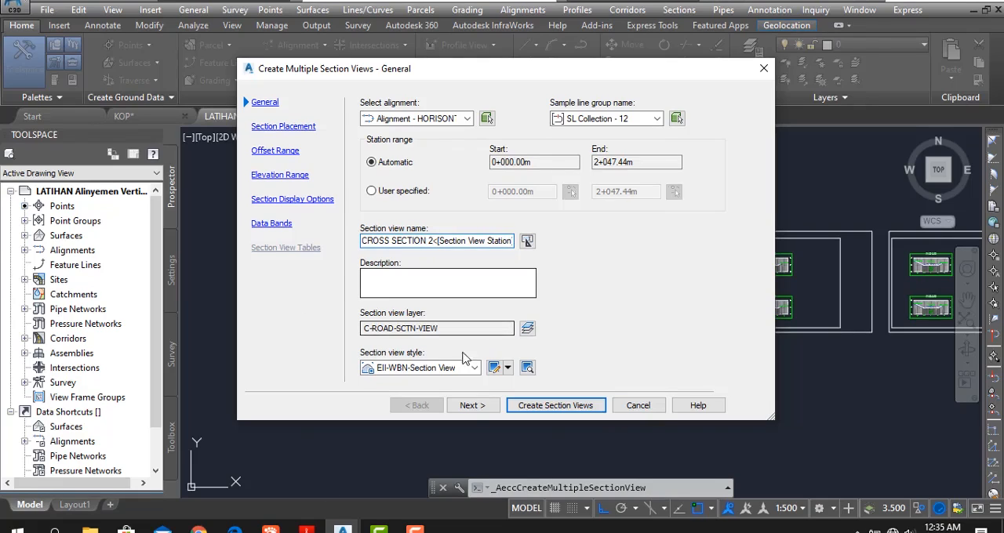
- Choose the A3 1_200 SECTION layout from TEMPLATE PRINT as the sheet template, keep the automatic offset range and continue to the elevation range settings
click(472, 405)
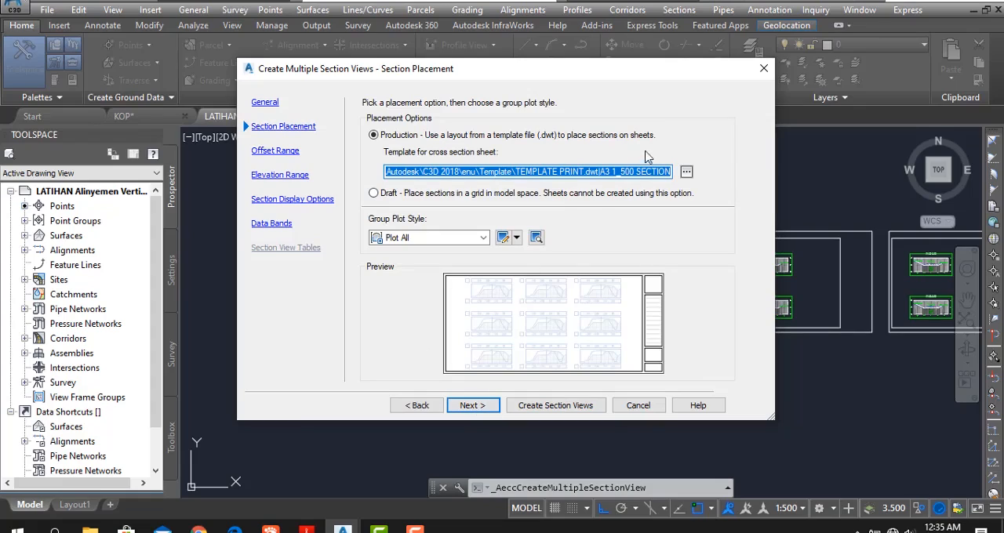
click(687, 173)
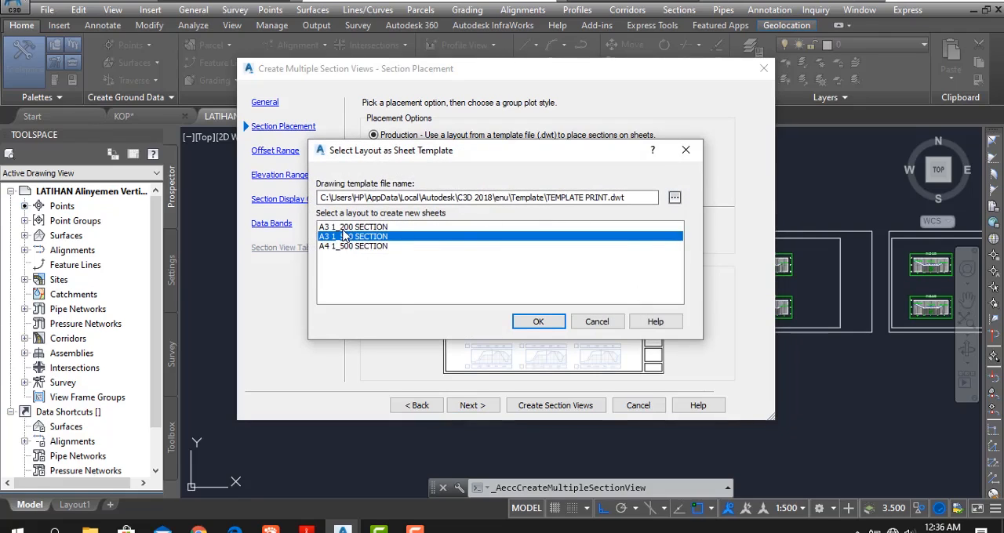
click(349, 227)
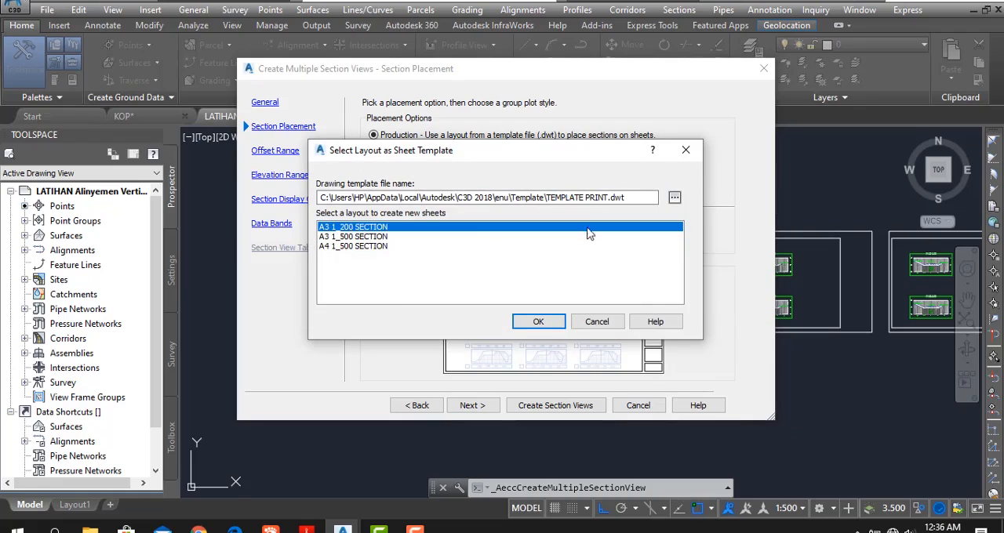
click(538, 321)
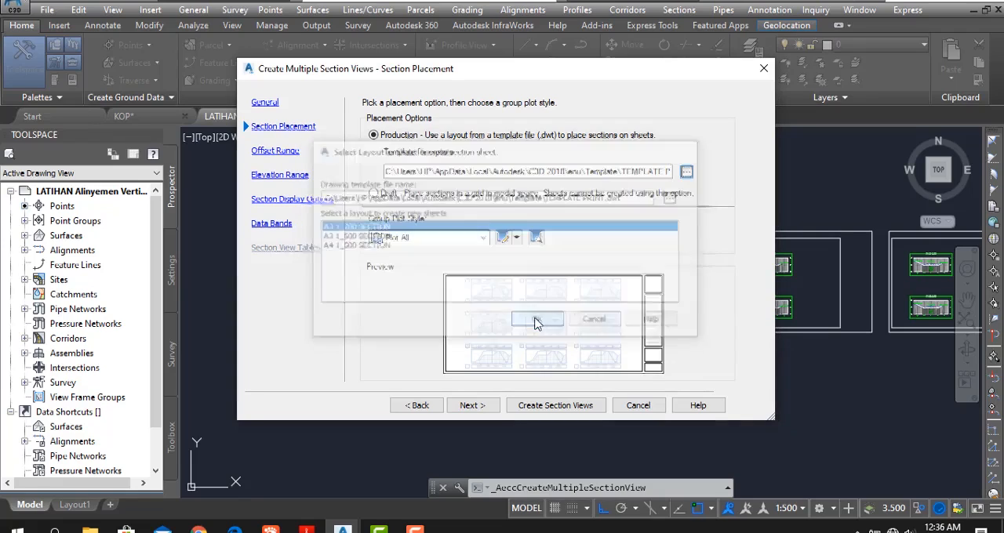
click(472, 405)
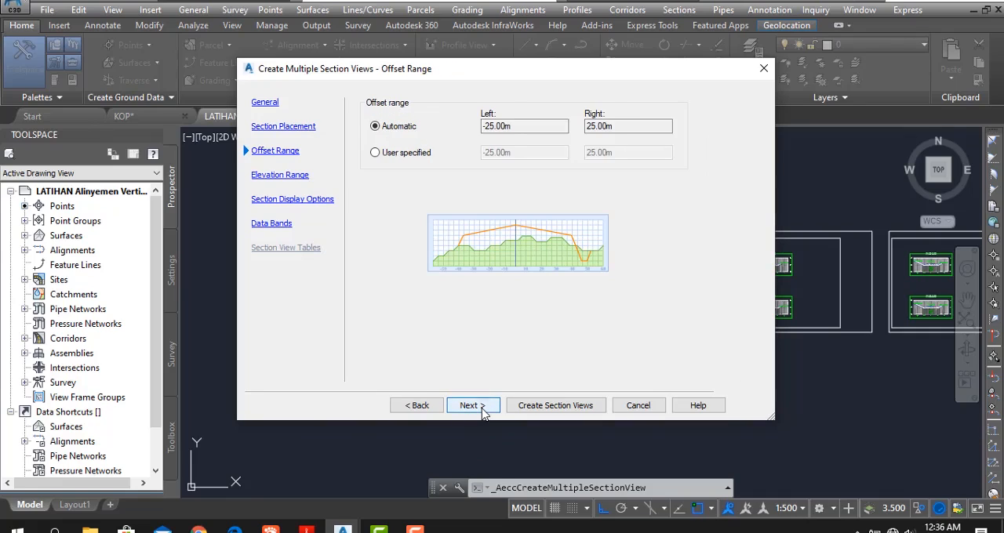
click(472, 406)
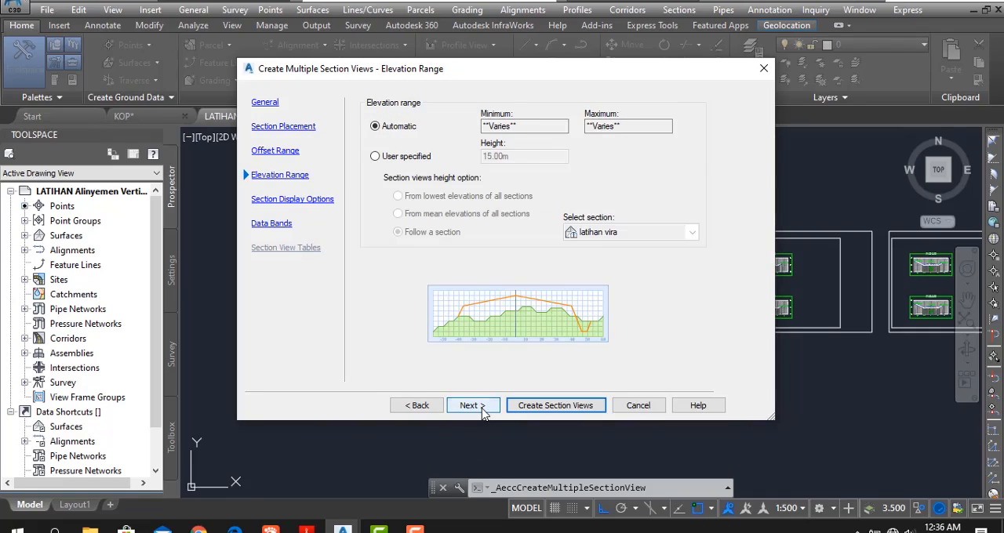
- Keep the automatic elevation range and the EII-WBN-Existing Ground style for the latihan vira section, and continue to the data bands settings
click(480, 410)
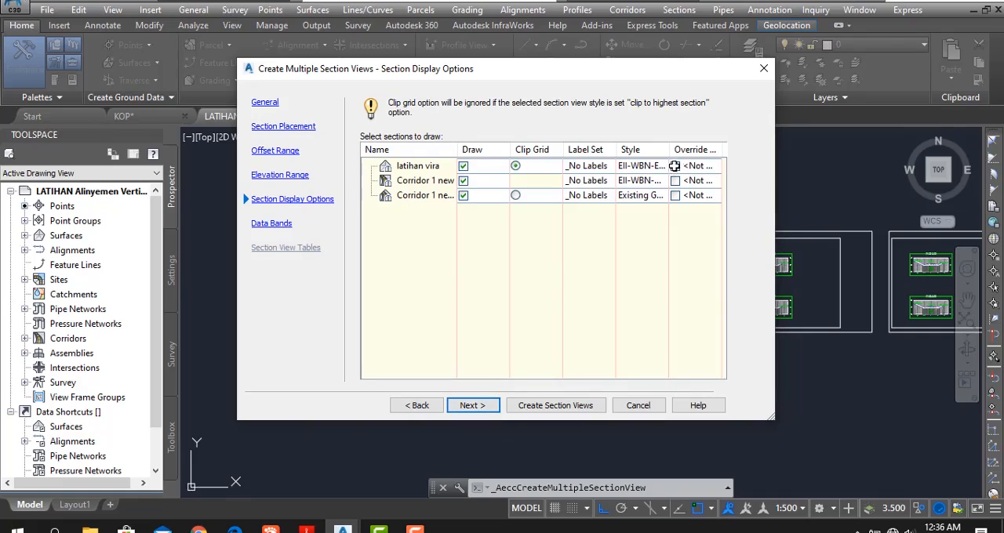
click(643, 165)
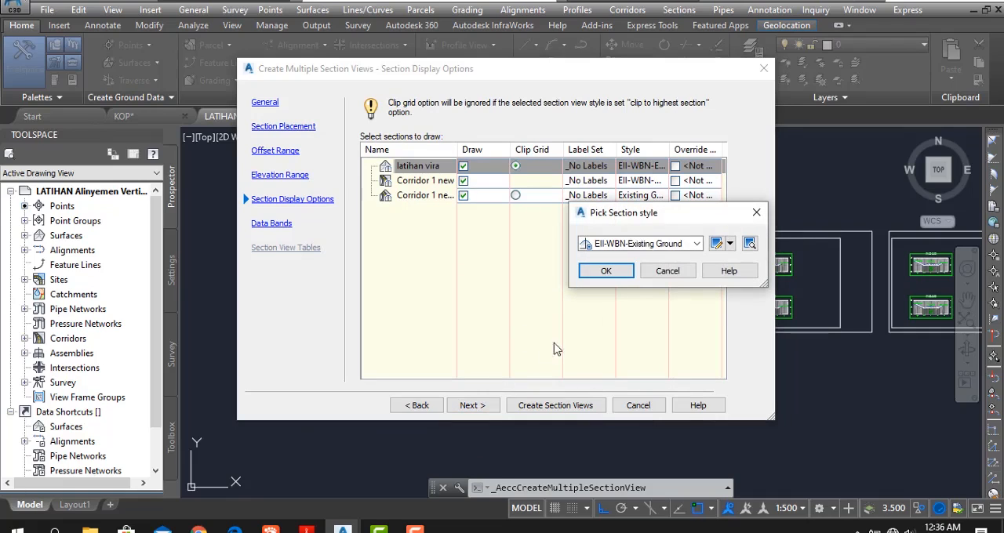
click(605, 270)
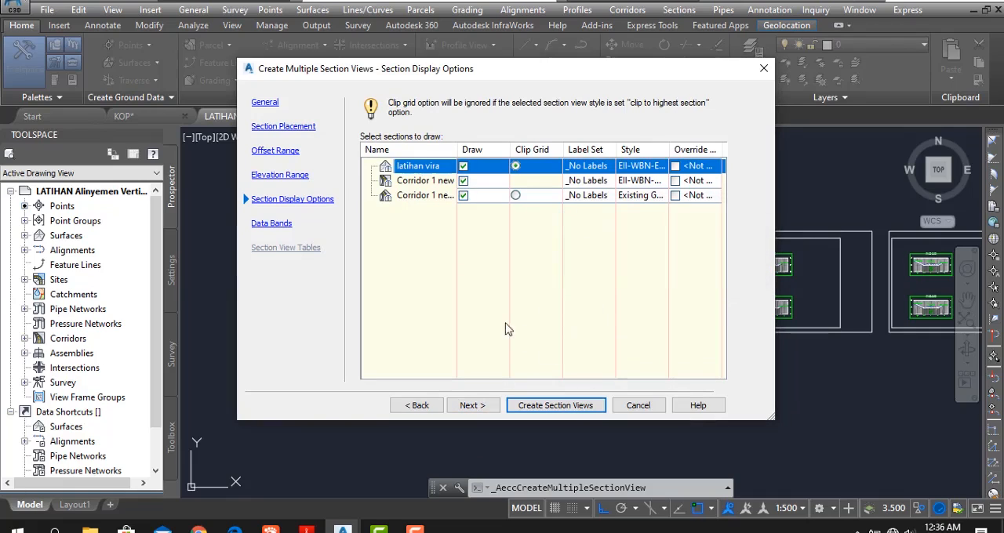
click(472, 407)
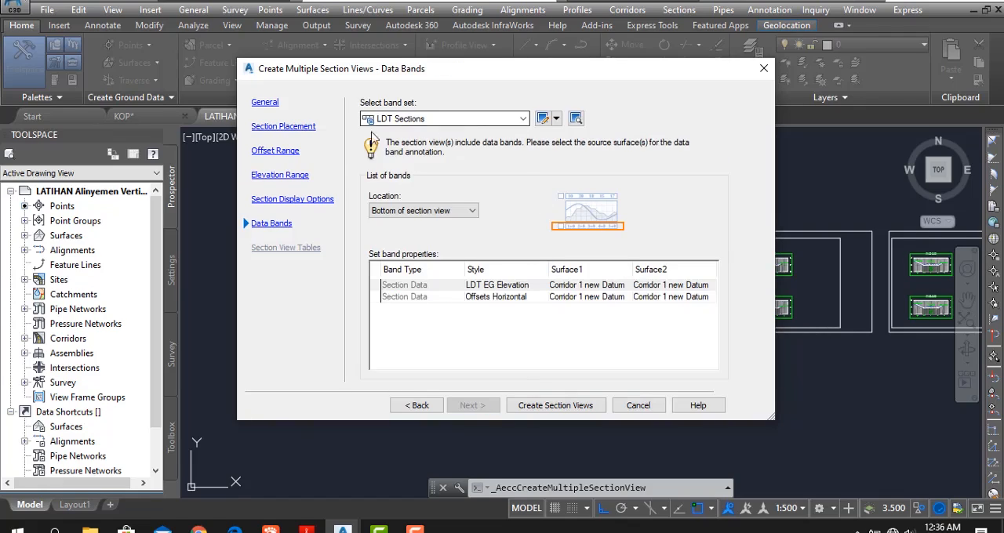
- Set Surface1 to latihan vira for both the LDT EG Elevation and Offsets Horizontal bands
click(588, 287)
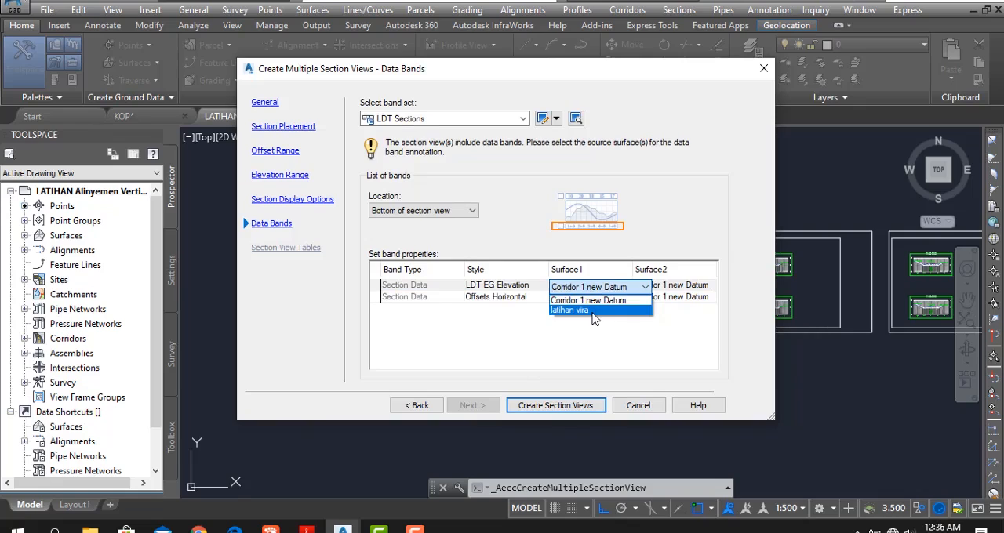
click(594, 310)
click(588, 297)
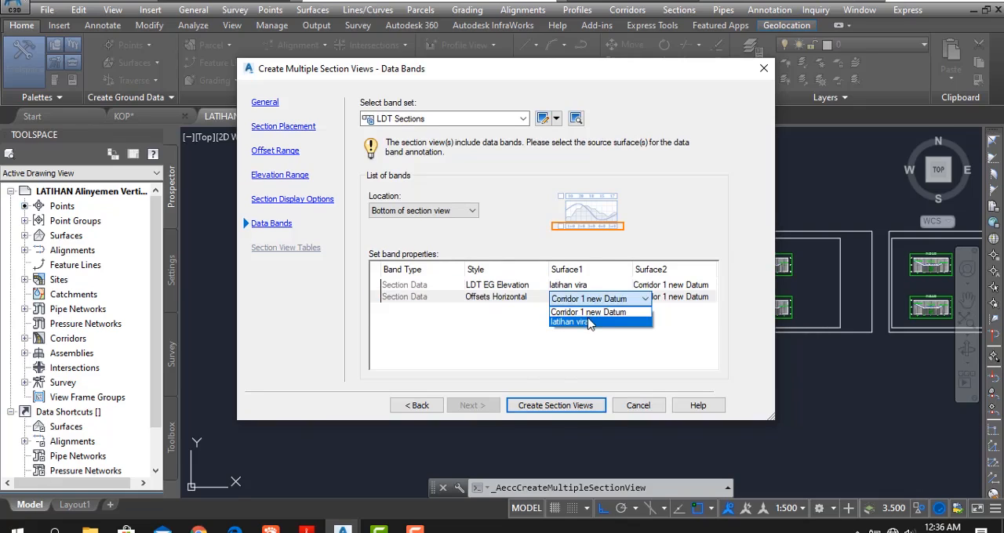
click(591, 321)
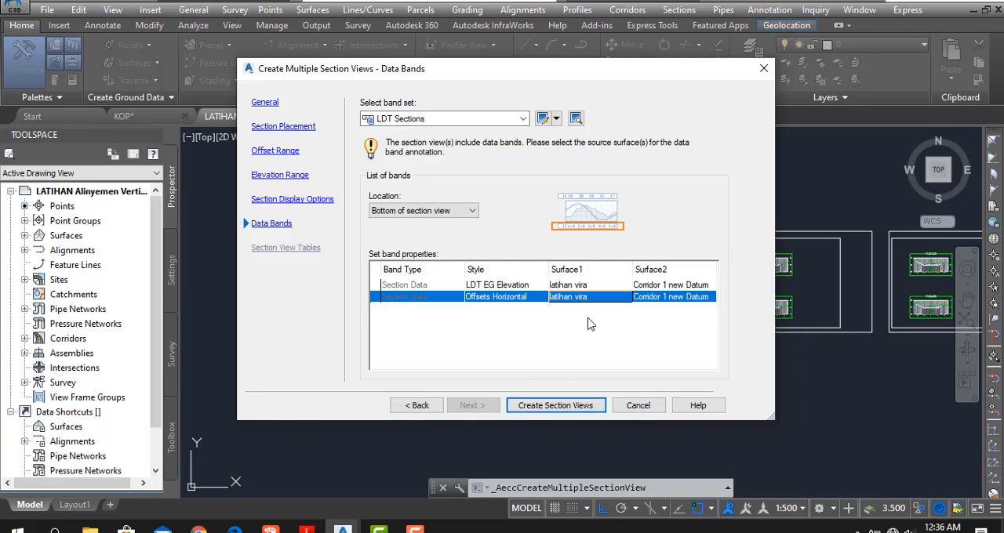
- Create the section views and place their origin in the empty area below the existing row of section sheets
click(576, 407)
scroll(348, 370, down, 6)
middle_drag(350, 418, 345, 360)
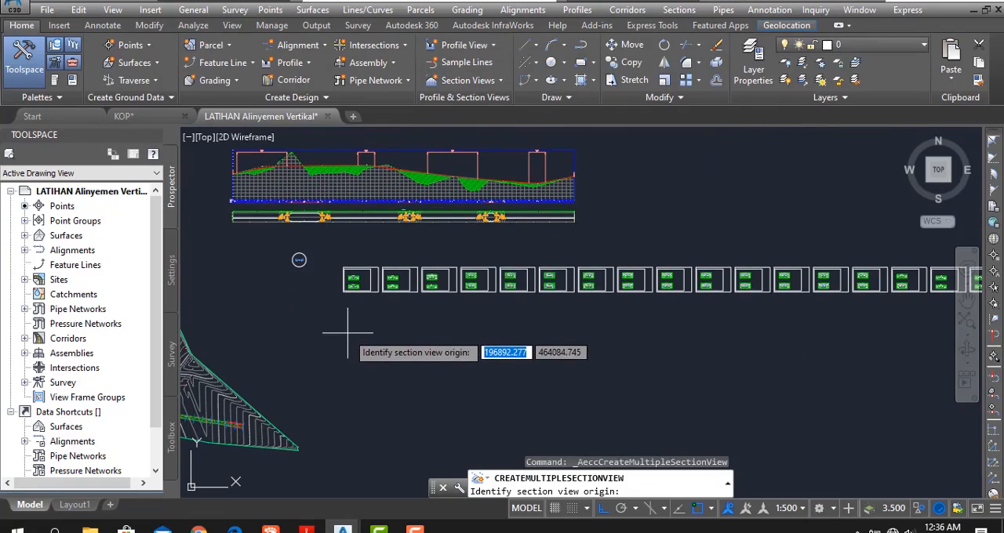
click(347, 331)
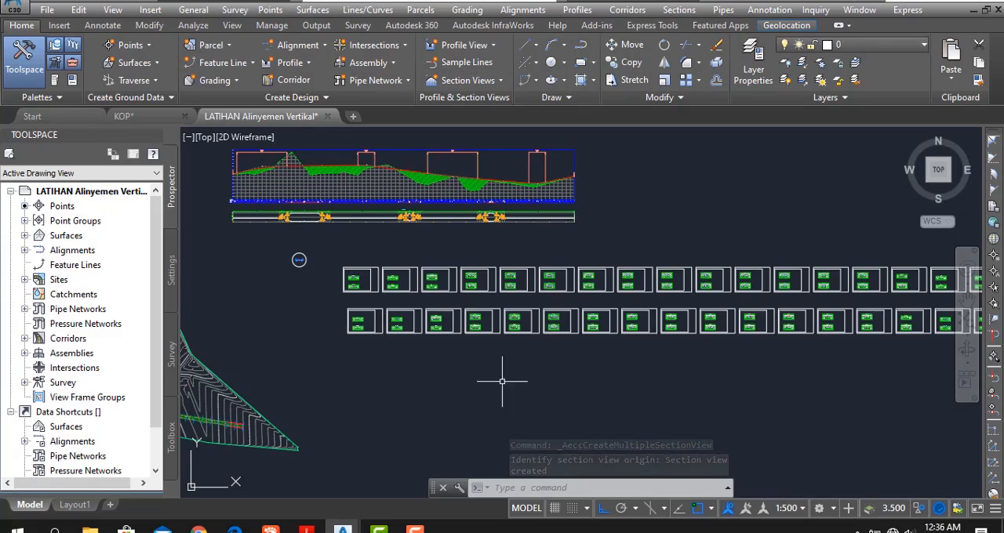
- Set the drawing's annotation scale to 1:200
middle_drag(492, 382, 383, 392)
scroll(372, 379, down, 2)
scroll(772, 447, down, 2)
mouse_move(768, 446)
middle_down()
mouse_move(470, 422)
mouse_move(637, 399)
middle_up()
scroll(358, 346, up, 2)
scroll(414, 354, up, 6)
middle_drag(690, 423, 711, 423)
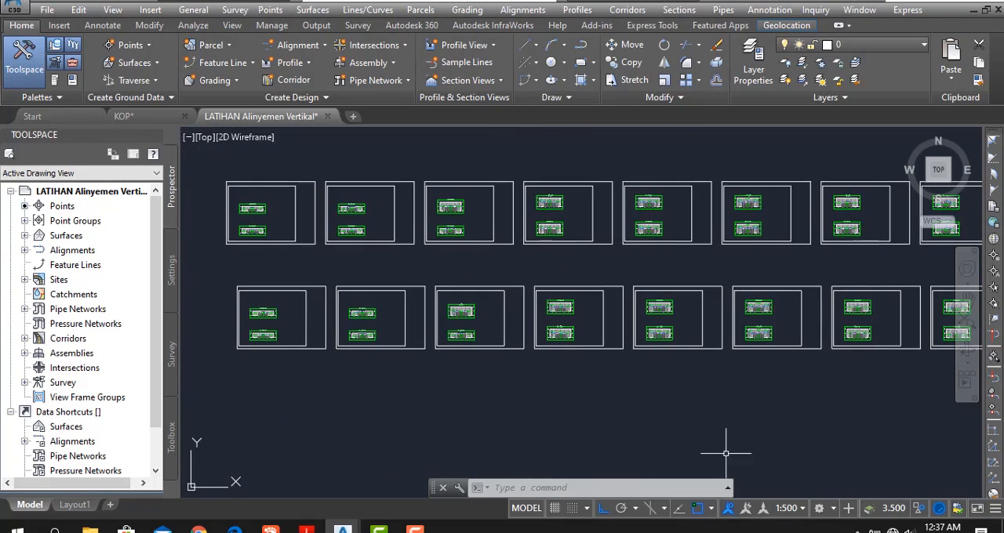
click(799, 508)
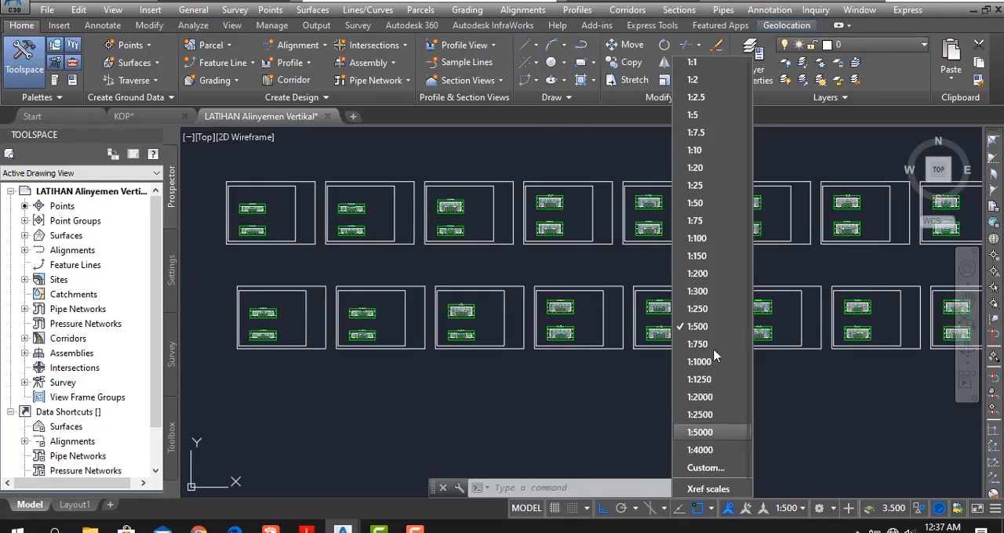
click(718, 275)
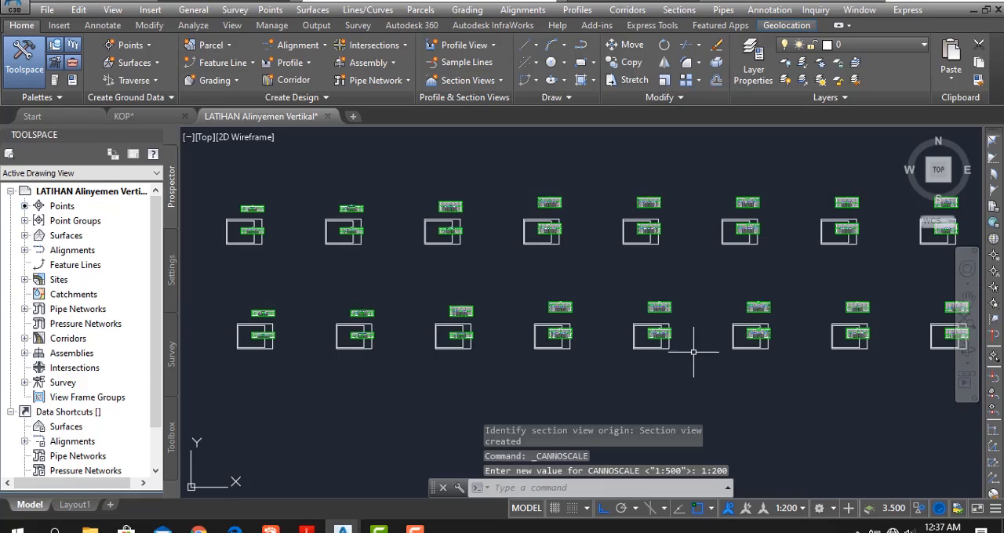
- Examine how the section views sit against their sheet frames at the 1:200 scale
scroll(264, 345, up, 4)
scroll(265, 349, up, 2)
middle_drag(264, 365, 348, 430)
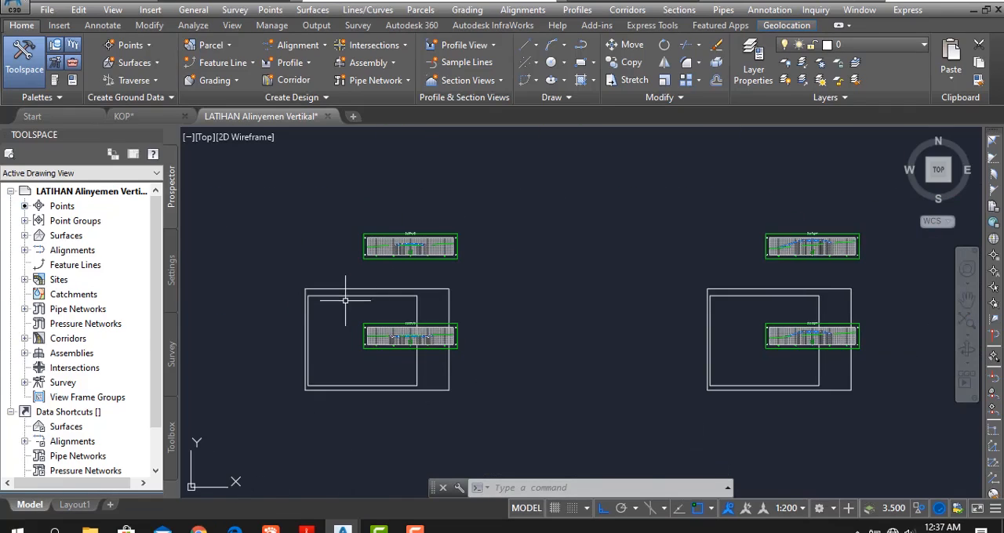
scroll(429, 268, up, 3)
middle_drag(379, 397, 404, 342)
scroll(404, 342, down, 2)
middle_drag(378, 418, 395, 378)
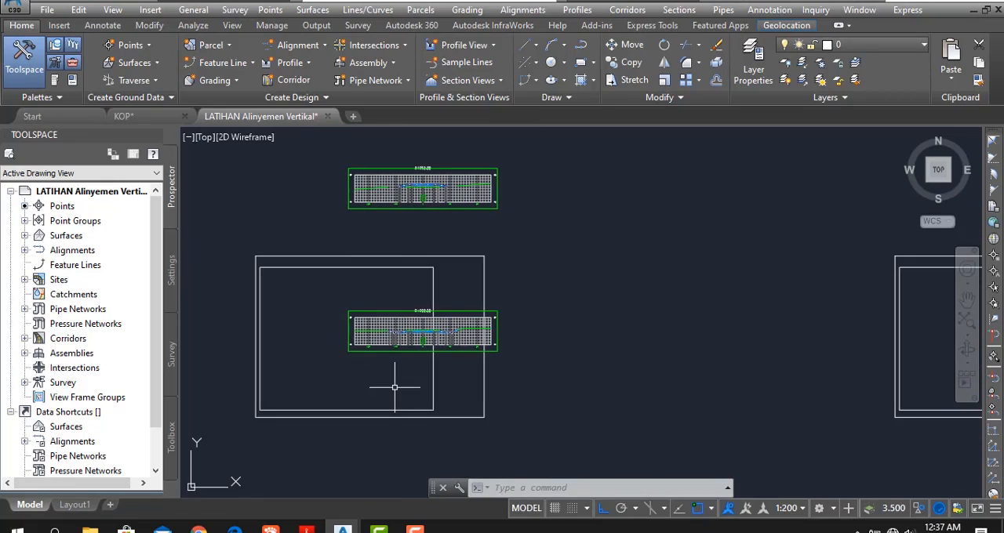
scroll(400, 384, up, 2)
key(Escape)
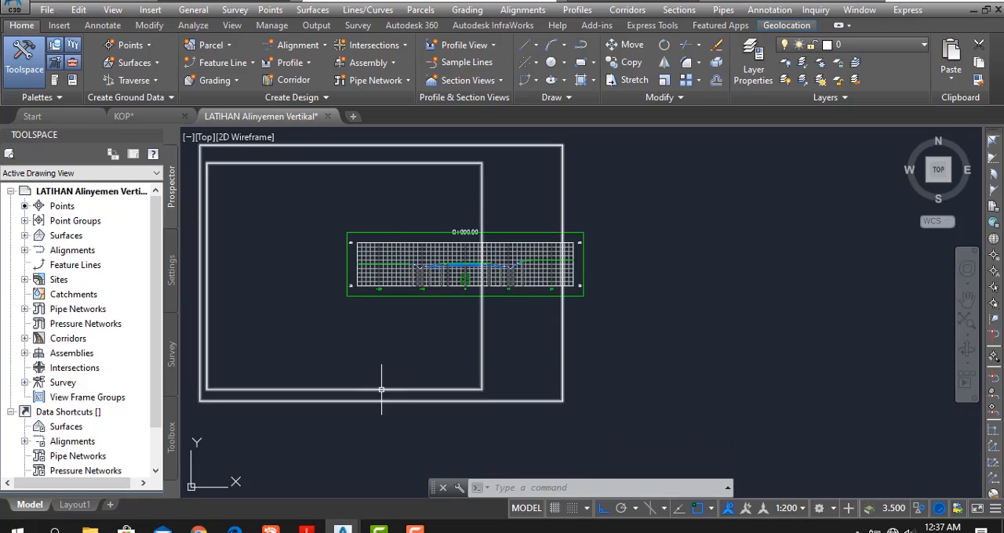
- Open the Plot All group plot style from the first section sheet and go to its array settings
click(381, 389)
right_click(381, 390)
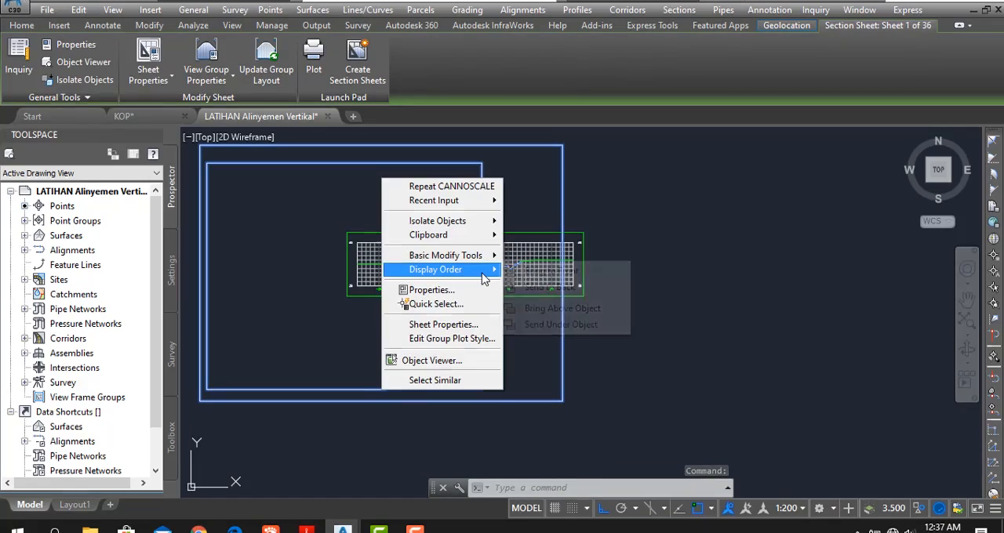
click(463, 342)
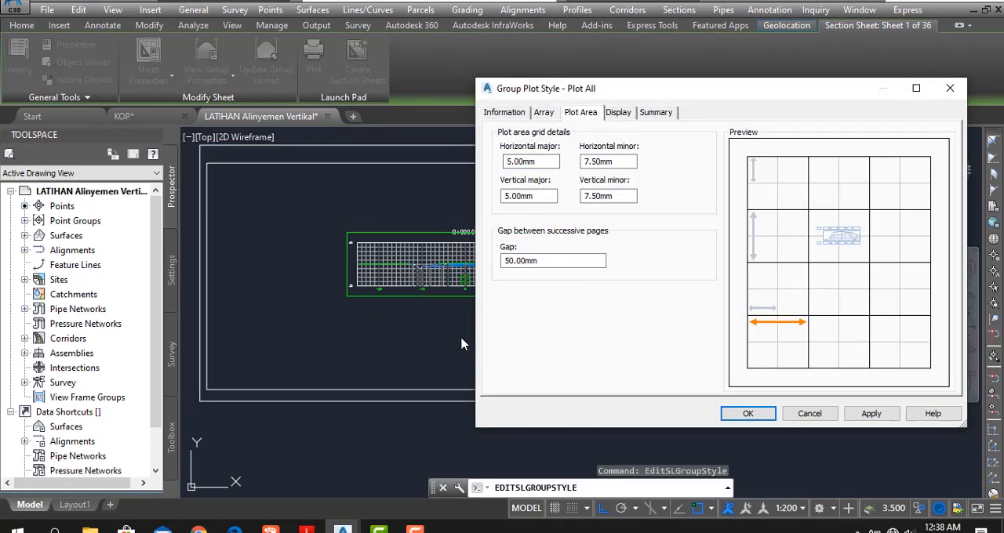
drag(759, 96, 616, 107)
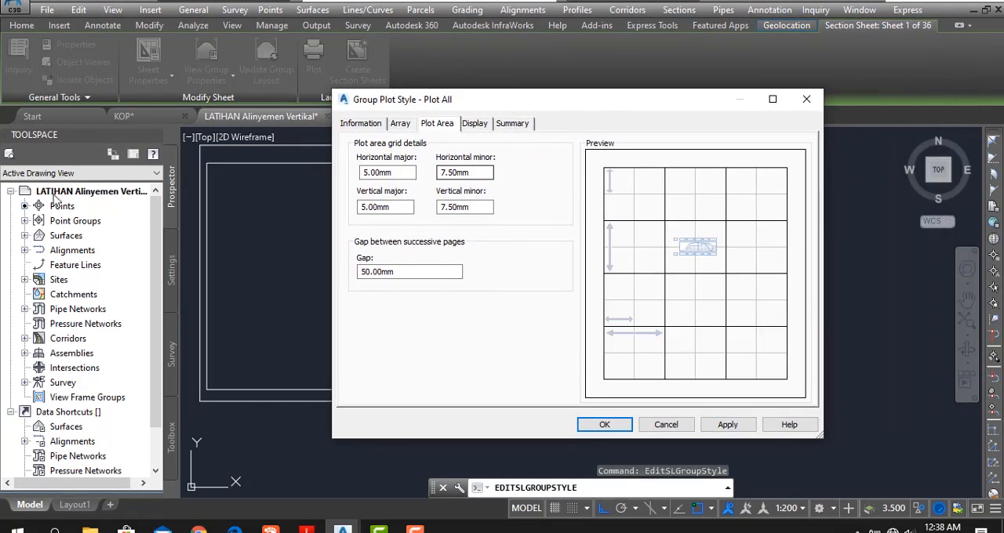
click(400, 124)
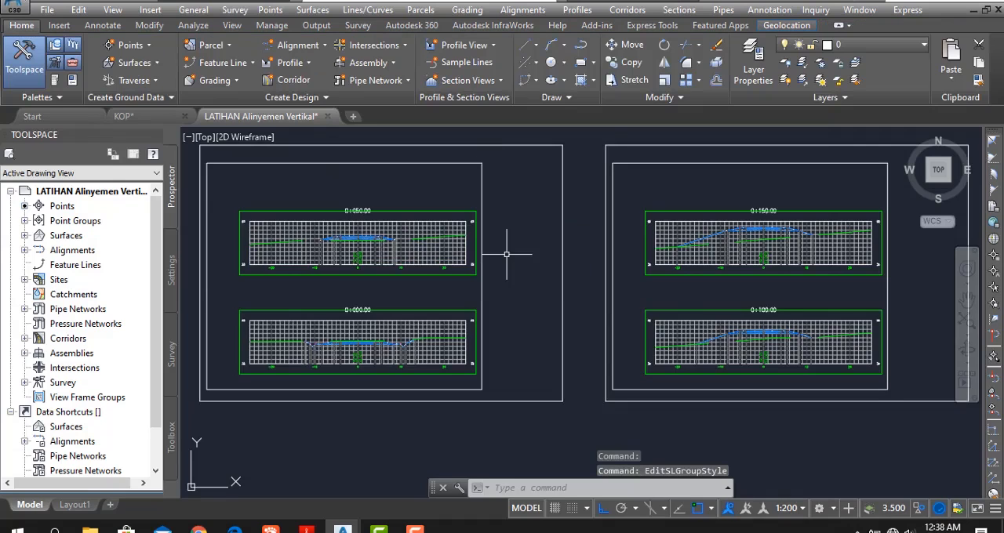
- Examine both rows of rearranged section sheets and the placement of the section views inside each frame
scroll(518, 321, down, 4)
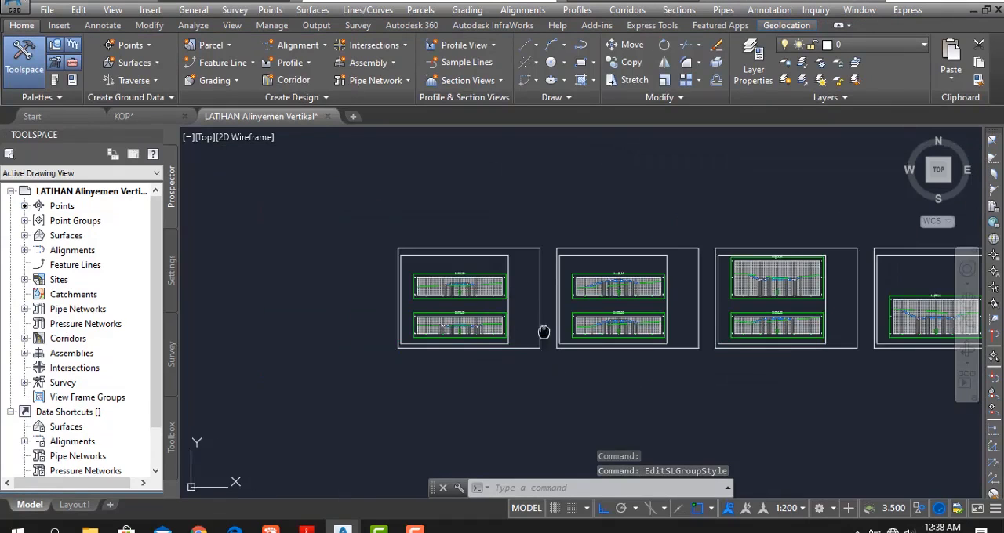
middle_drag(545, 333, 449, 331)
scroll(462, 302, down, 4)
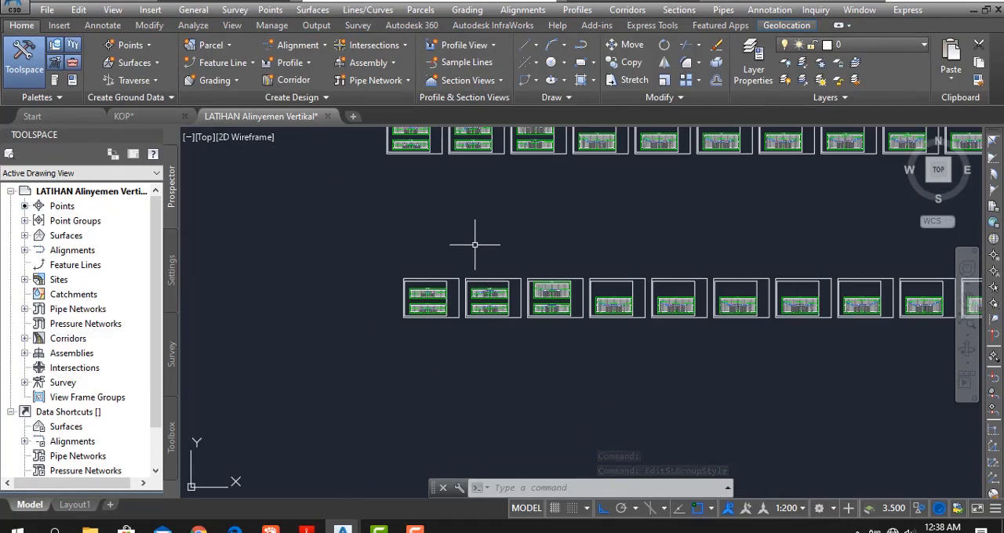
scroll(451, 303, up, 6)
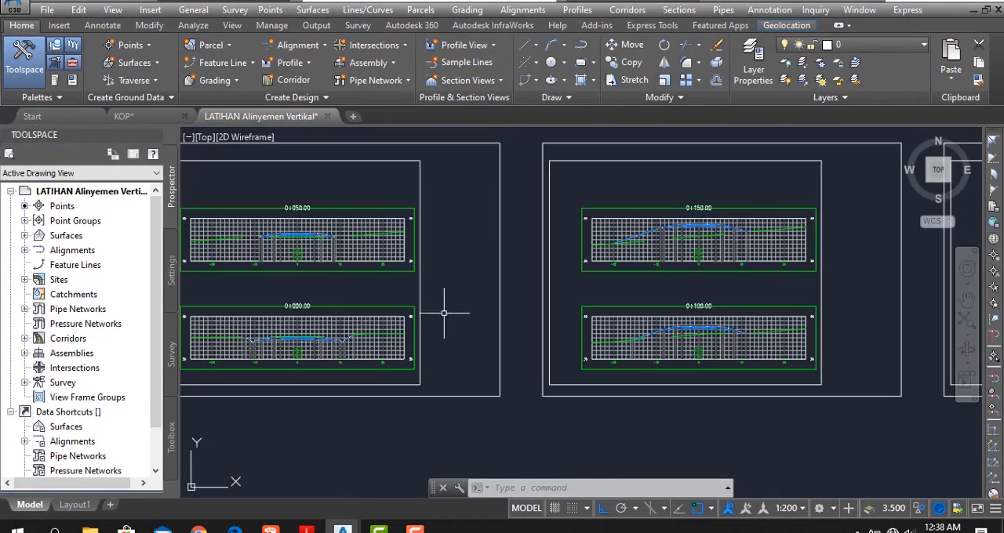
middle_drag(464, 343, 538, 326)
middle_drag(293, 190, 295, 272)
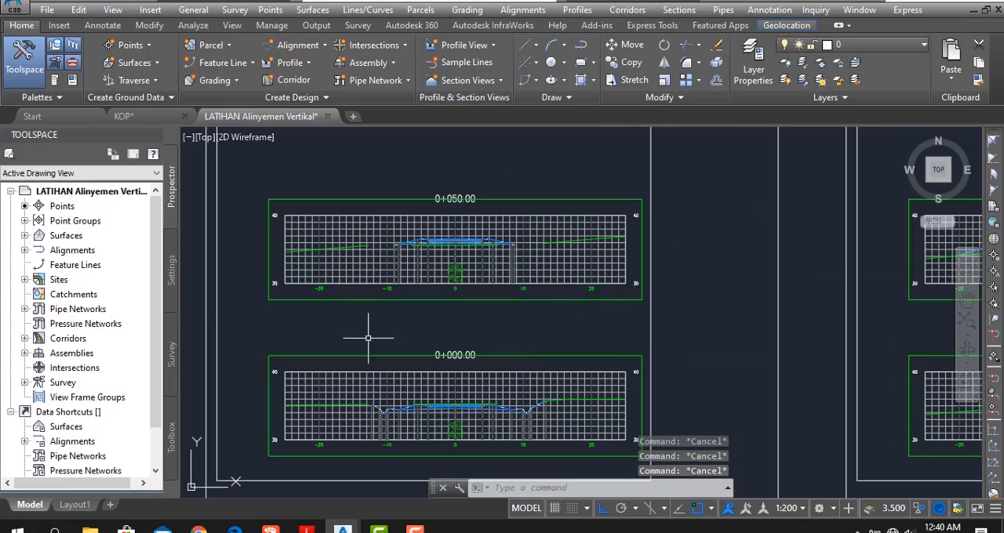
mouse_move(544, 341)
middle_down()
mouse_move(486, 352)
mouse_move(542, 345)
mouse_move(335, 337)
middle_up()
scroll(486, 340, down, 3)
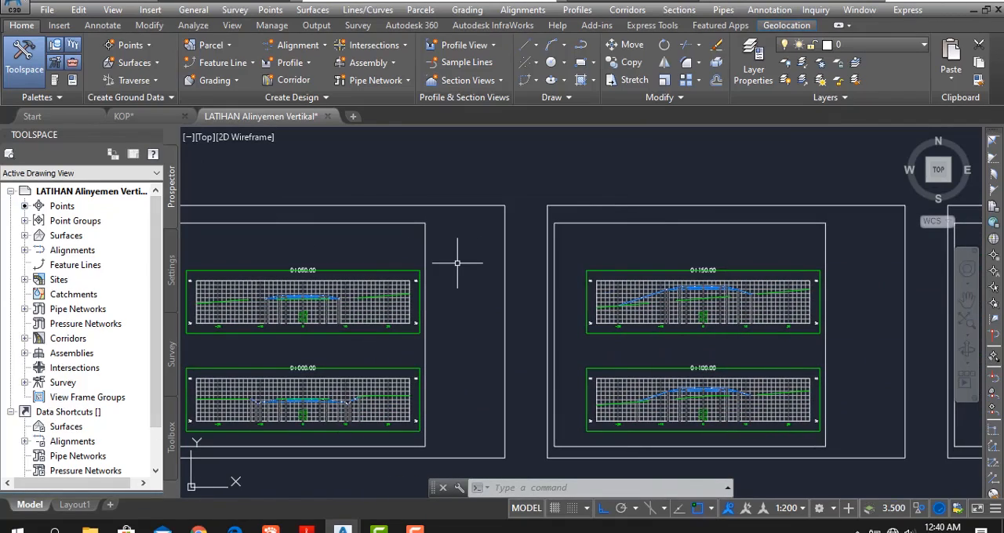
mouse_move(451, 378)
middle_down()
mouse_move(471, 335)
mouse_move(509, 353)
middle_up()
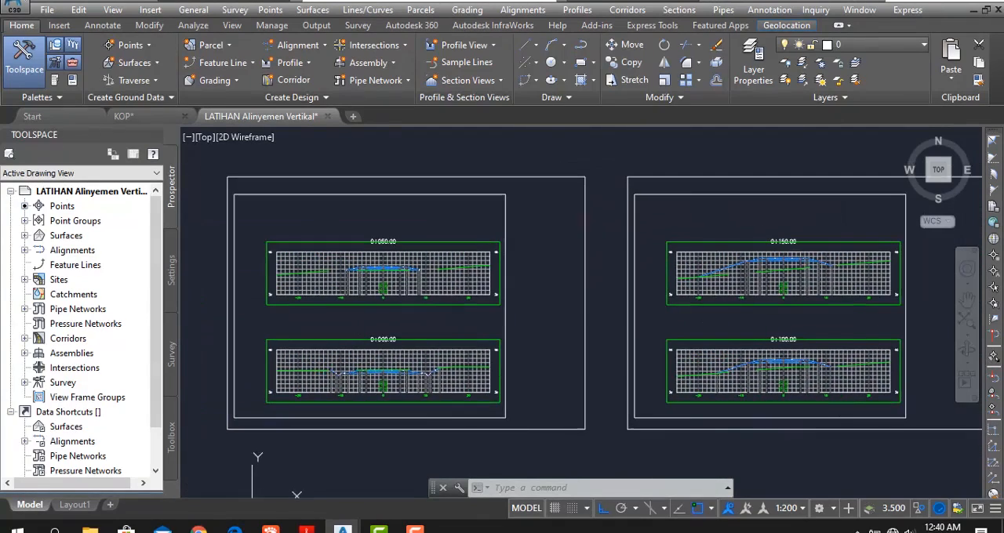
- Edit the first sheet's group plot style, setting the plot area grid to 20 mm horizontal major and 10 mm horizontal minor
click(505, 316)
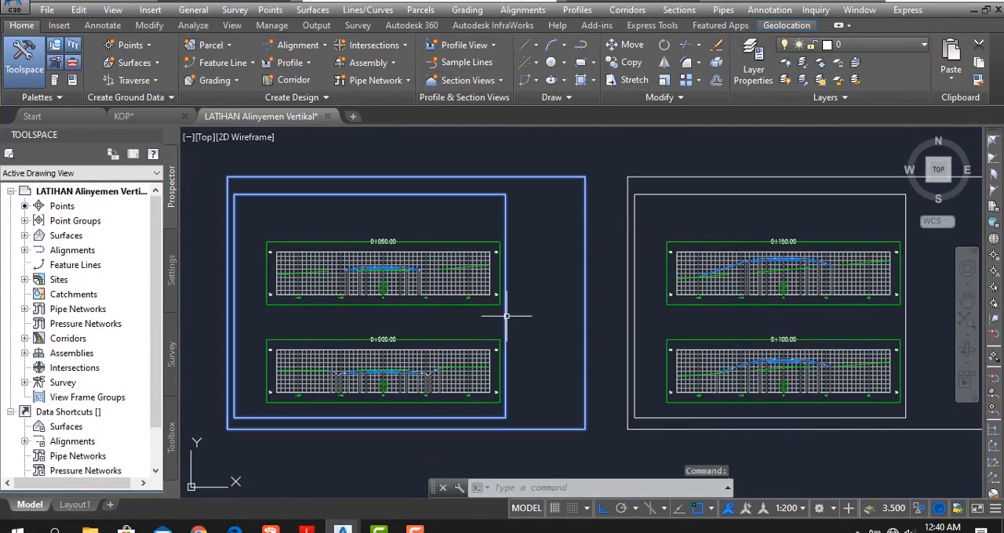
right_click(506, 316)
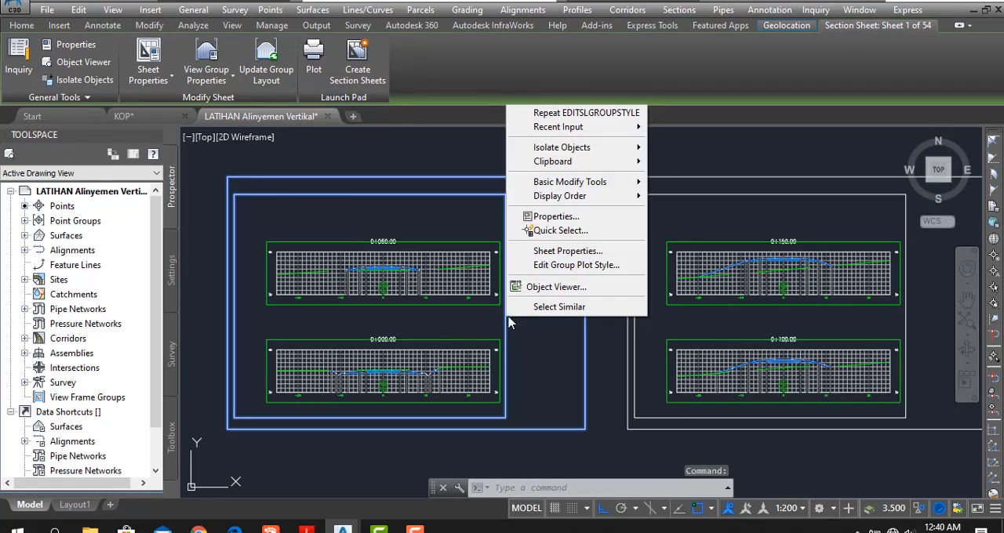
click(625, 267)
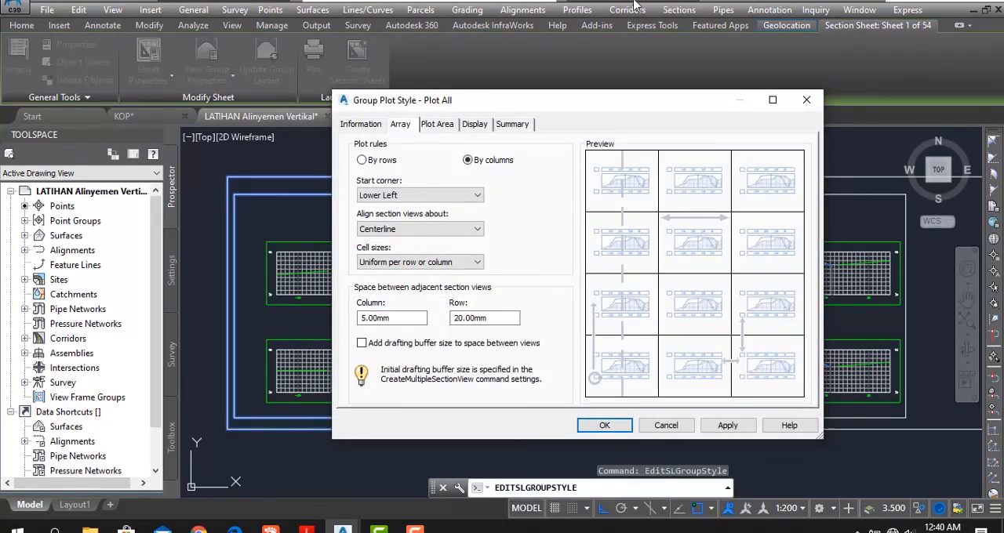
click(436, 127)
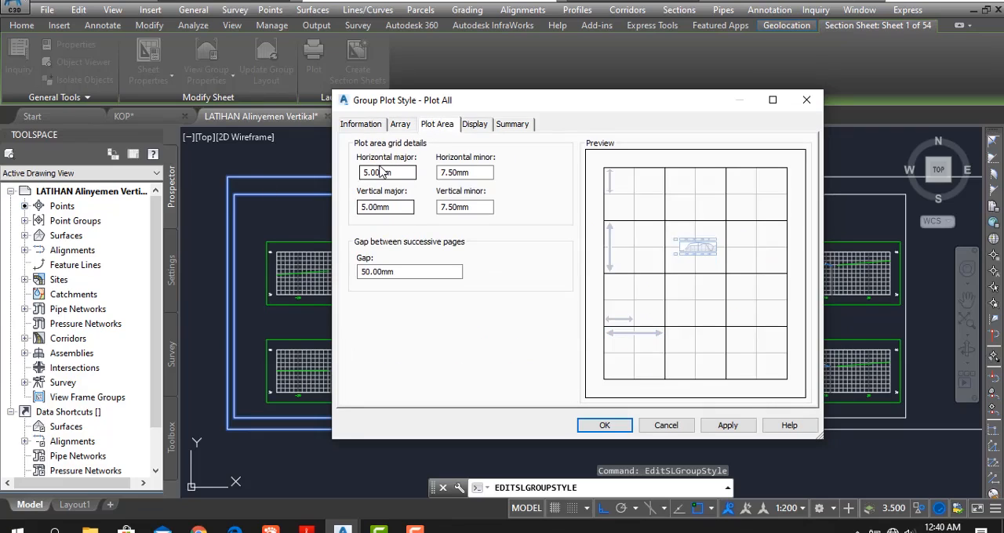
drag(396, 172, 353, 163)
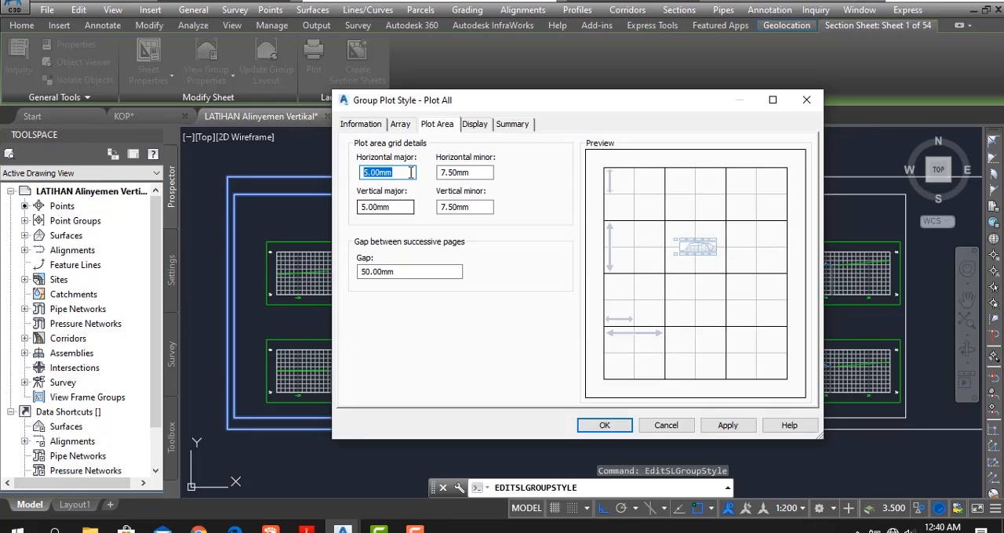
text(20)
click(402, 208)
drag(471, 172, 436, 174)
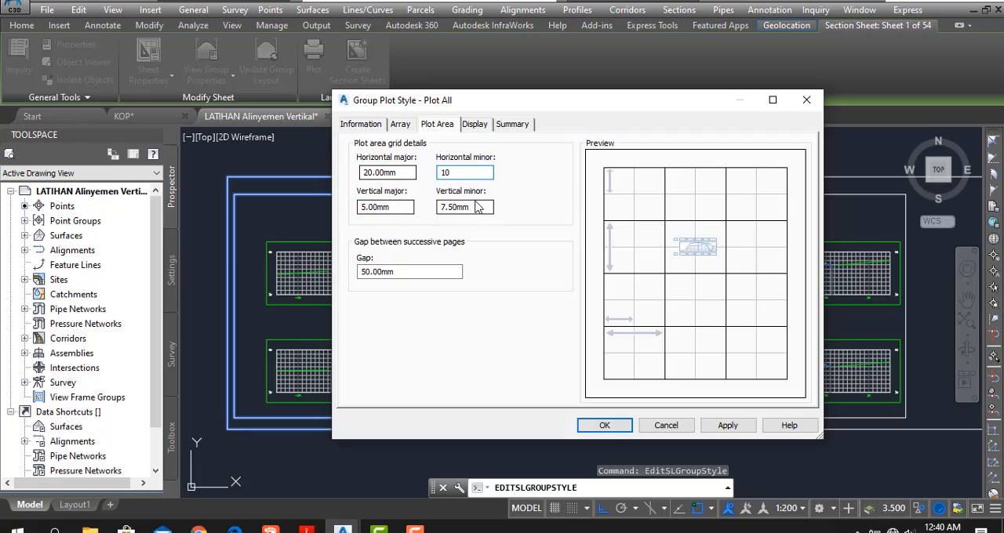
- Set the plot area's vertical minor grid to 2.5 mm, accept the group plot style and check the sheets
double_click(449, 208)
text(2.5)
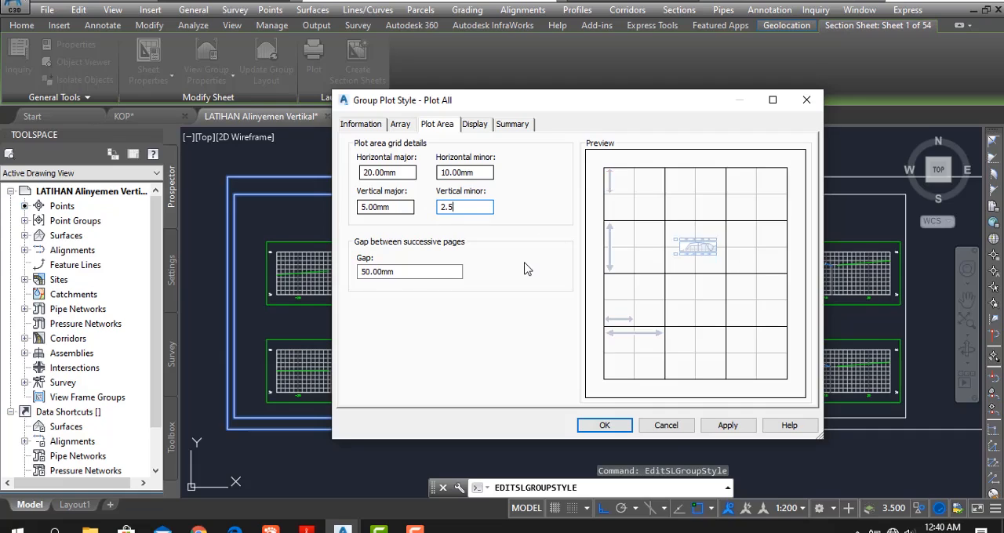
click(617, 430)
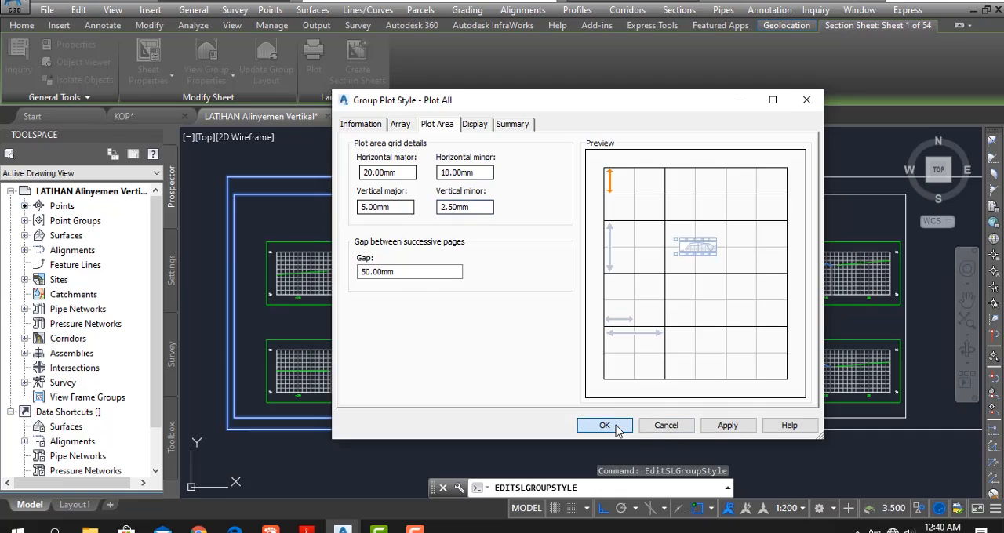
click(616, 430)
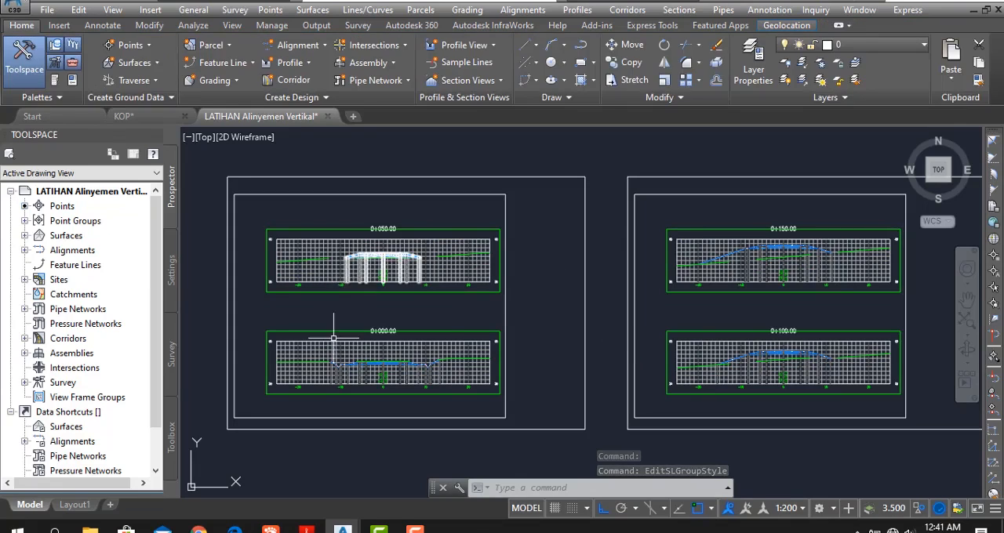
scroll(364, 423, up, 2)
mouse_move(330, 419)
middle_down()
mouse_move(390, 421)
mouse_move(377, 414)
middle_up()
scroll(388, 420, down, 2)
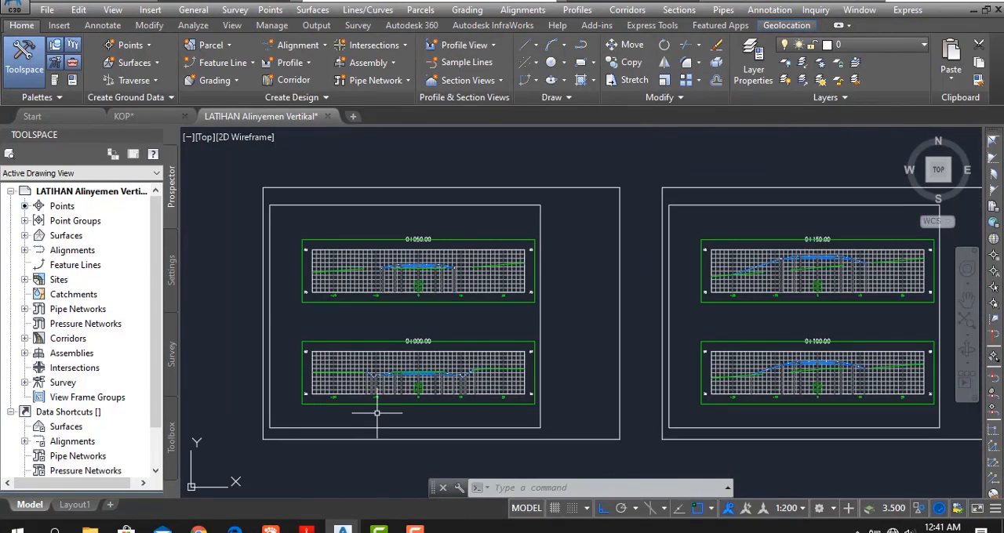
- Examine the row of section sheets and how the section views sit inside the frames after the grid change
scroll(439, 360, down, 6)
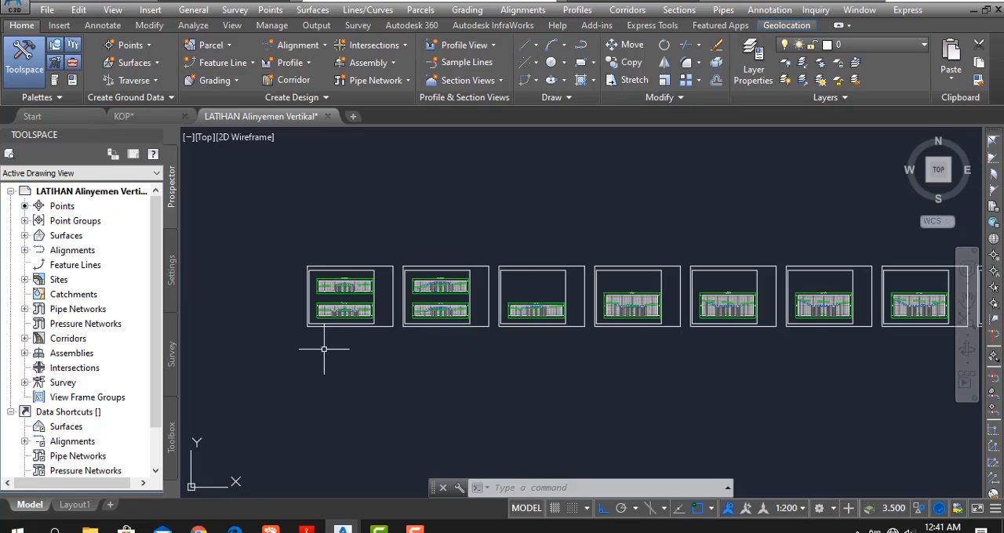
middle_drag(336, 332, 381, 395)
scroll(382, 374, down, 6)
middle_drag(431, 315, 401, 382)
scroll(403, 429, up, 4)
mouse_move(403, 429)
middle_down()
mouse_move(374, 394)
mouse_move(381, 305)
middle_up()
scroll(354, 314, up, 8)
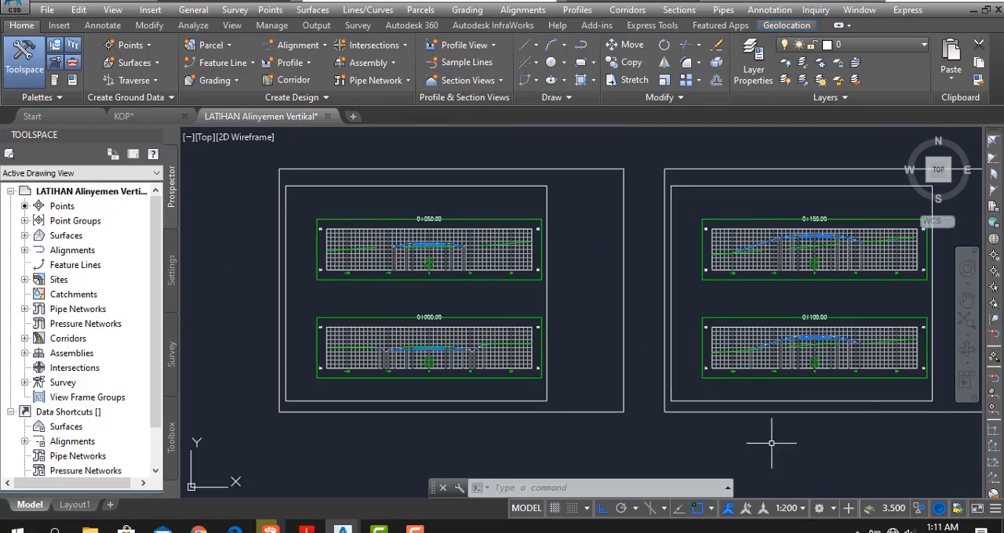
- Start Compute Materials for Alignment - HORISONTAL with sample line group SL Collection - 12, using the Earthworks quantity takeoff criteria
click(690, 10)
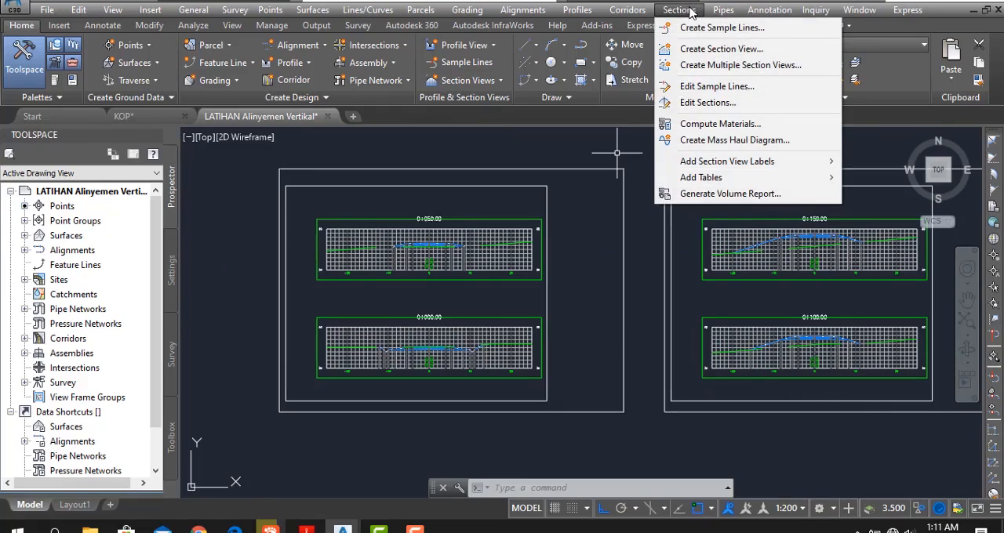
click(750, 126)
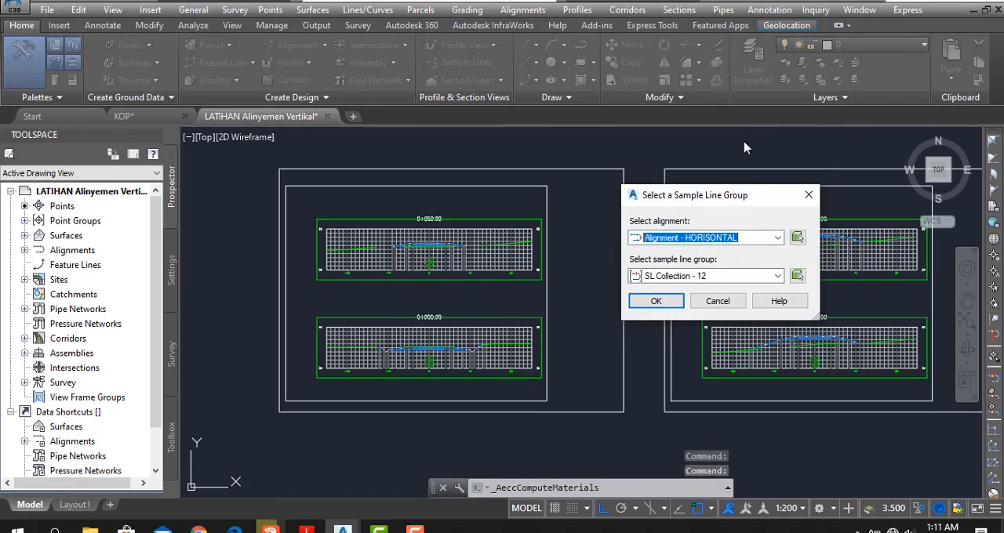
click(657, 302)
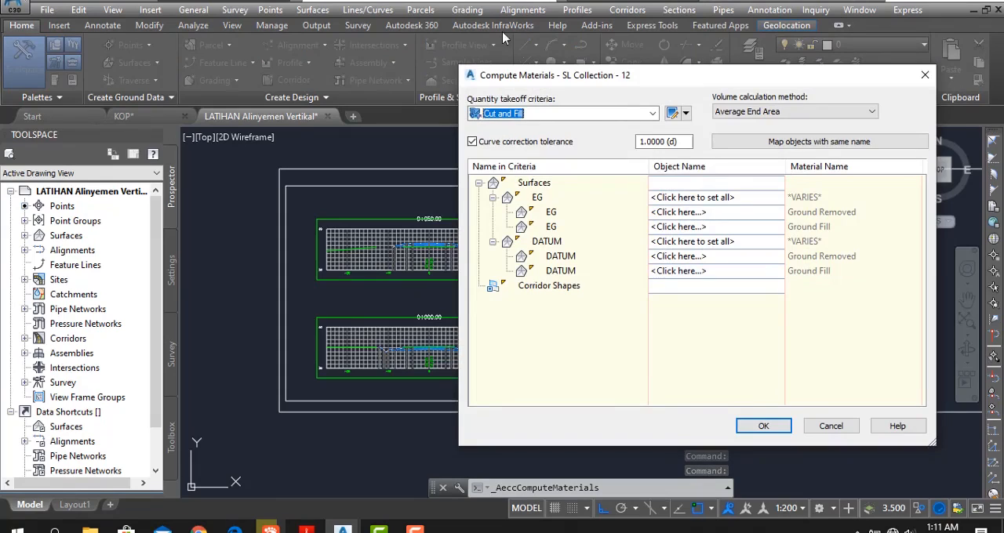
click(651, 114)
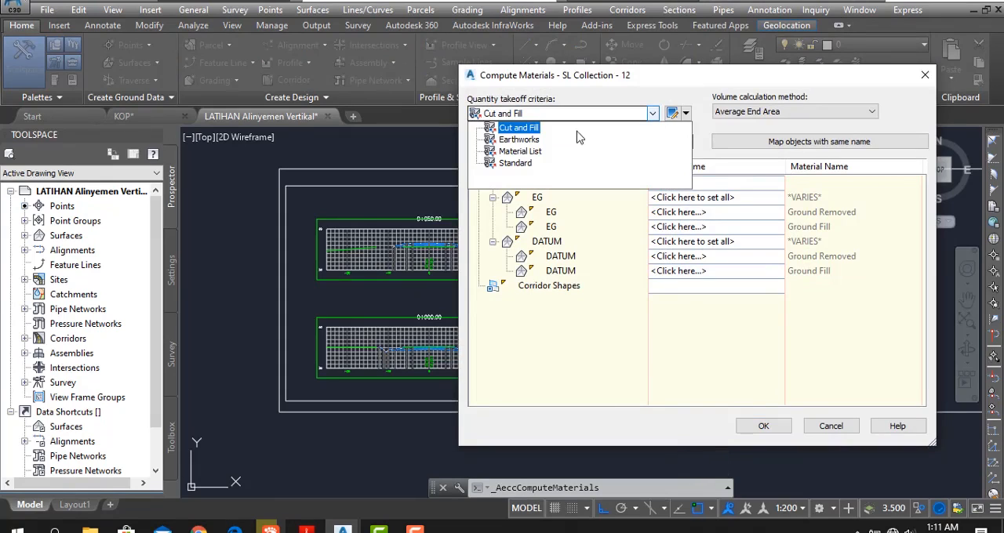
click(539, 141)
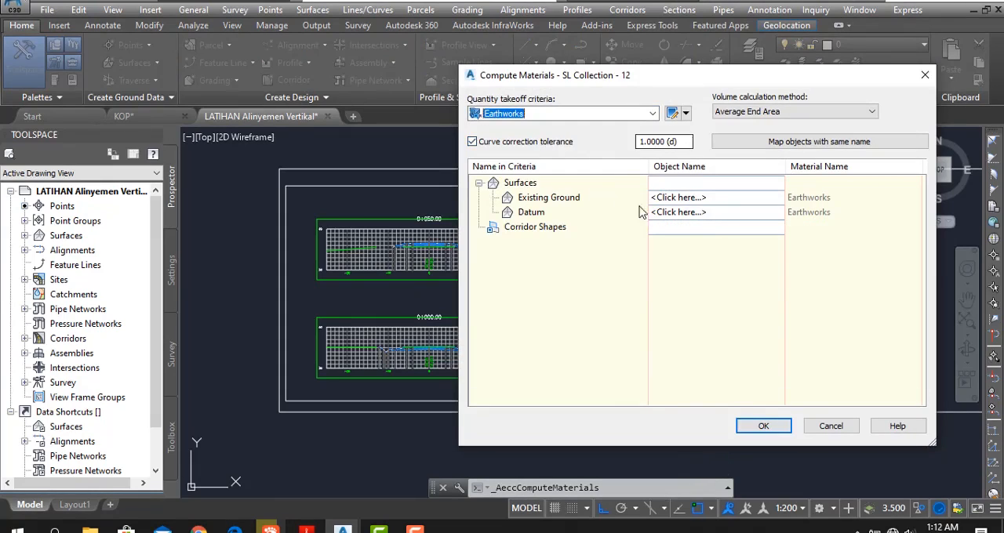
- Assign latihan vira as Existing Ground and Corridor 1 new Datum as Datum, and compute the materials
click(678, 211)
click(682, 198)
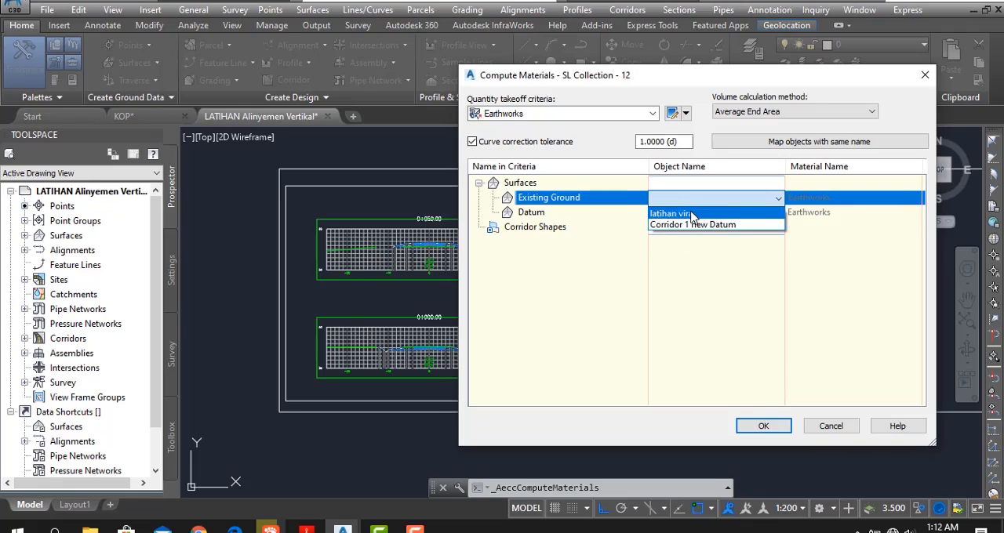
click(692, 214)
click(696, 213)
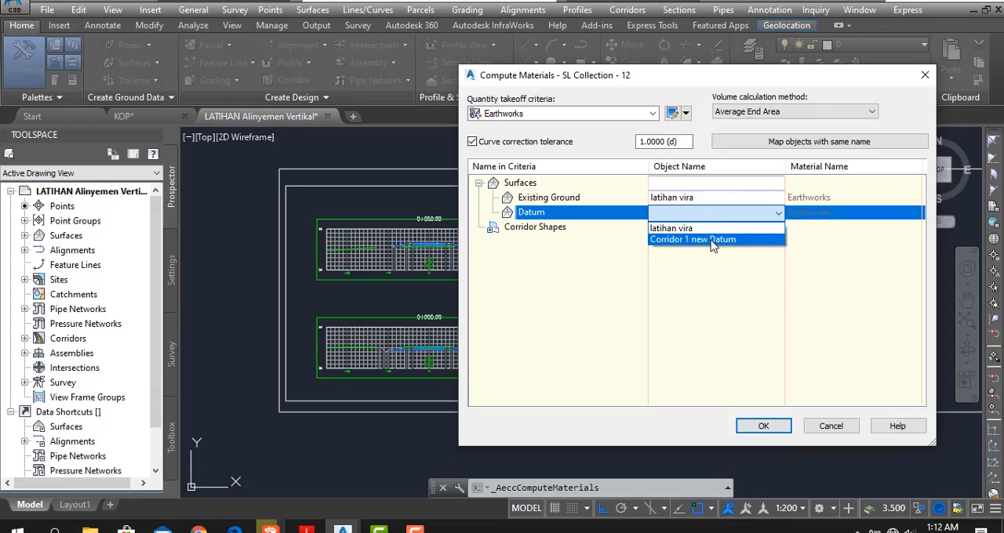
click(713, 243)
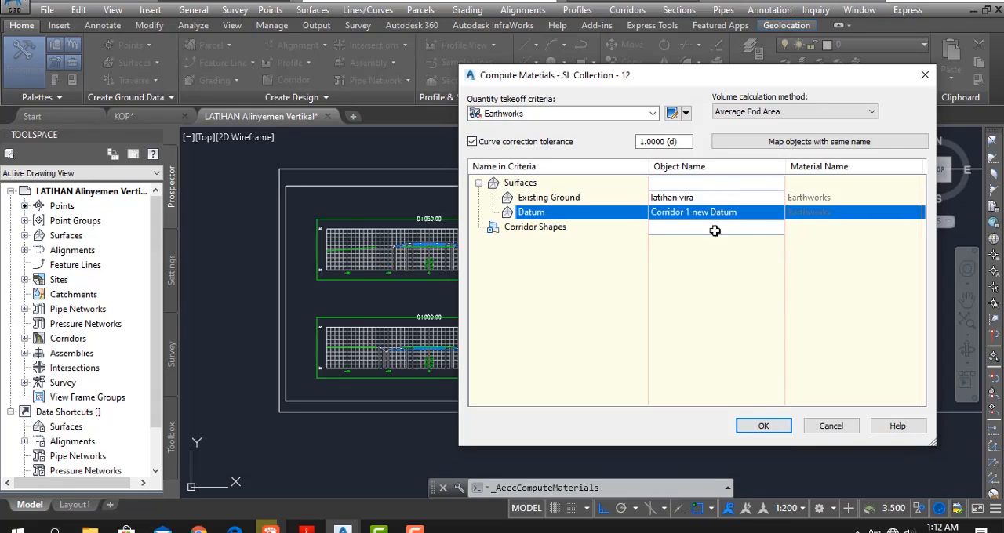
click(763, 428)
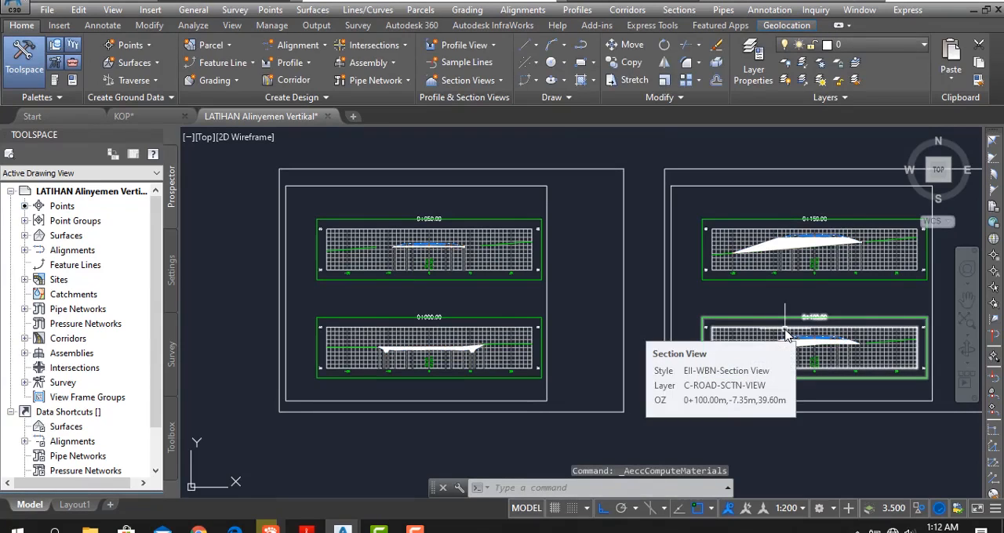
- Inspect the computed earthwork areas in the section views from station 0+000 to 0+150
scroll(470, 348, up, 5)
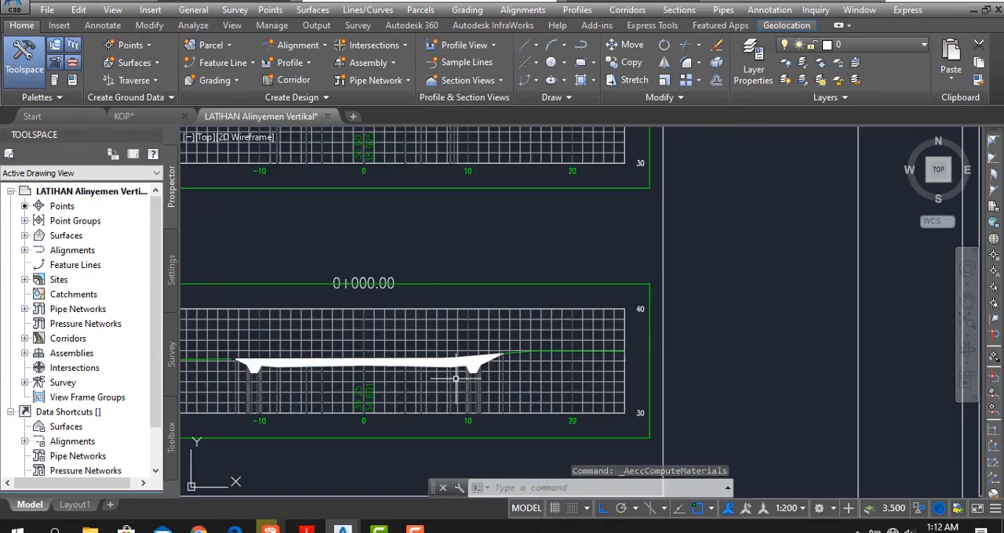
scroll(486, 360, down, 5)
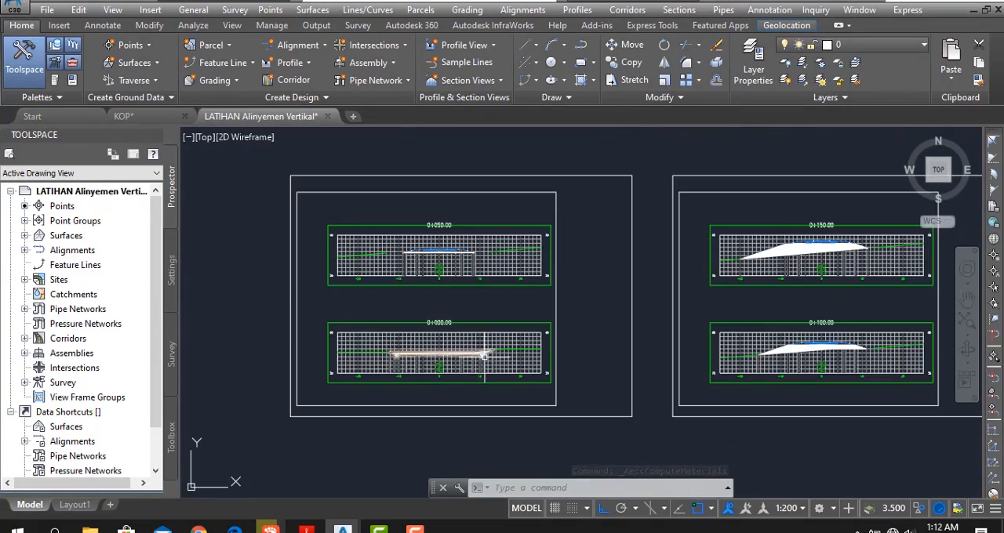
scroll(468, 345, up, 5)
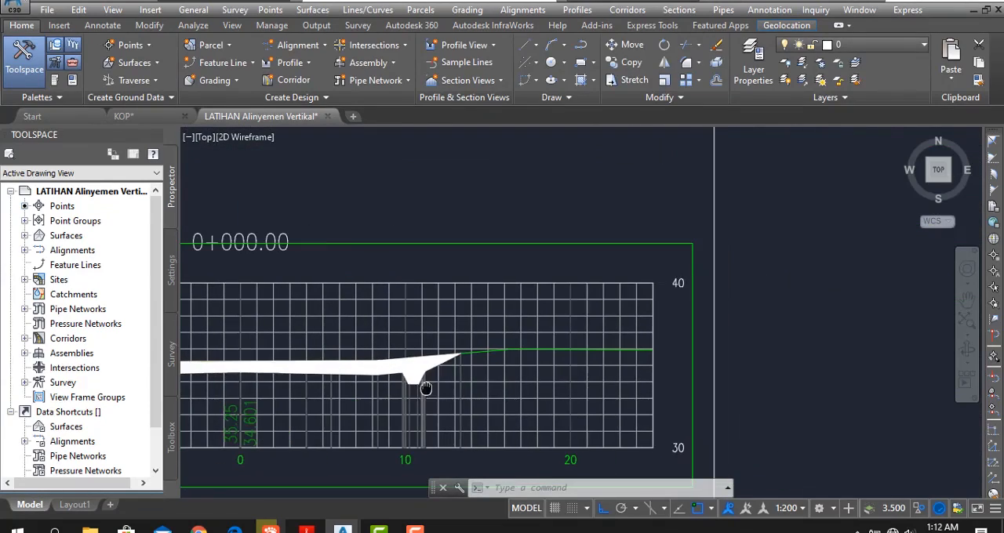
middle_drag(403, 385, 340, 381)
scroll(340, 381, down, 4)
middle_drag(580, 369, 258, 377)
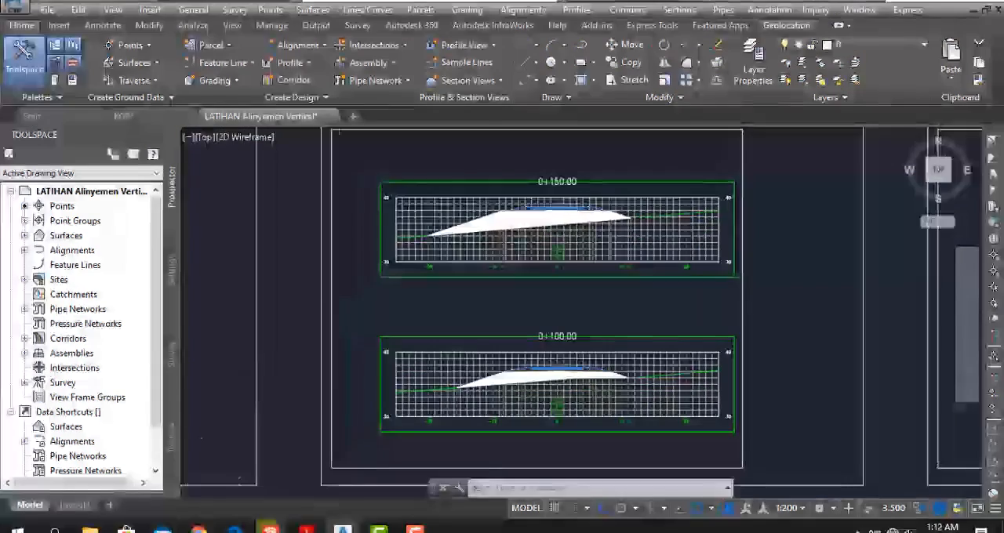
scroll(545, 389, up, 5)
scroll(484, 394, down, 5)
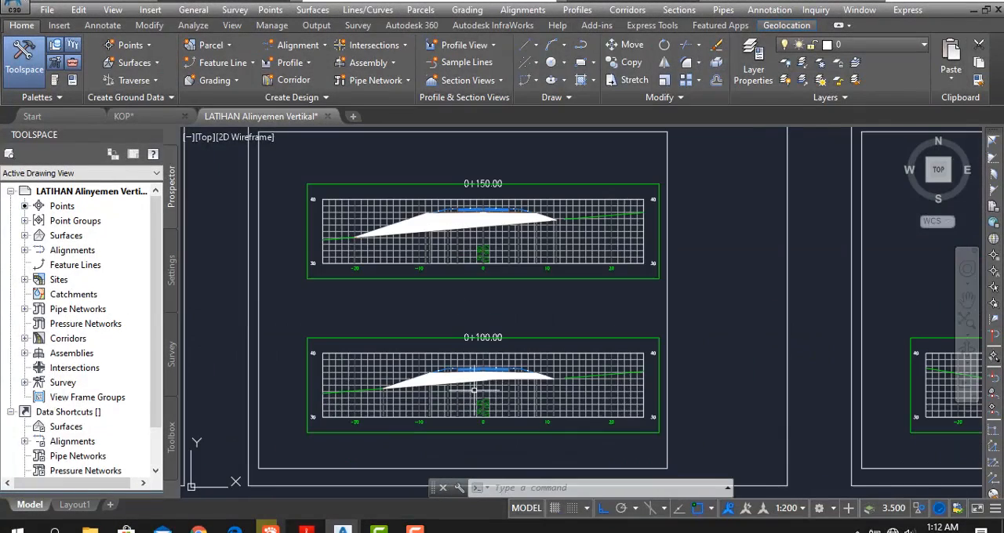
middle_drag(518, 357, 497, 355)
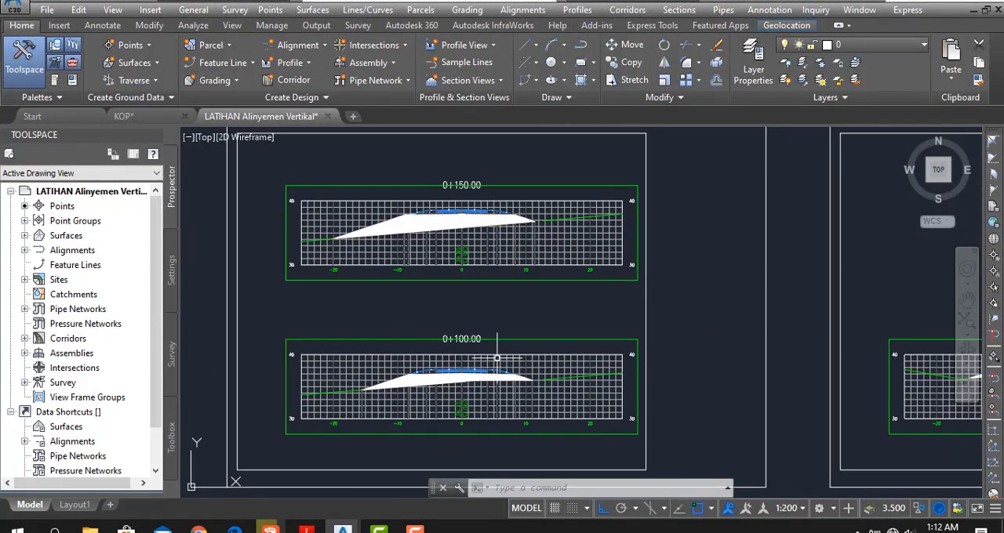
click(466, 368)
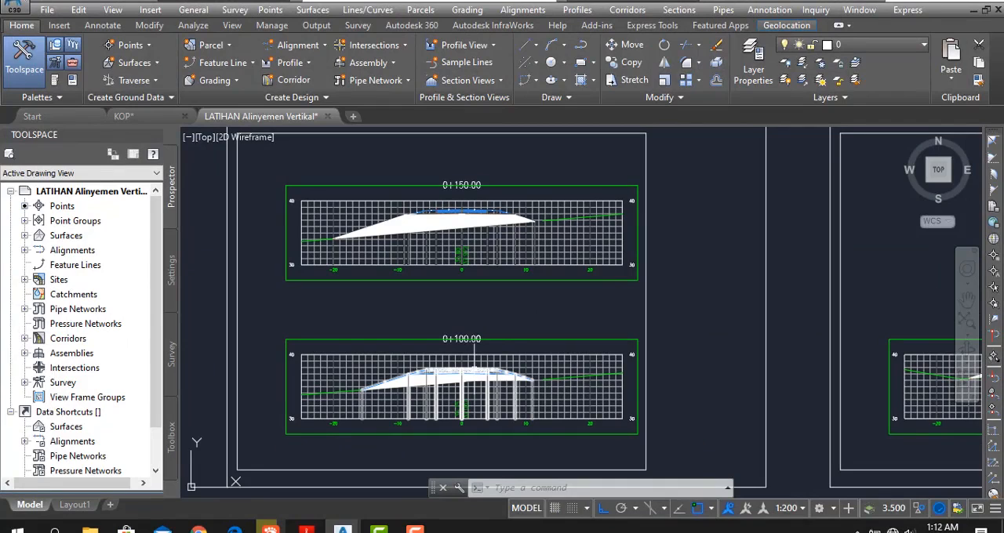
key(Escape)
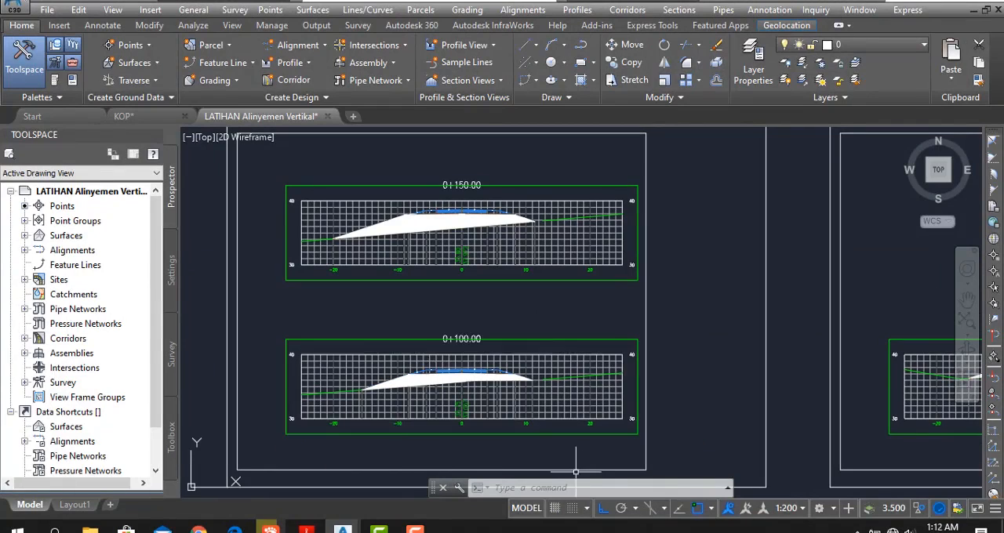
- Reopen the computed materials of SL Collection - 12 and rename the material list CUT & FILL
click(679, 10)
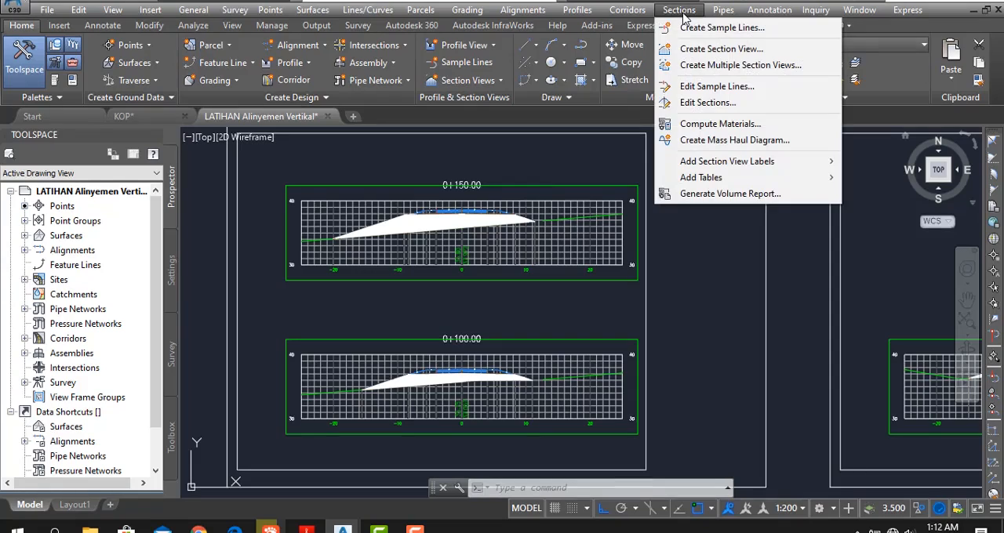
click(719, 124)
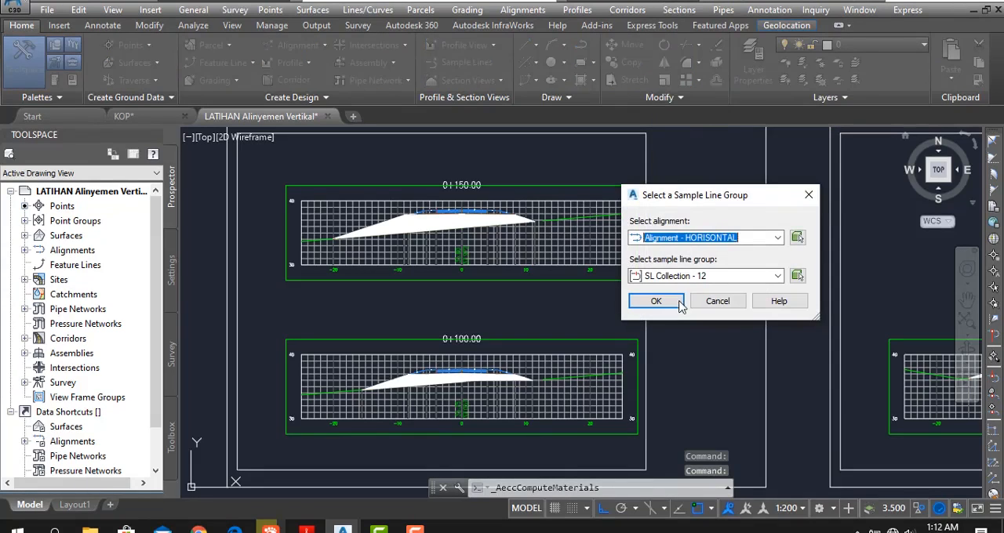
click(654, 302)
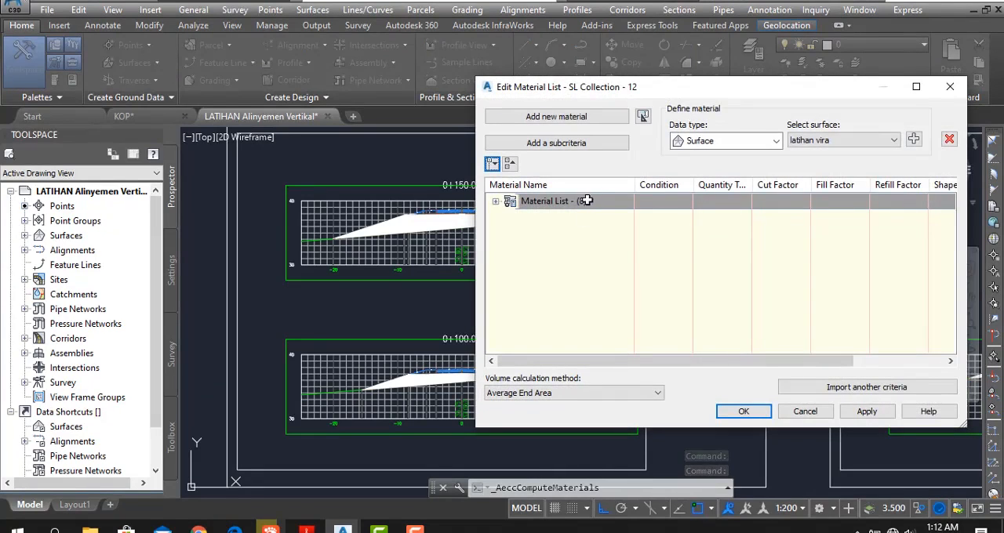
double_click(589, 201)
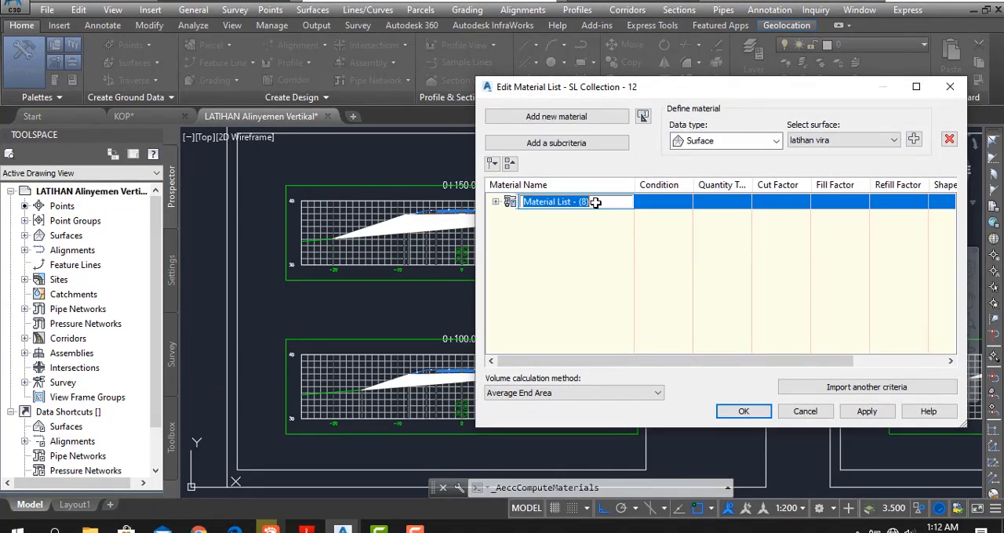
text(CUT & FILL)
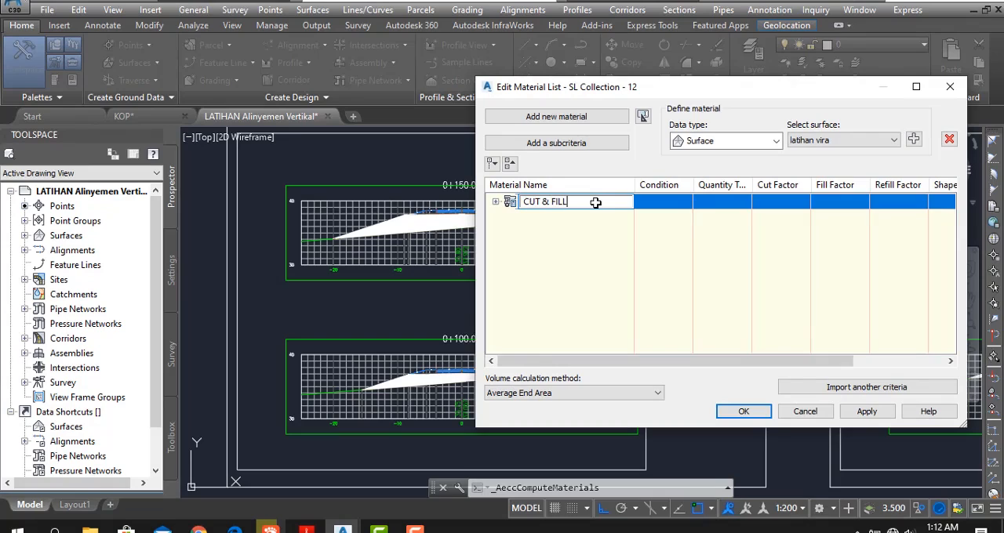
- Import another criteria, choose the Material List quantity takeoff criteria and open it for editing
click(850, 388)
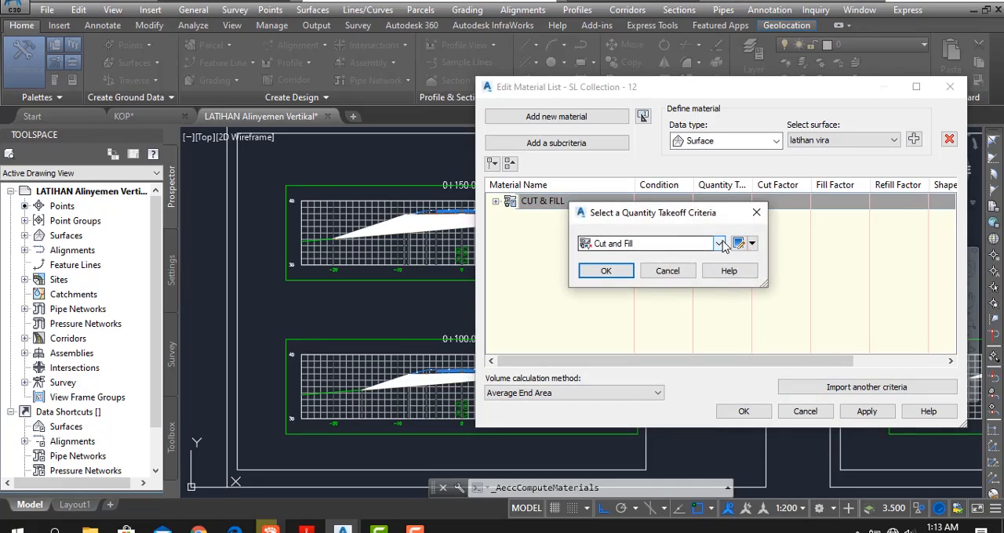
click(719, 244)
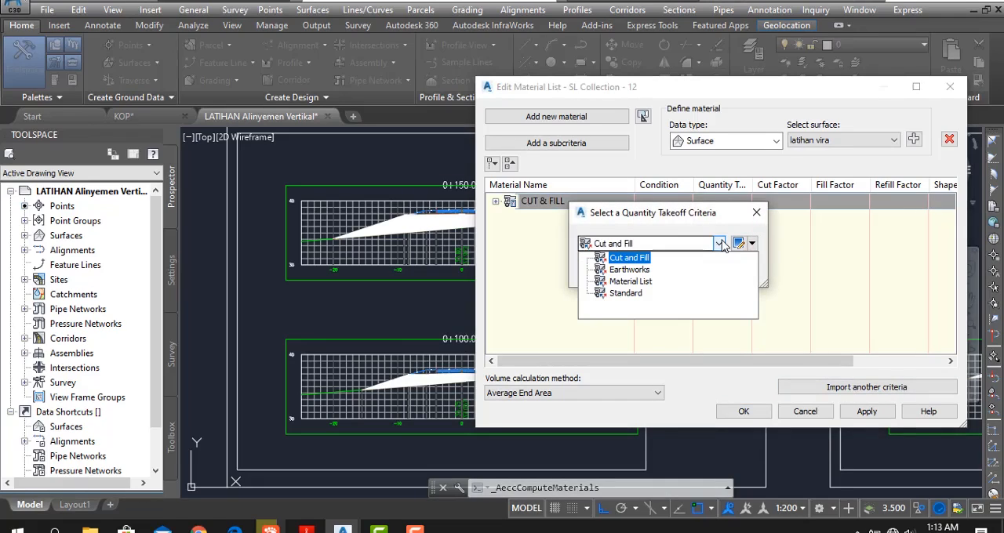
click(632, 281)
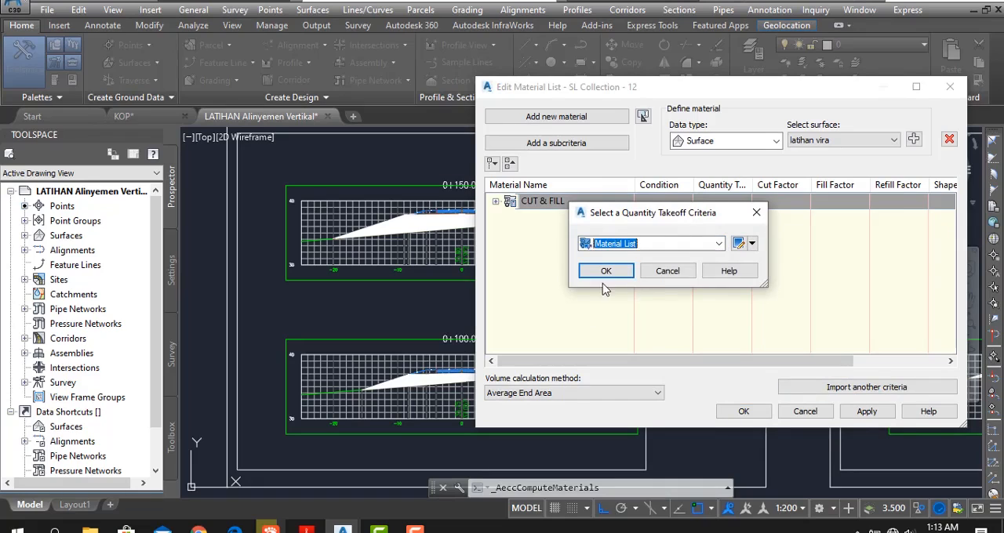
click(739, 244)
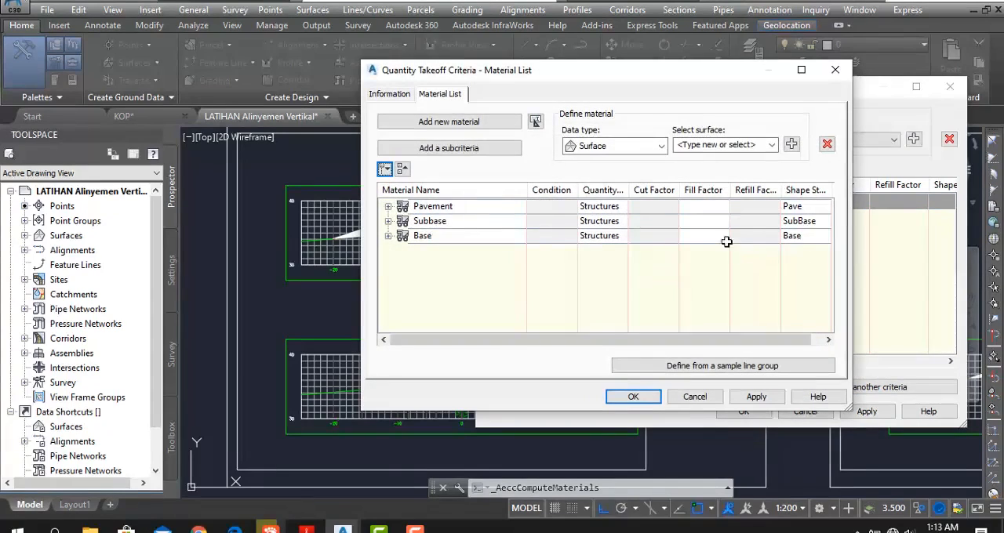
- Add the corridor shape Pave1 under the Pavement material and remove its Pavement Material entry
click(388, 207)
click(449, 227)
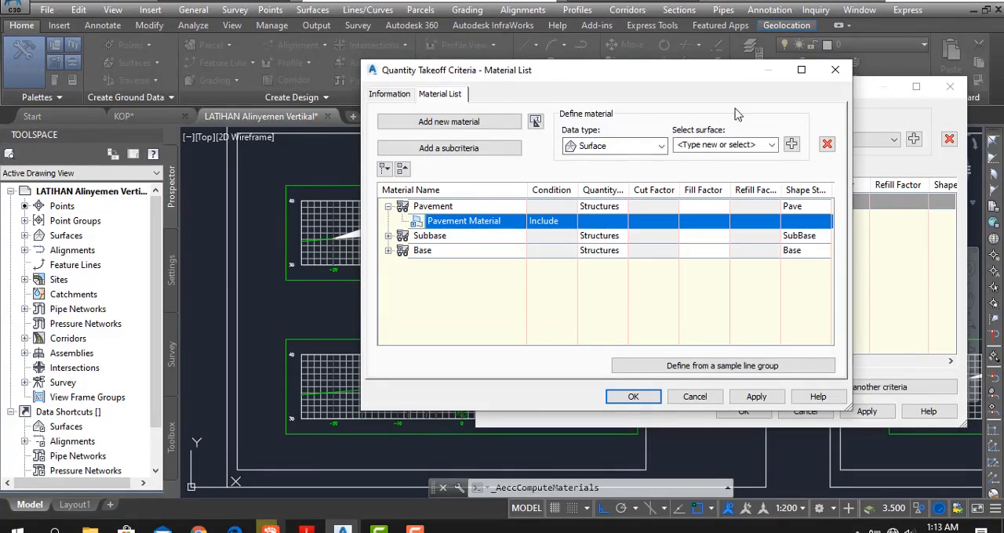
click(663, 147)
click(616, 169)
click(743, 147)
click(772, 145)
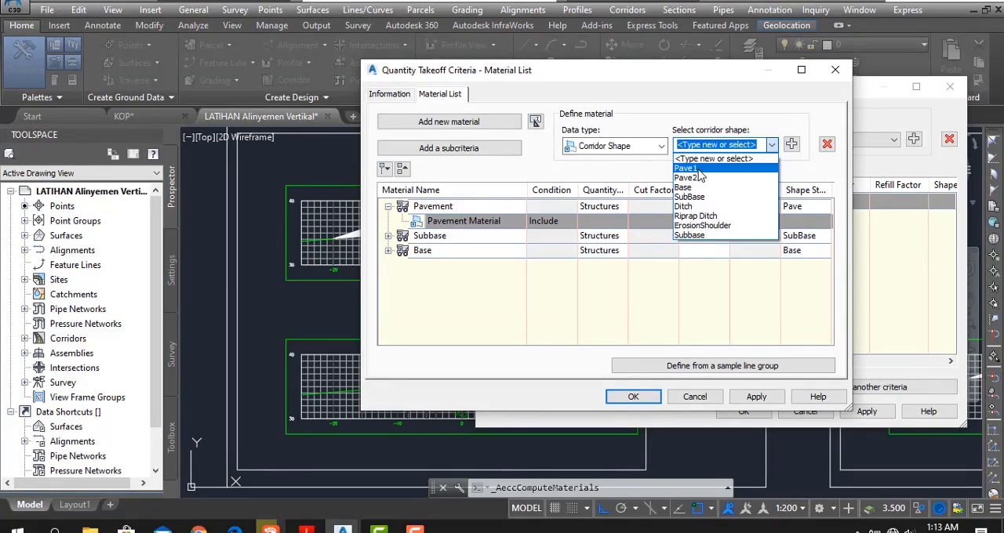
click(698, 170)
click(793, 142)
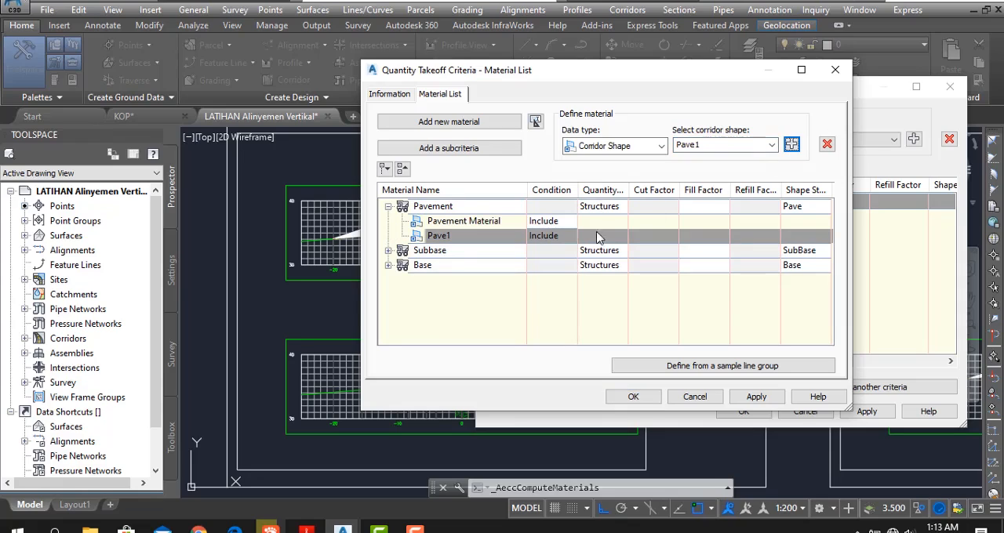
click(541, 221)
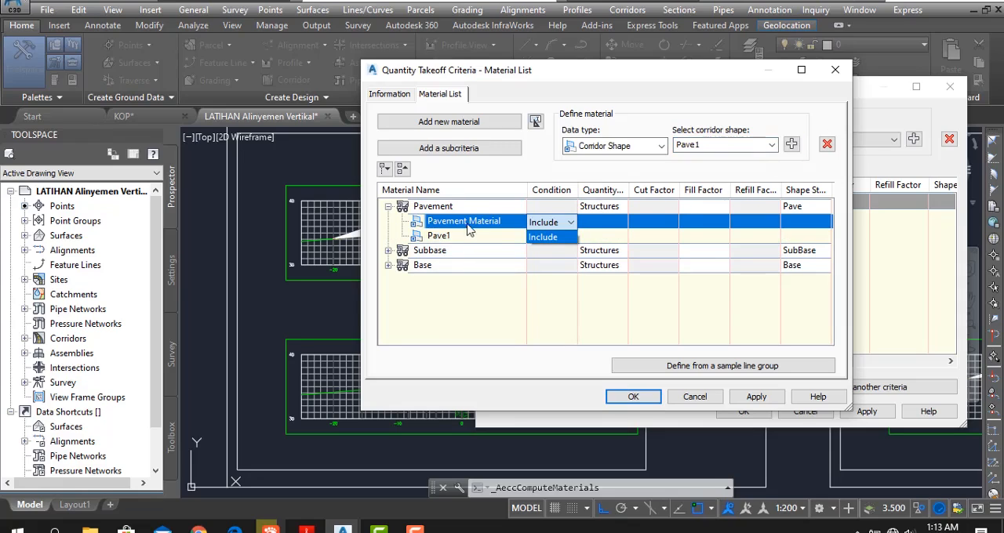
click(826, 145)
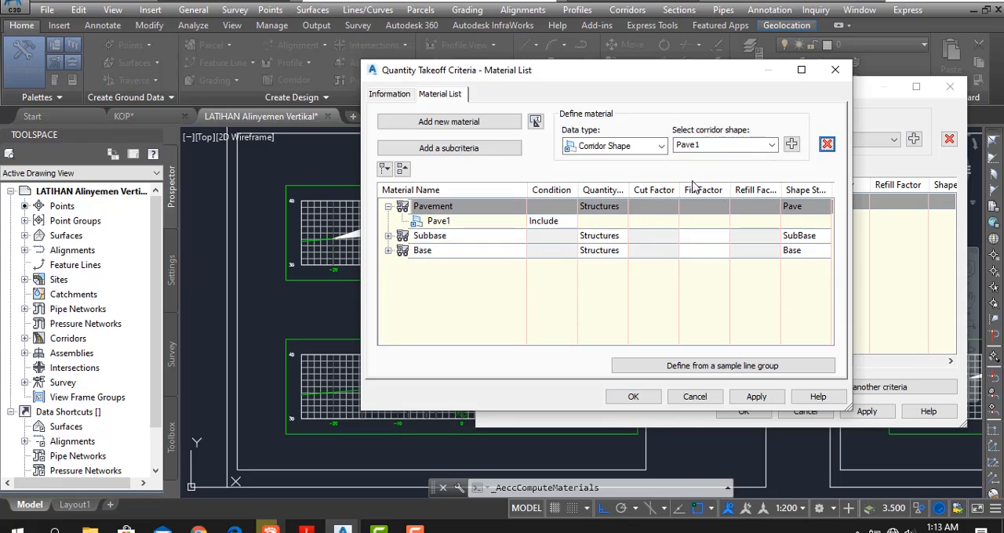
- Add the corridor shape Pave2 under the Pavement material in the takeoff criteria
click(772, 144)
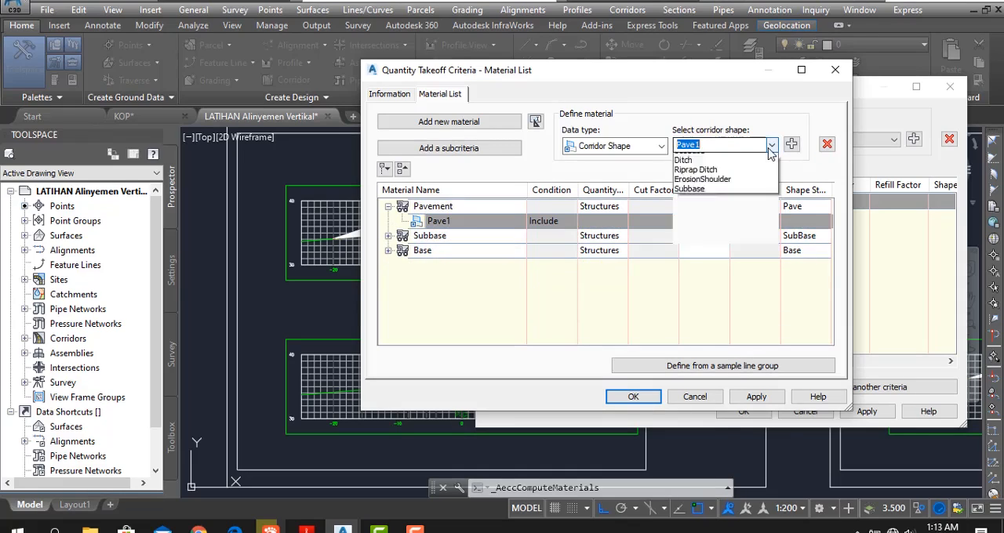
click(716, 180)
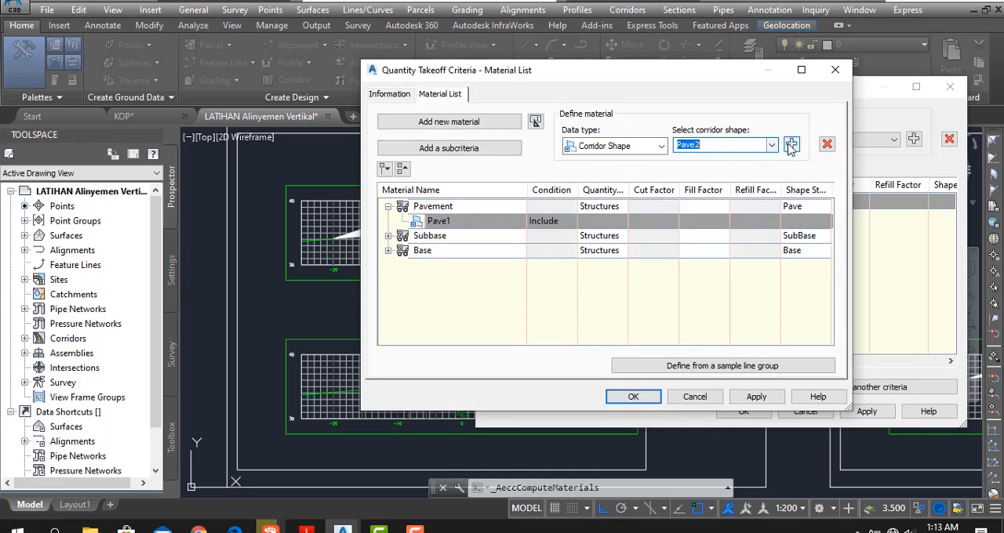
click(790, 145)
- Check the shapes under Subbase and Base, save the criteria and import Material List into SL Collection - 12
click(387, 251)
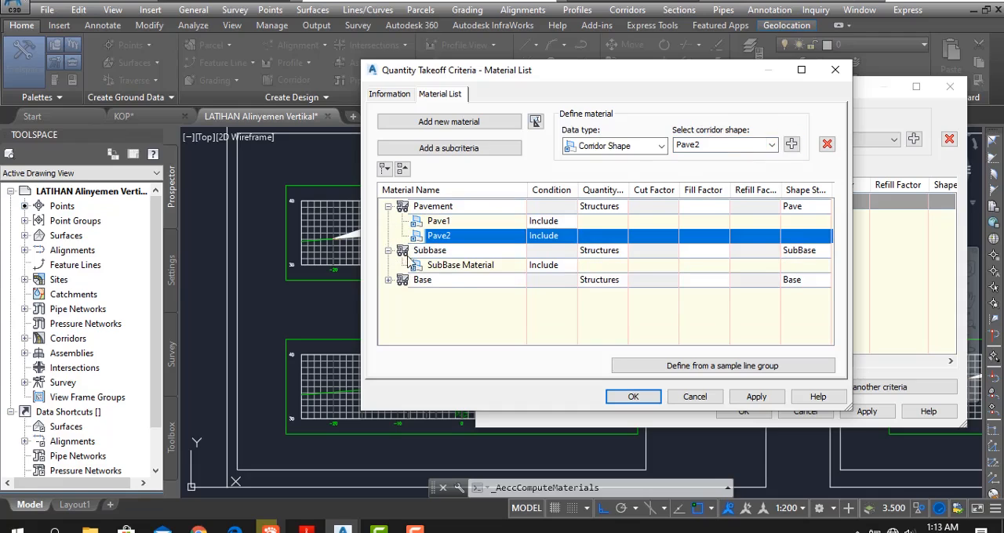
click(463, 267)
click(387, 281)
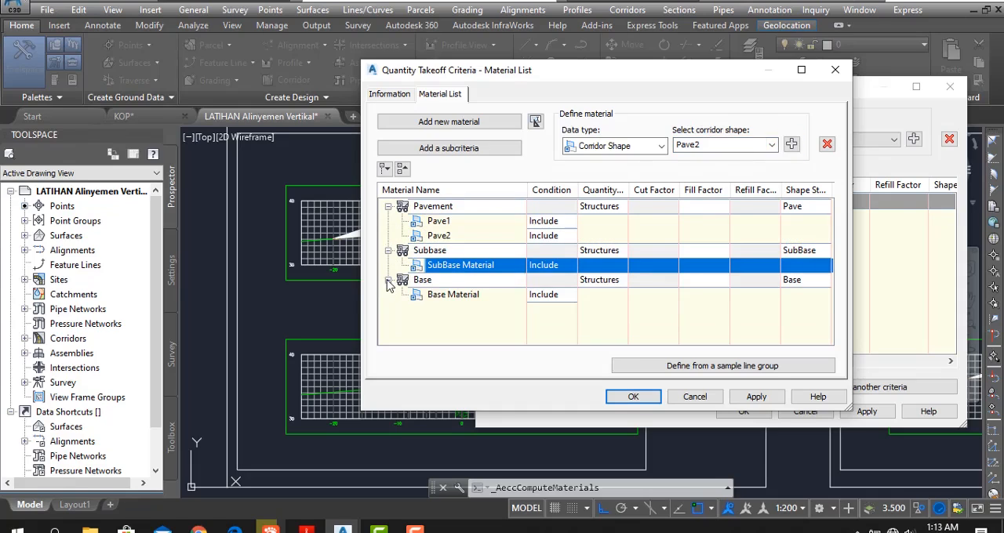
click(446, 296)
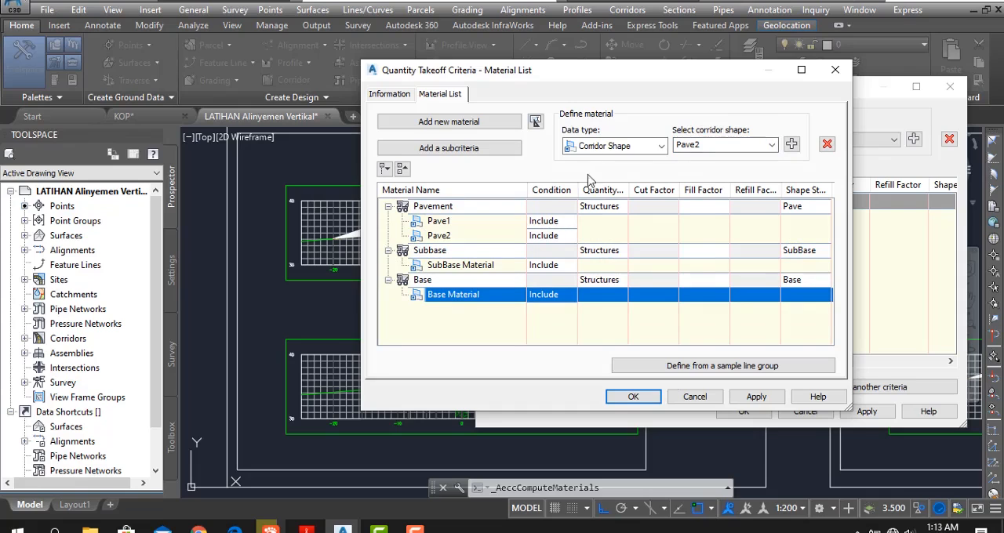
click(634, 397)
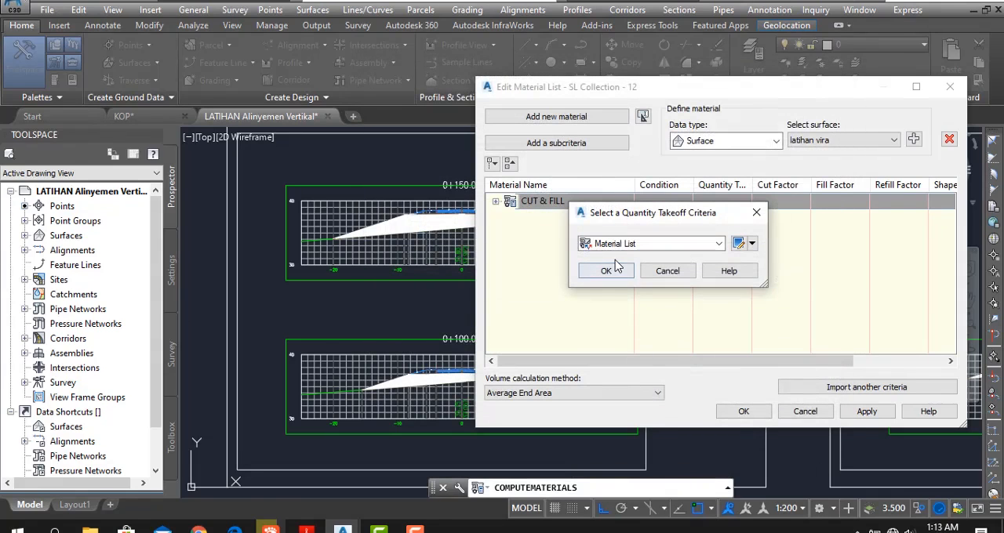
click(607, 271)
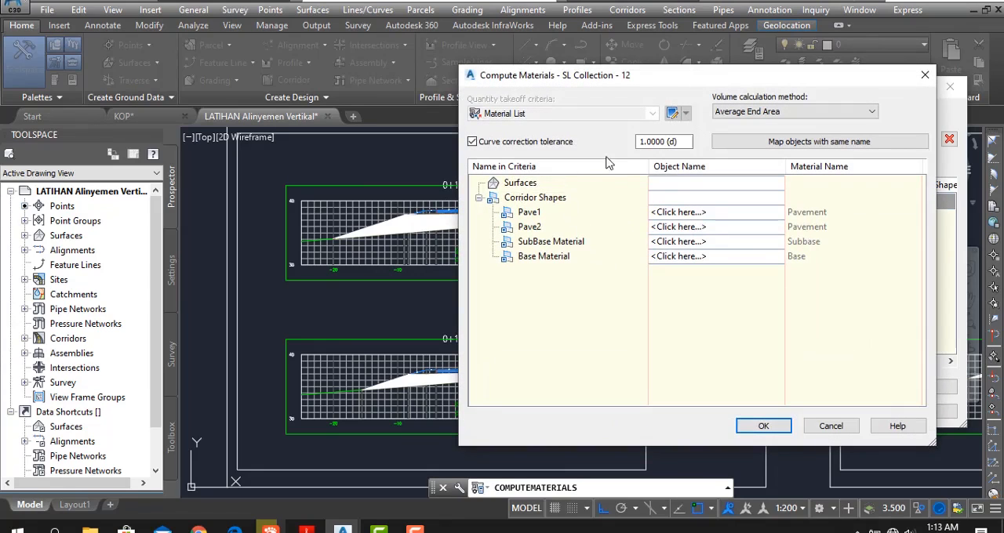
- Map Pave1, Pave2, SubBase Material and Base Material to the Corridor 1 new shapes Pave1, Pave2, SubBase and Base
click(700, 212)
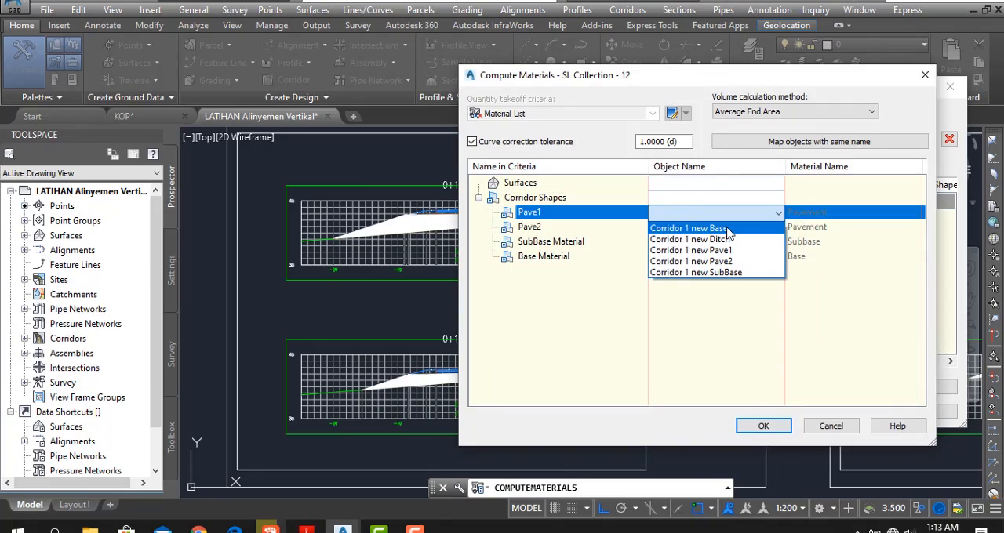
click(737, 251)
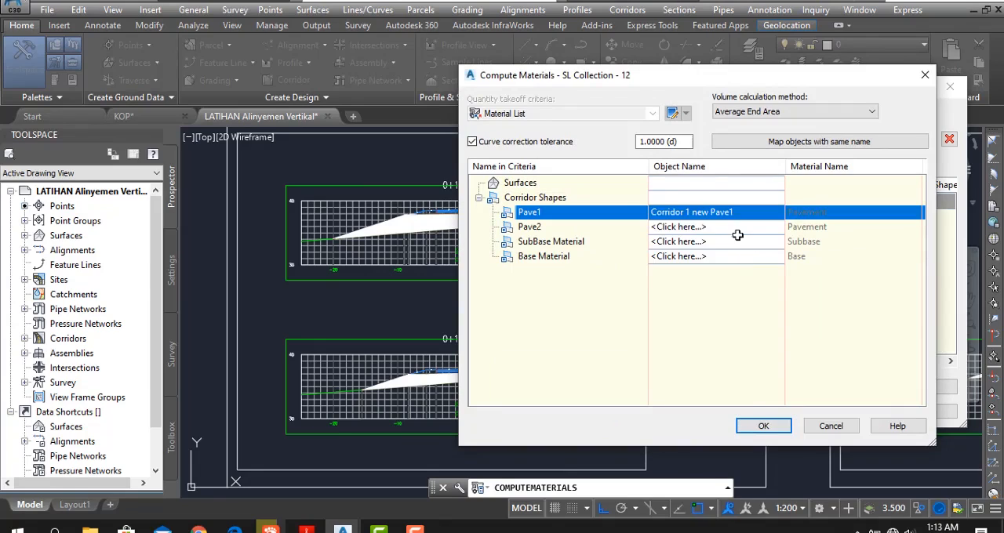
click(728, 226)
click(745, 276)
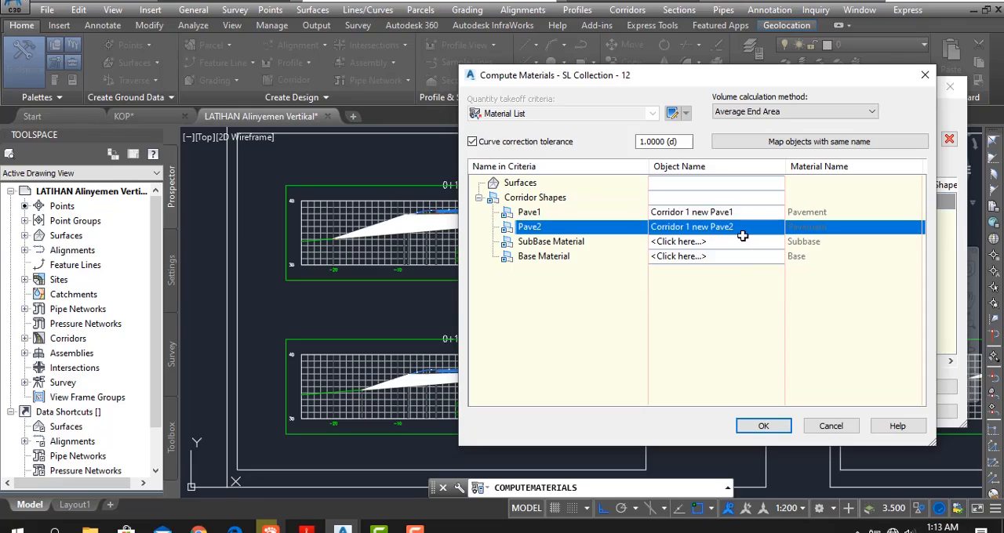
click(743, 242)
click(745, 302)
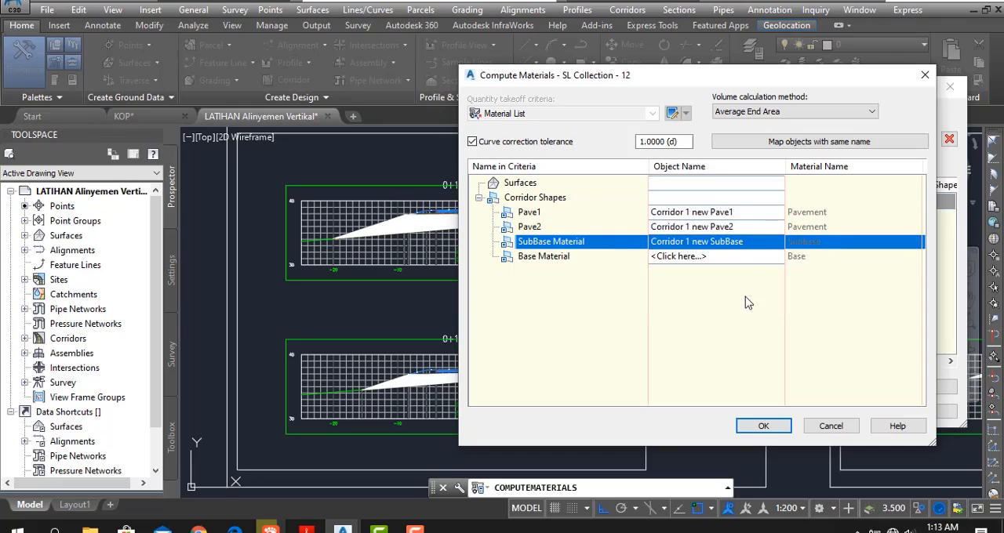
click(737, 257)
click(737, 273)
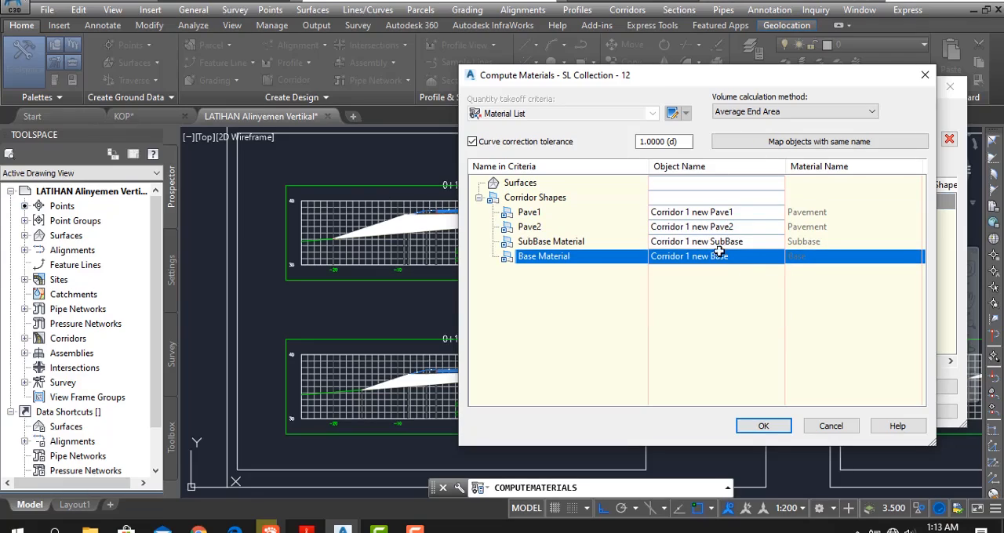
click(764, 426)
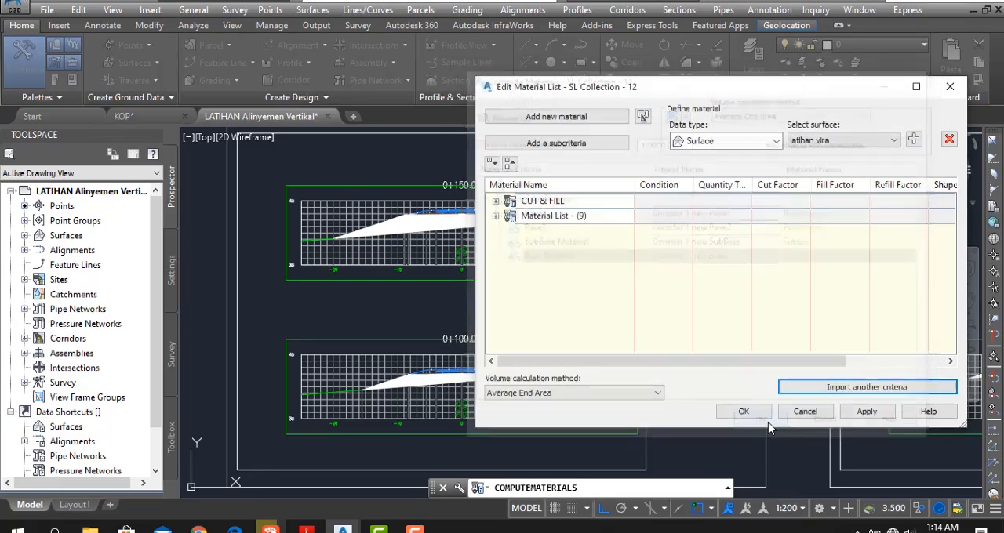
- Rename the imported material list STR JALAN and apply the edited material lists to the sample line group
click(580, 217)
click(596, 215)
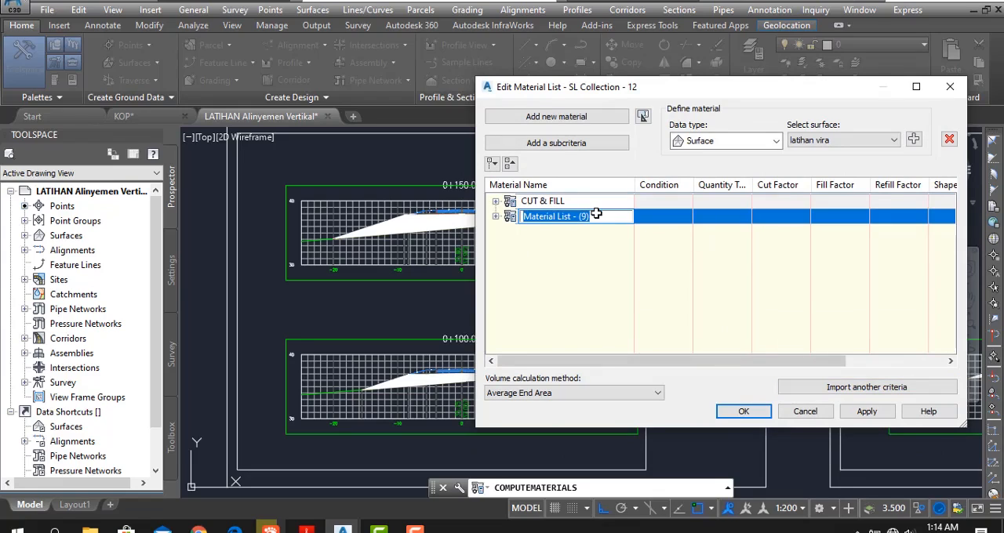
text(STR JALAN)
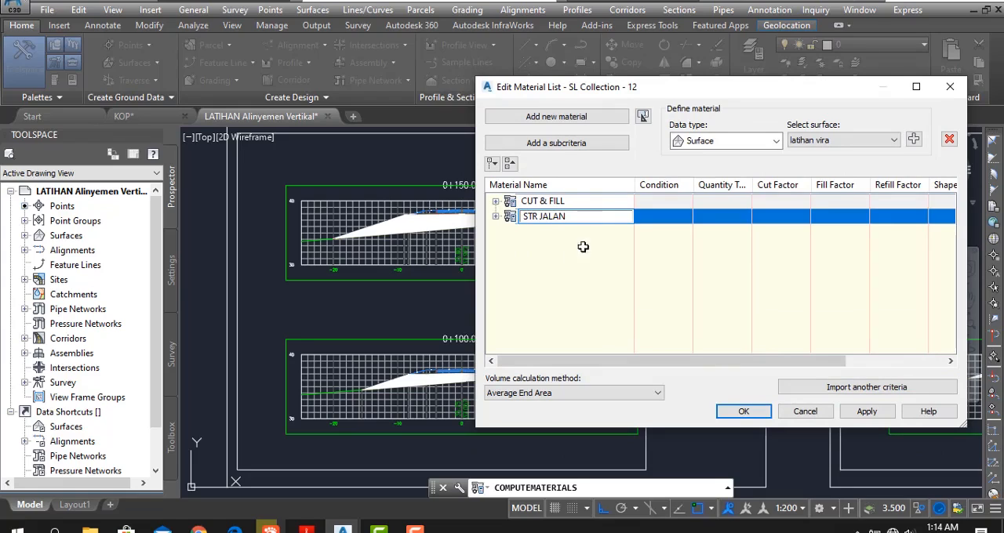
click(572, 286)
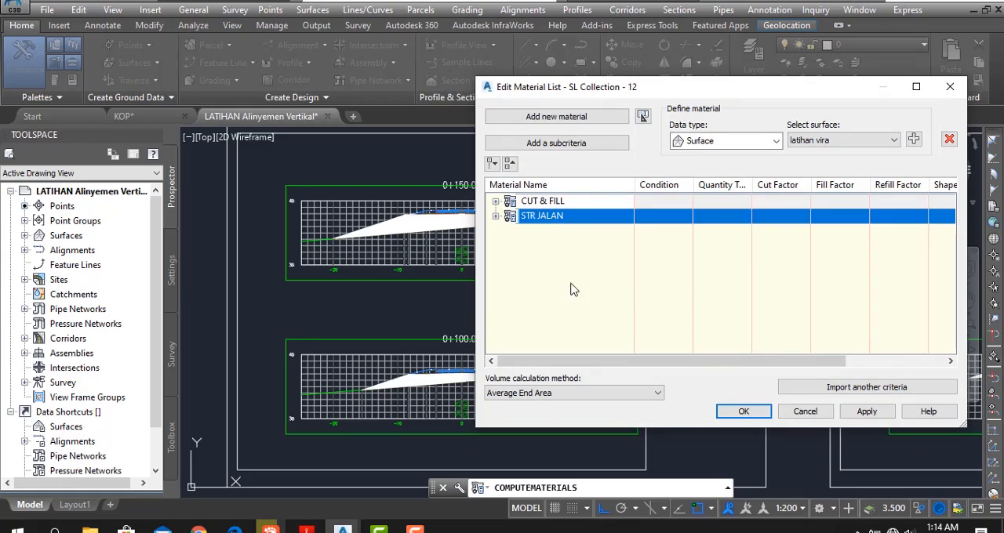
click(742, 413)
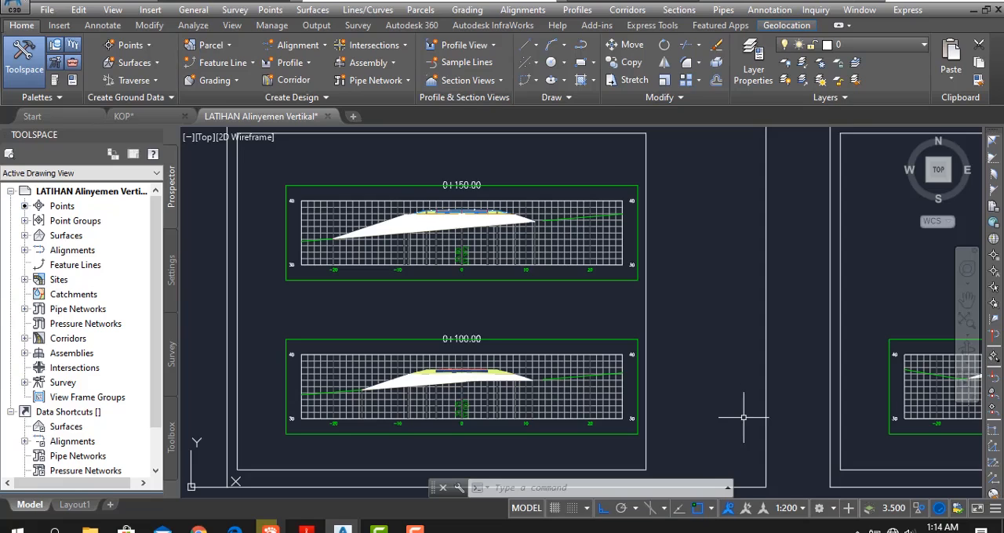
- Examine the shaded pavement layers in the section view at station 0+100.00 and the row of section sheets
scroll(439, 385, up, 5)
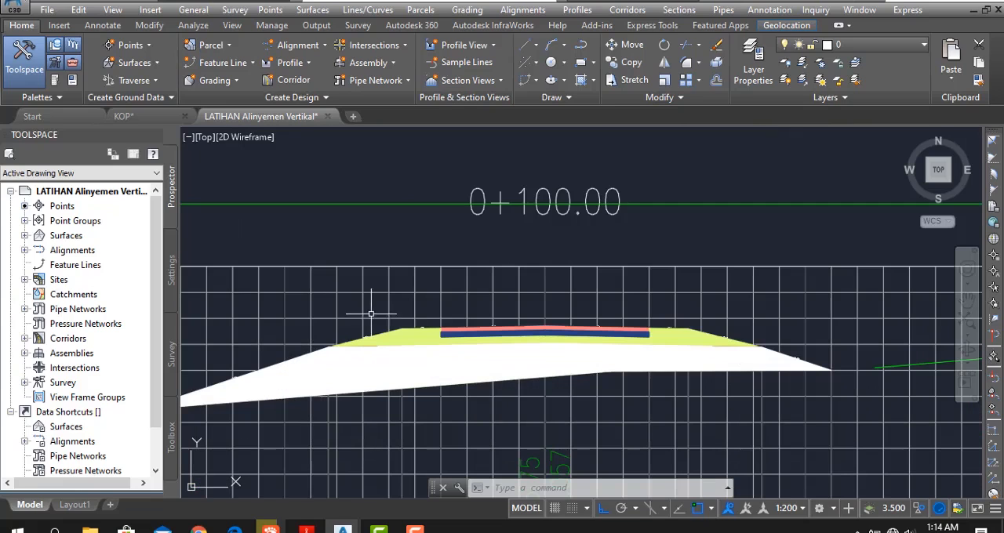
scroll(459, 360, down, 5)
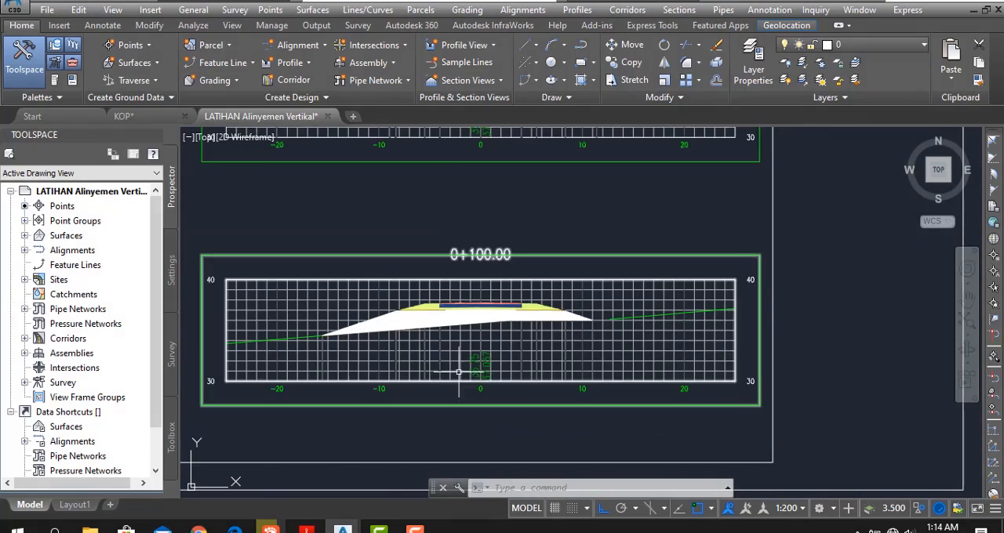
scroll(460, 372, down, 4)
middle_drag(496, 339, 555, 257)
scroll(555, 267, down, 9)
middle_drag(549, 330, 414, 291)
scroll(385, 224, up, 6)
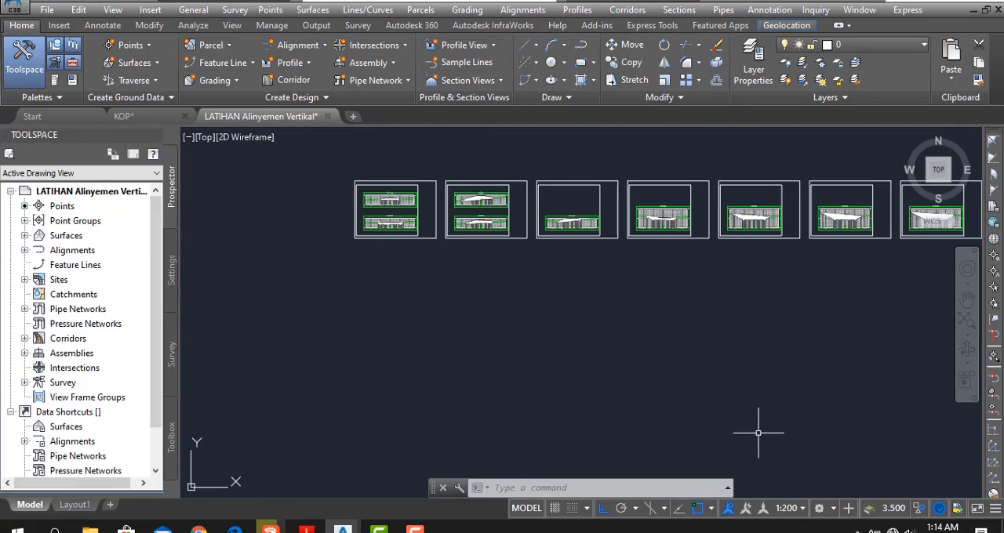
- Create a total volume table for the CUT & FILL list with 200 maximum rows per table, placed below the section sheets
click(679, 11)
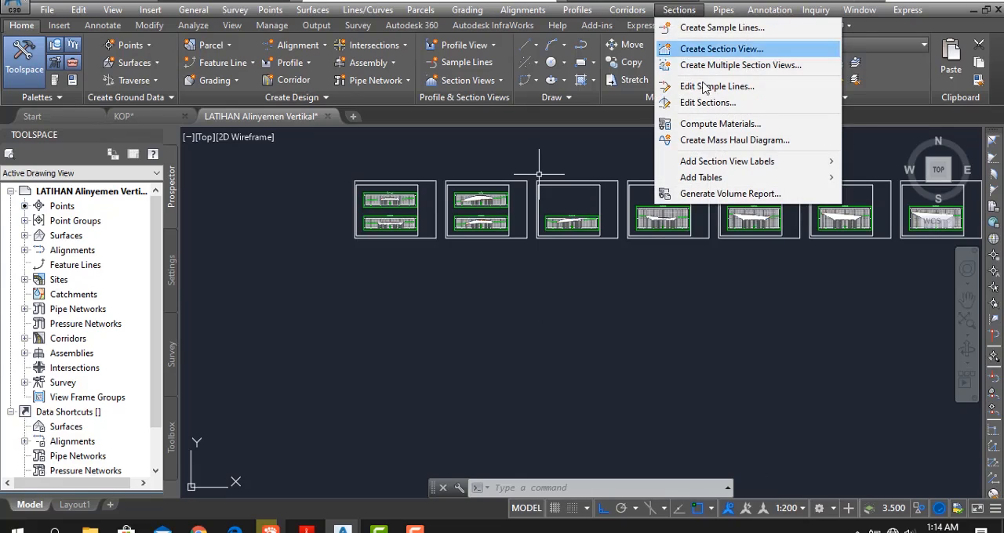
mouse_move(728, 179)
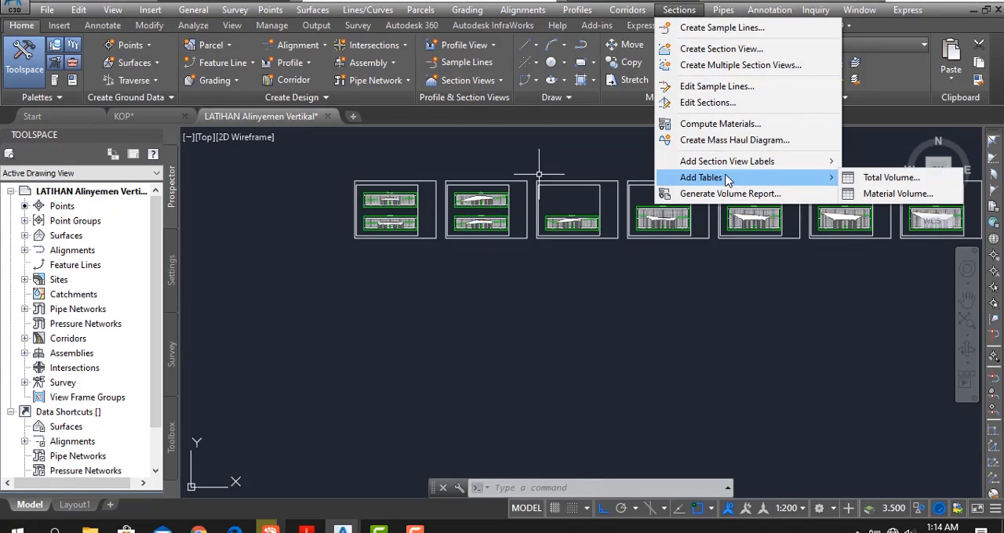
click(867, 179)
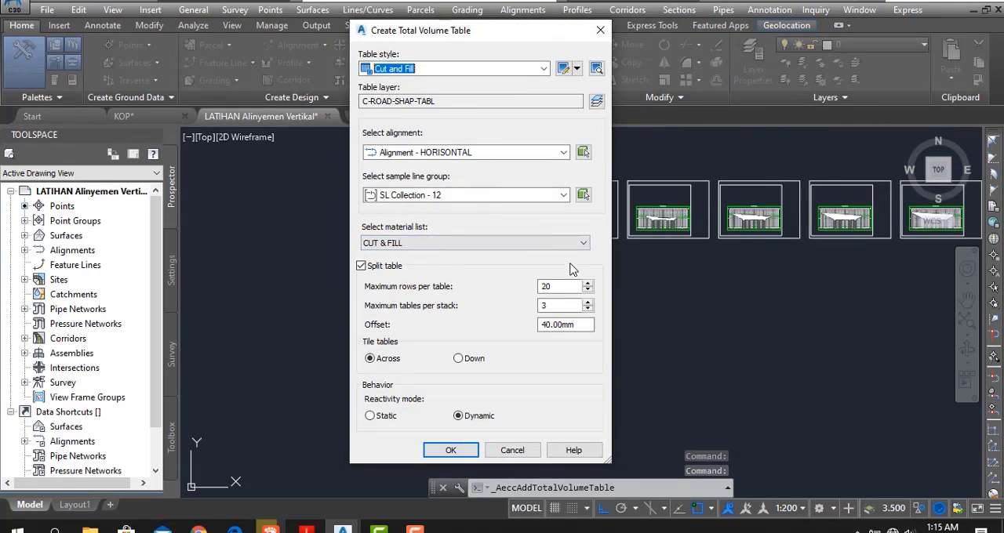
click(533, 244)
click(532, 245)
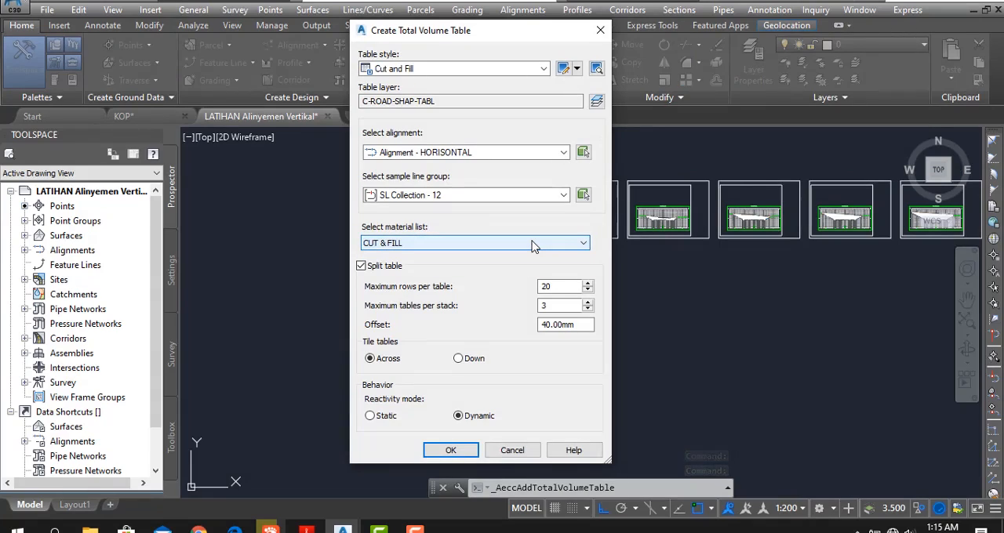
click(562, 286)
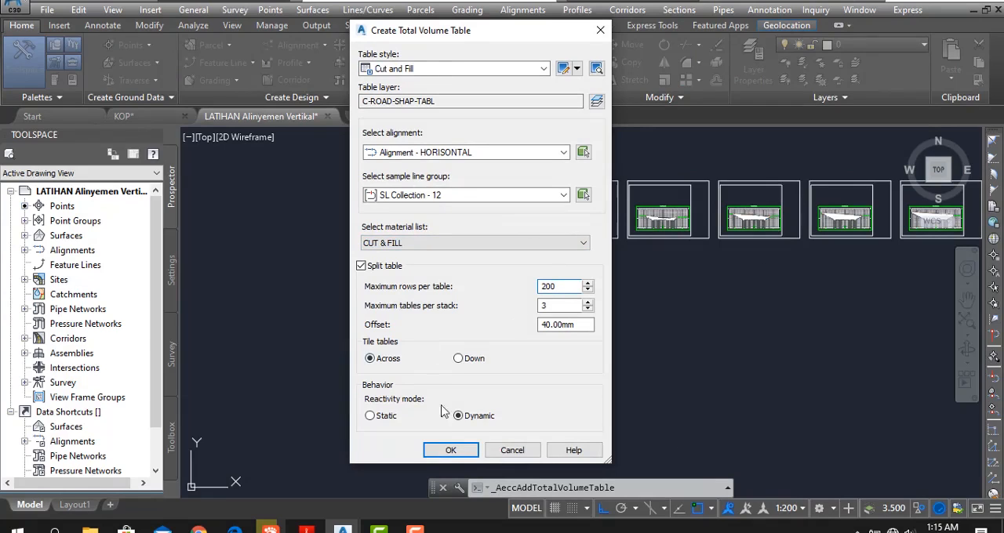
click(450, 450)
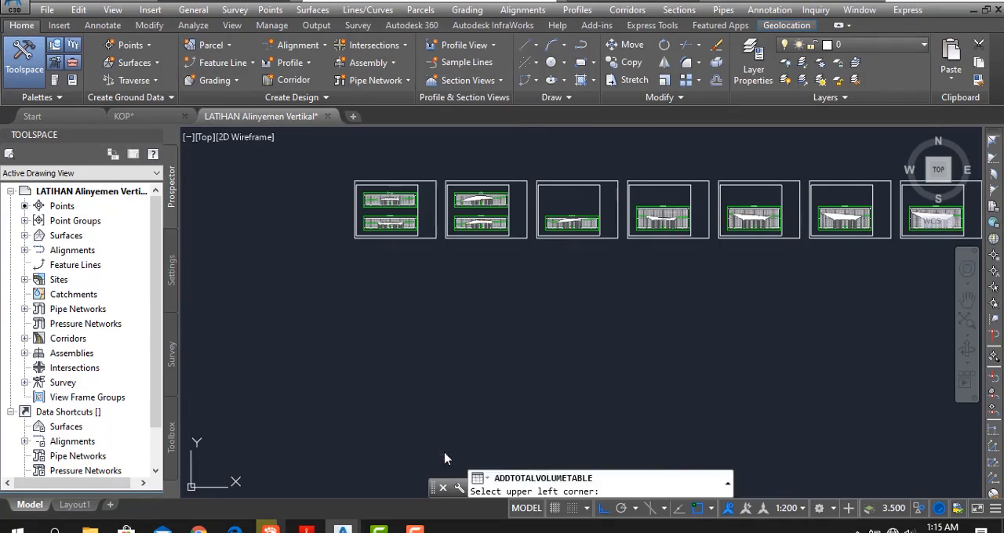
click(407, 294)
- Examine the station rows and cut and fill volumes in the total volume table
scroll(435, 400, up, 8)
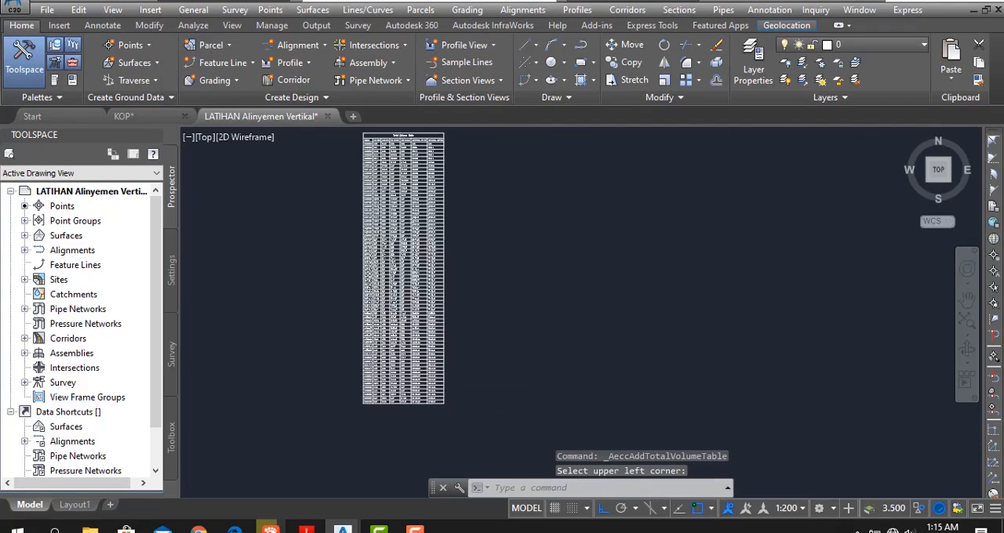
scroll(350, 415, up, 2)
middle_drag(335, 261, 344, 407)
middle_drag(353, 264, 346, 357)
scroll(345, 353, down, 4)
mouse_move(437, 184)
middle_down()
mouse_move(431, 271)
mouse_move(408, 337)
middle_up()
middle_drag(396, 239, 384, 338)
scroll(456, 305, down, 2)
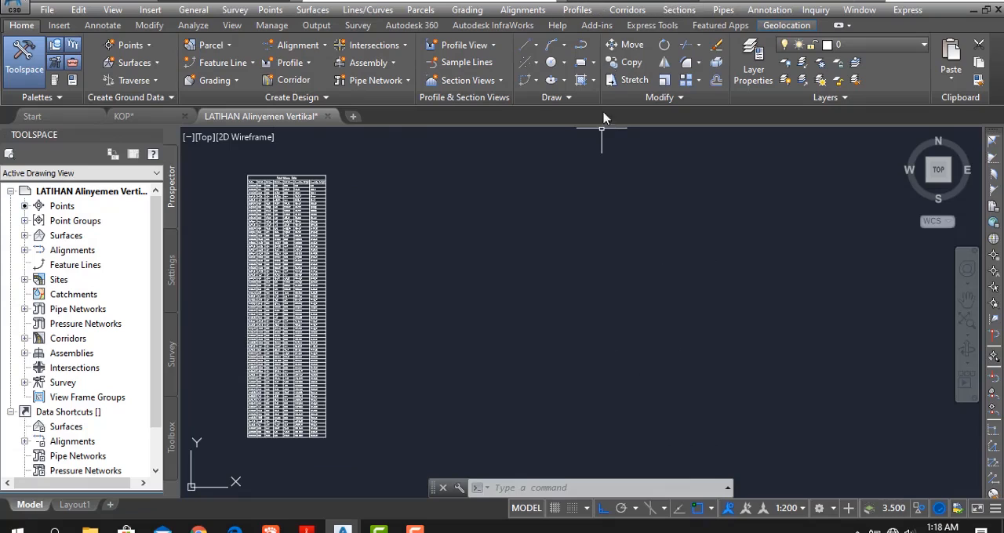
- Create a material volume table for Pavement from STR JALAN with 200 maximum rows per table, placed beside the total volume table
click(679, 10)
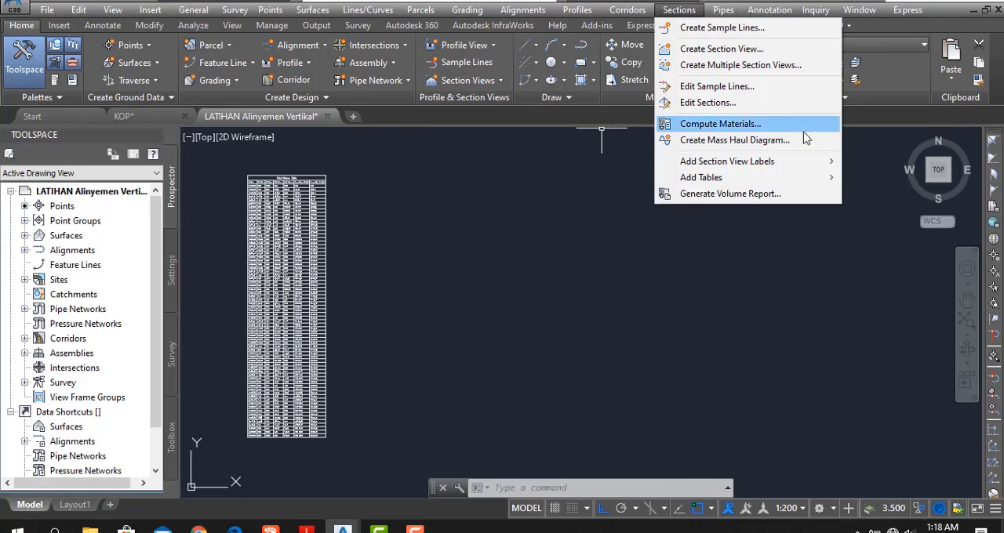
mouse_move(780, 184)
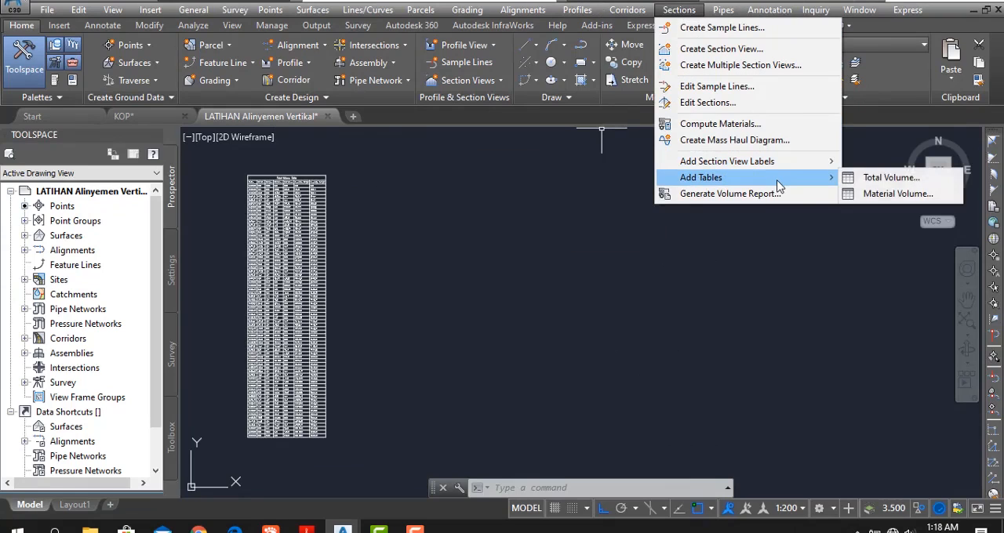
click(880, 201)
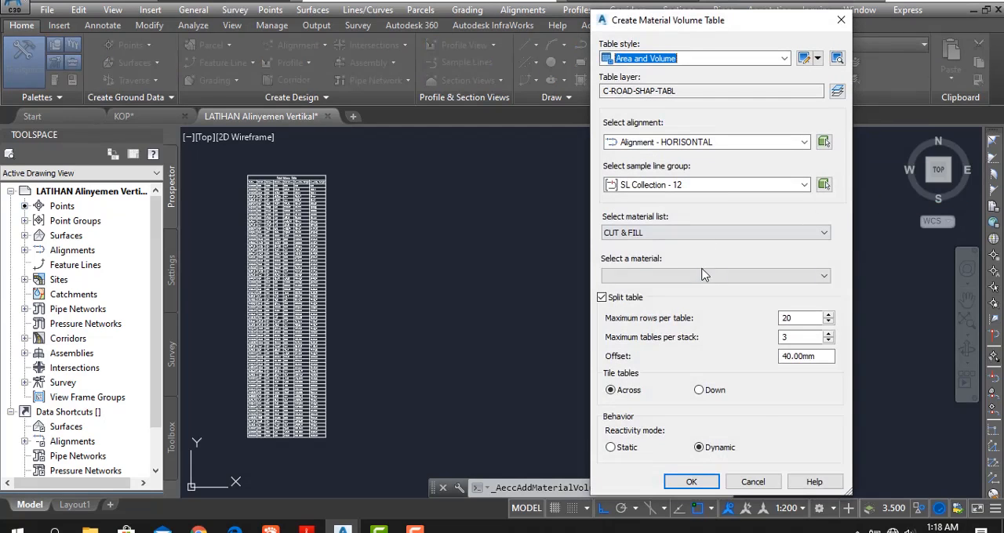
click(716, 232)
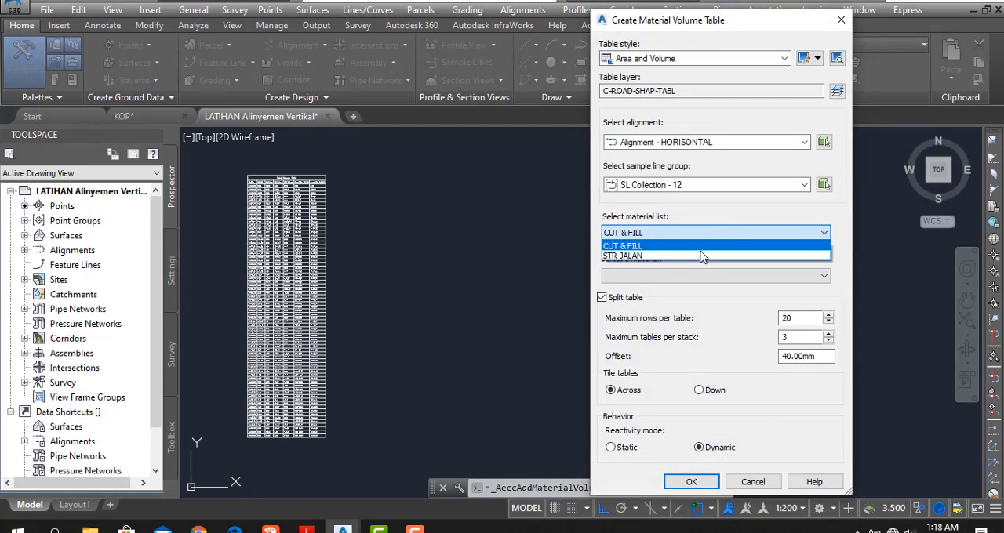
click(702, 256)
click(699, 276)
click(679, 291)
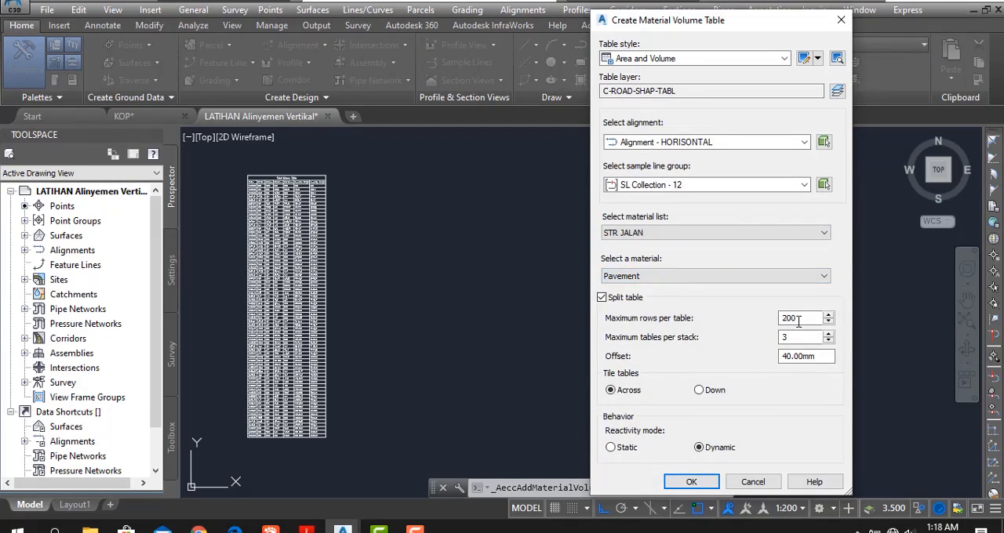
click(690, 482)
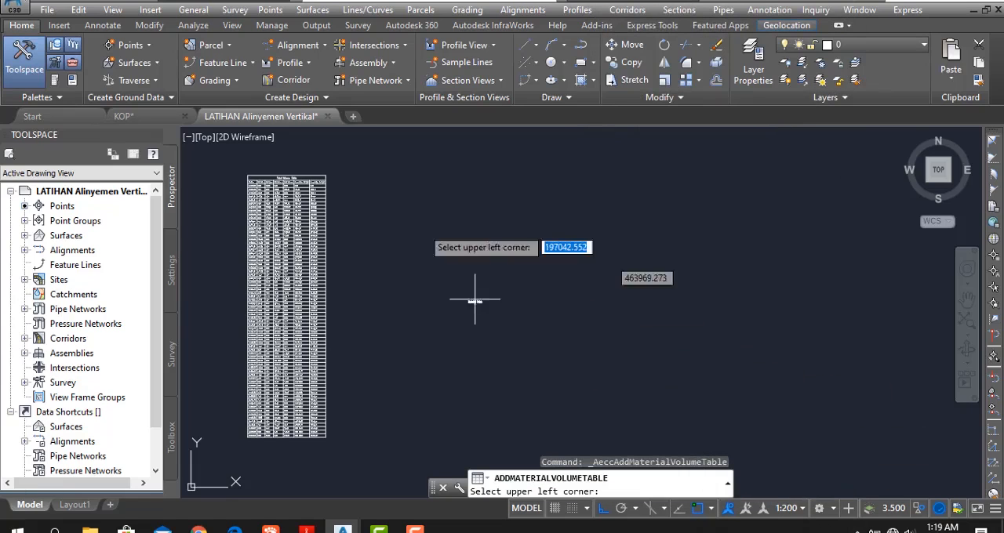
click(417, 174)
- Examine the area, volume and cumulative volume columns of the Pavement material table
scroll(468, 262, up, 6)
middle_drag(468, 296, 499, 364)
scroll(500, 364, down, 4)
scroll(447, 208, up, 4)
scroll(446, 206, up, 3)
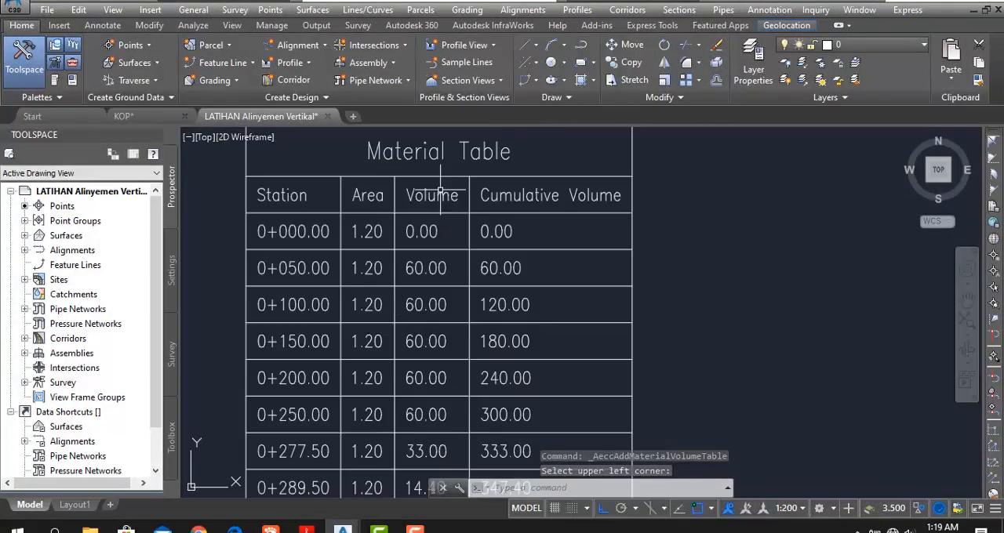
- Create a material volume table for Subbase from STR JALAN with 200 maximum rows per table, placed to the right of the Pavement table
scroll(463, 314, down, 6)
middle_drag(490, 278, 469, 236)
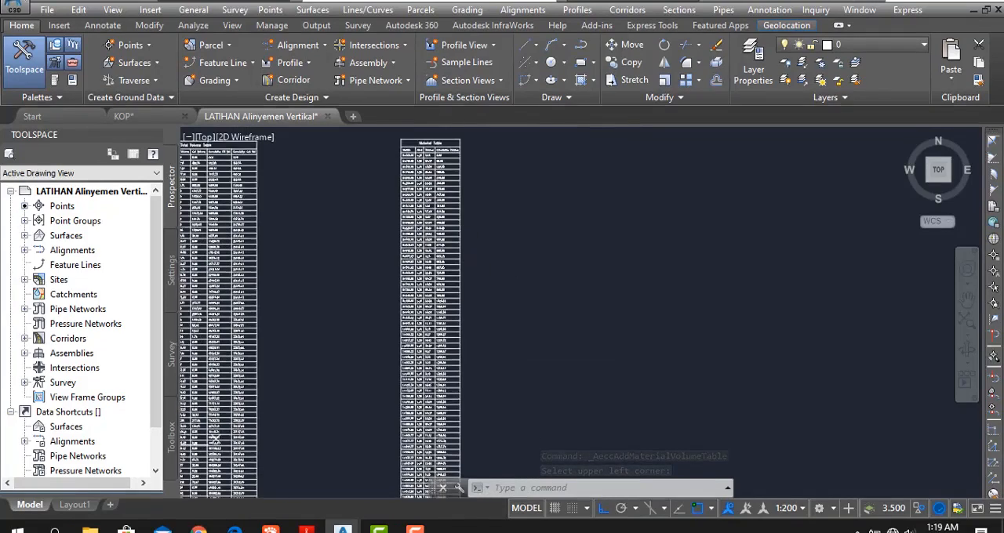
scroll(469, 234, down, 2)
middle_drag(487, 270, 453, 276)
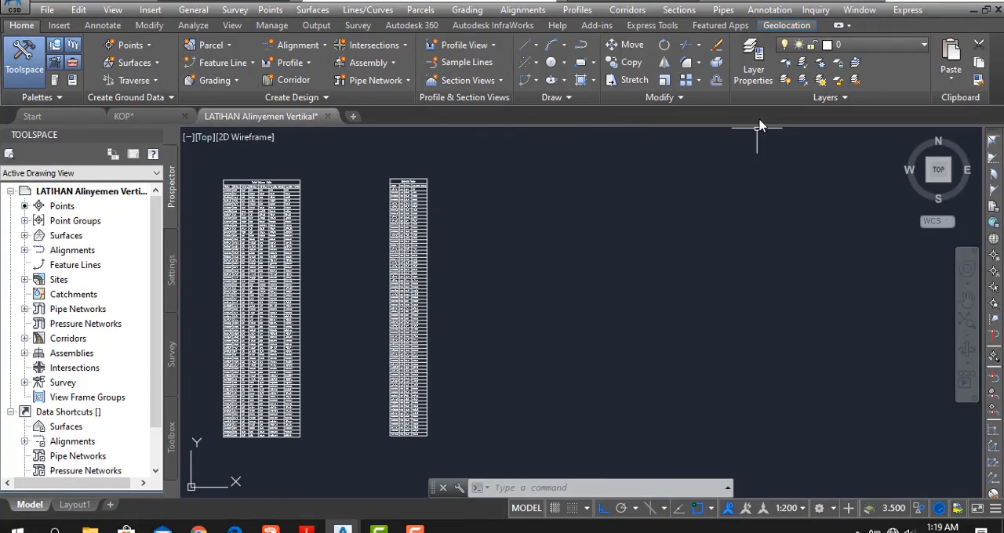
click(677, 12)
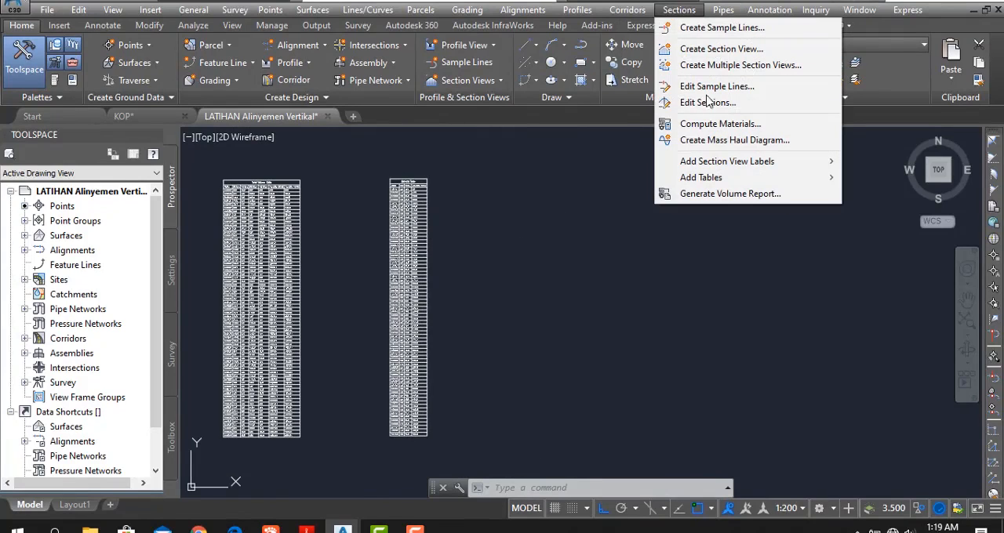
mouse_move(702, 179)
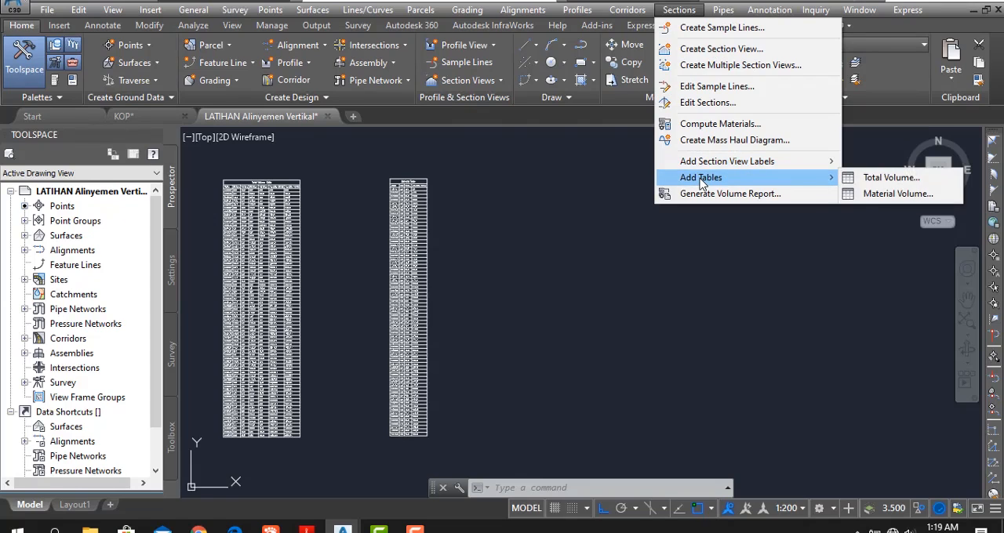
click(867, 194)
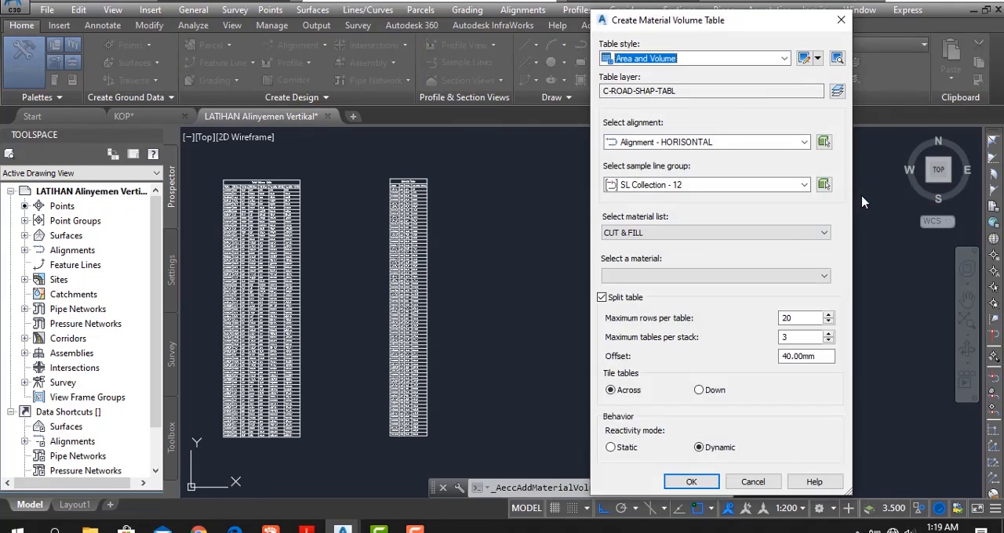
click(674, 233)
click(672, 261)
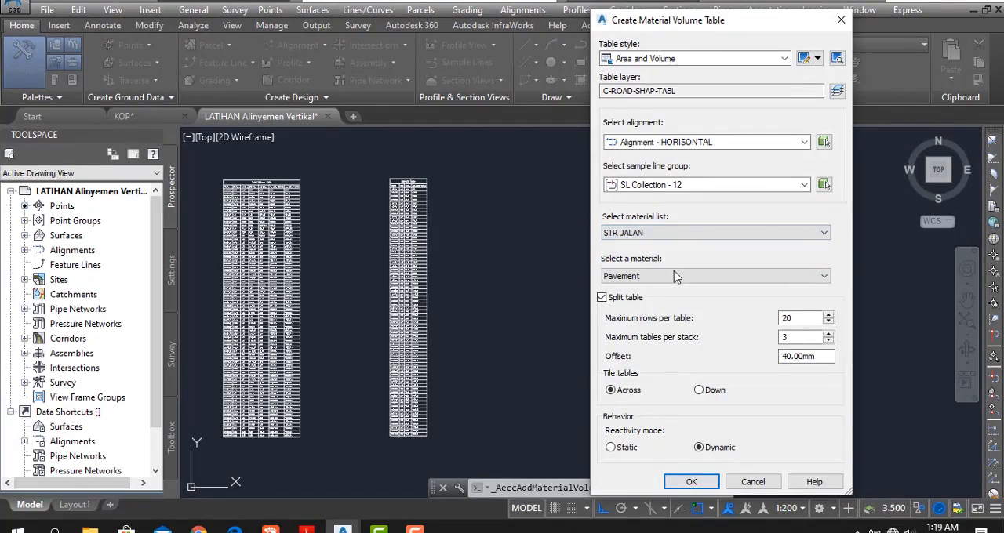
click(675, 276)
click(675, 299)
click(689, 482)
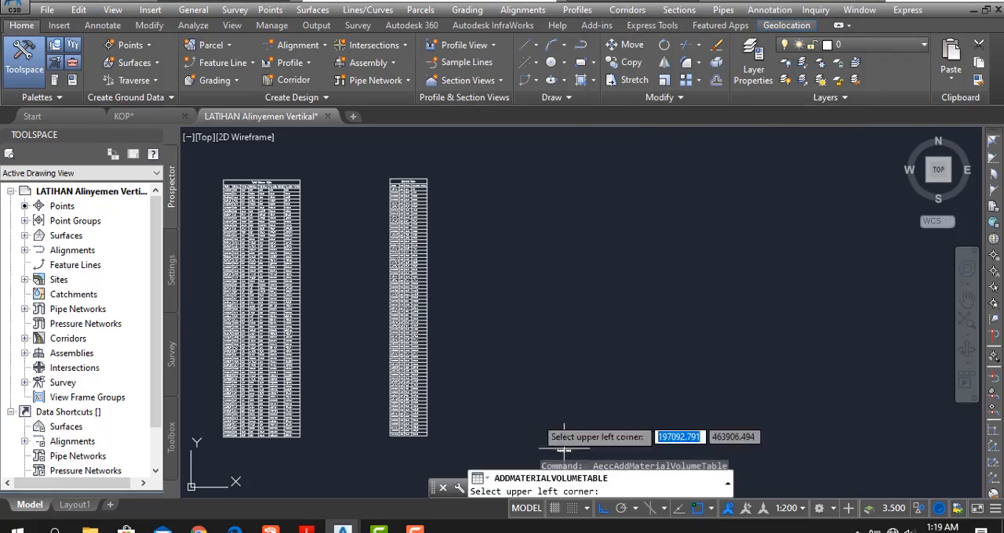
click(480, 181)
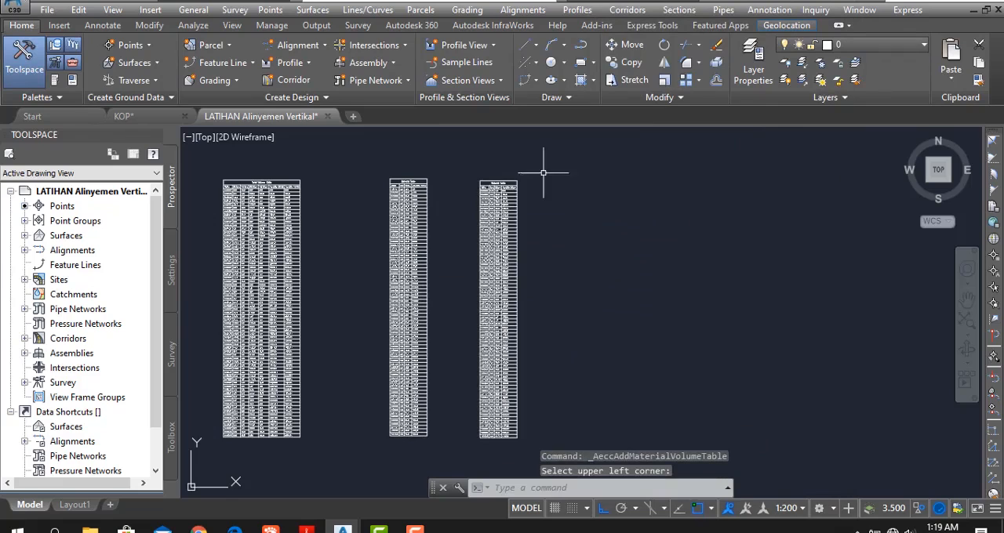
- Create a material volume table for Base from STR JALAN with 200 maximum rows per table, placed to the right of the Subbase table
middle_drag(651, 225, 605, 214)
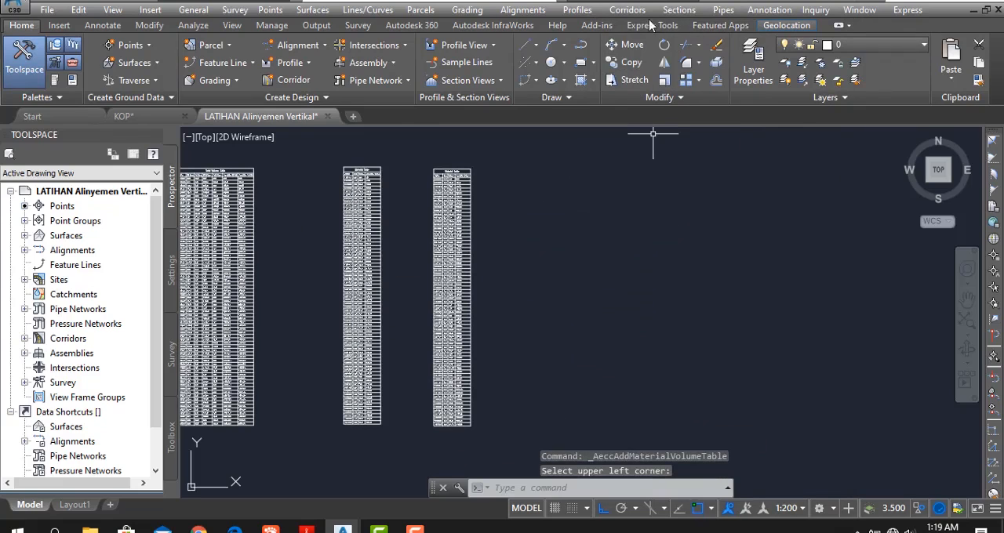
click(679, 11)
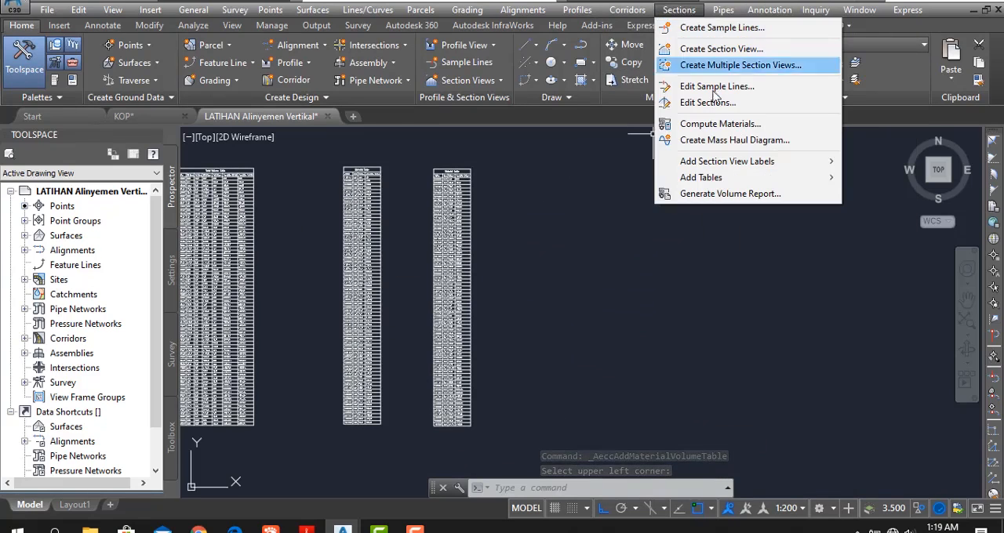
mouse_move(757, 185)
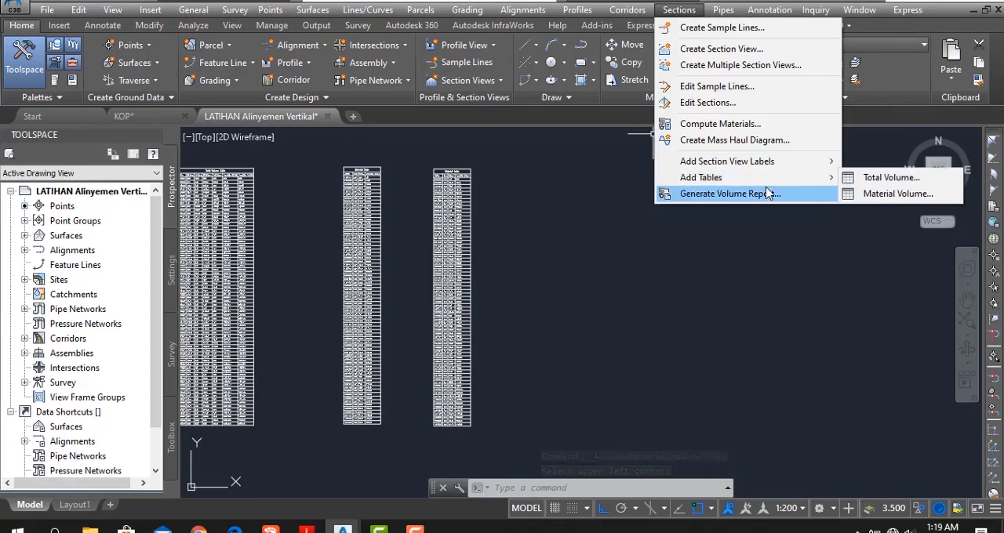
click(862, 193)
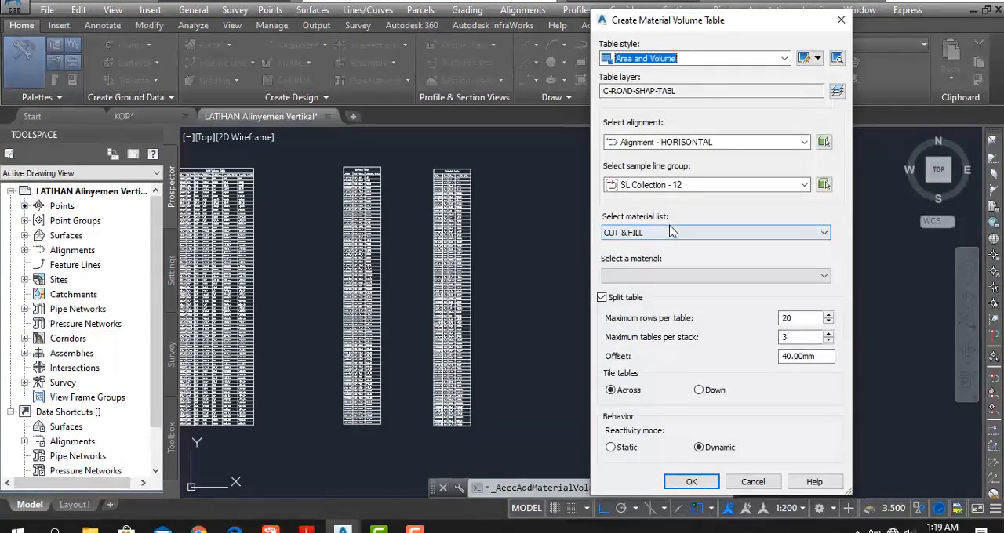
click(671, 232)
click(669, 256)
click(658, 276)
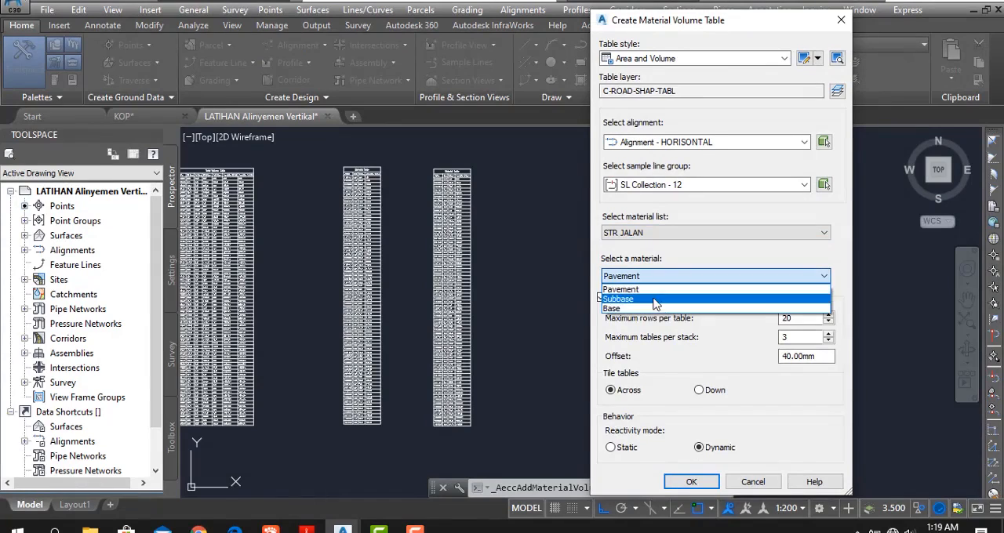
click(649, 309)
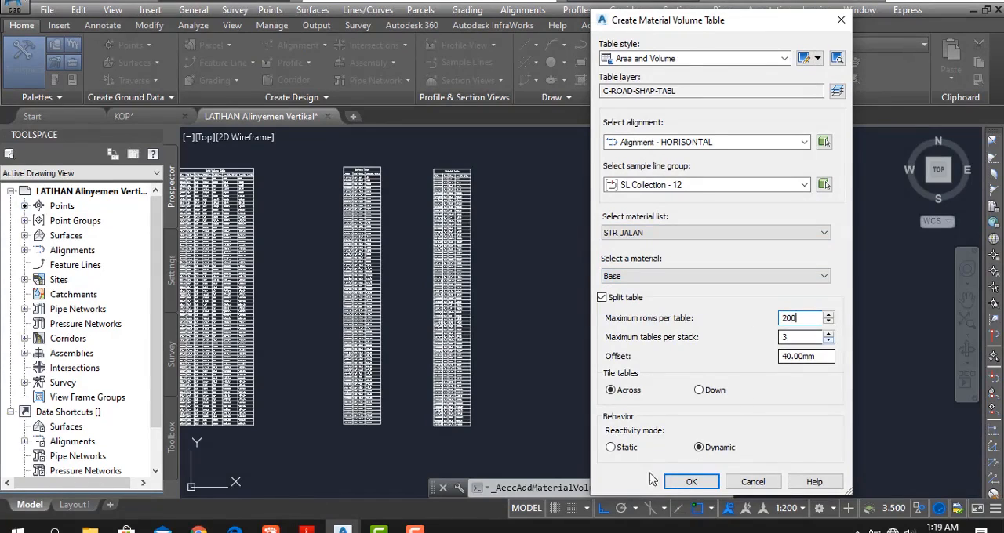
click(691, 481)
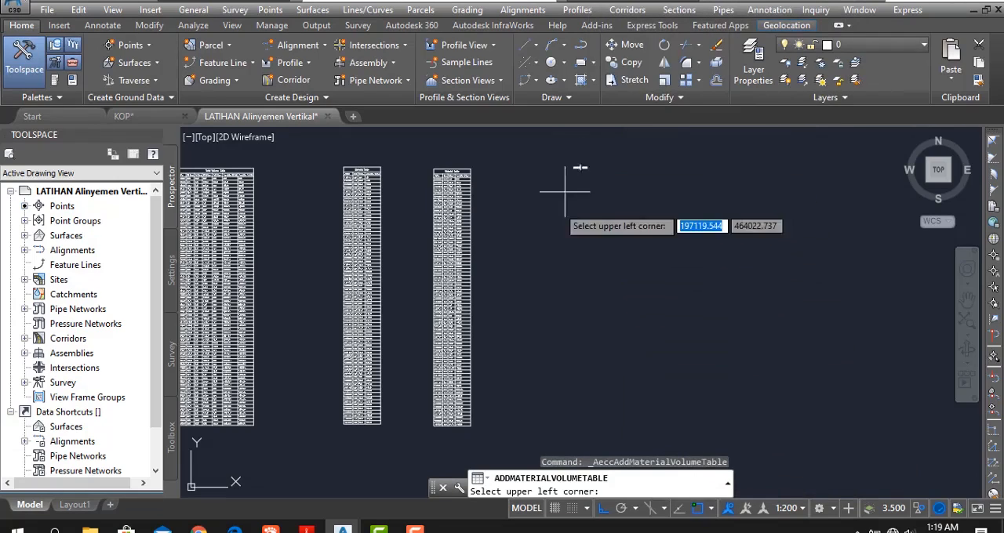
click(525, 167)
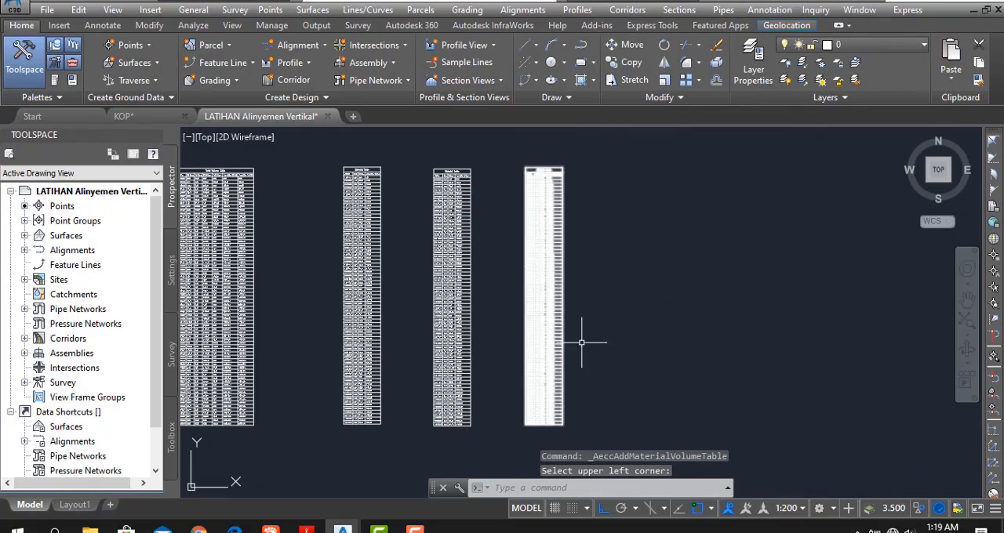
- Examine the total volume table and the Pavement, Subbase and Base material tables, from their final station rows up to their headers
middle_drag(485, 349, 523, 314)
middle_drag(430, 274, 495, 345)
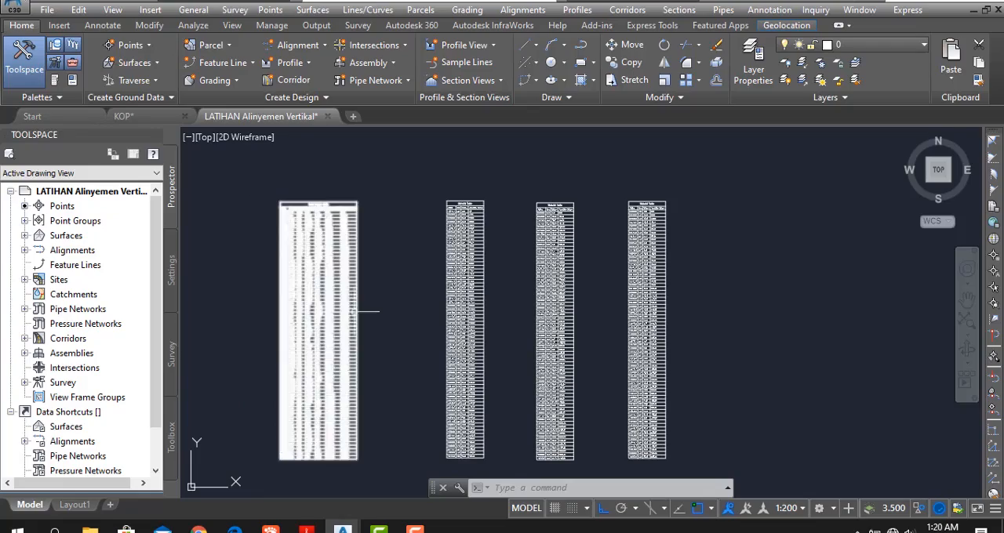
middle_drag(467, 267, 382, 253)
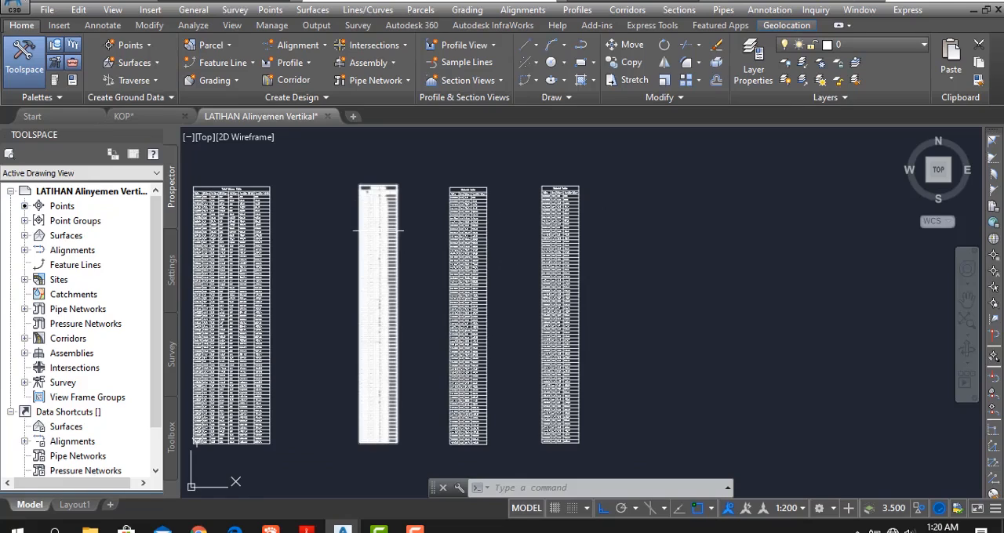
middle_drag(326, 406, 394, 344)
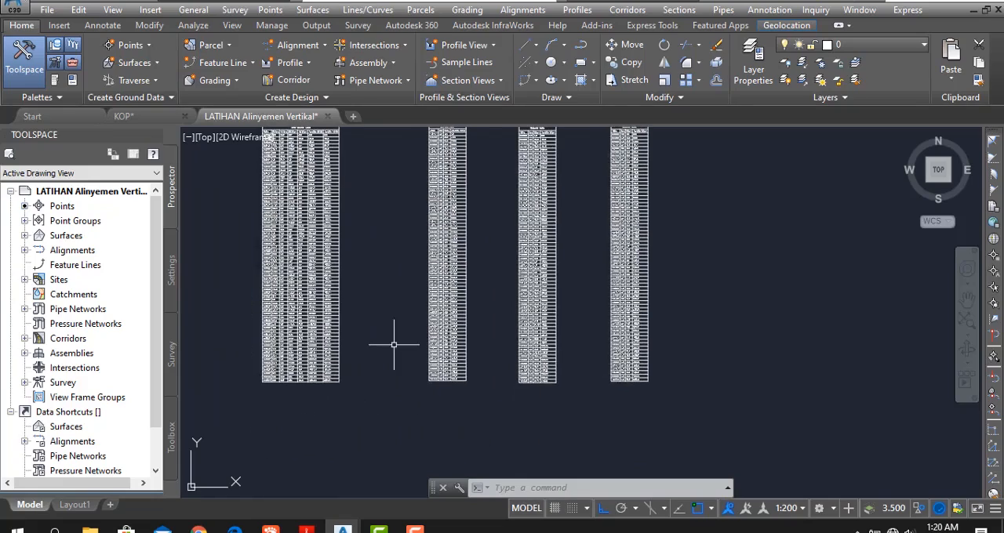
scroll(372, 307, up, 4)
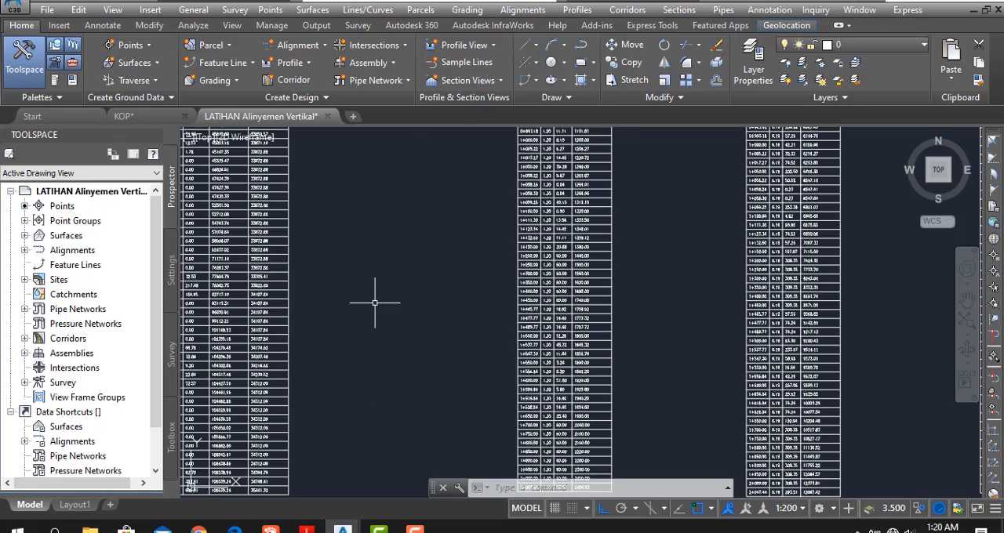
middle_drag(414, 347, 340, 306)
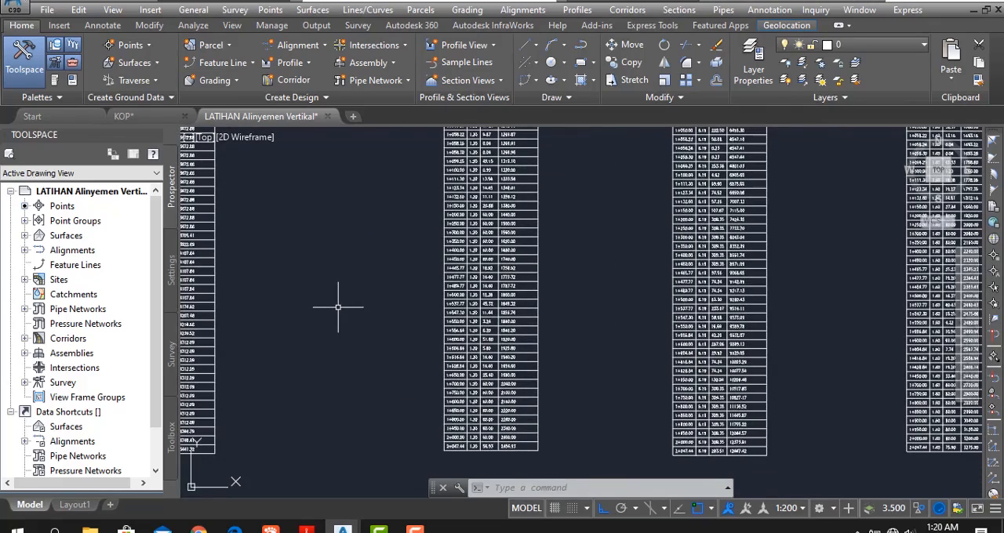
middle_drag(477, 252, 435, 377)
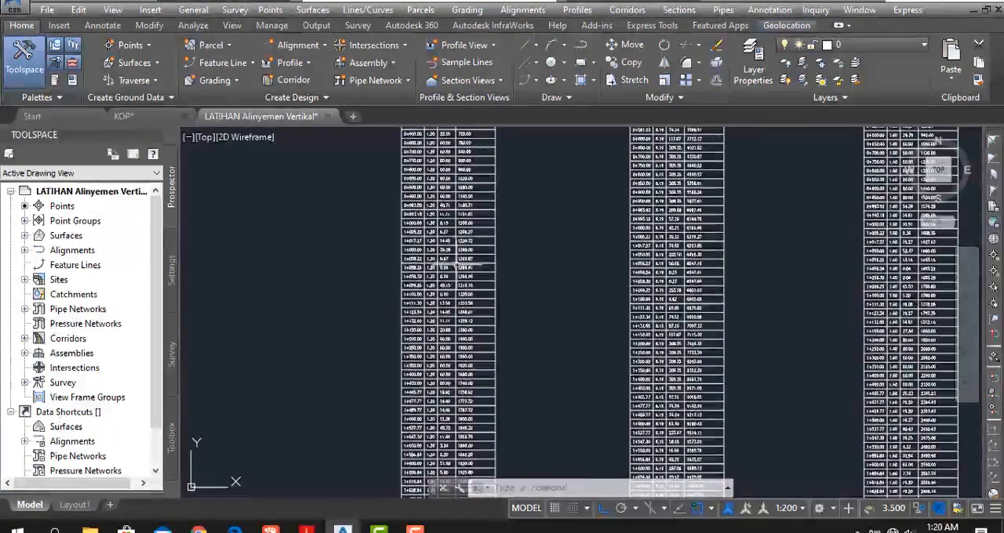
middle_drag(491, 216, 455, 350)
middle_drag(448, 226, 437, 361)
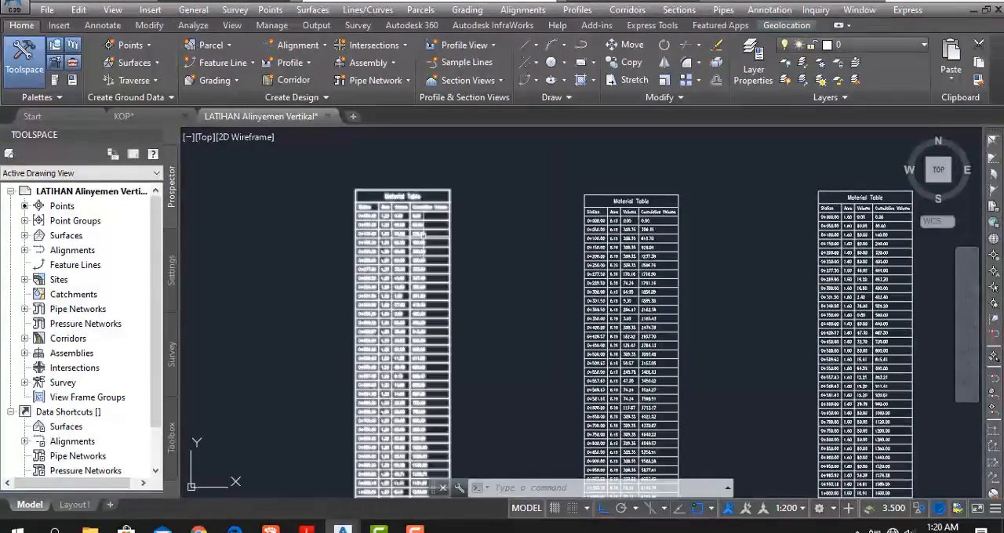
scroll(421, 203, up, 2)
scroll(420, 203, up, 4)
mouse_move(426, 193)
middle_down()
mouse_move(441, 309)
mouse_move(458, 224)
middle_up()
scroll(458, 224, down, 5)
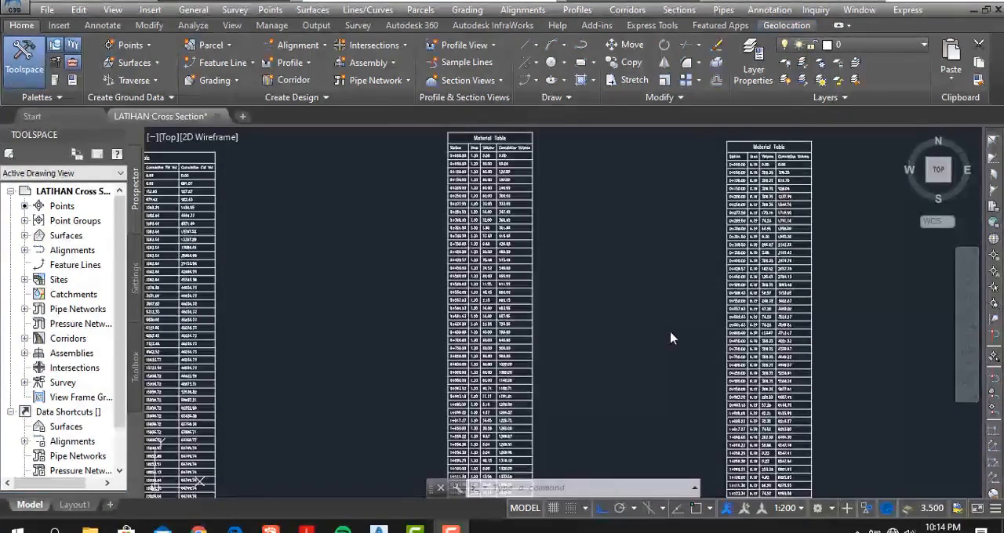